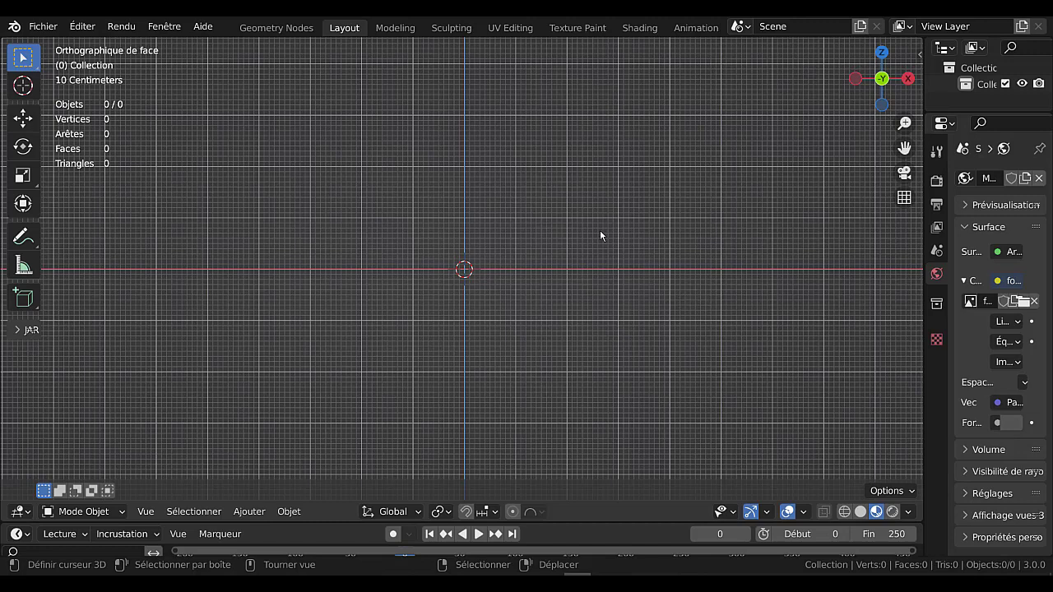
Switch from the current Blender window to Blender 2.93, launched from the desktop, and dismiss its splash screen
scroll(625, 236, "down", 2)
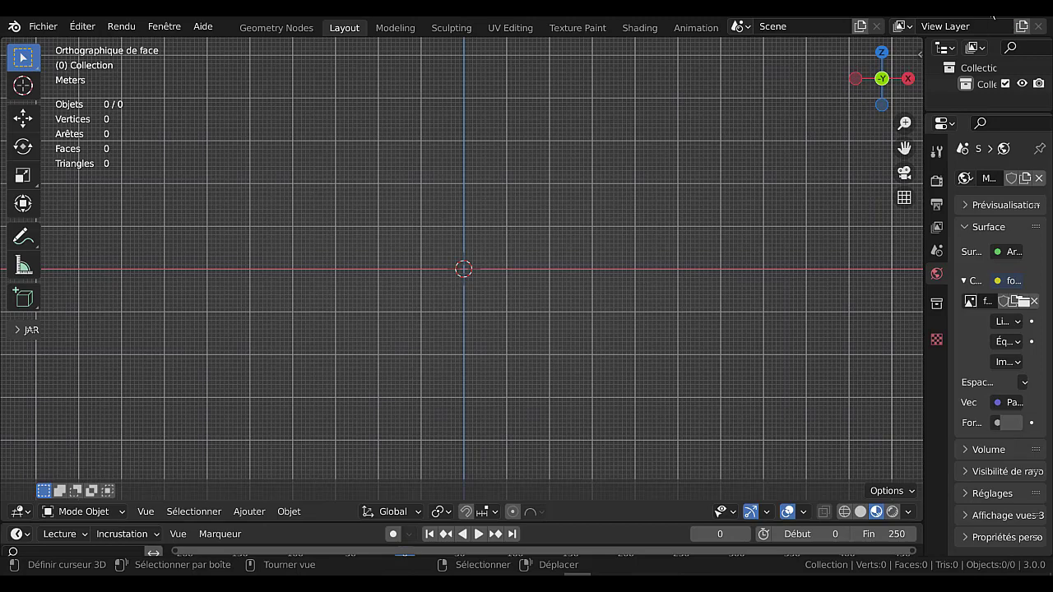
left_click(993, 14)
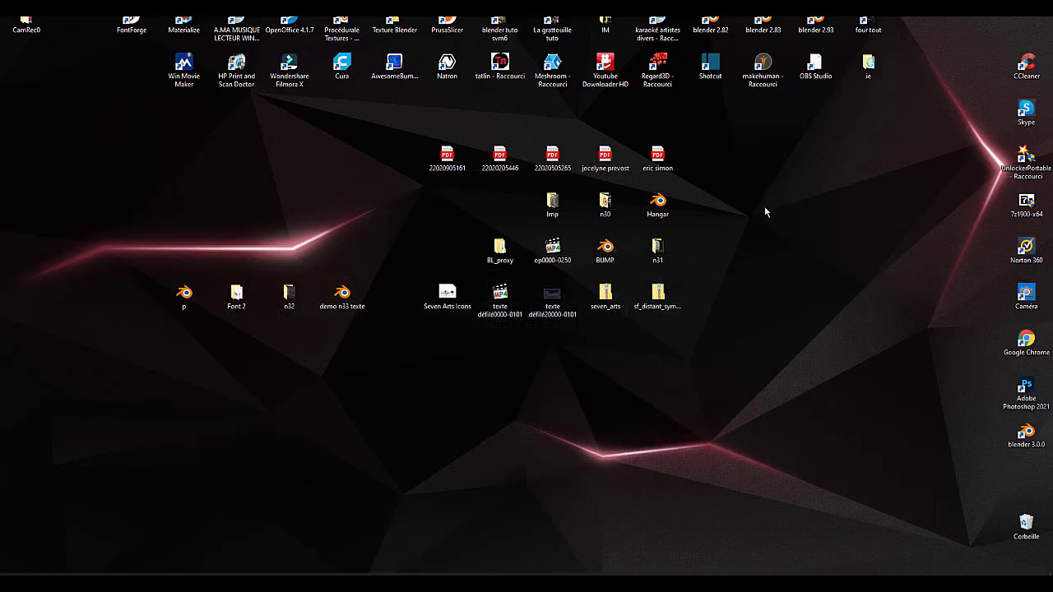
double_click(812, 22)
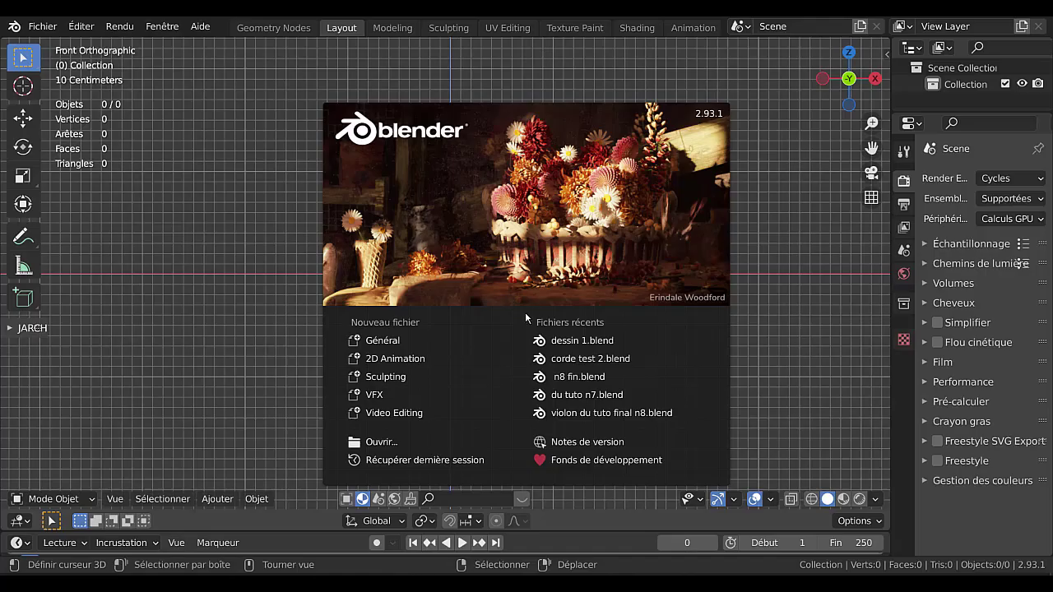
left_click(304, 366)
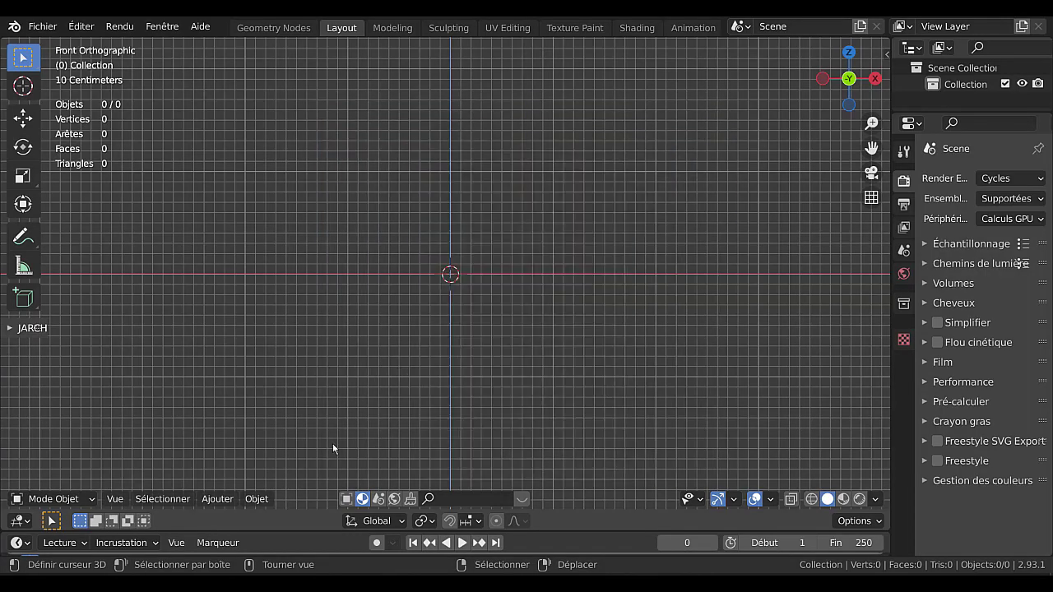
Add a text object at the world origin and rotate it 90° about the X axis
left_click(257, 498)
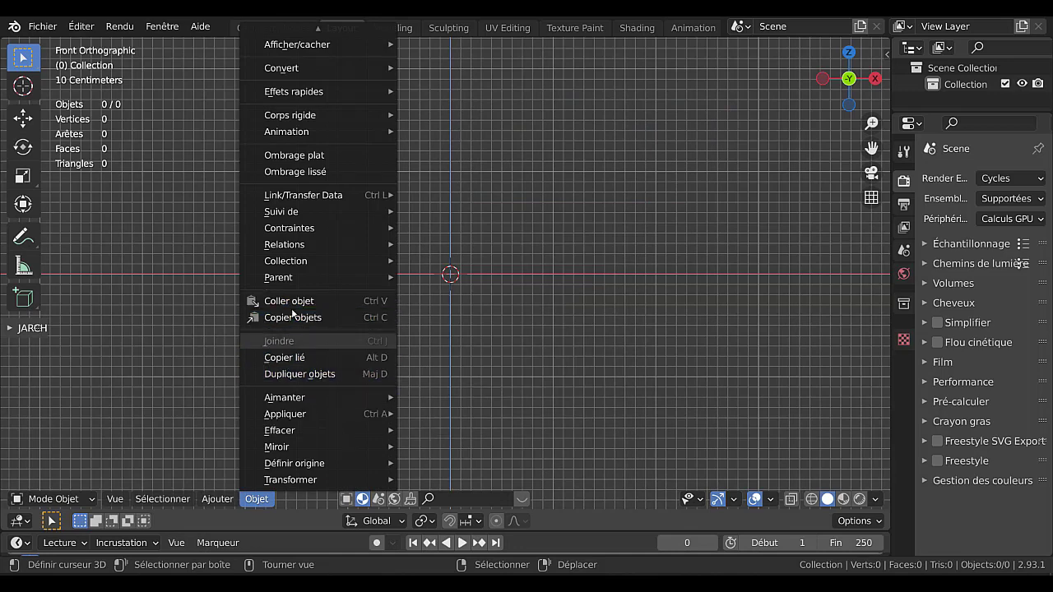
mouse_move(282, 396)
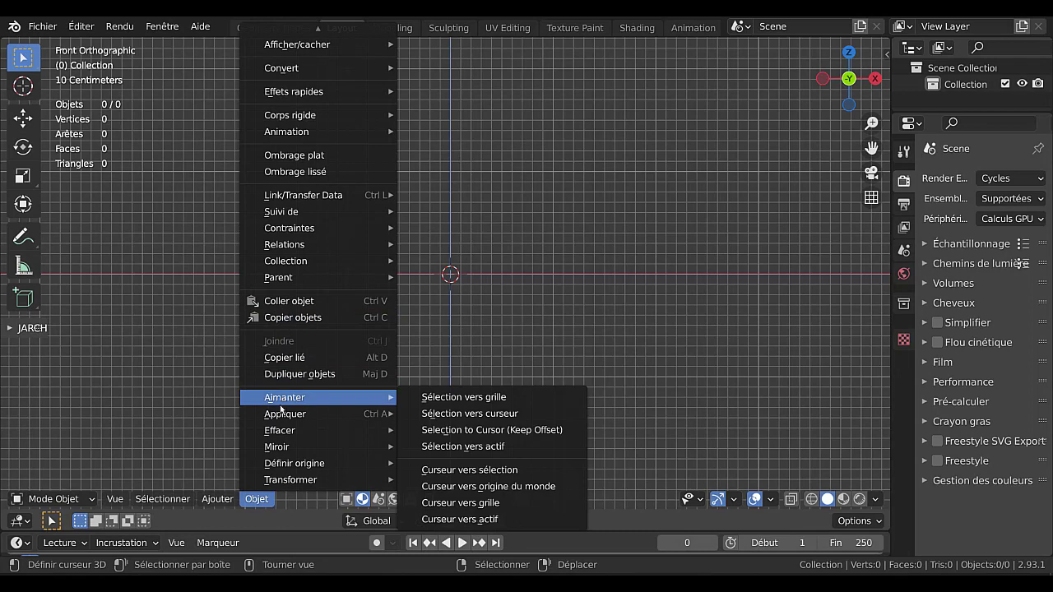
mouse_move(221, 499)
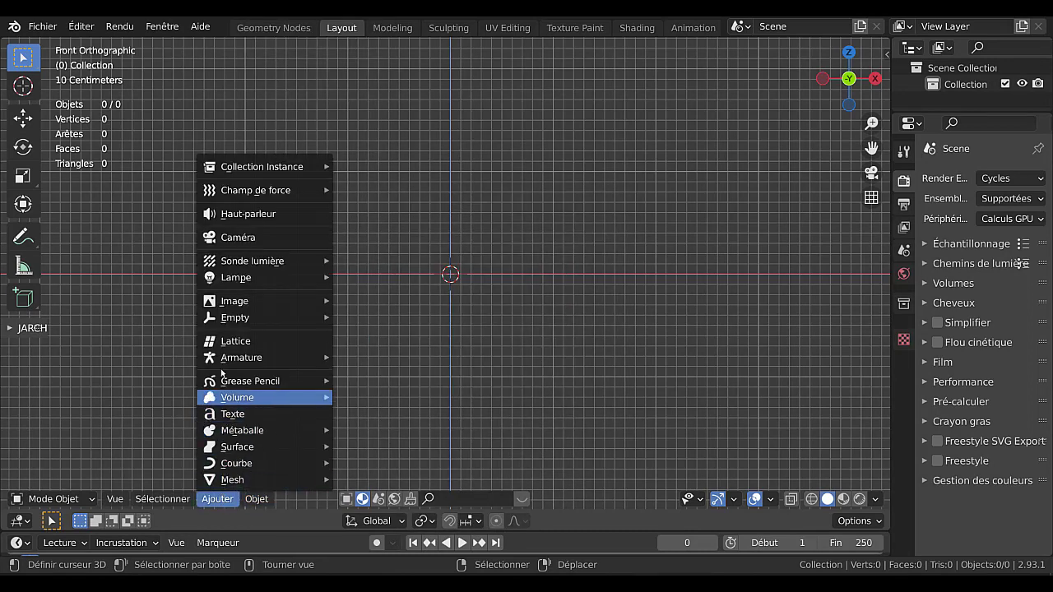
mouse_move(231, 387)
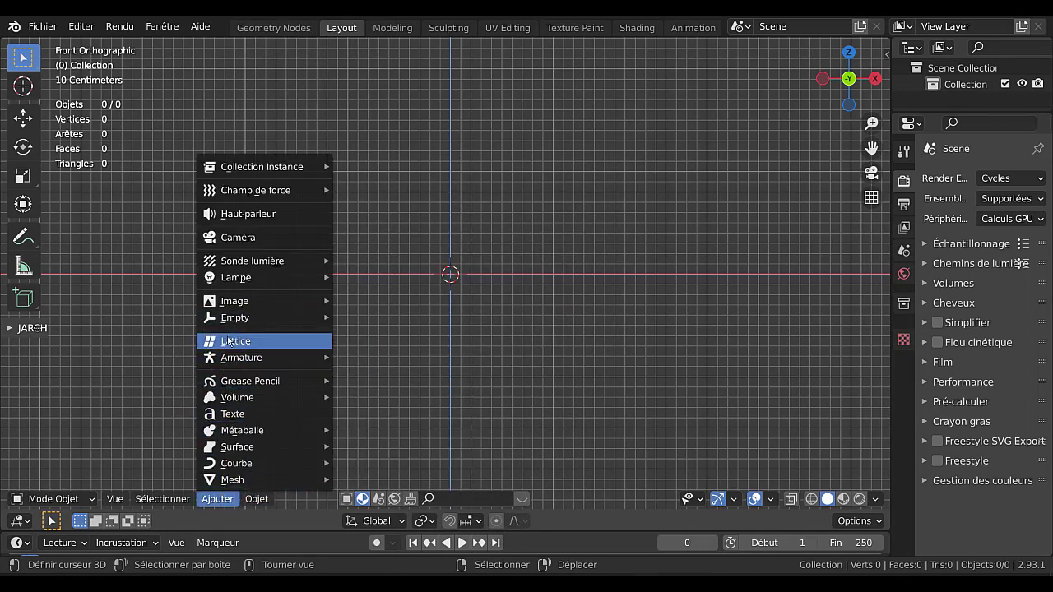
left_click(231, 415)
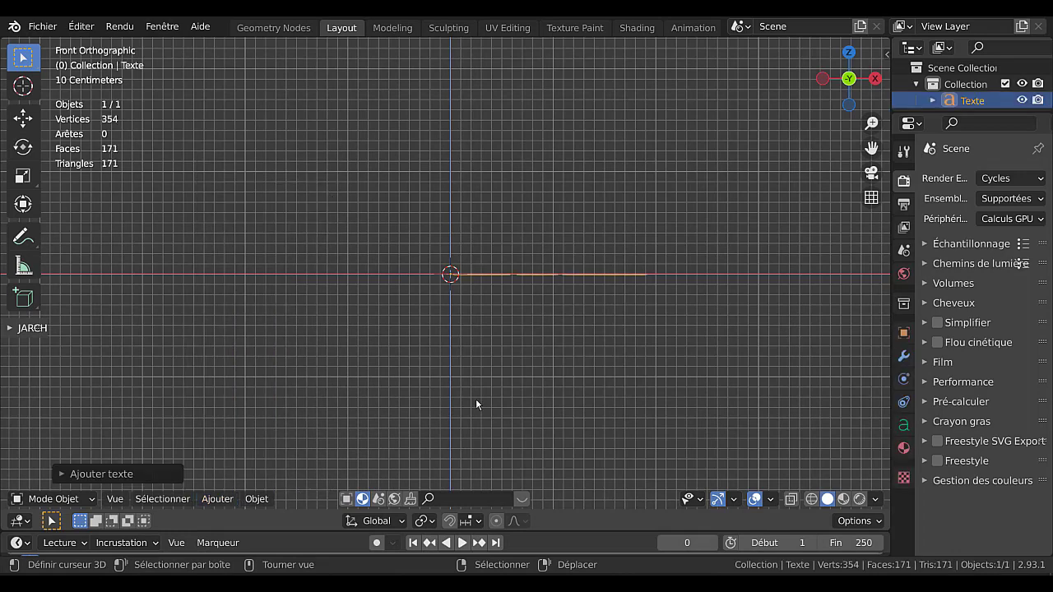
type("rx")
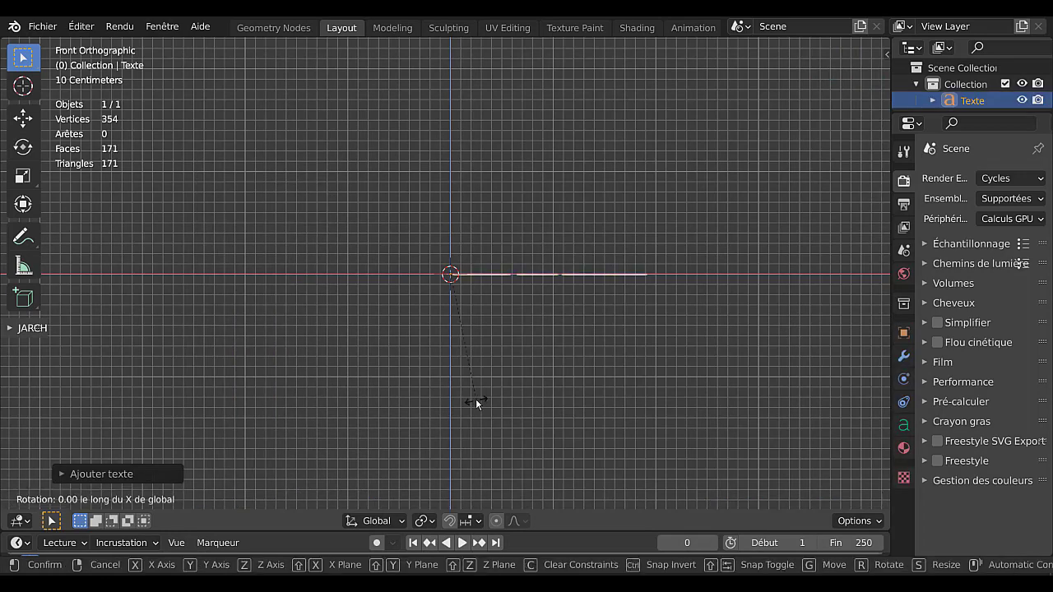
type("90")
key("Return")
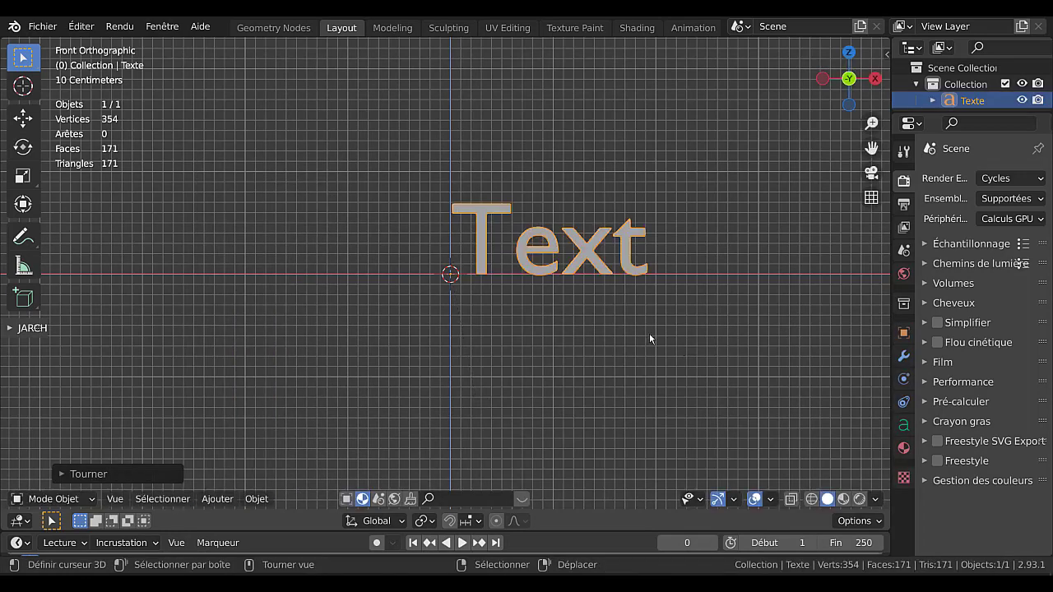
Edit the text object's content to read "Texte"
key("Tab")
type("e")
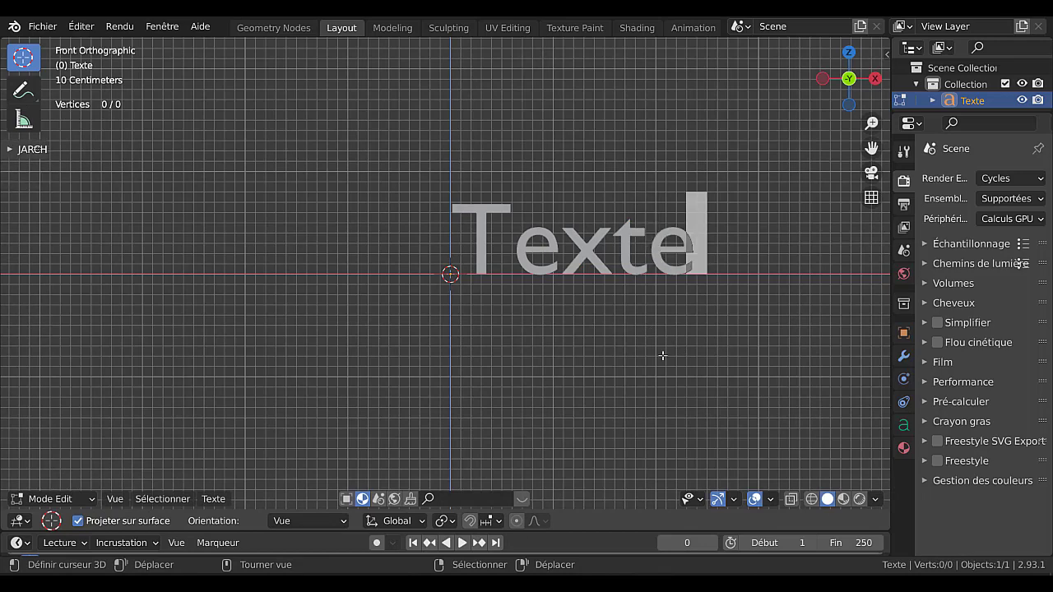
key("Tab")
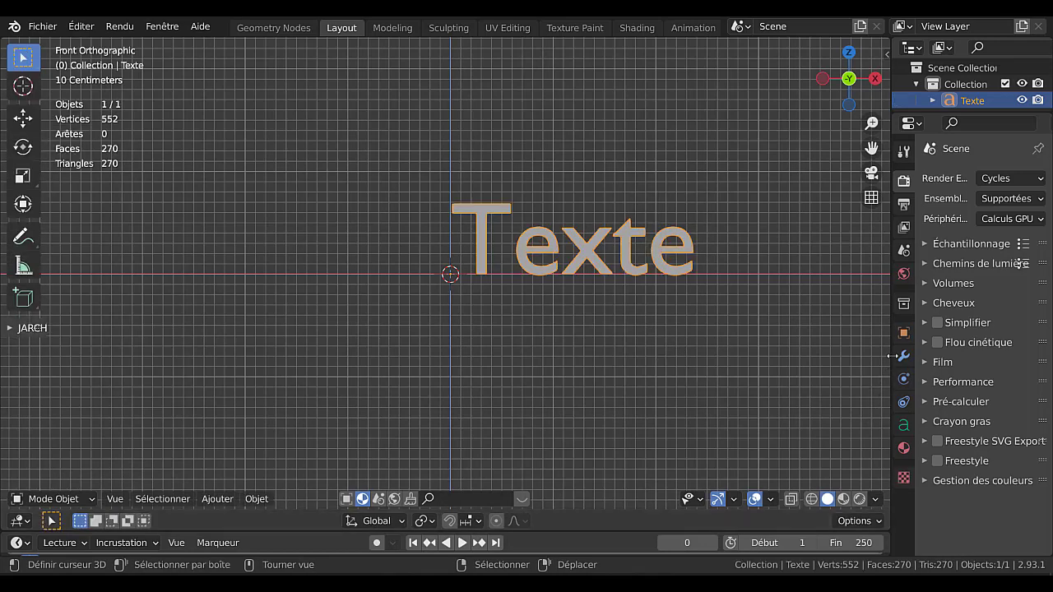
Widen the properties area and browse for the text's Standard font file in the favourite folder Font 2
left_click_drag(890, 353, 714, 360)
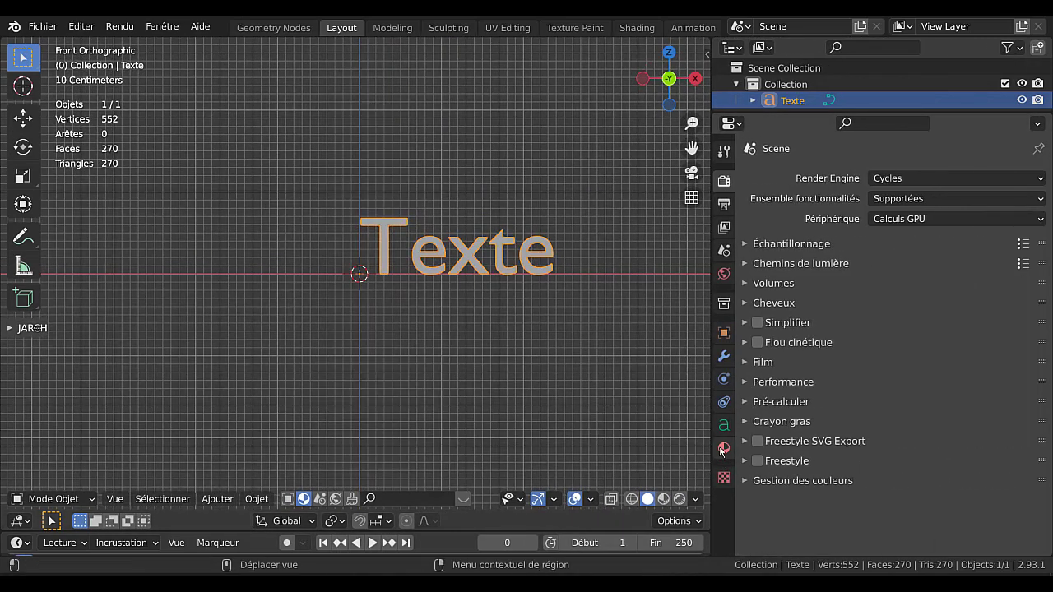
left_click(724, 425)
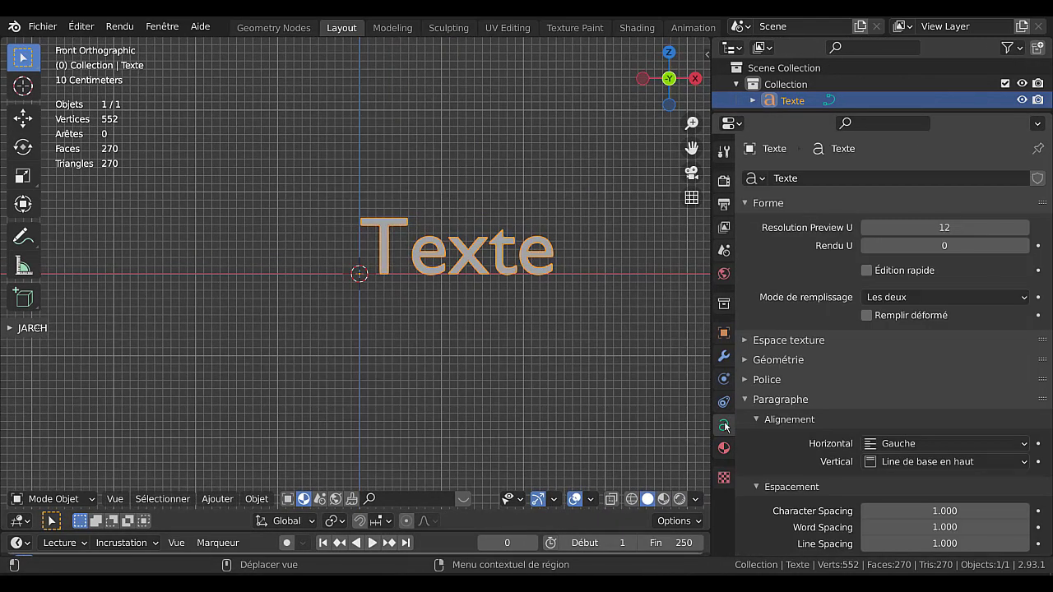
scroll(954, 432, "down", 3)
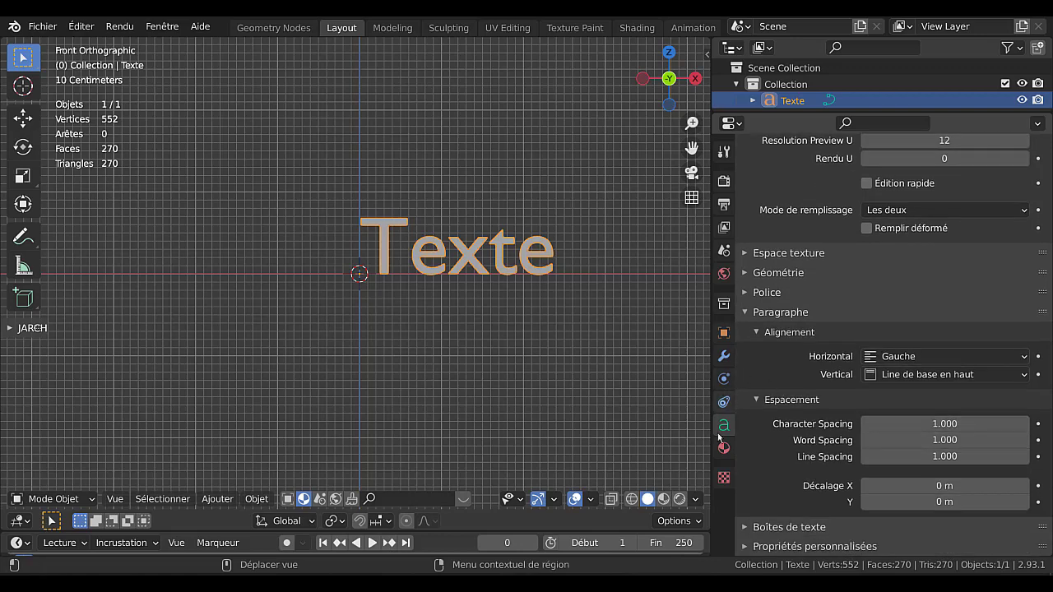
left_click(750, 293)
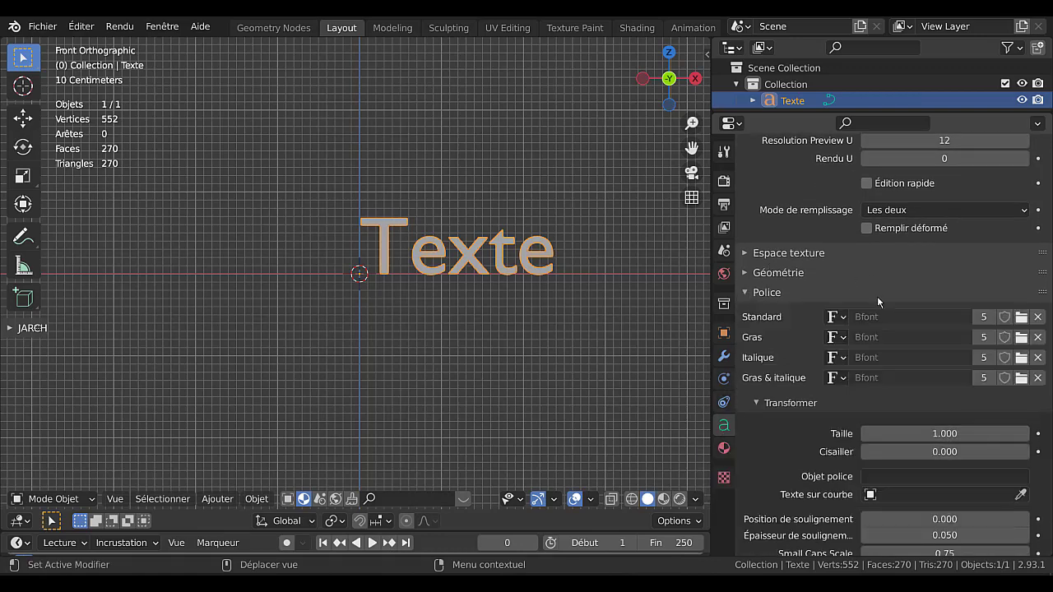
left_click(1021, 317)
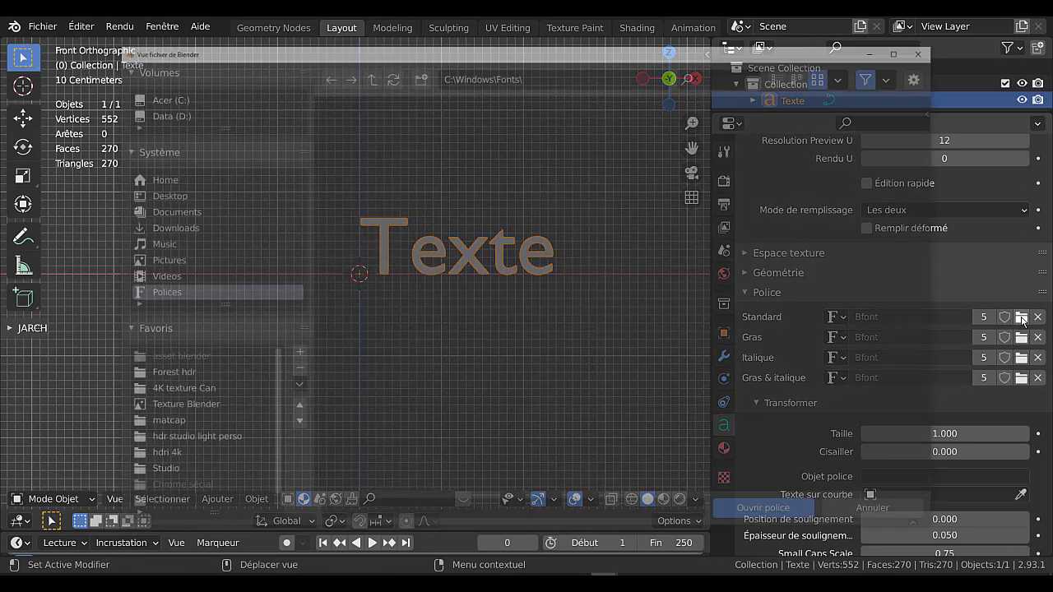
scroll(197, 462, "down", 1)
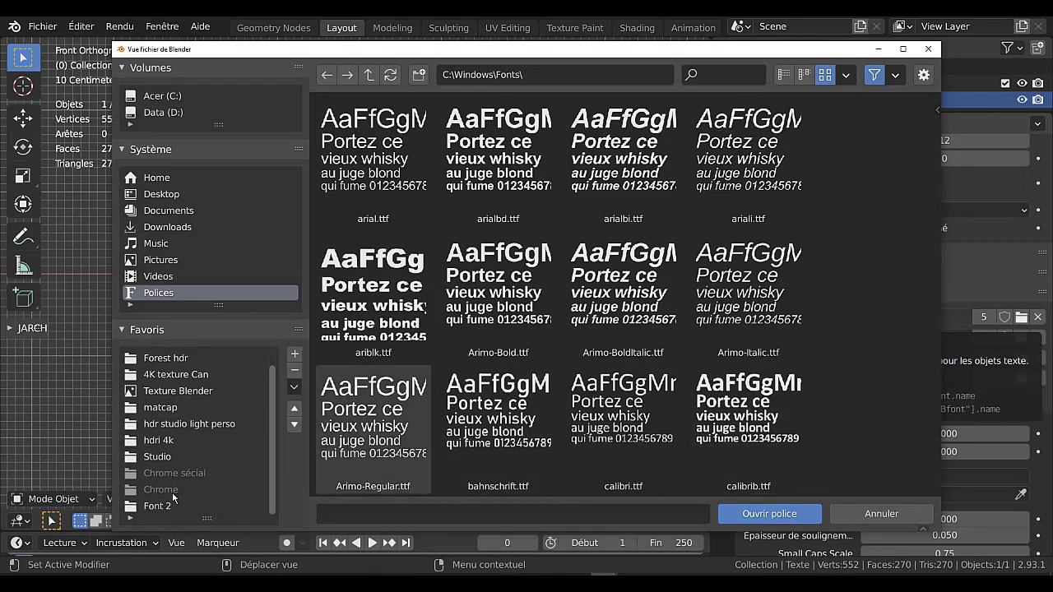
left_click(157, 506)
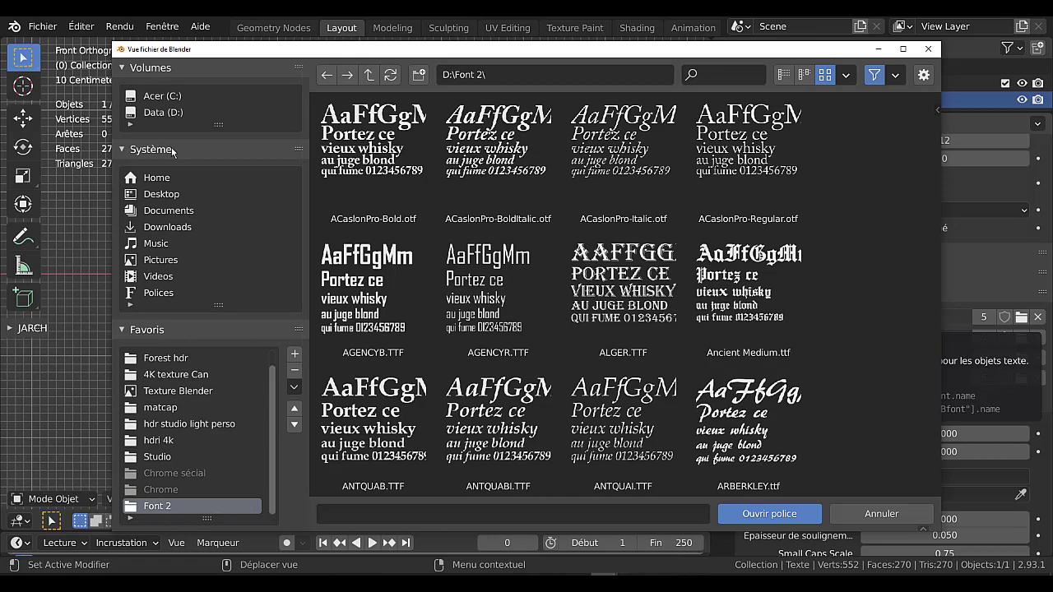
Locate the Font 2 folder on the Data (D:) drive, then reopen it through the favourites
left_click(153, 113)
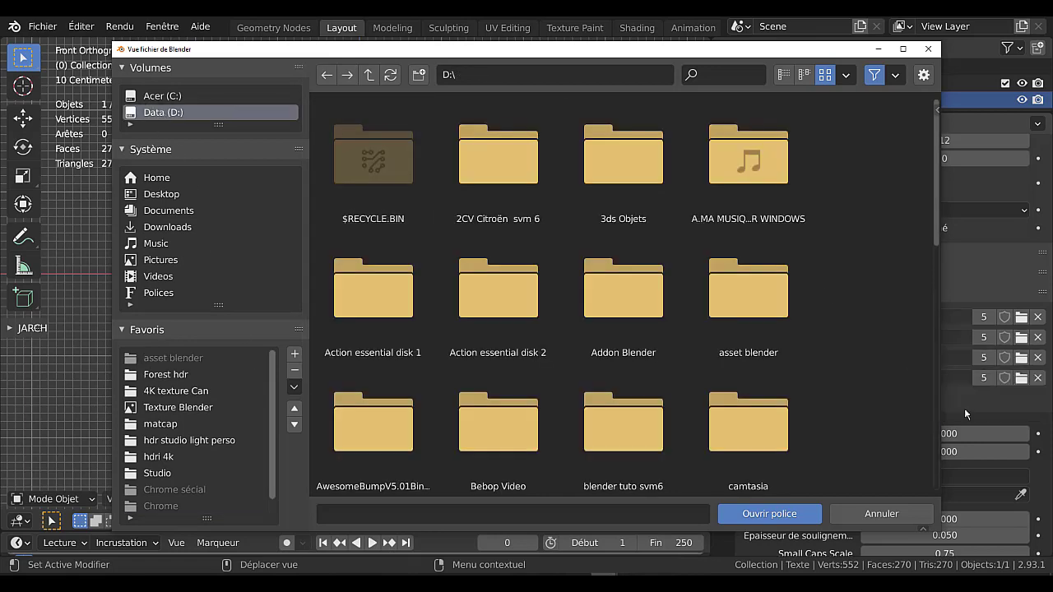
scroll(906, 411, "down", 2)
scroll(901, 412, "down", 3)
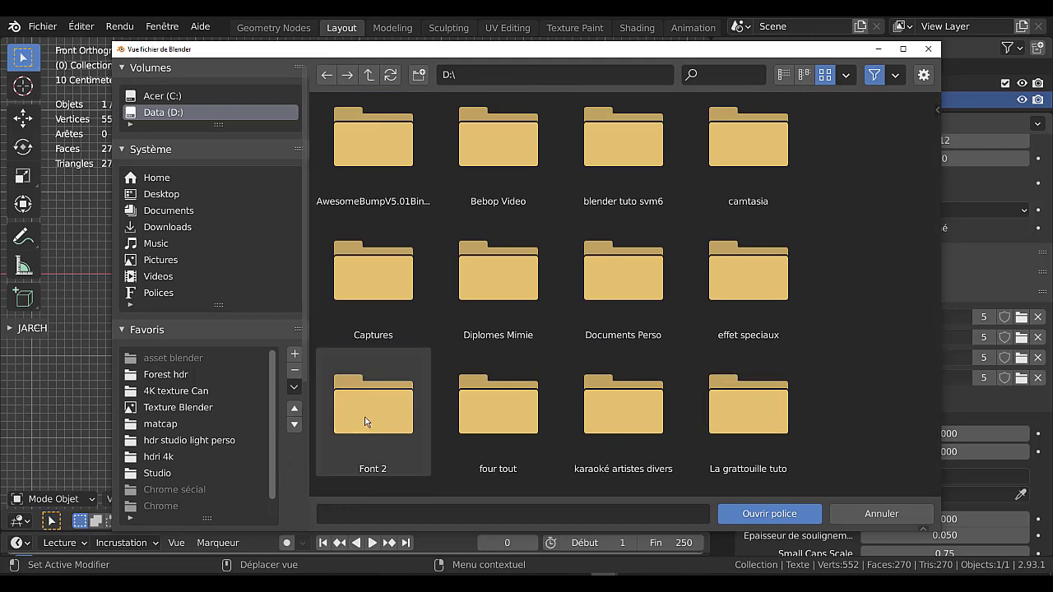
left_click_drag(271, 409, 165, 498)
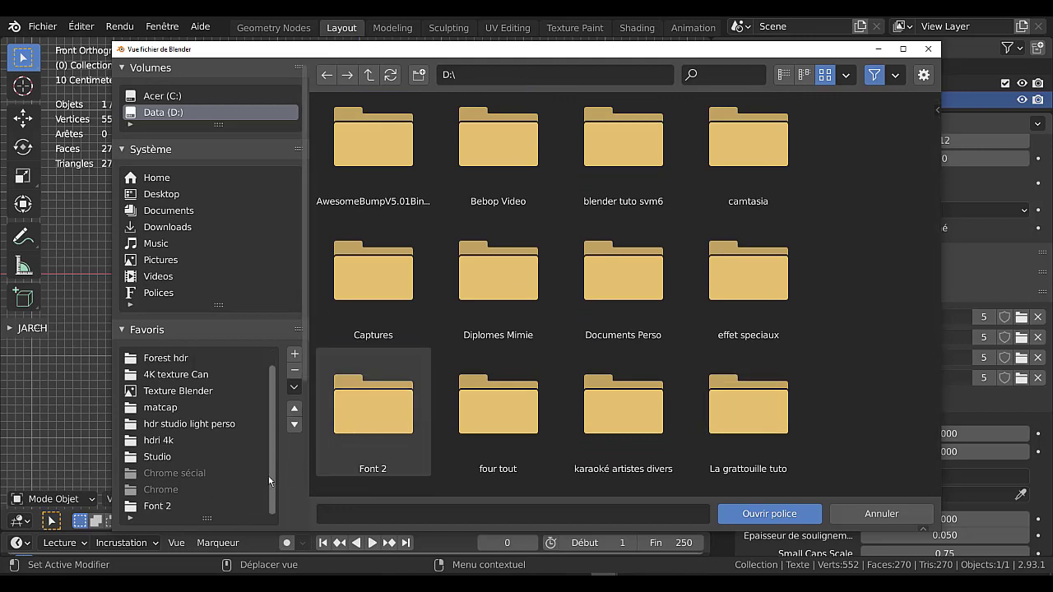
left_click(157, 508)
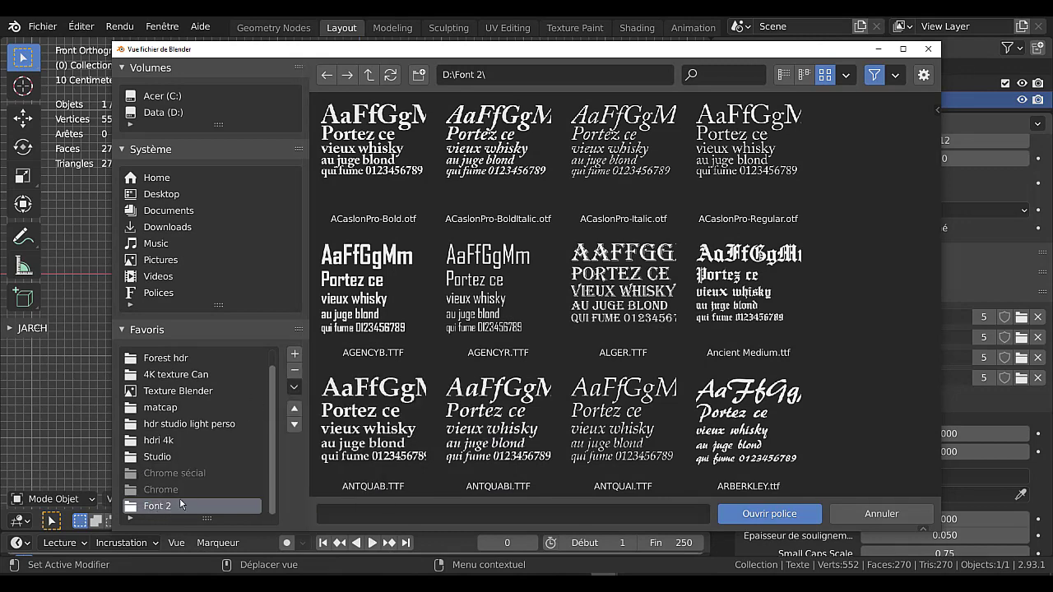
Load BinetteFamille.ttf from the Font 2 folder as the text's Standard font
scroll(790, 362, "down", 3)
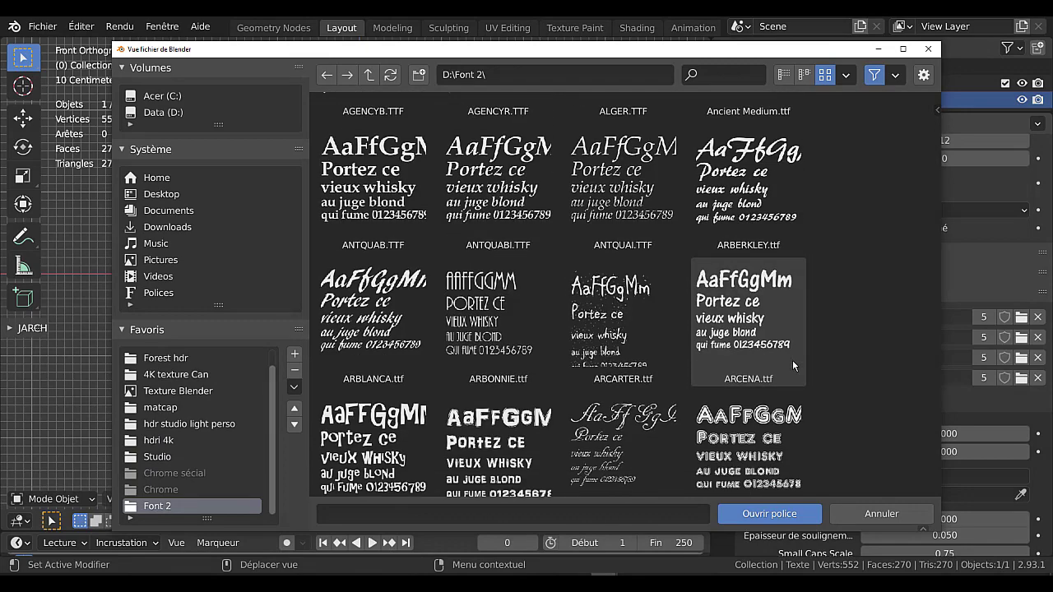
scroll(792, 360, "up", 4)
scroll(792, 360, "down", 2)
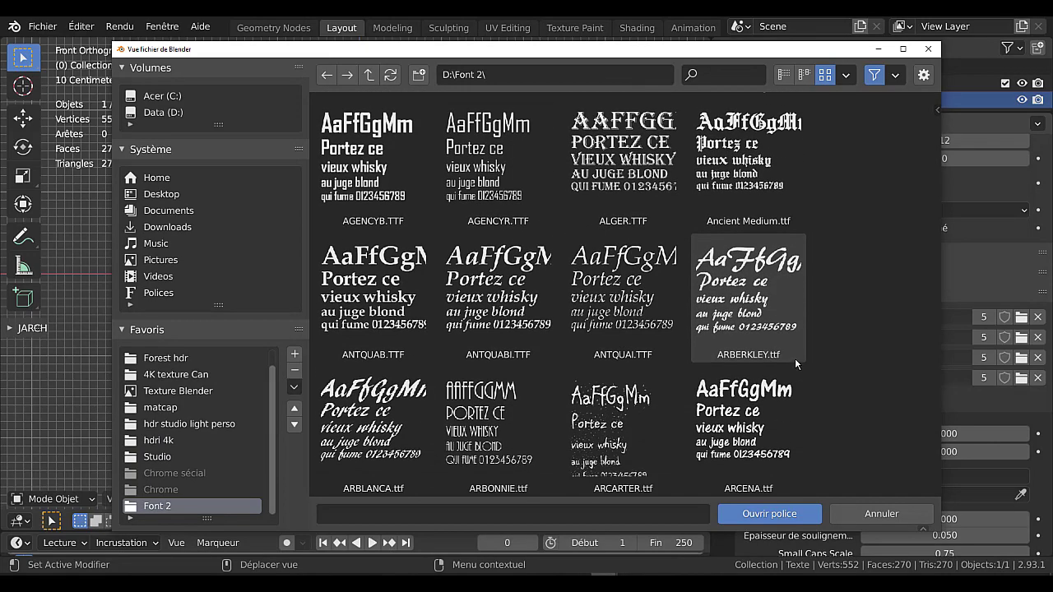
scroll(796, 359, "down", 4)
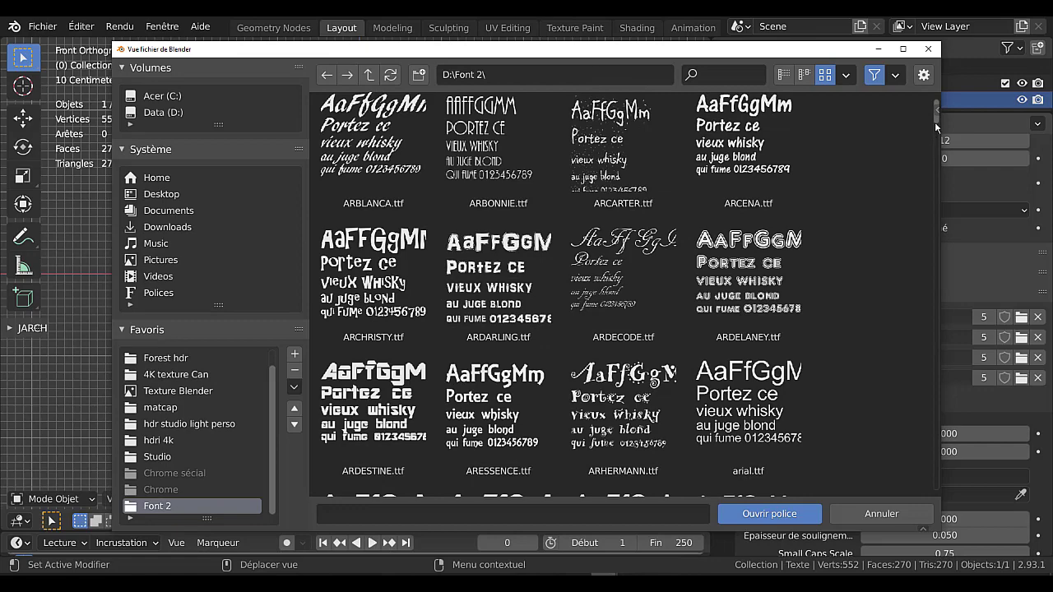
left_click_drag(935, 123, 934, 148)
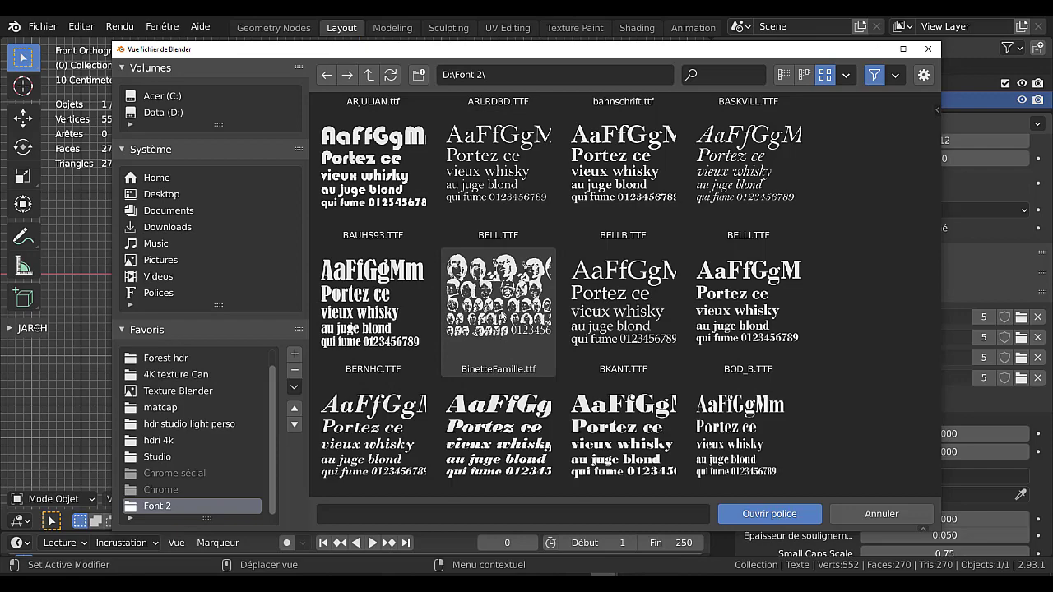
left_click(501, 314)
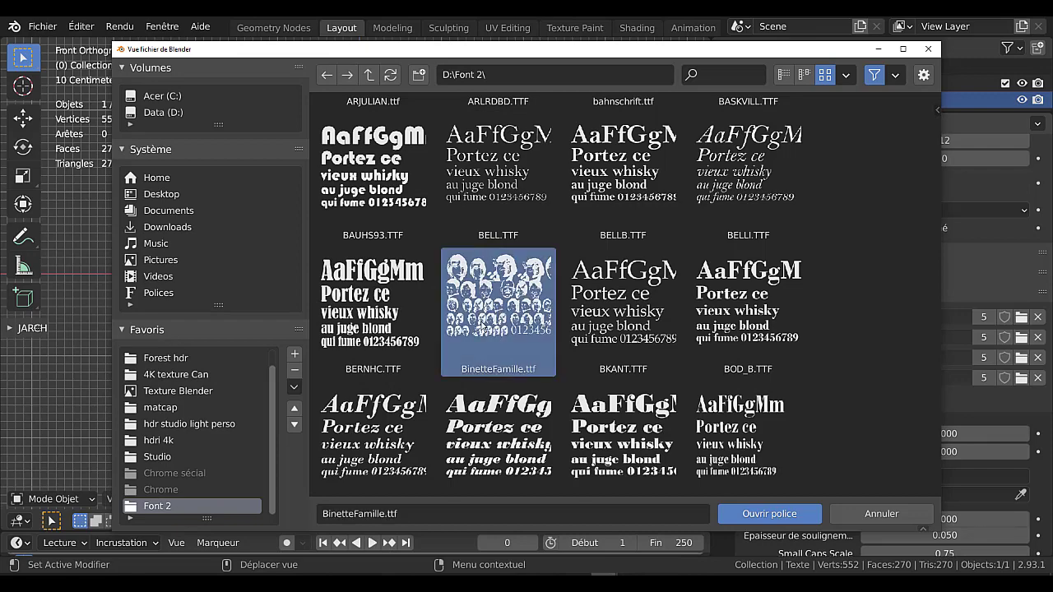
left_click(758, 515)
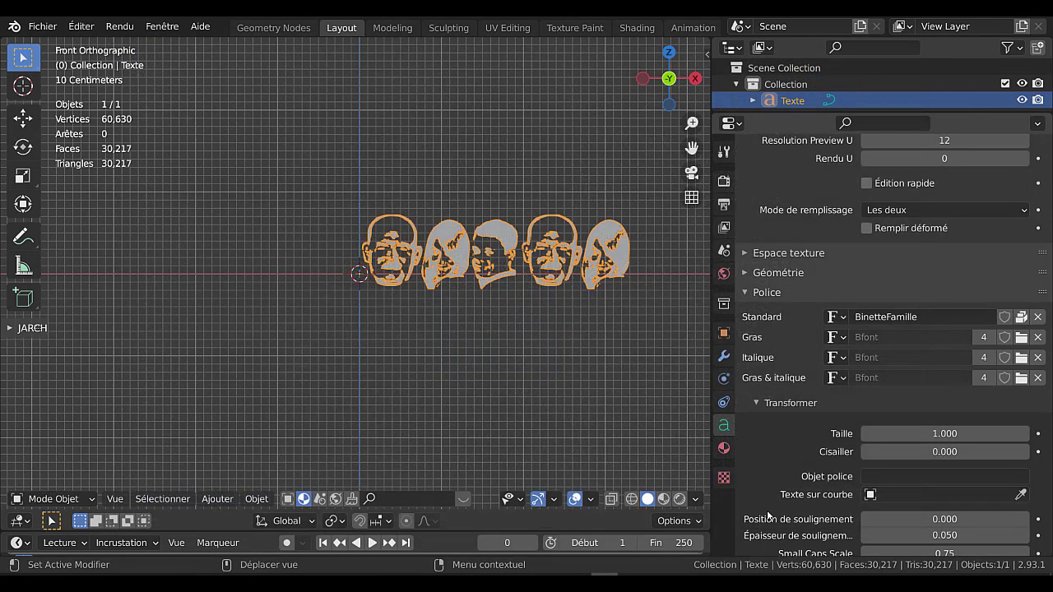
Replace the text object's whole content with the letters "abcd"
scroll(523, 388, "down", 1)
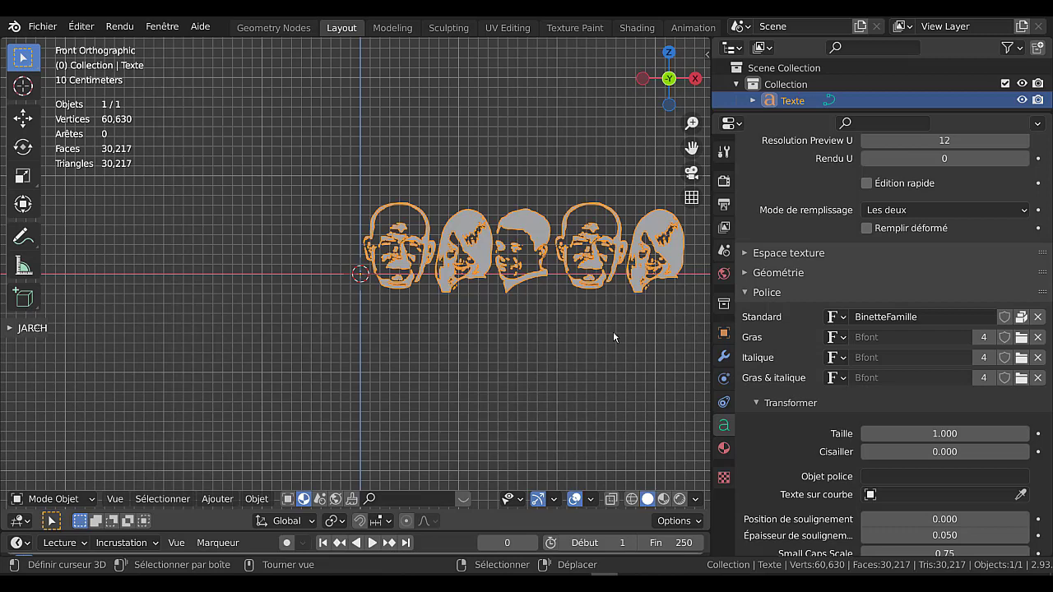
key("Tab")
key("BackSpace")
key("BackSpace")
key("BackSpace")
key("BackSpace")
key("BackSpace")
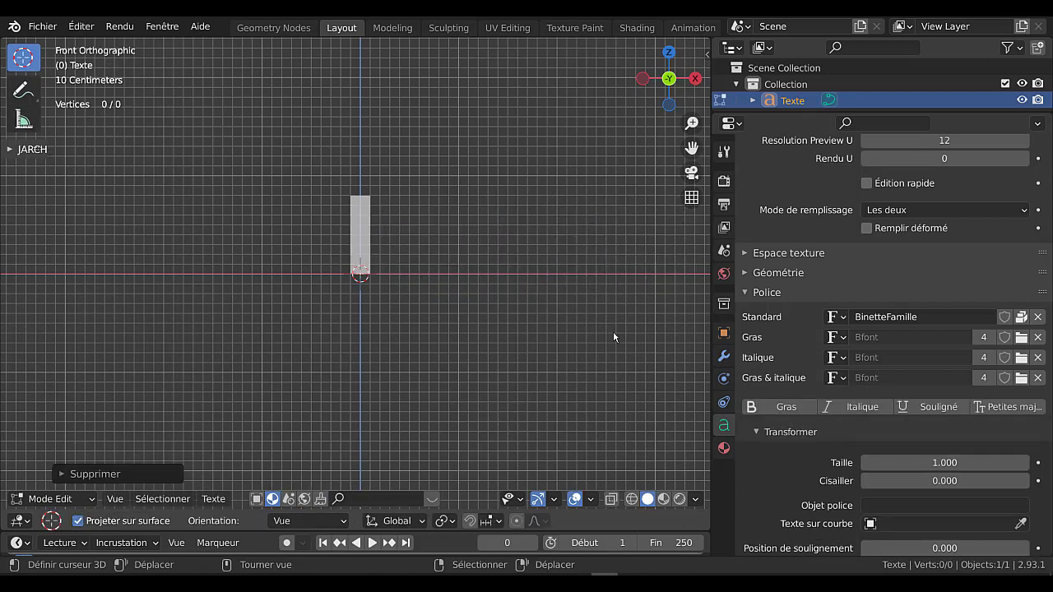
type("a")
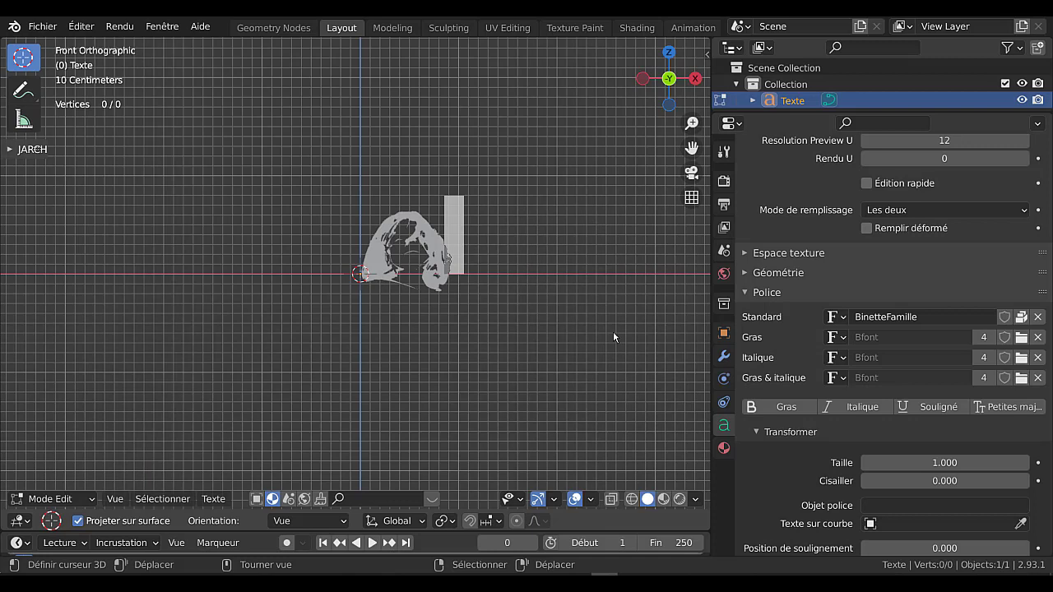
type("b")
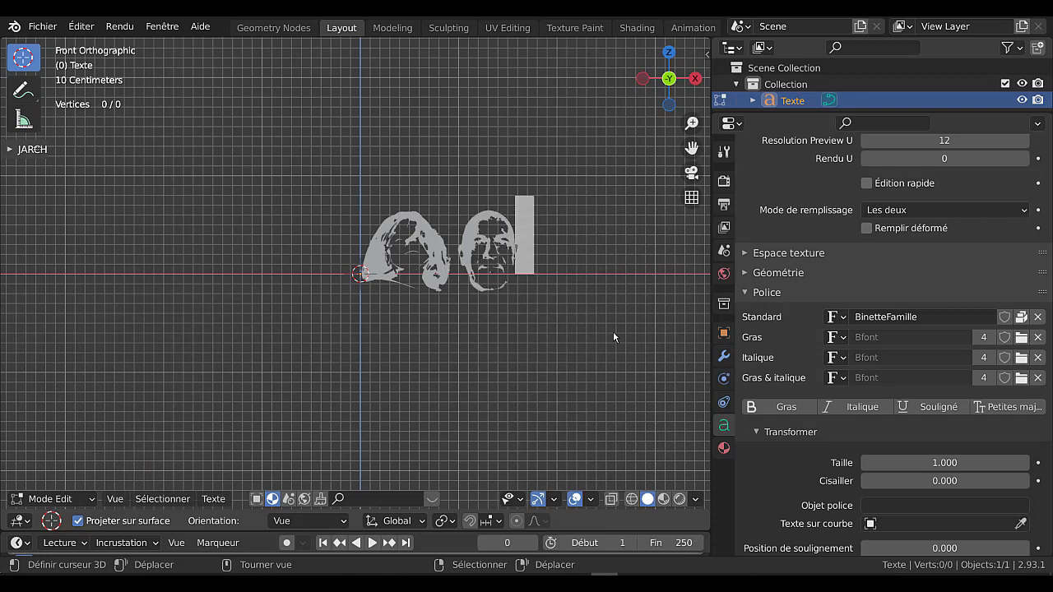
type("cd")
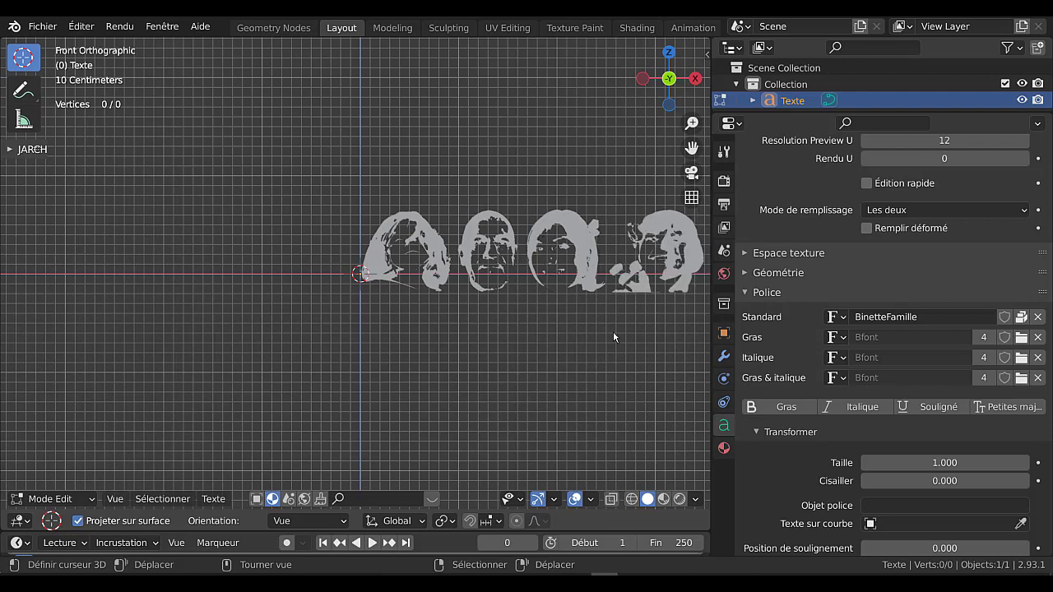
Remove the letters a, c and d from the text, keeping only the portrait glyph for b
scroll(613, 333, "down", 4)
key("BackSpace")
key("BackSpace")
key("BackSpace")
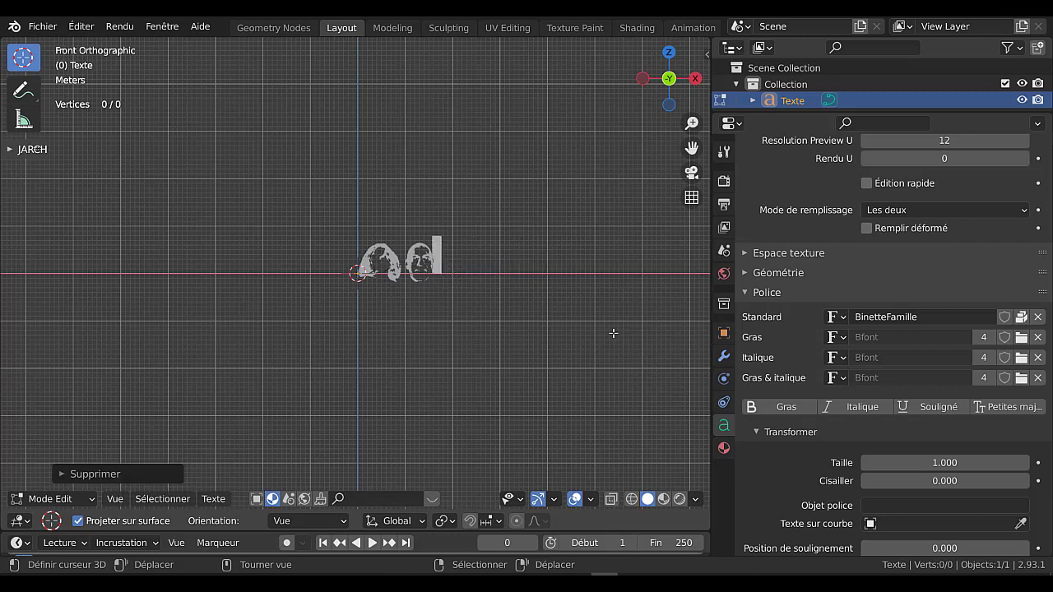
key("Left")
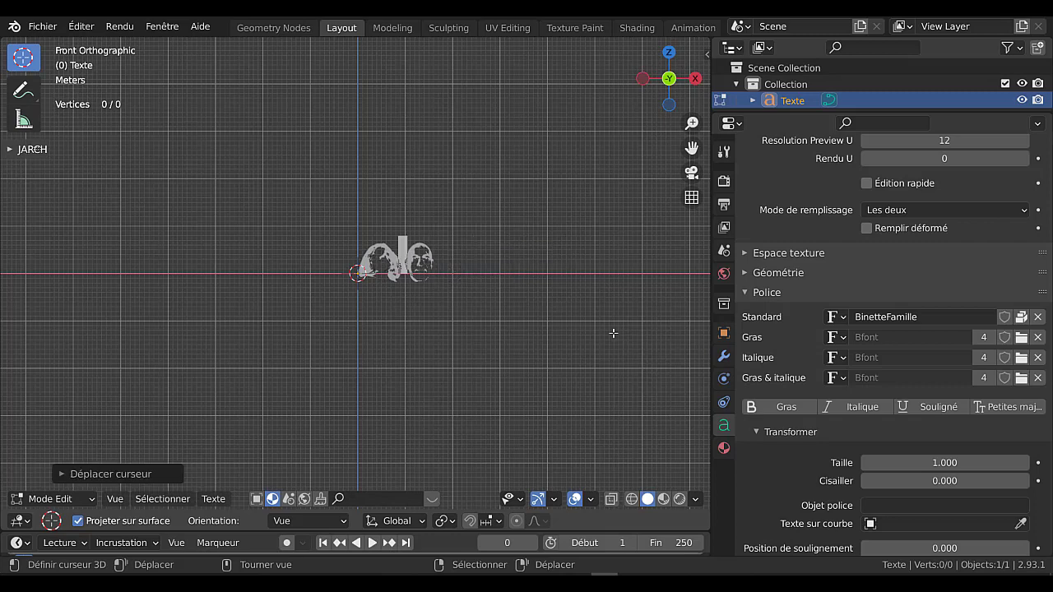
key("BackSpace")
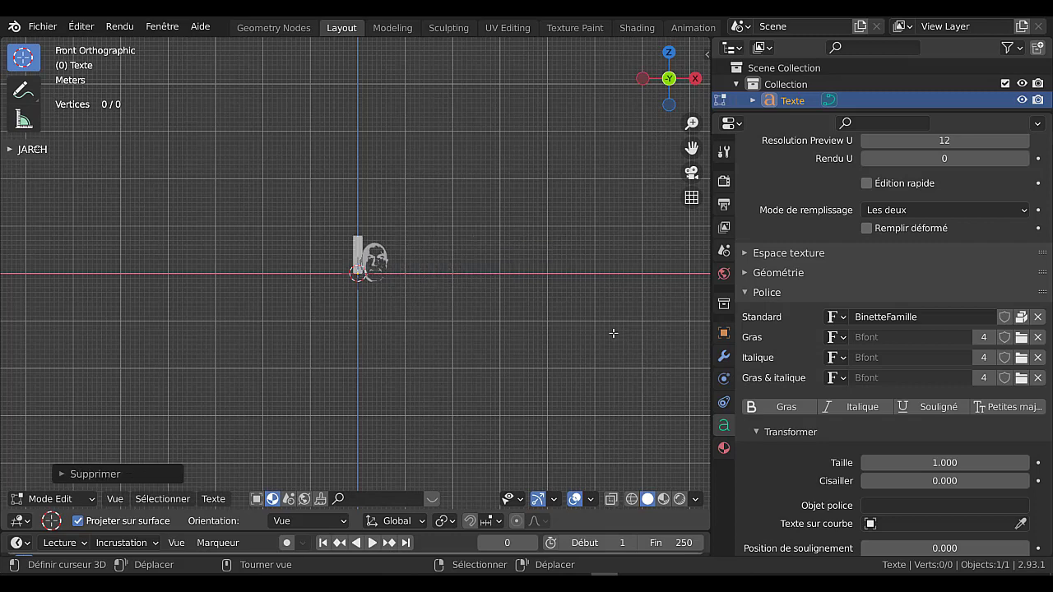
scroll(451, 308, "up", 6)
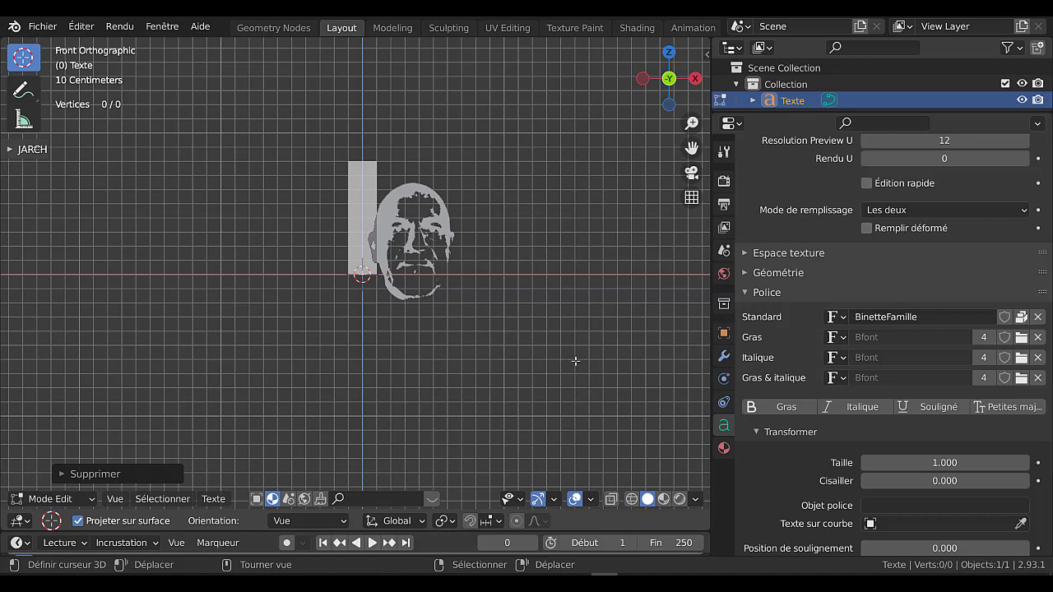
middle_click_drag(575, 361, 481, 355, "shift")
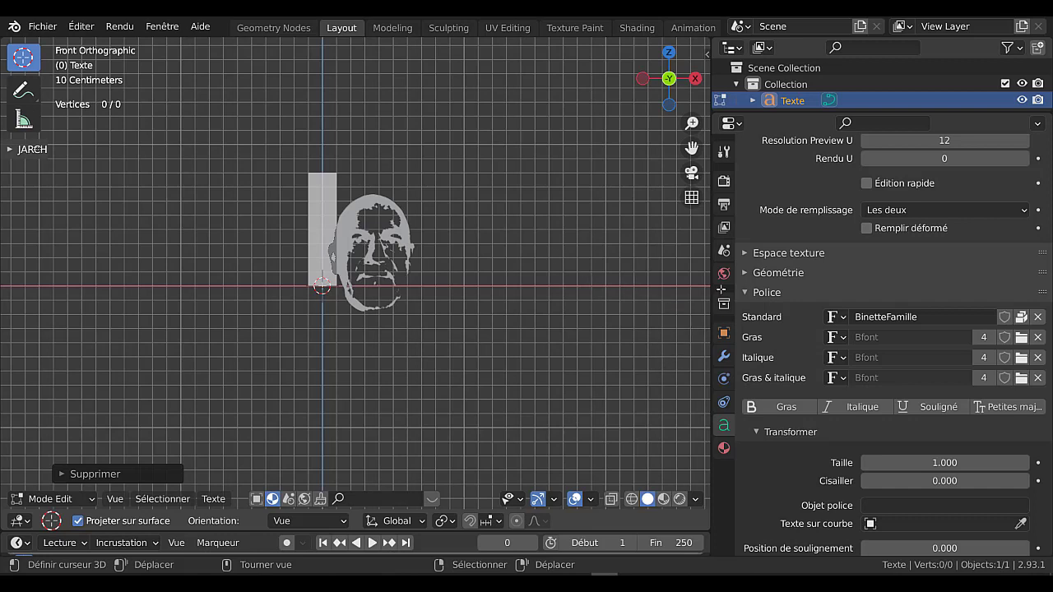
left_click(1020, 317)
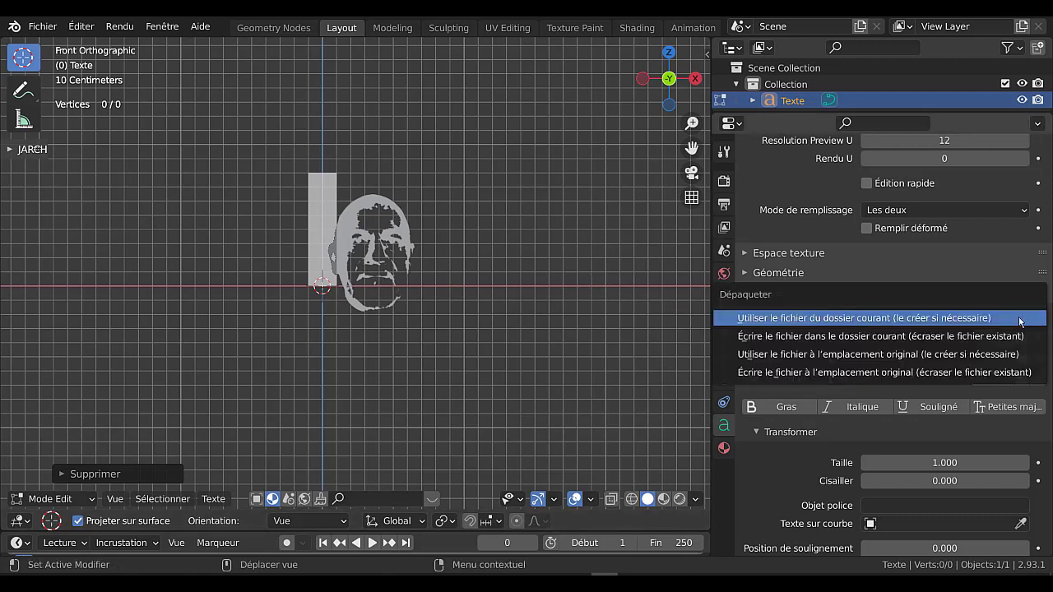
left_click(1018, 319)
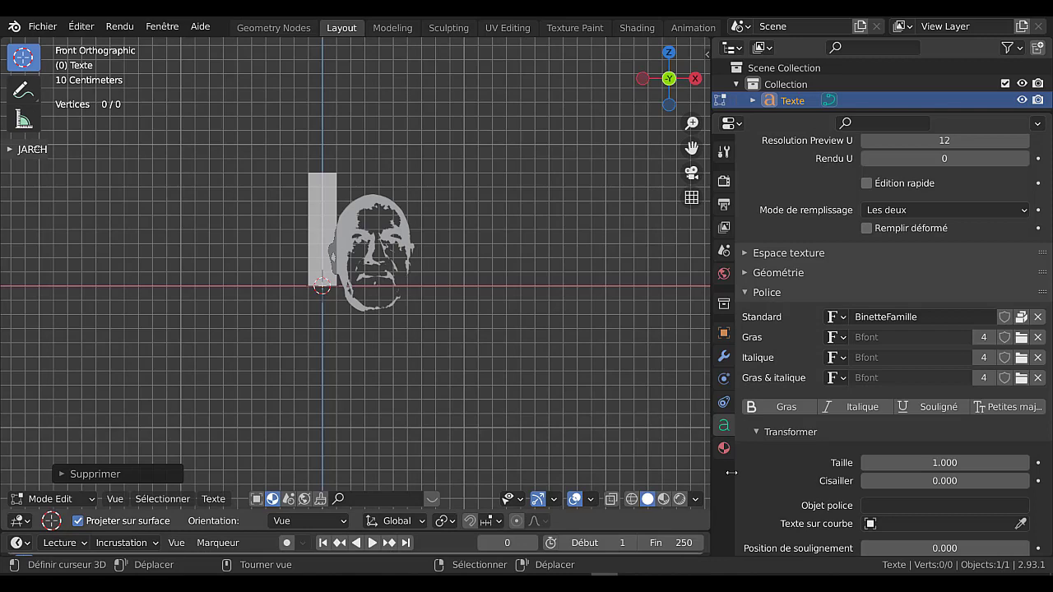
Show the viewport in Material Preview and give the text a new material with a dark grey base colour, value 0.104
left_click(663, 499)
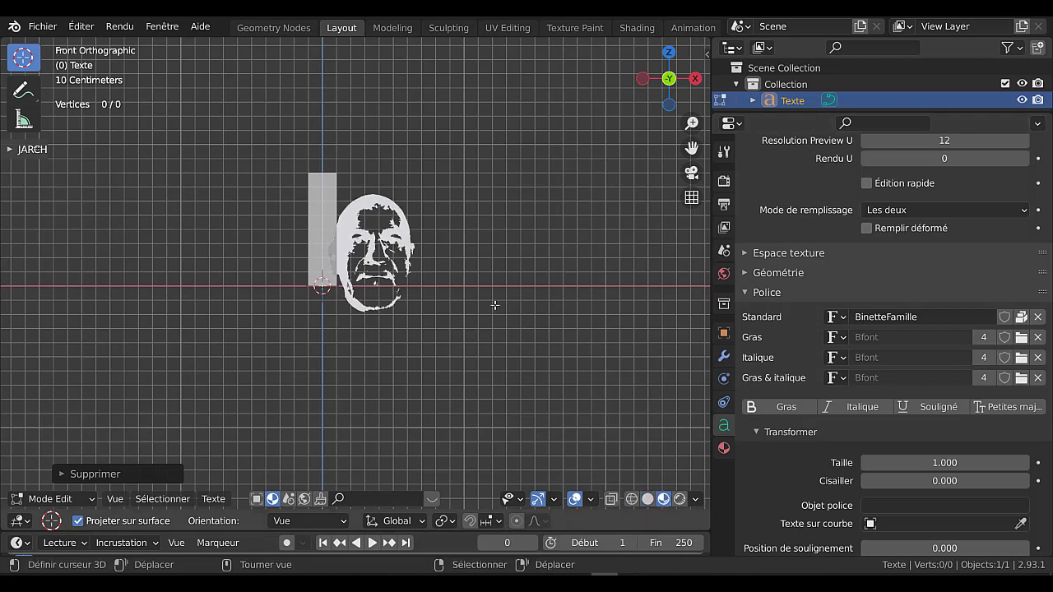
scroll(494, 305, "up", 3)
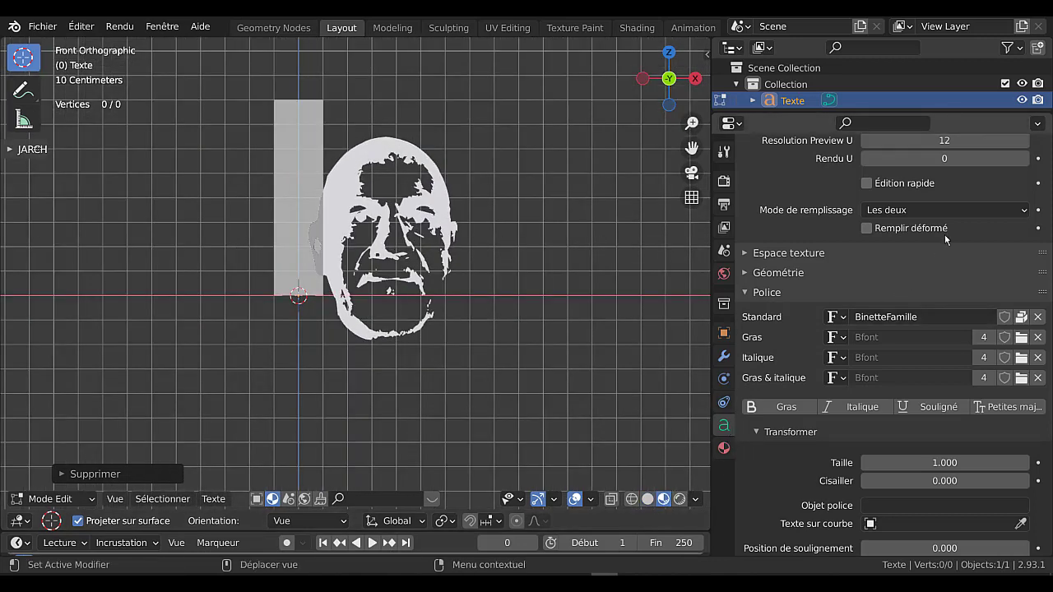
scroll(931, 246, "up", 3)
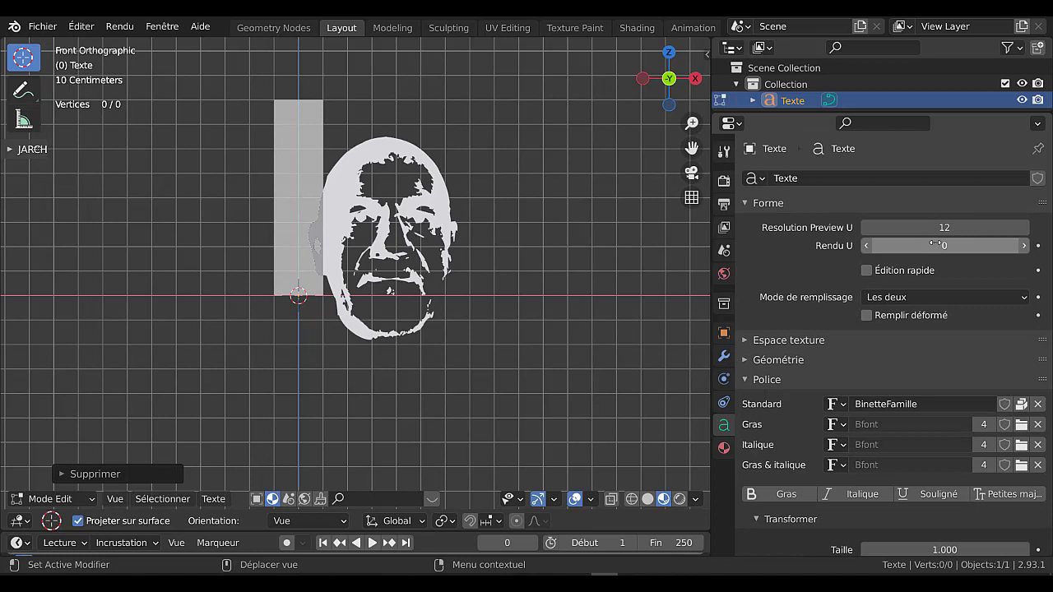
left_click(724, 447)
left_click(880, 253)
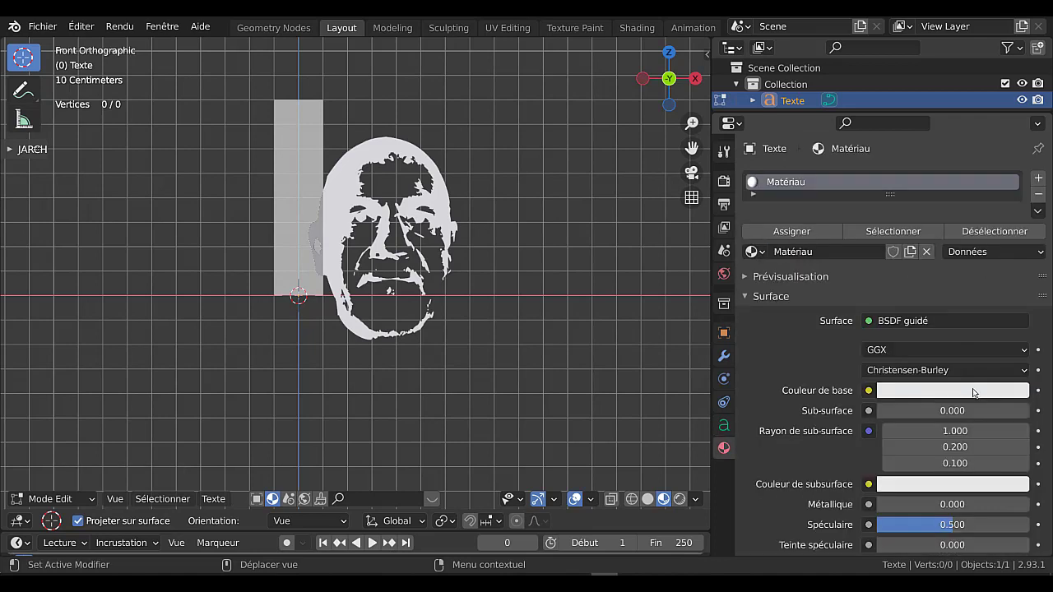
left_click(953, 390)
left_click_drag(1017, 196, 1017, 231)
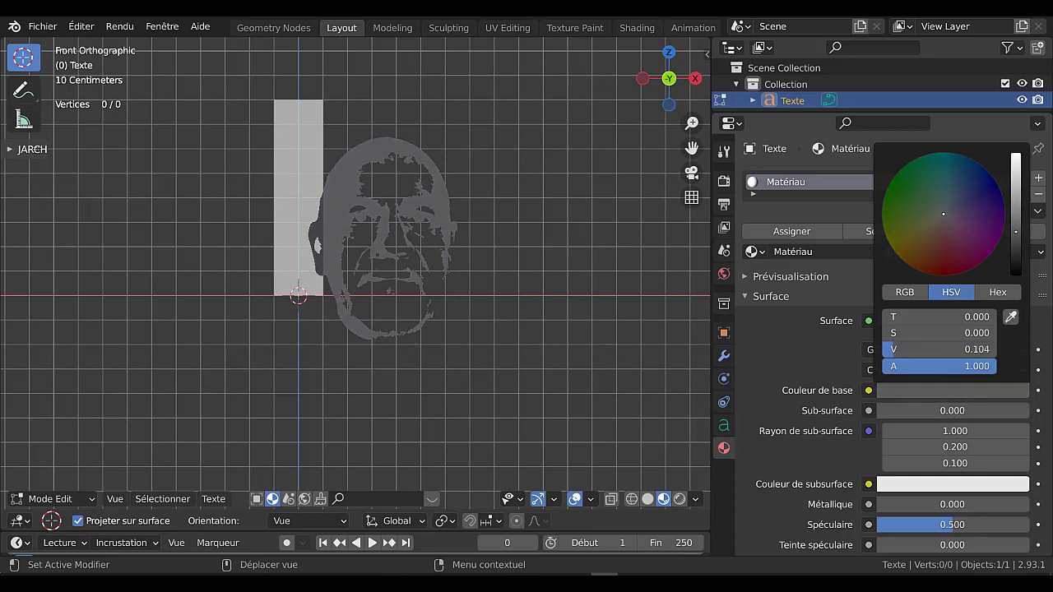
Set the world background colour to a near-white value of 0.846 and display the viewport in Rendered shading
left_click(724, 274)
left_click(895, 184)
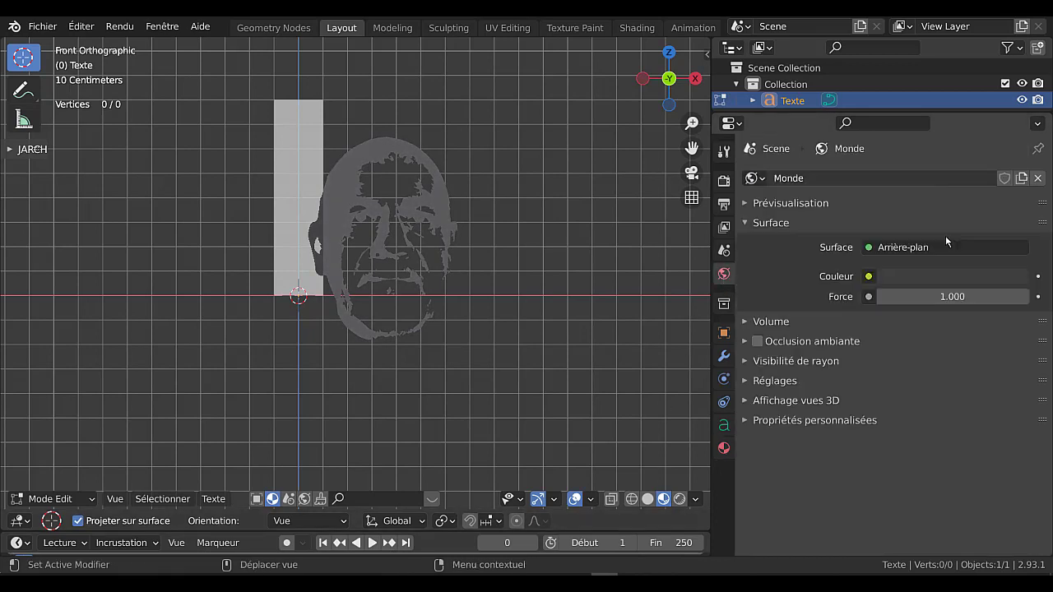
left_click(957, 277)
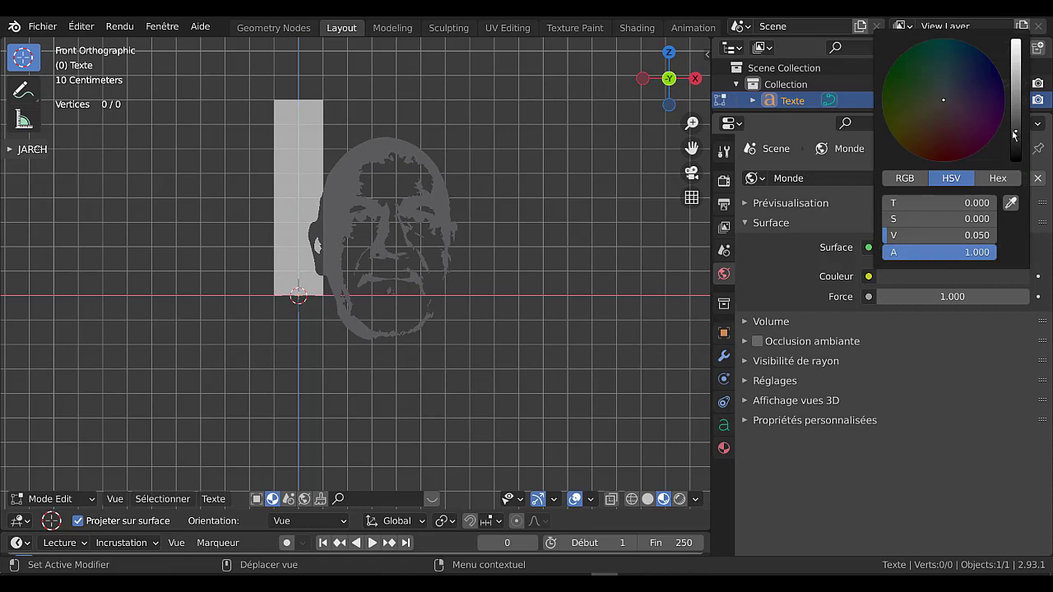
left_click_drag(1016, 131, 1014, 51)
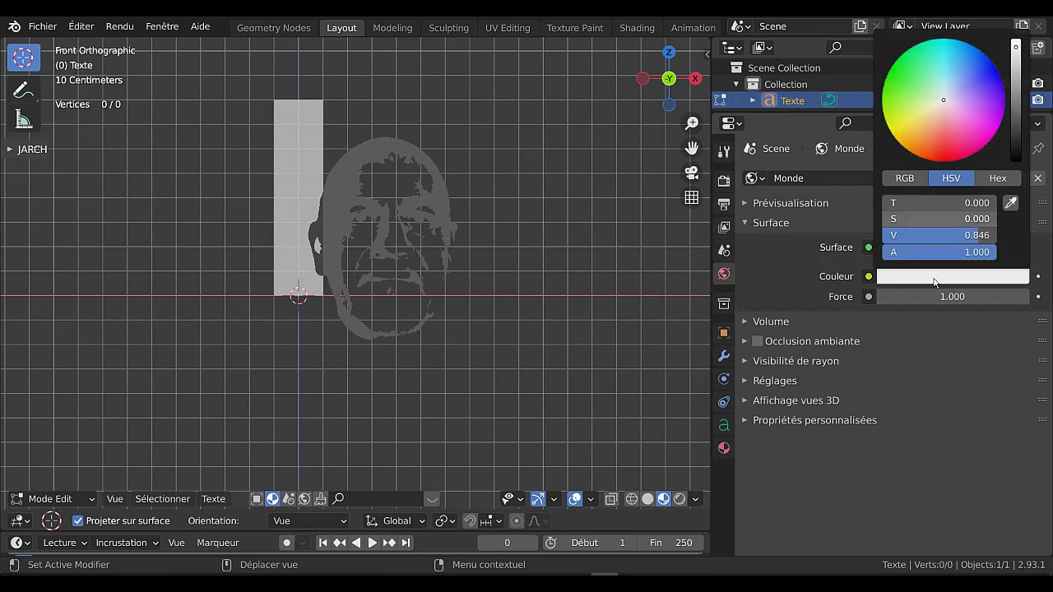
left_click(679, 502)
left_click(677, 500)
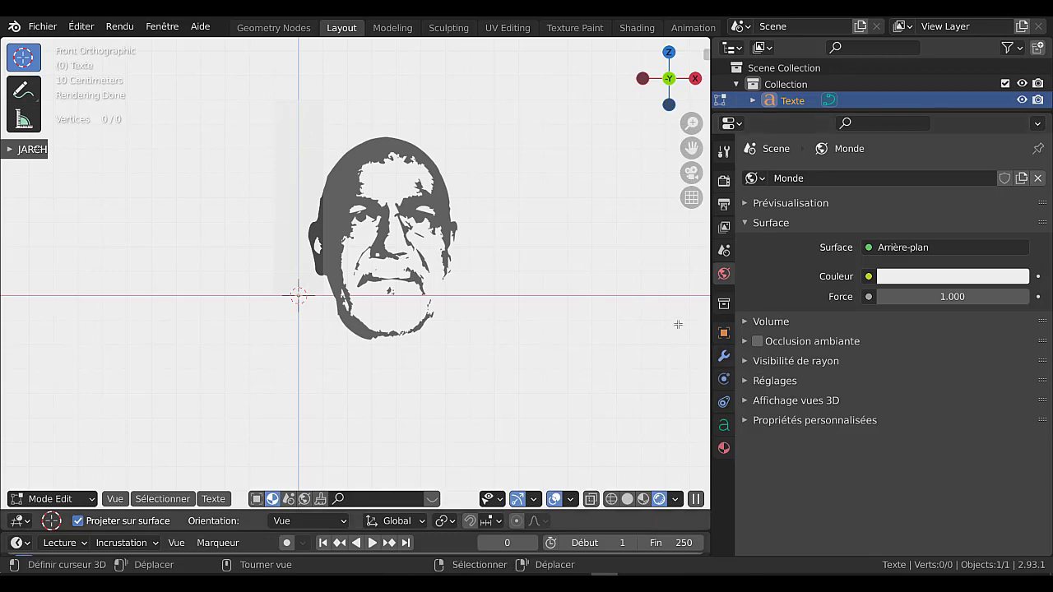
mouse_move(712, 322)
left_mouse_down()
mouse_move(694, 320)
mouse_move(716, 303)
left_mouse_up()
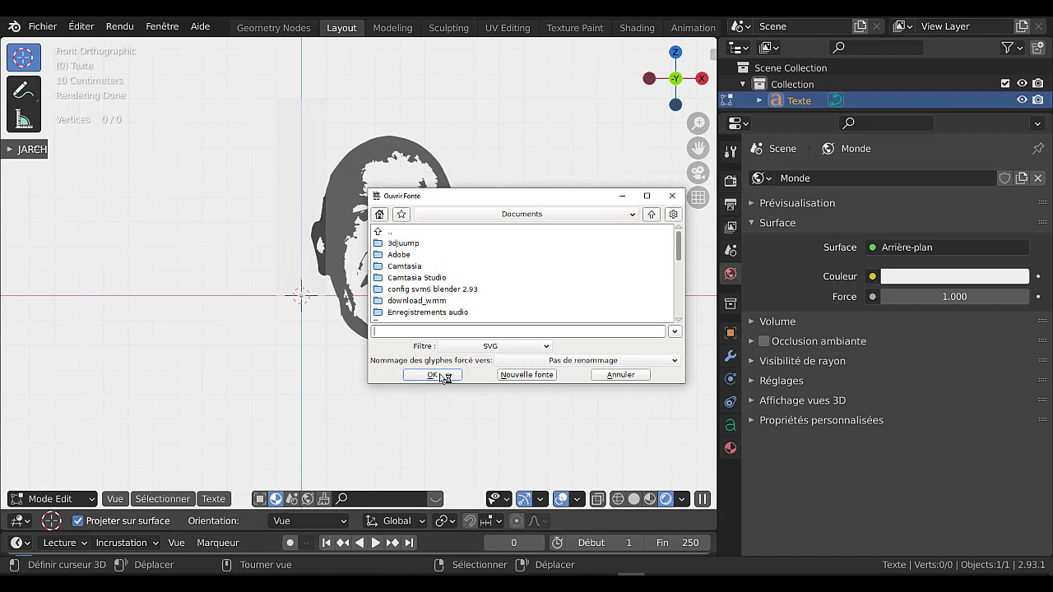
Start a new blank font in FontForge, then minimise Inkscape and FontForge to return to Blender
left_click(526, 375)
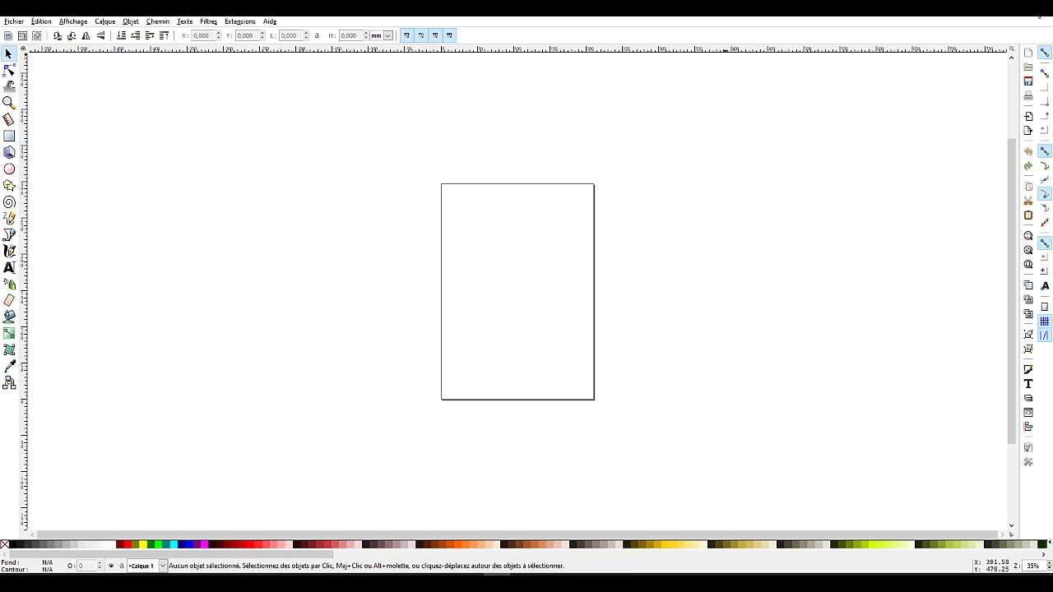
left_click(1037, 7)
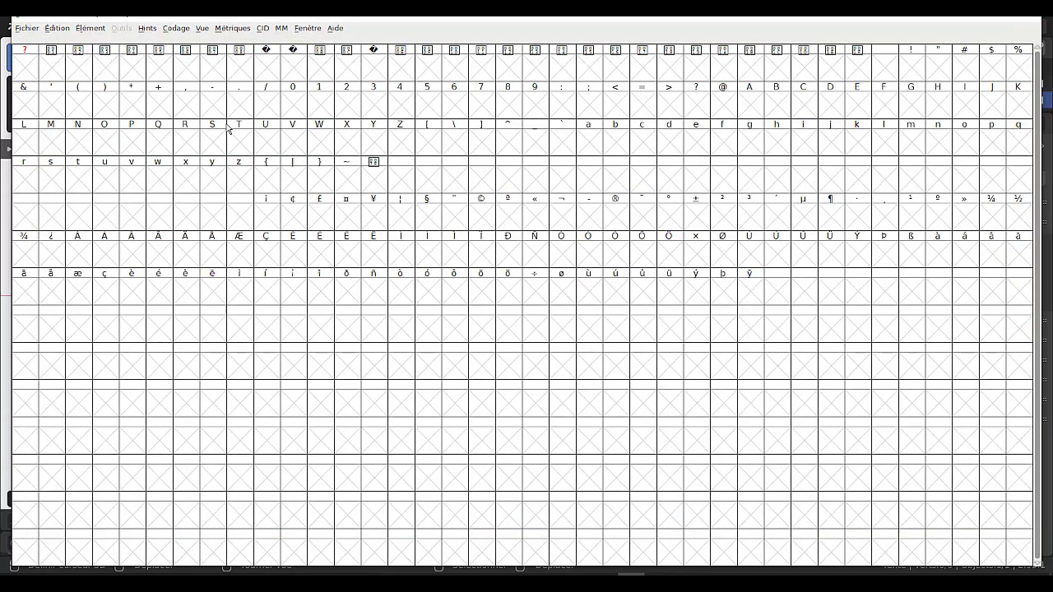
left_click(1029, 25)
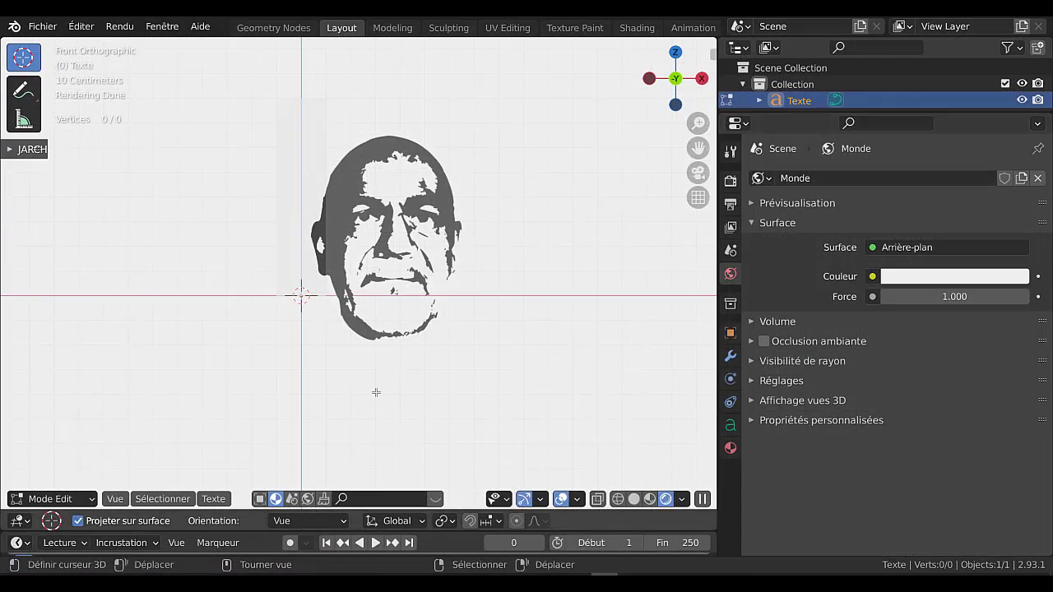
Examine the rendered portrait glyph at several zoom levels and from a slightly turned perspective
scroll(487, 354, "down", 5)
scroll(517, 354, "up", 3)
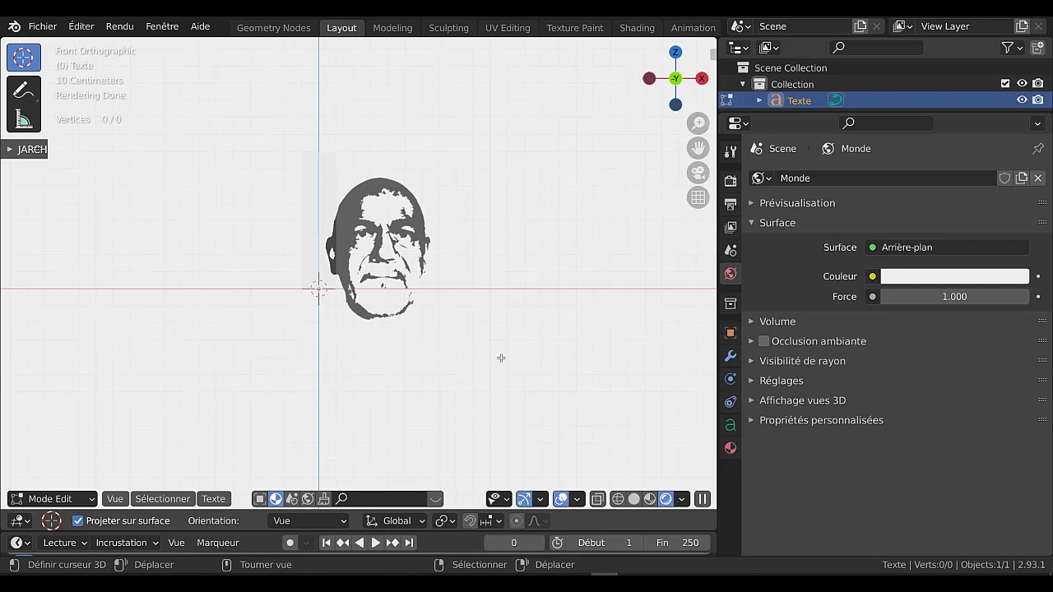
scroll(525, 361, "up", 3)
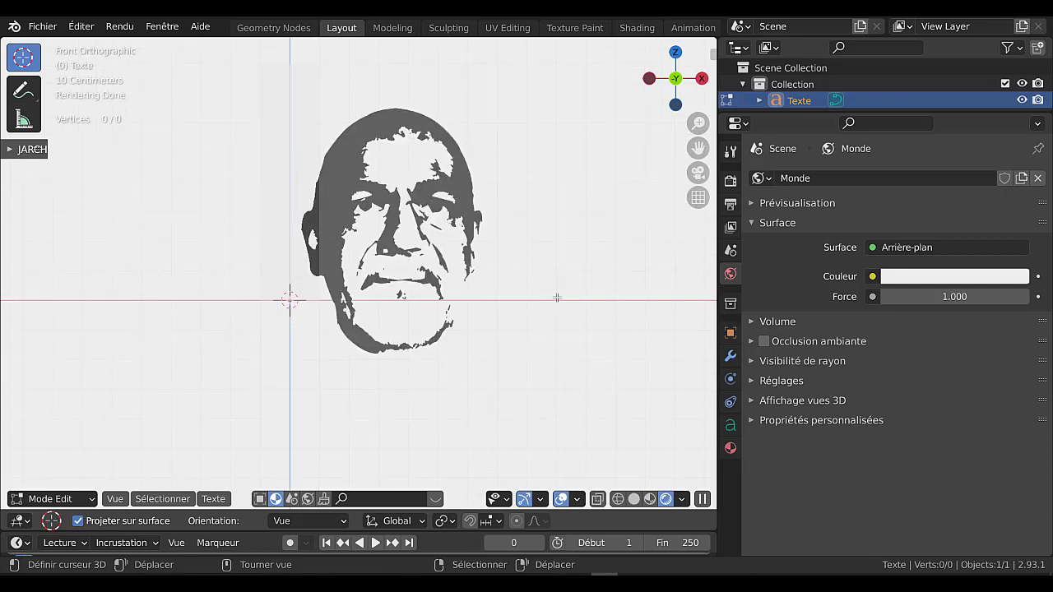
scroll(558, 304, "down", 2)
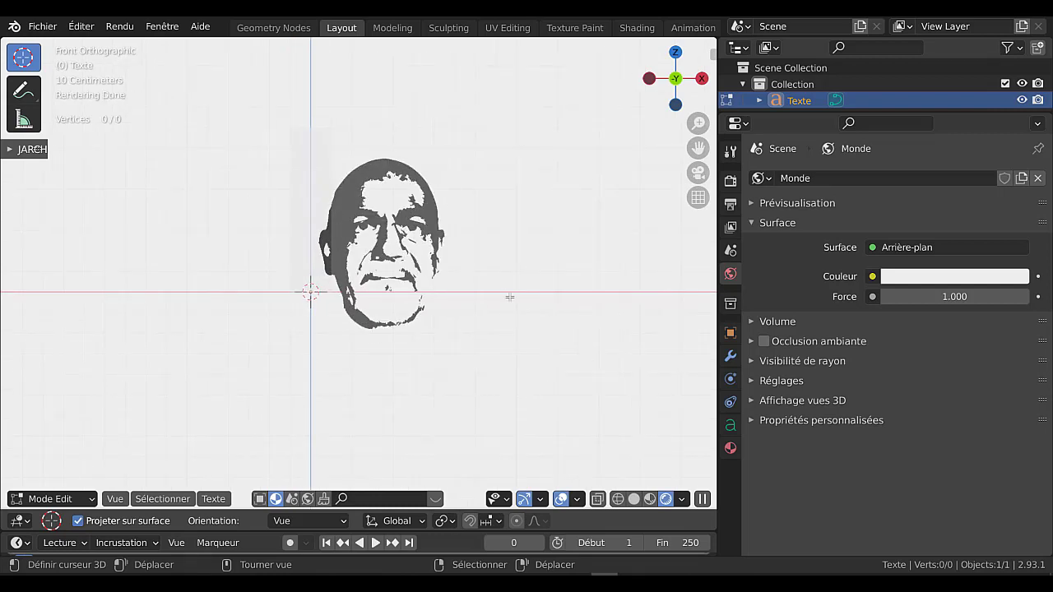
left_click(213, 500)
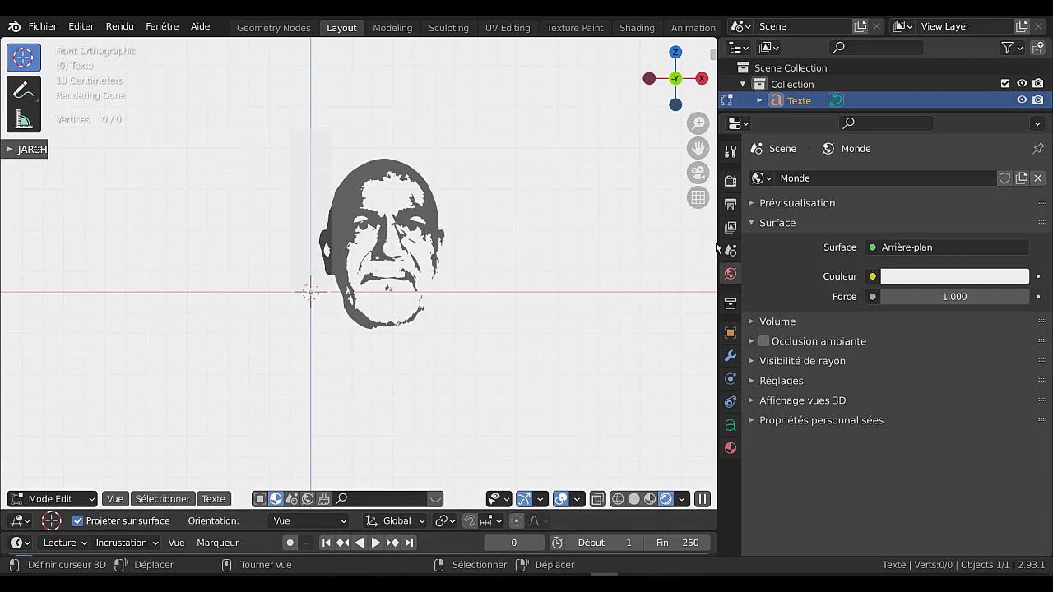
mouse_move(715, 240)
left_mouse_down()
mouse_move(630, 240)
mouse_move(709, 241)
left_mouse_up()
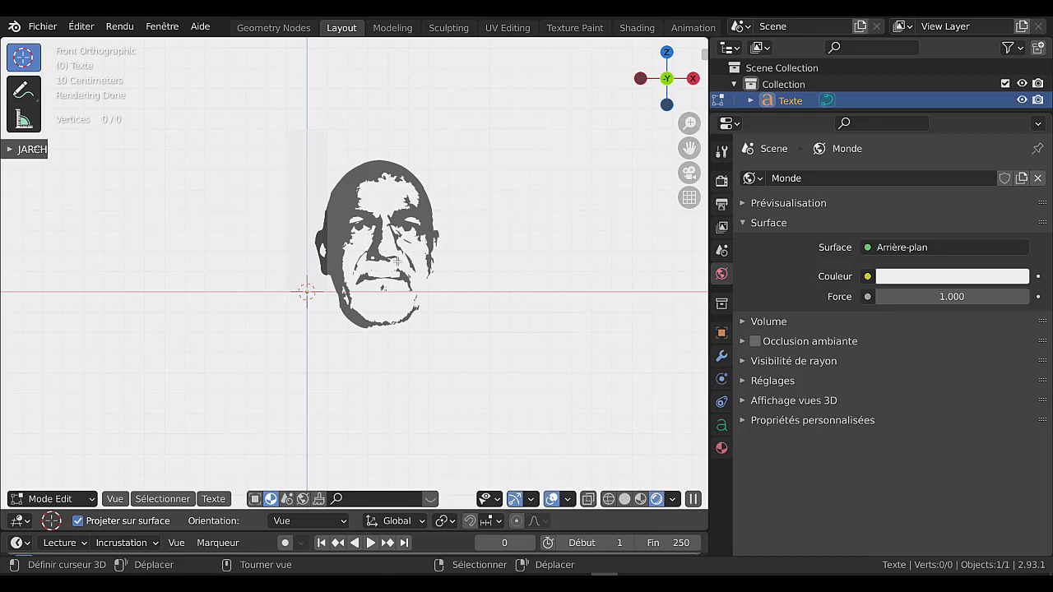
scroll(403, 263, "down", 2)
middle_click_drag(409, 268, 419, 385)
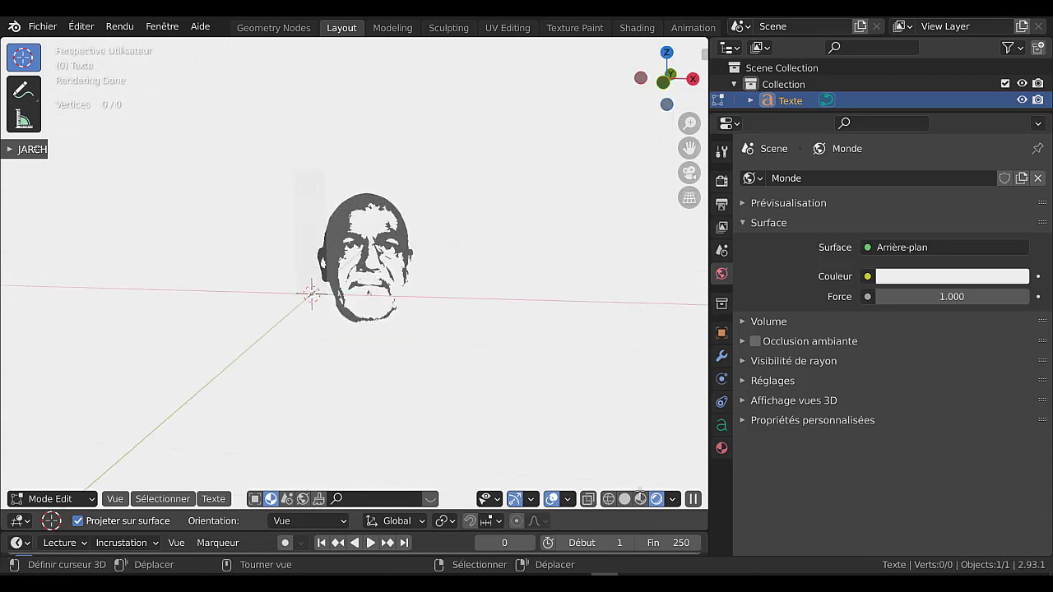
Return the viewport to Material Preview and delete the portrait text object in Object Mode
left_click(640, 499)
scroll(396, 298, "up", 5)
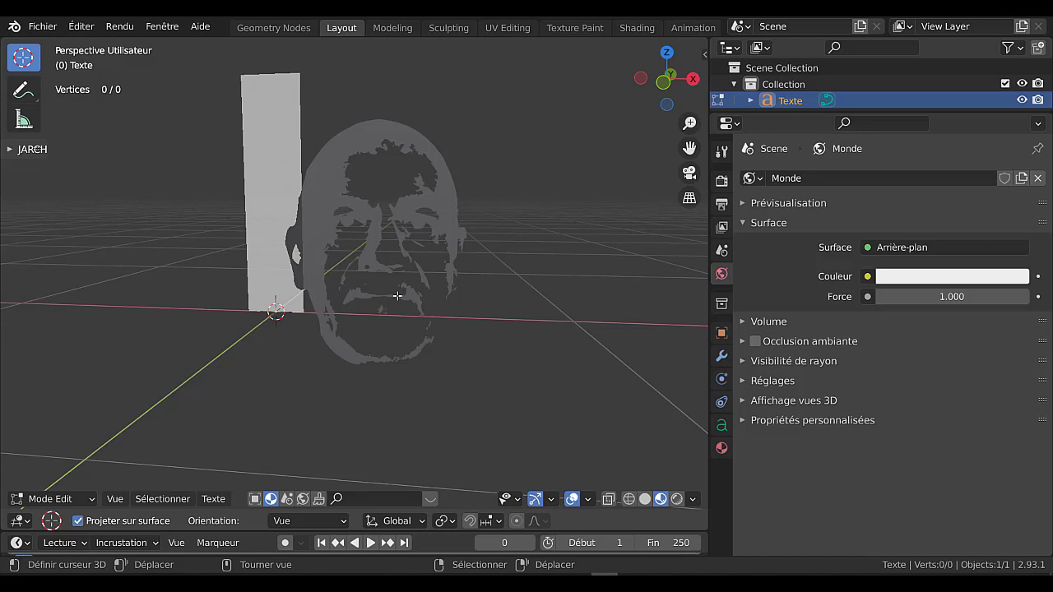
scroll(421, 303, "down", 2)
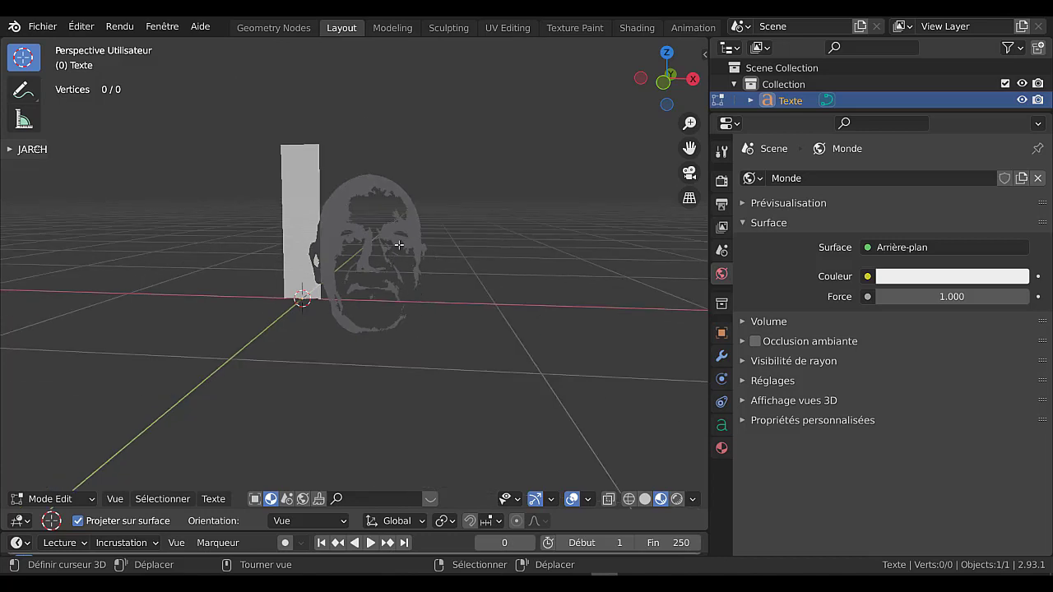
key("Tab")
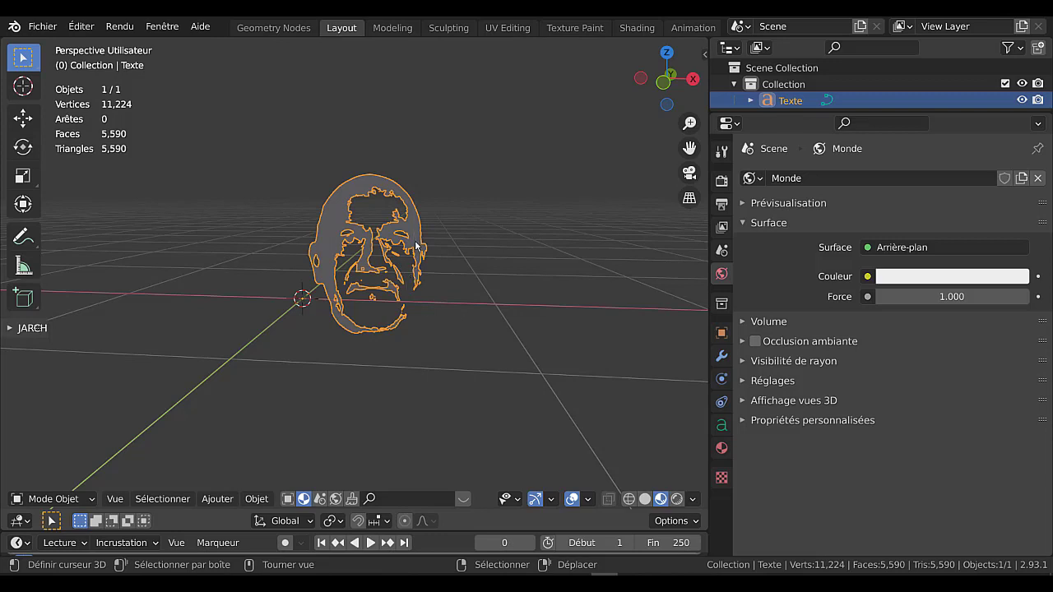
key("Tab")
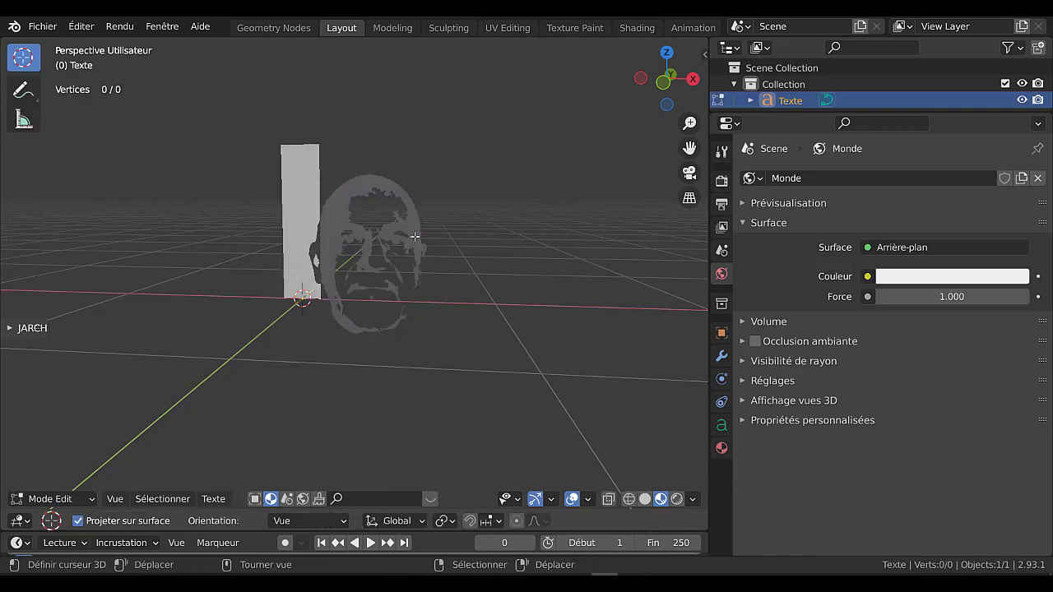
key("Tab")
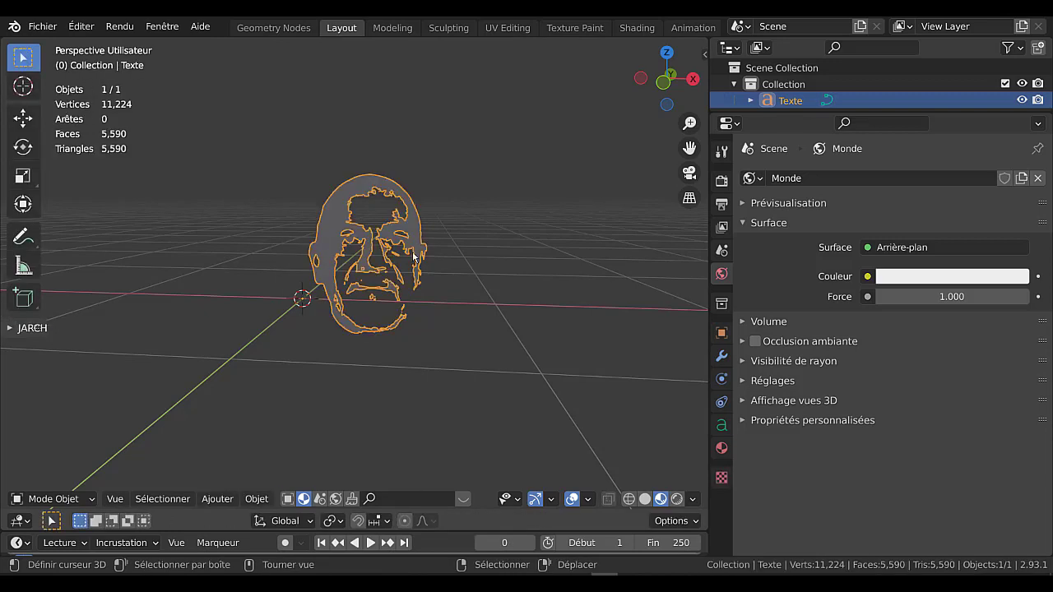
key("x")
left_click(412, 254)
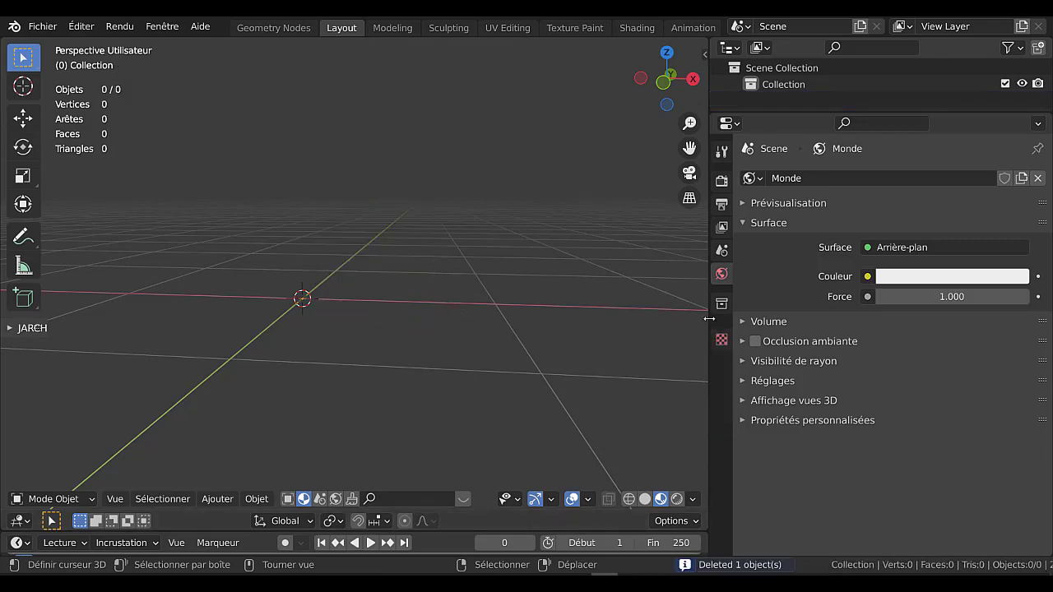
Widen the 3D viewport and add a new default text object at the origin
left_click_drag(707, 317, 889, 318)
middle_click_drag(591, 276, 623, 289)
middle_click_drag(457, 360, 436, 362)
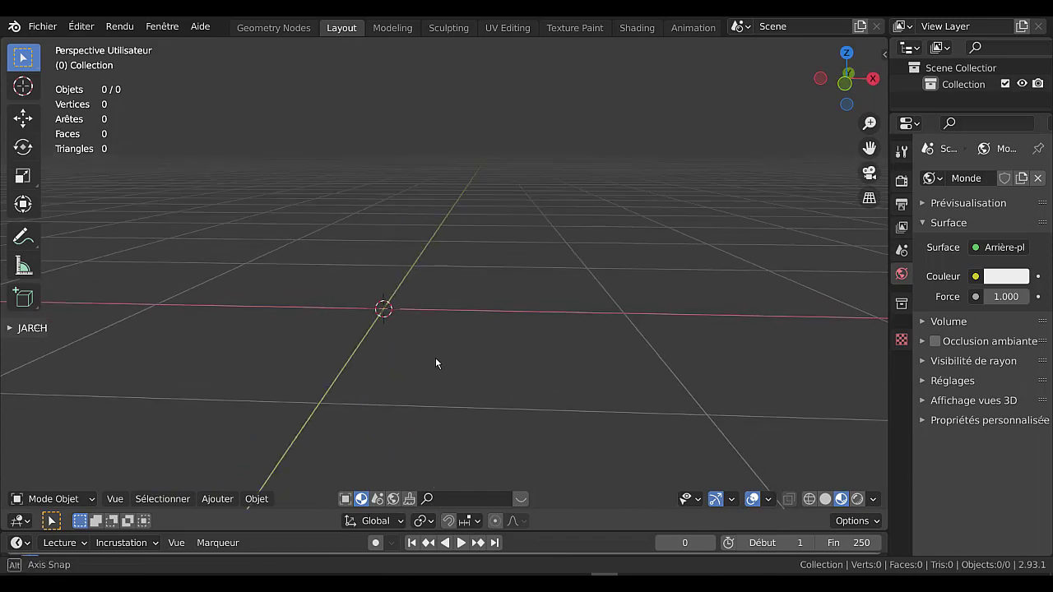
left_click(231, 502)
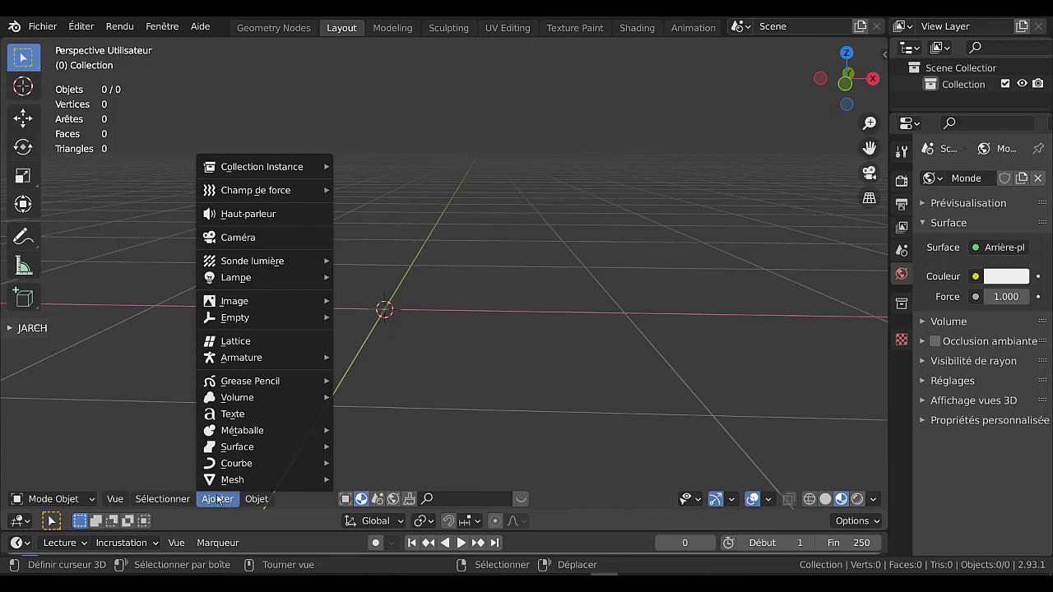
left_click(235, 414)
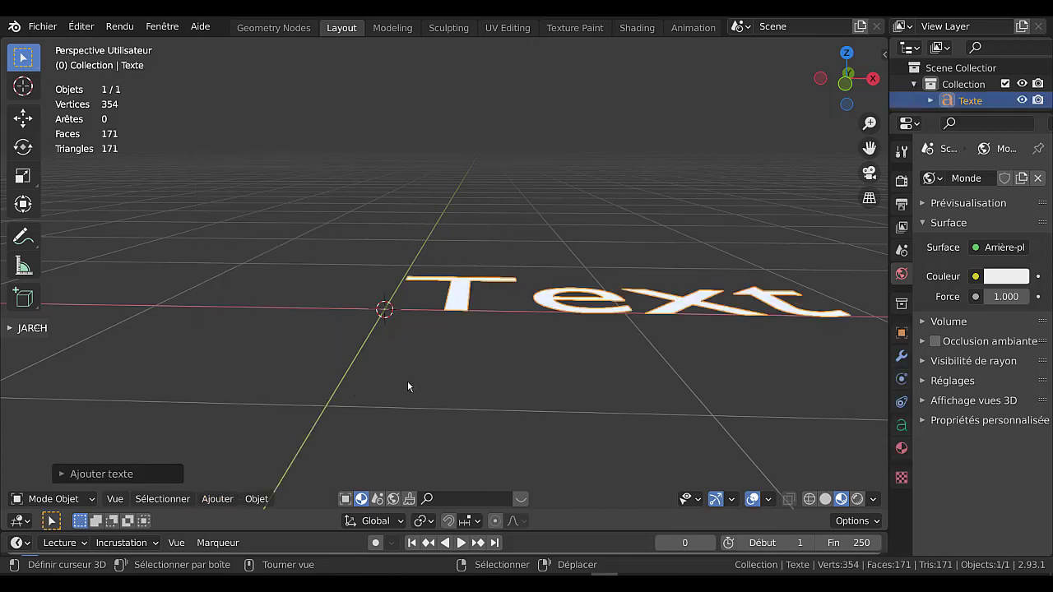
Rotate the text object 90° around the X axis so it stands upright
scroll(531, 379, "down", 3)
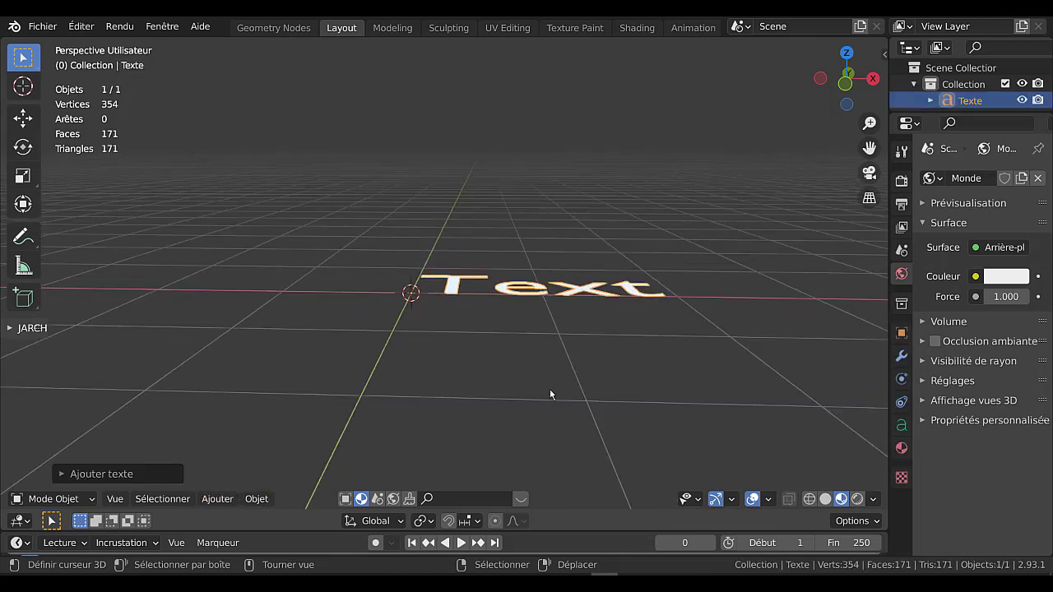
type("rx90")
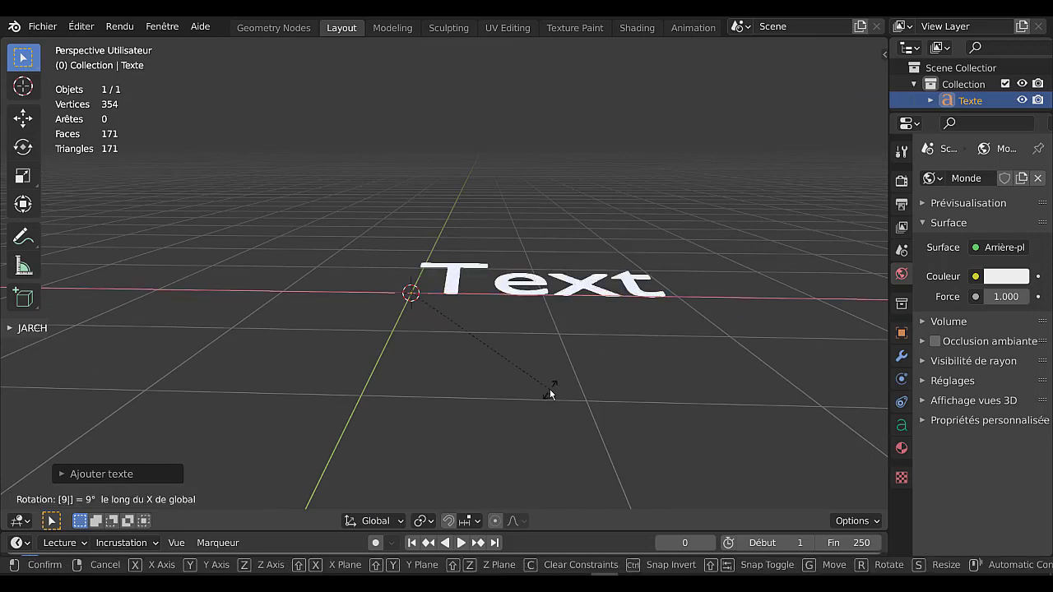
key("Return")
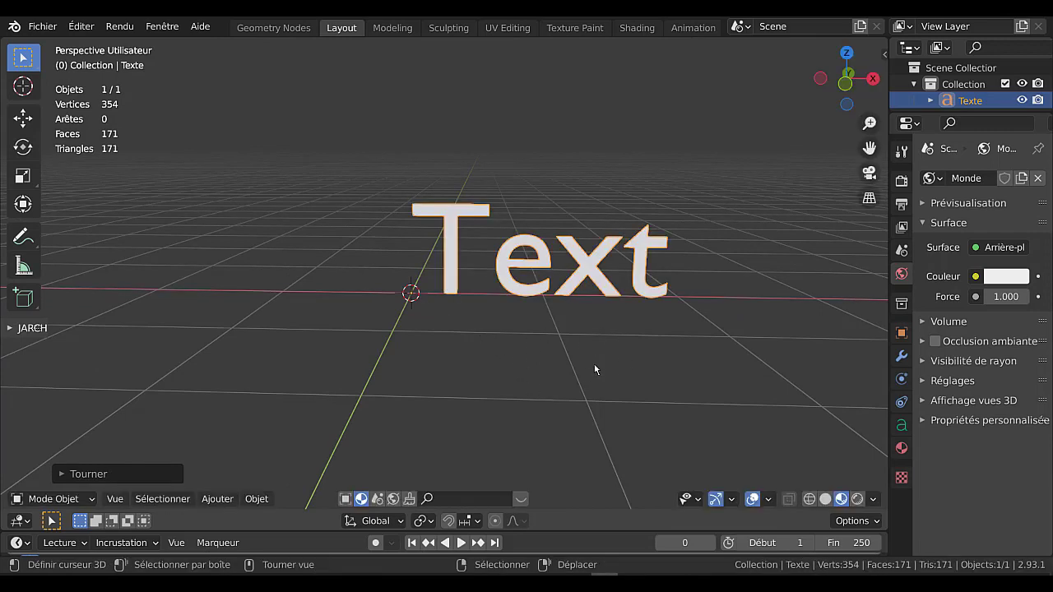
Add an "e" so the text object reads "Texte" and return to Object Mode
key("Tab")
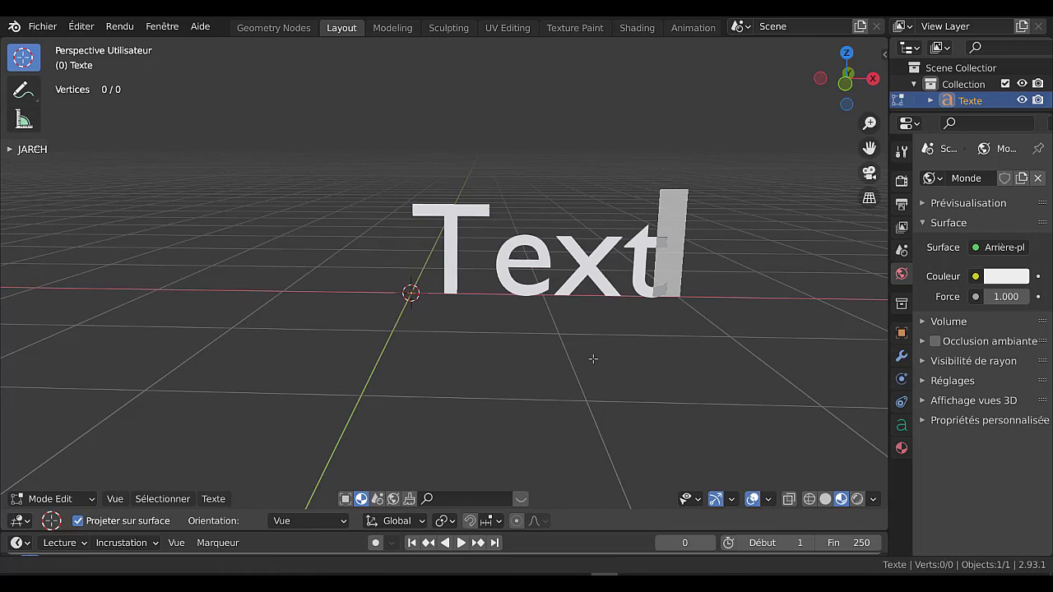
middle_click_drag(592, 357, 516, 371)
type("e")
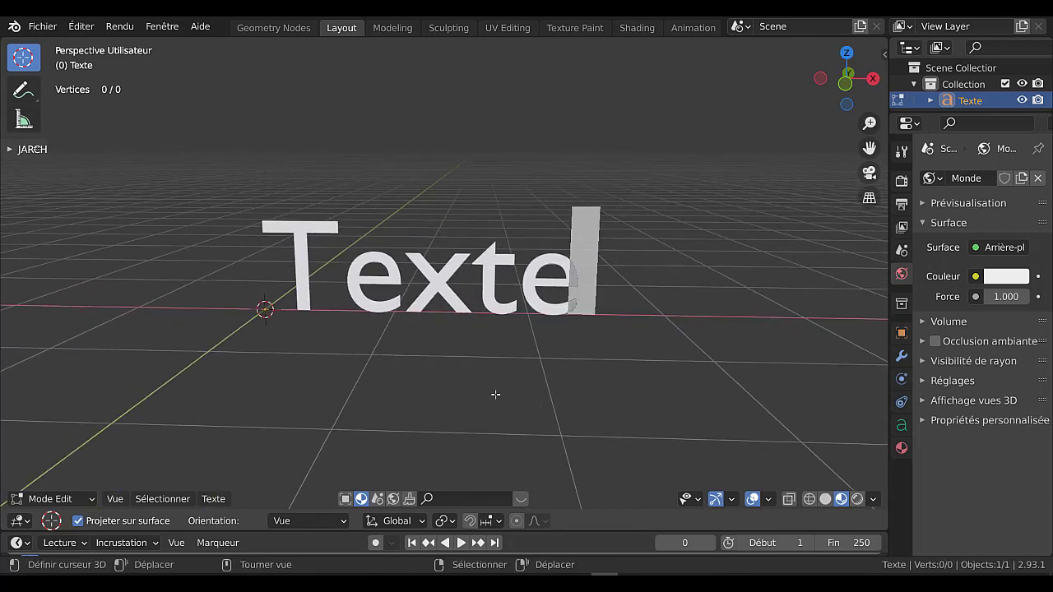
key("Tab")
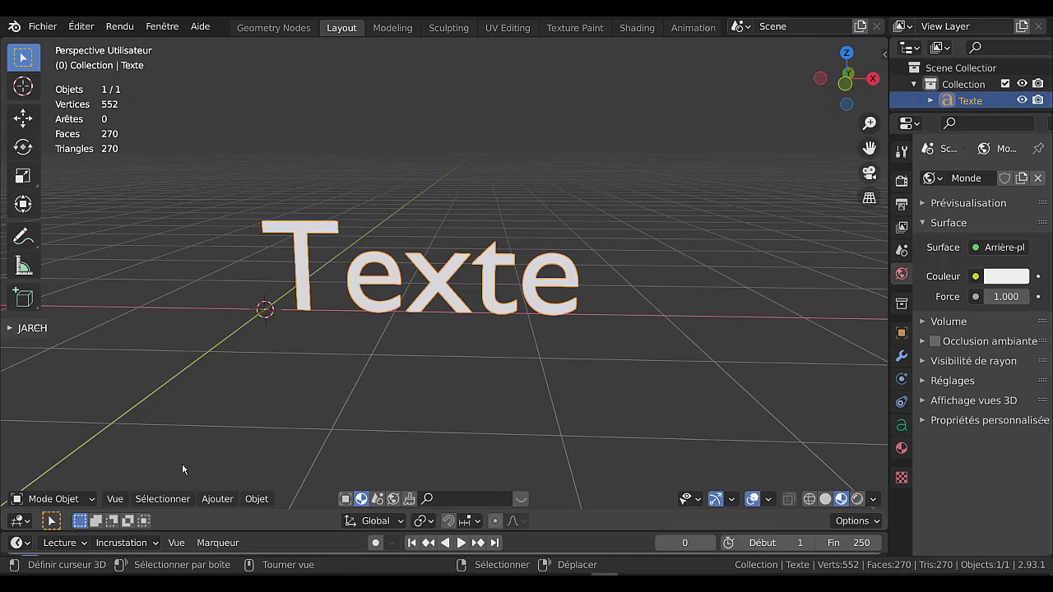
key("Tab")
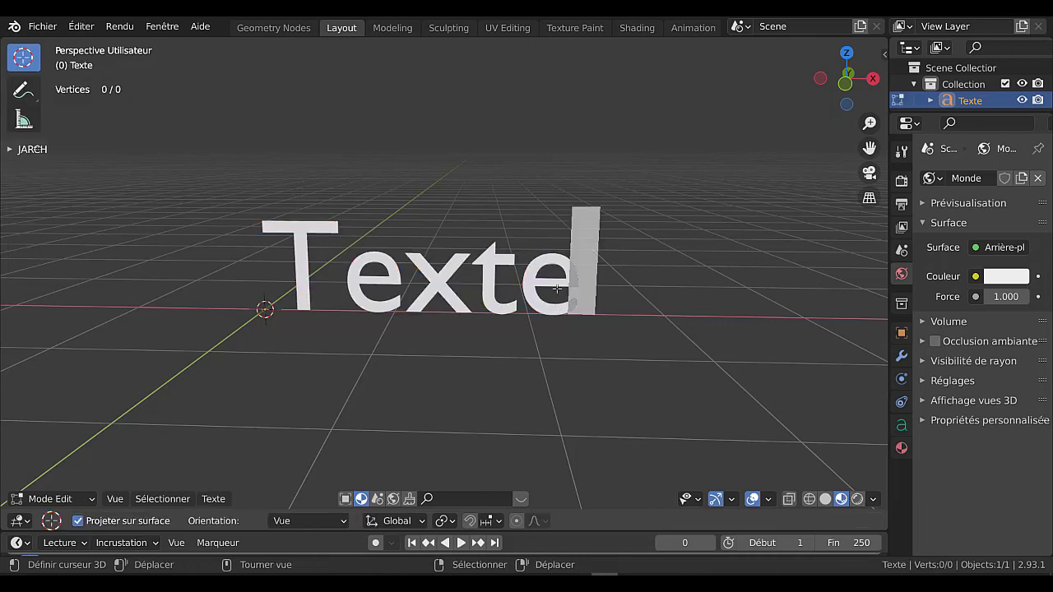
scroll(323, 241, "up", 1)
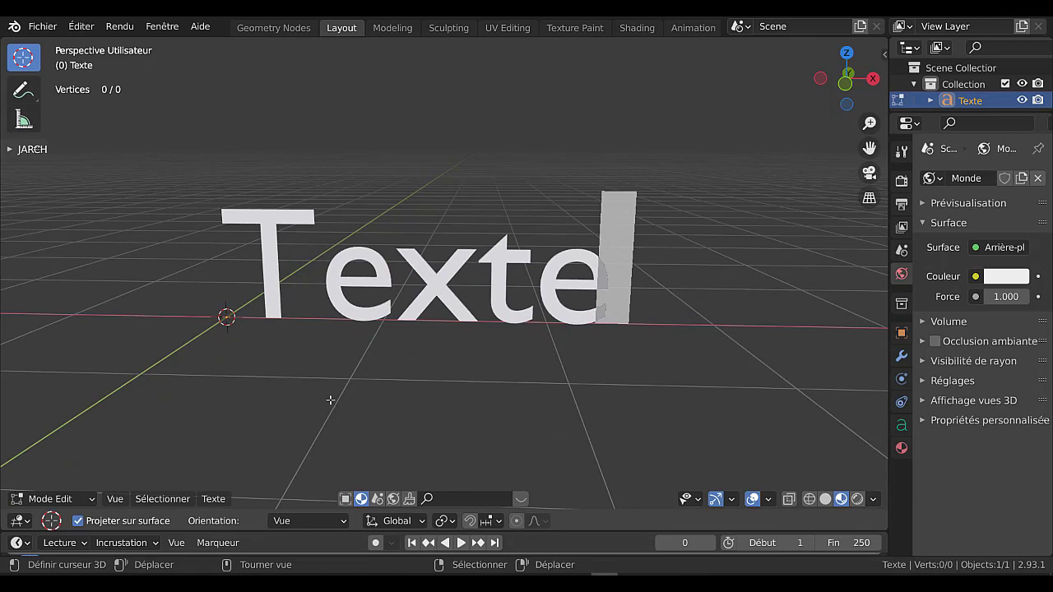
key("Tab")
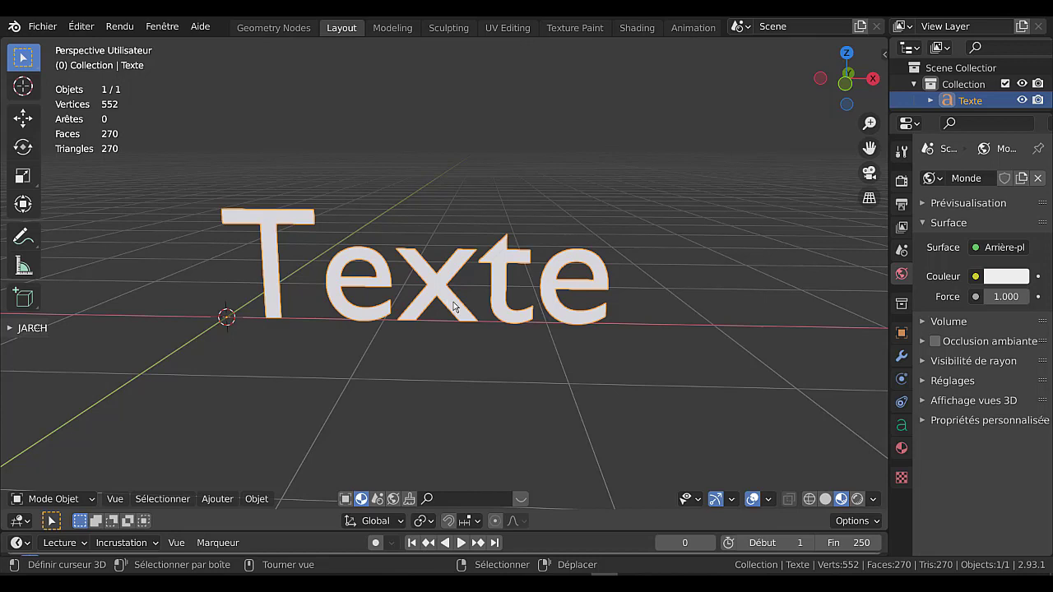
Convert the "Texte" text object to a curve
right_click(556, 313)
mouse_move(557, 314)
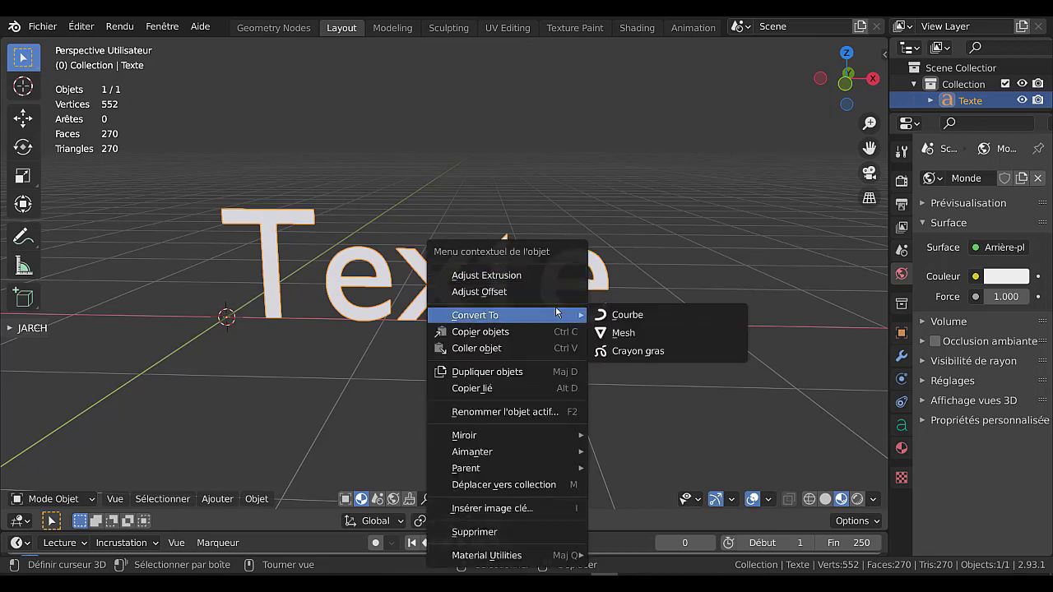
mouse_move(532, 321)
left_click(641, 316)
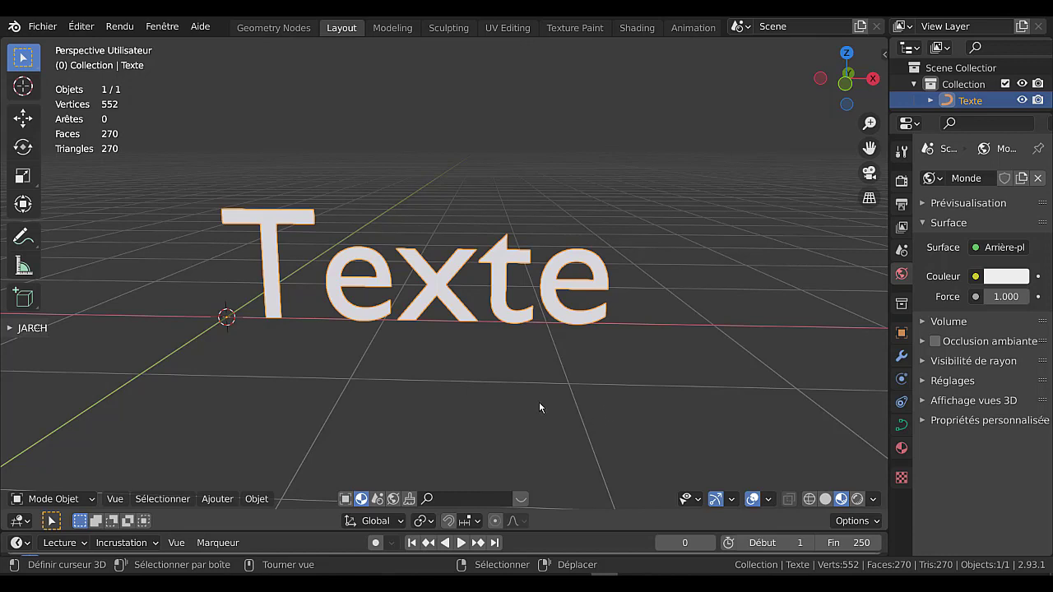
In Edit Mode, pull the t crossbar's upper-right corner handles, one high above the letter and the other down and outward, to round it
key("Tab")
scroll(526, 418, "up", 3)
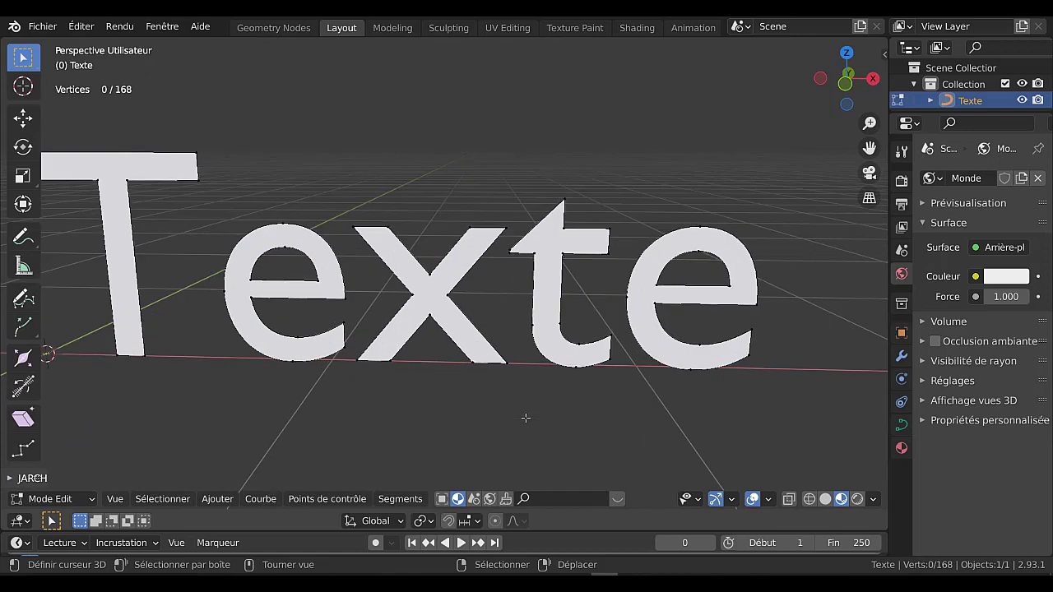
middle_click_drag(599, 422, 571, 418)
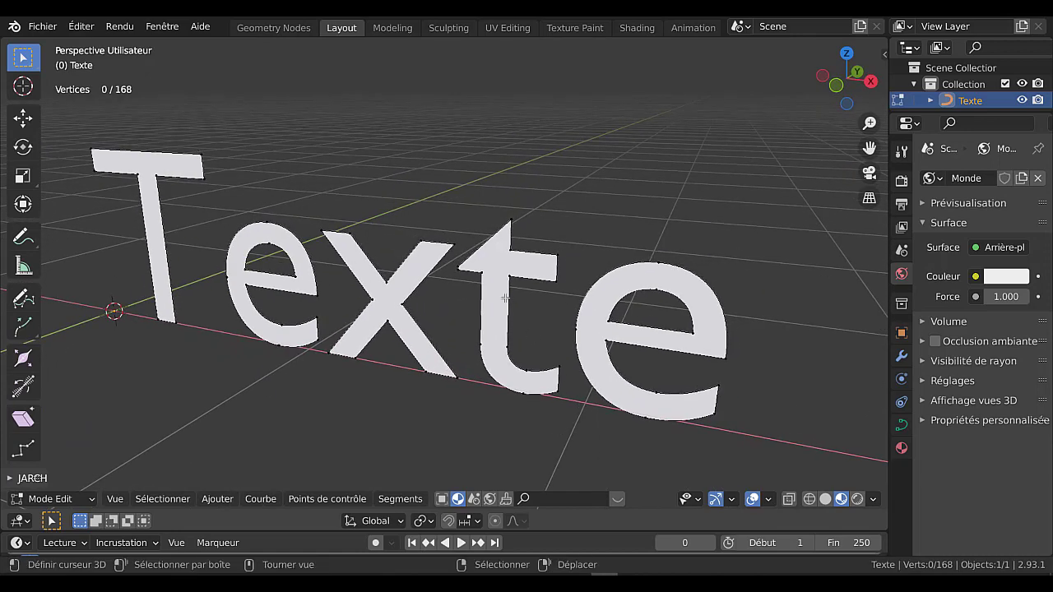
left_click(563, 253)
key("g")
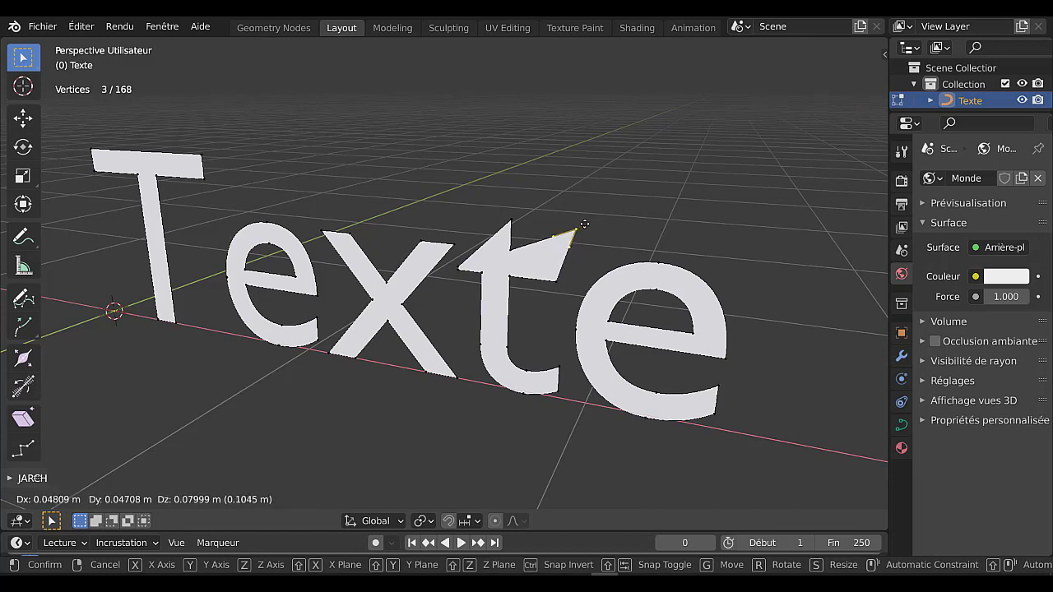
key("Escape")
left_click(543, 252)
key("g")
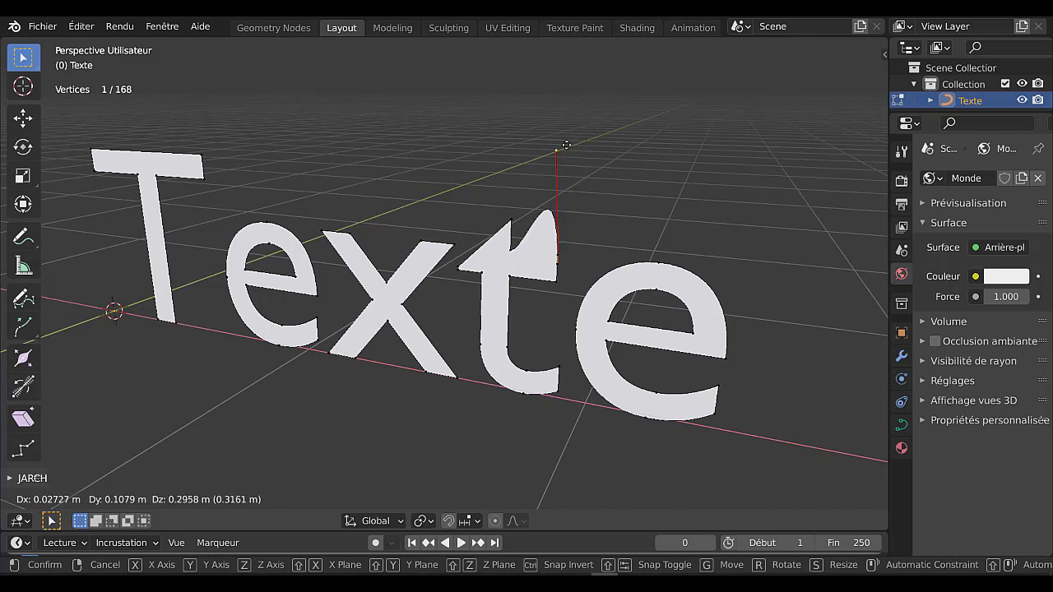
left_click(559, 151)
left_click(563, 260)
key("g")
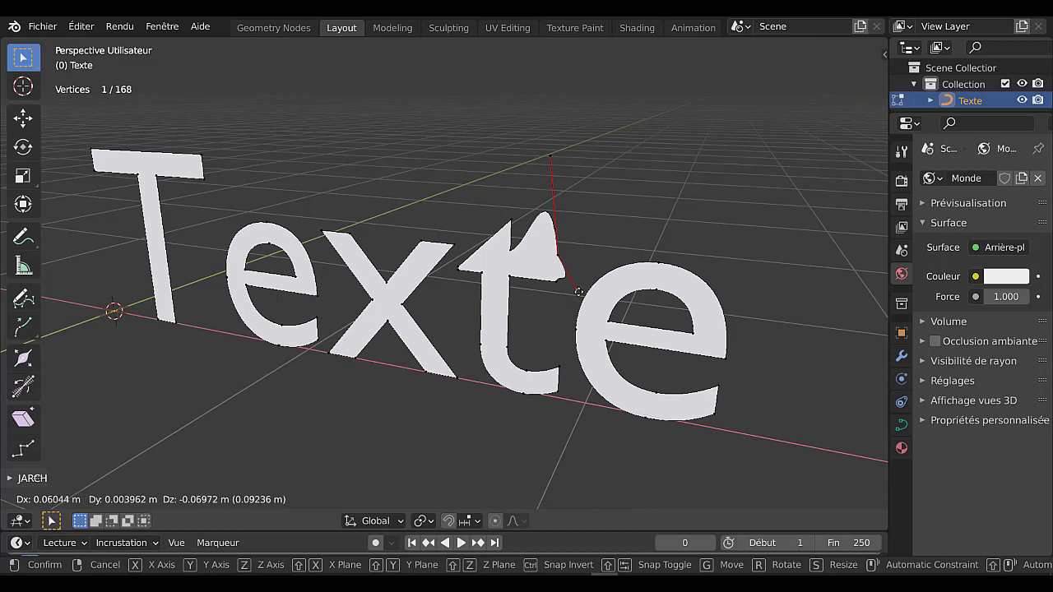
left_click(579, 292)
Lower the t crossbar's lower-right corner point and spread both of its handles to form a rounded lobe
left_click(556, 288)
key("g")
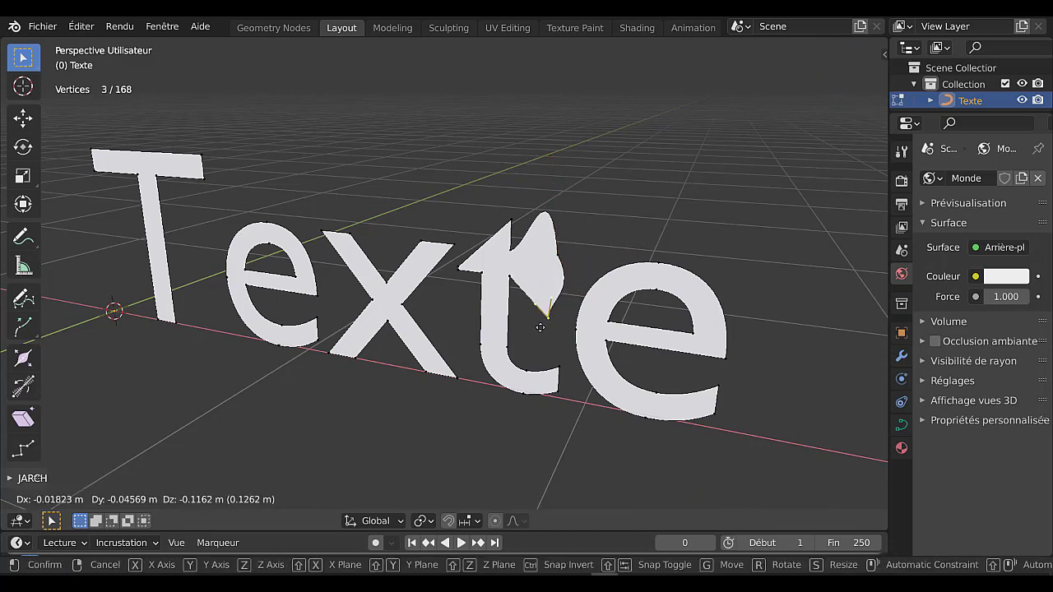
left_click(539, 327)
left_click(558, 304)
key("g")
left_click(567, 311)
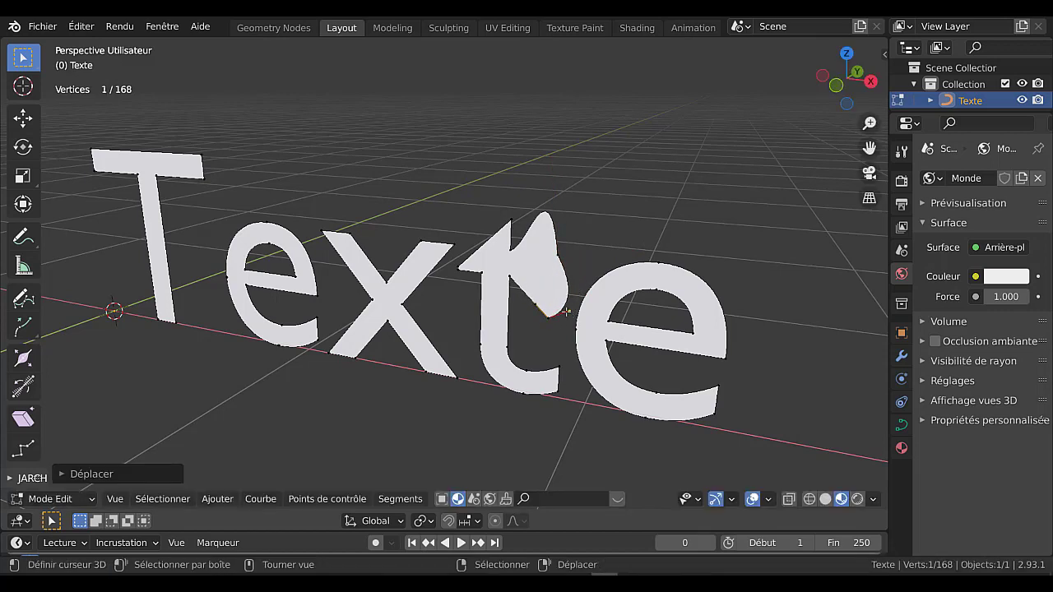
left_click(539, 308)
key("g")
left_click(527, 332)
Shift the t's top point to the left and spread both of its handles sideways to round the tip
left_click(506, 222)
key("g")
left_click(488, 226)
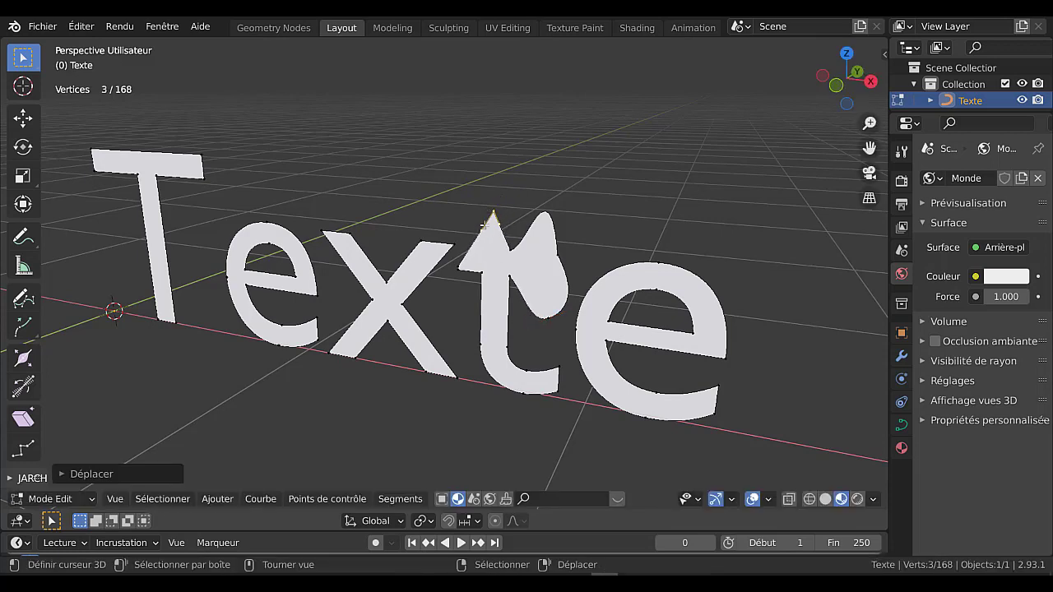
left_click(478, 234)
key("g")
left_click(446, 206)
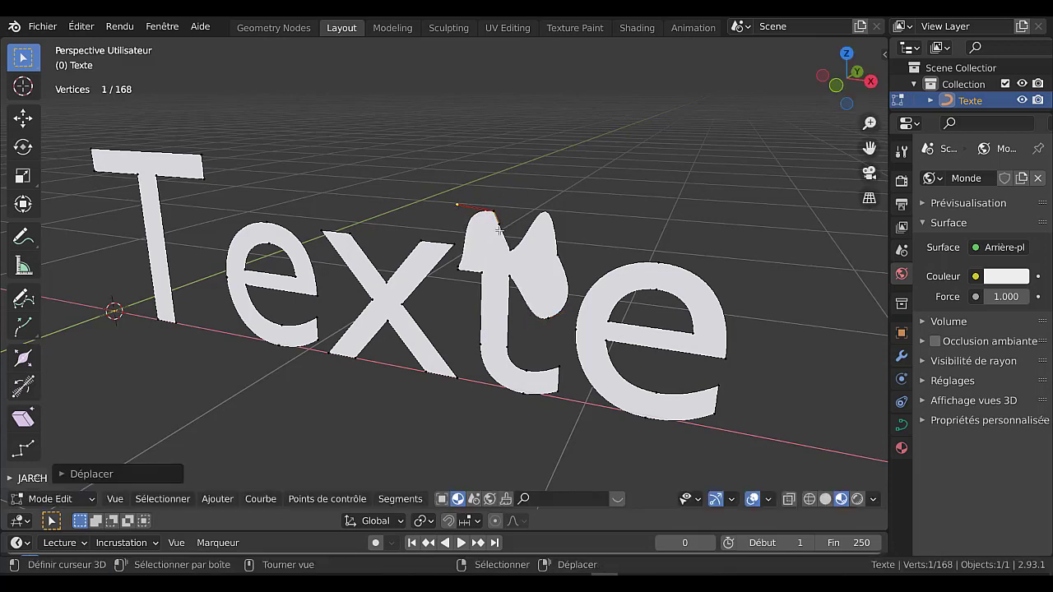
key("g")
left_click(516, 213)
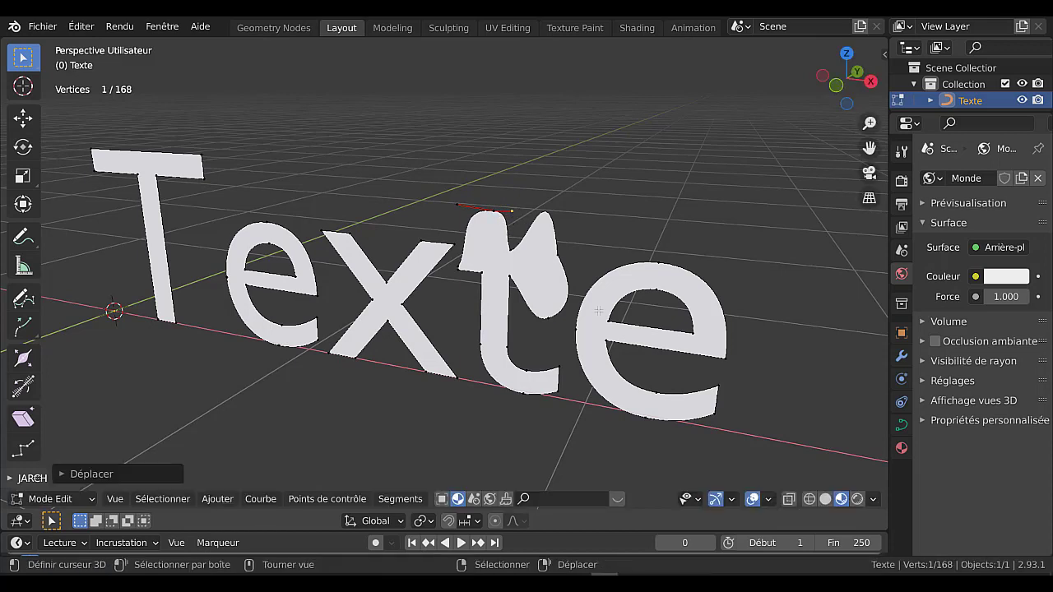
Raise the top outer point of the last e and tilt its handles to shape a tall, pointed arch
left_click(663, 258)
key("g")
right_click(667, 192)
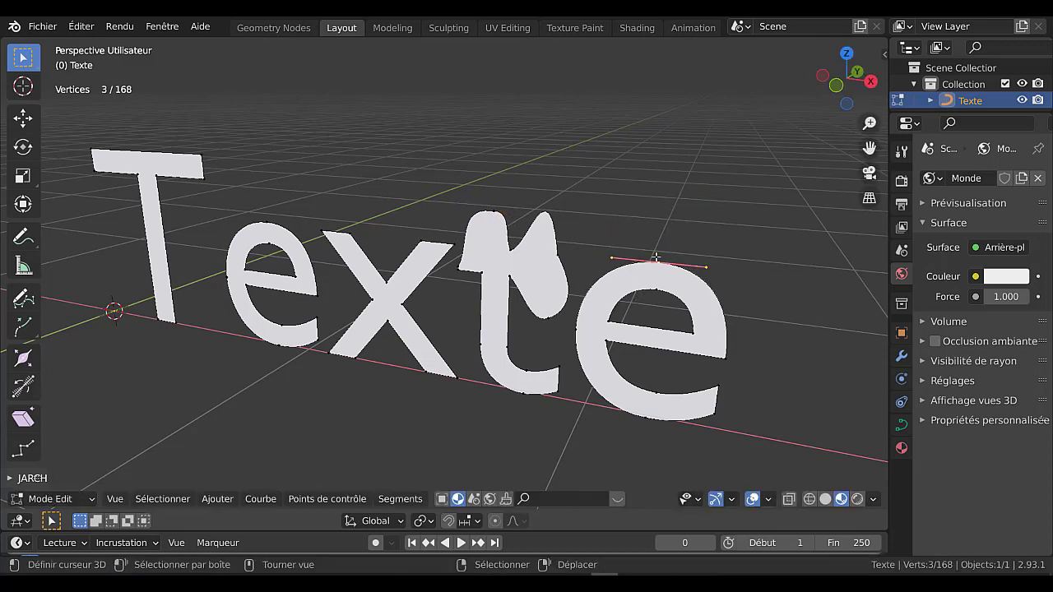
key("g")
left_click(706, 192)
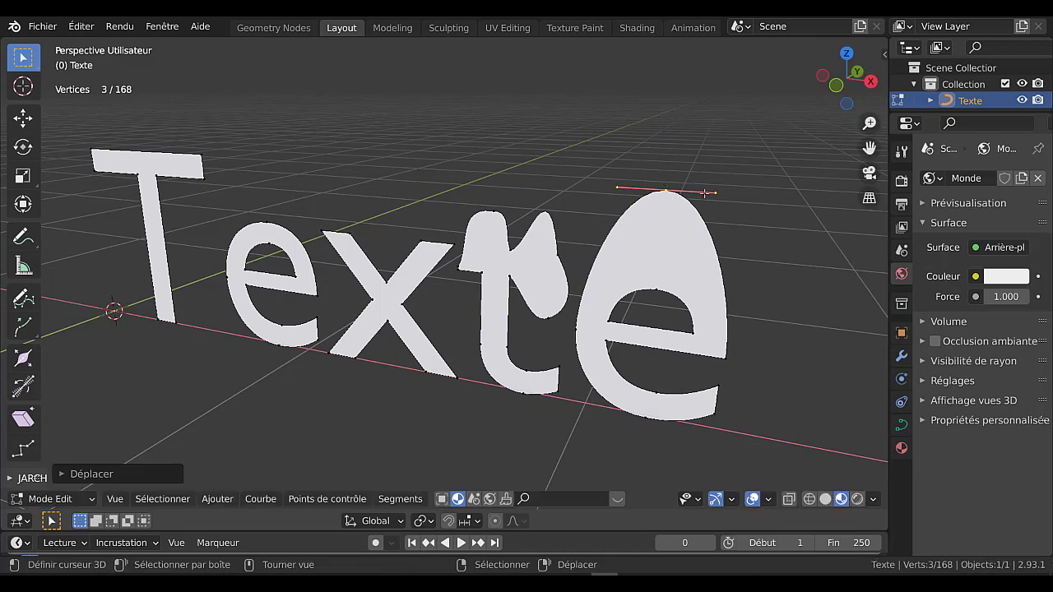
left_click(711, 203)
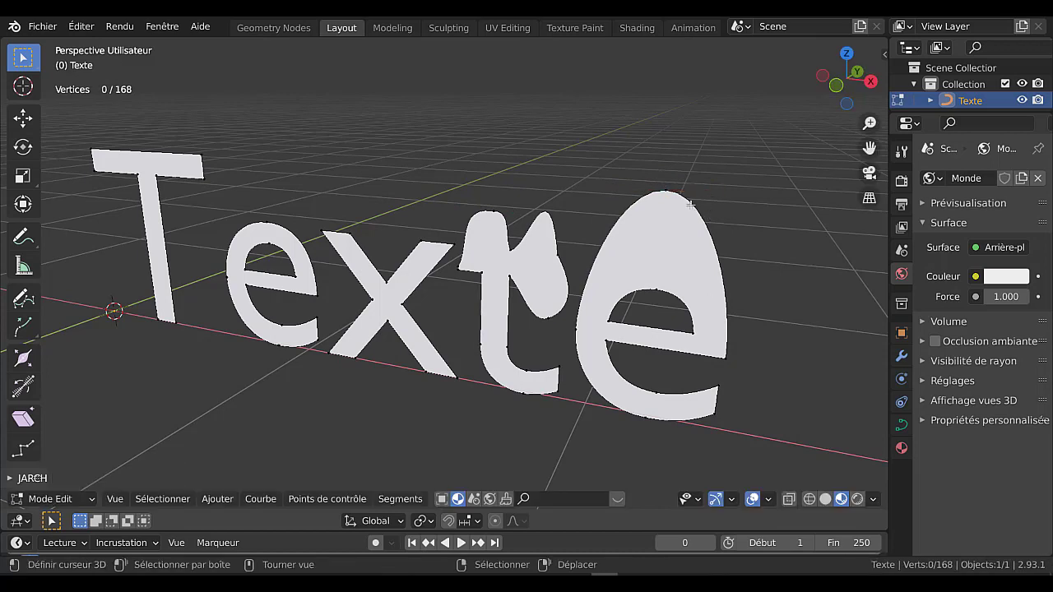
left_click(673, 194)
left_click(716, 192)
key("g")
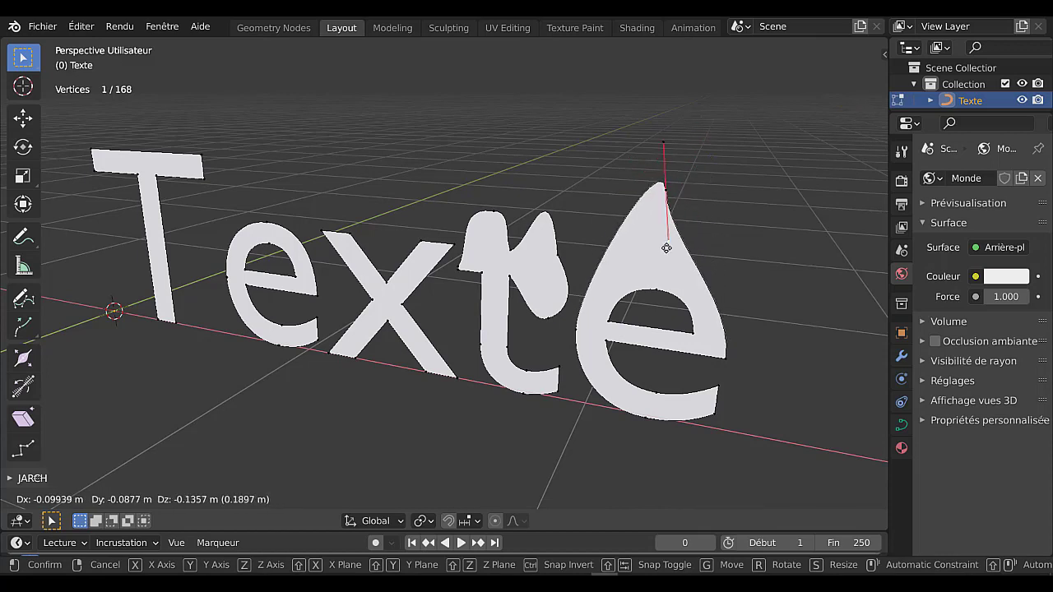
left_click(673, 271)
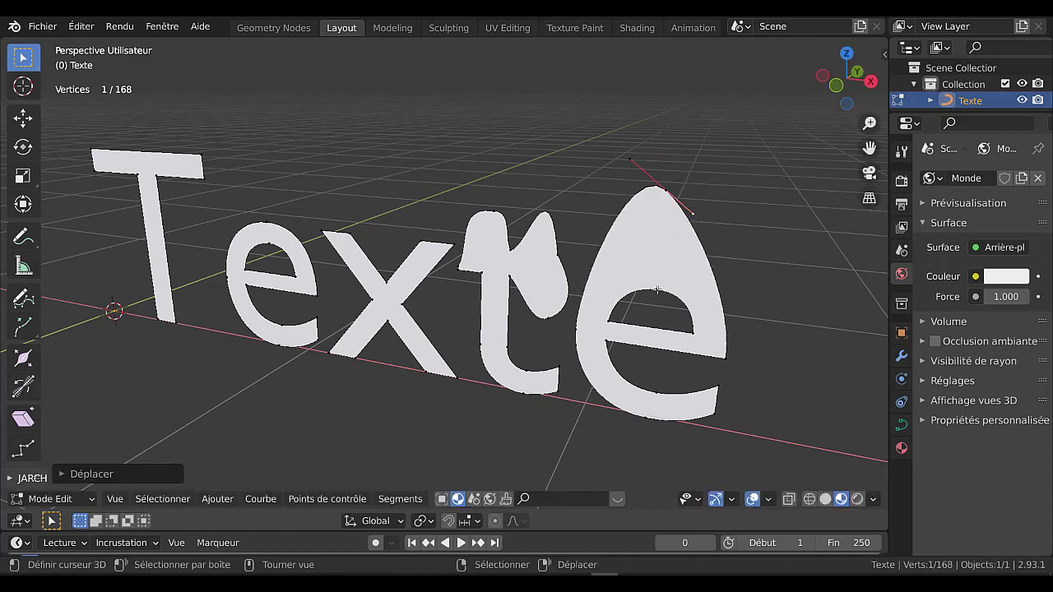
Lower the top point of the last e's inner opening slightly and tilt its right handle downward
left_click(657, 290)
key("g")
right_click(662, 309)
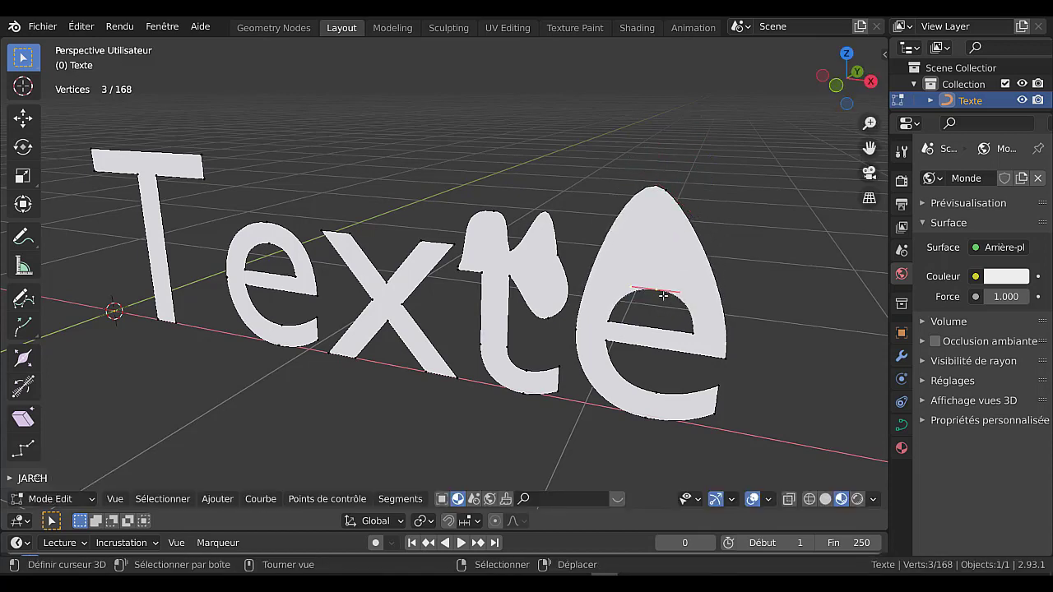
key("g")
left_click(659, 308)
right_click(677, 303)
key("g")
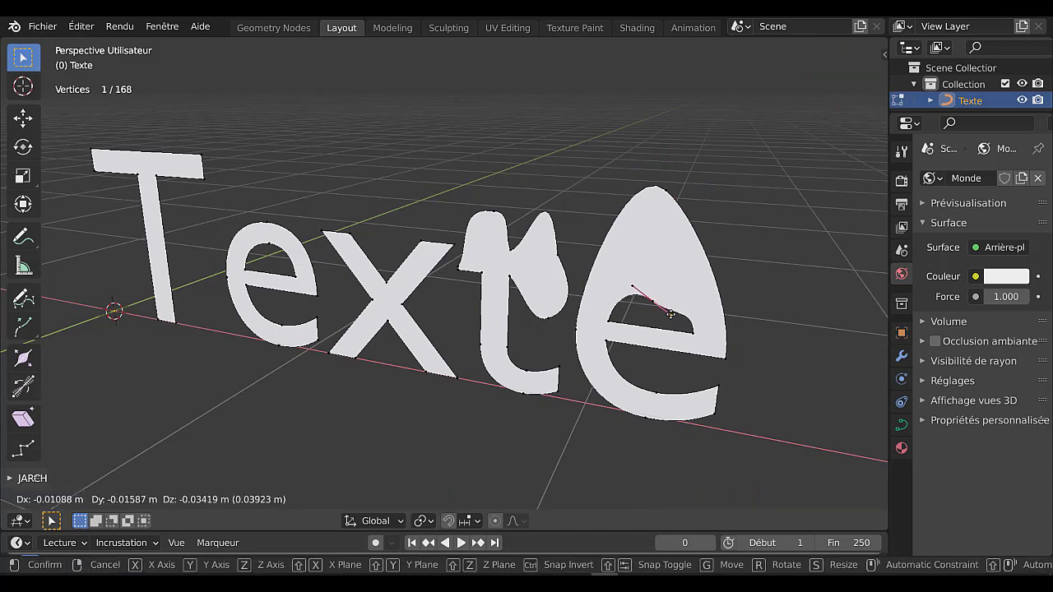
left_click(670, 314)
Pull the left point of the t's stem outward about 0.09 m and the x's right inner corner toward the t
middle_click_drag(595, 354, 650, 333)
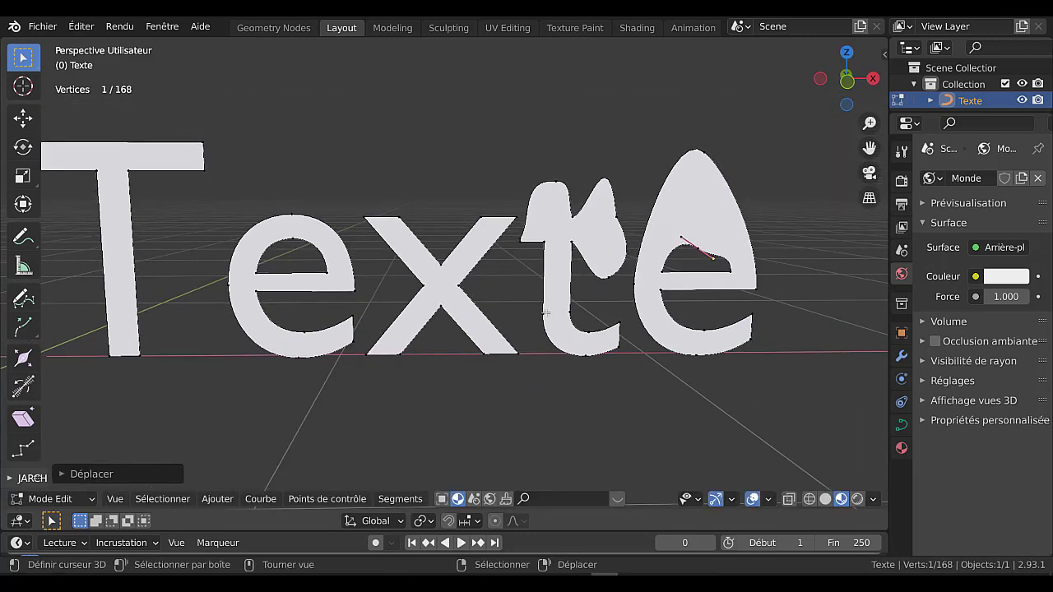
left_click(546, 314)
key("g")
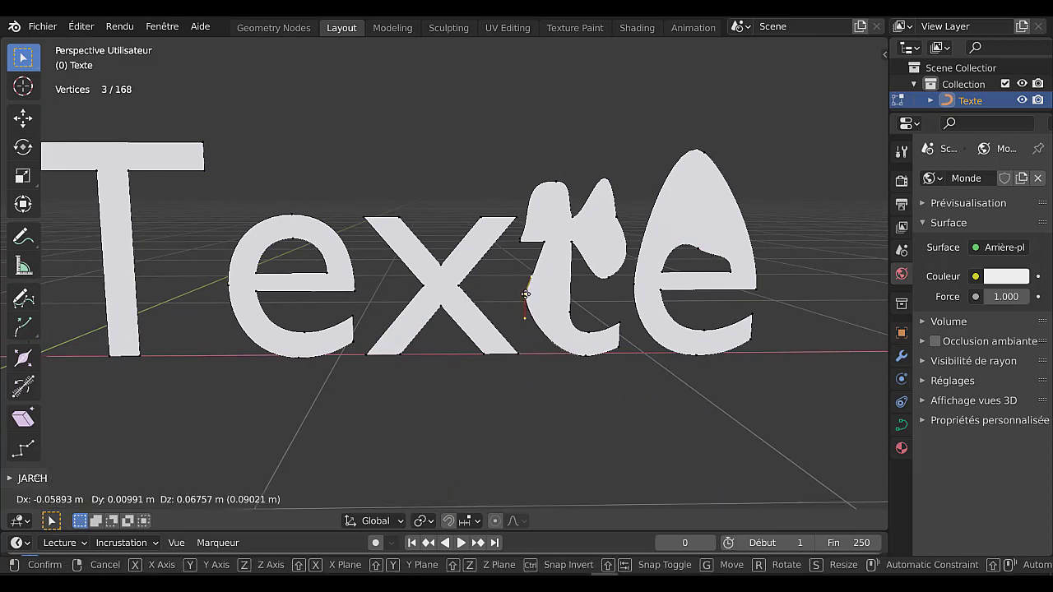
left_click(524, 294)
key("g")
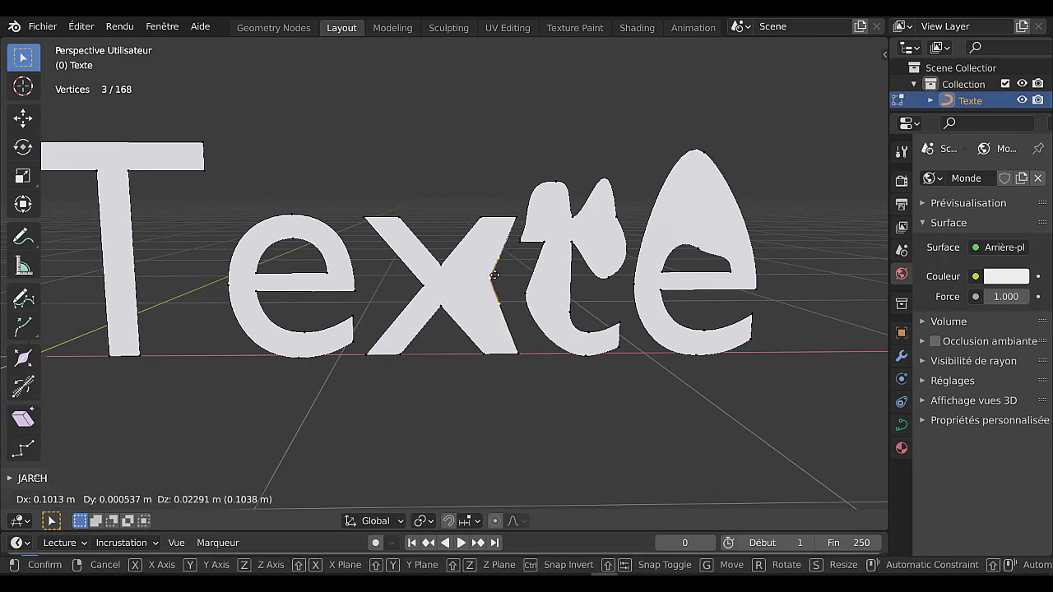
left_click(482, 289)
Pull the inner bottom corner of the x's right leg below the baseline and spread its two handles to round the foot
key("g")
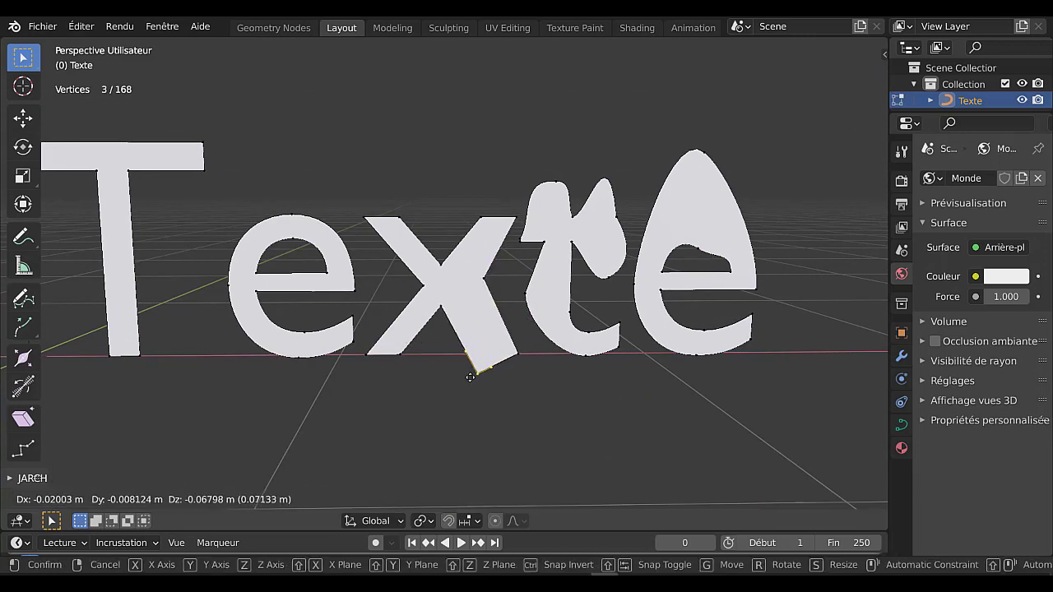
left_click(499, 379)
right_click(500, 380)
key("g")
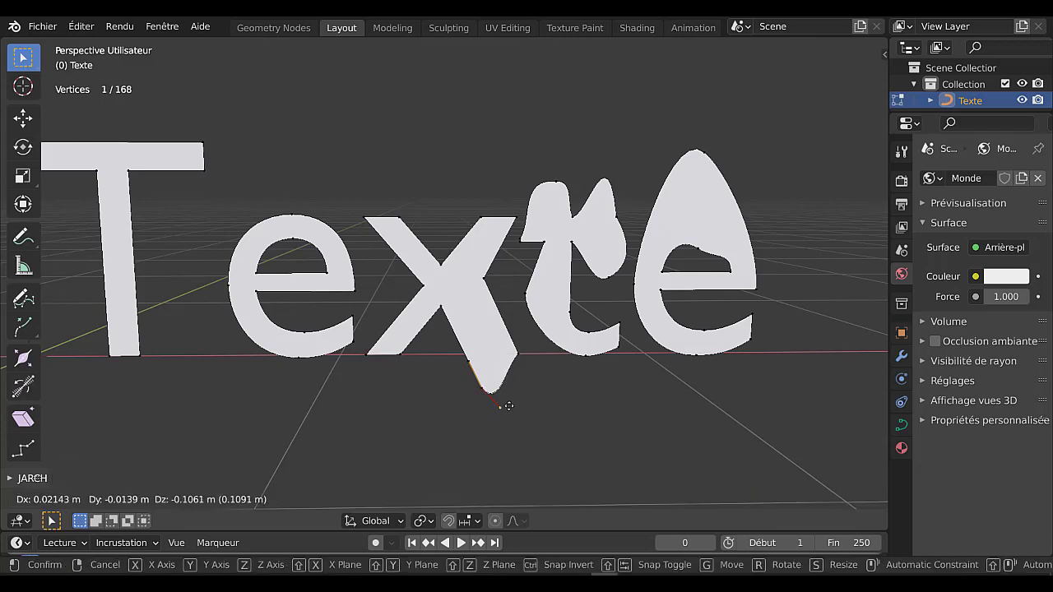
right_click(507, 403)
key("g")
left_click(492, 401)
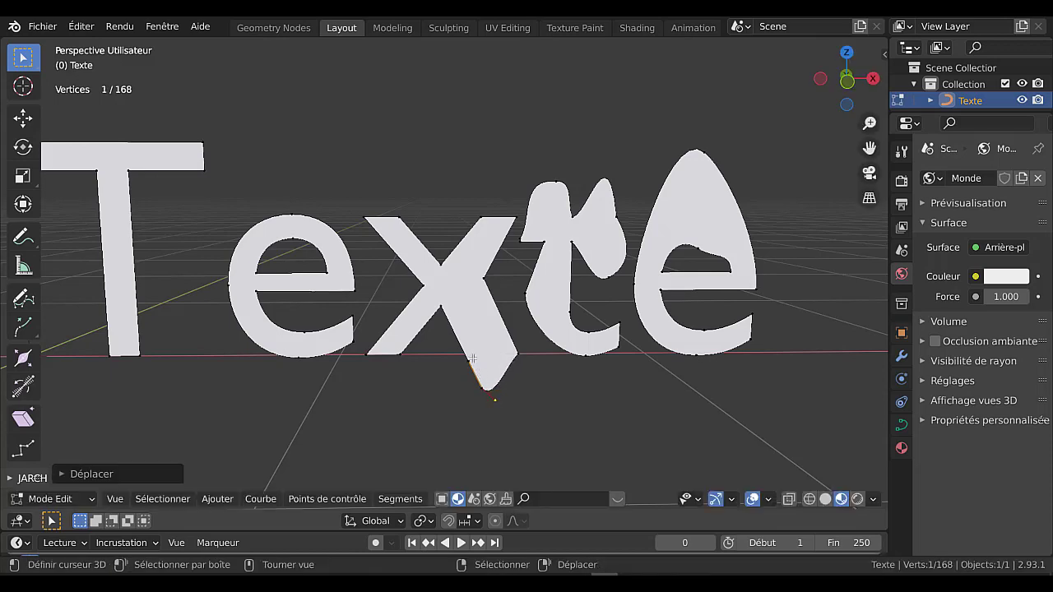
left_click_drag(473, 358, 443, 394)
key("g")
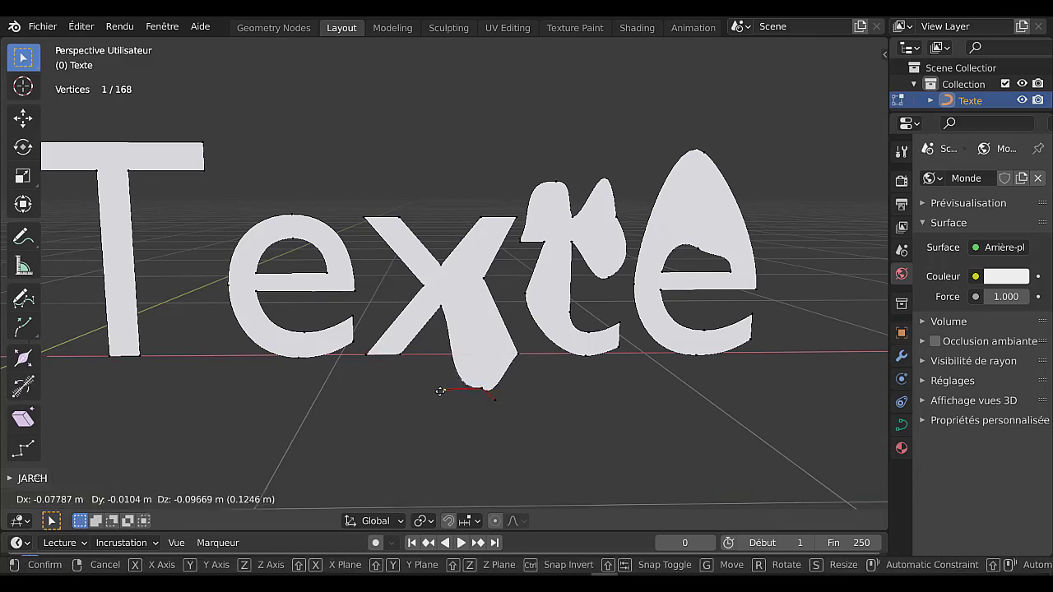
left_click(444, 388)
Move the outer bottom corner of the x's right leg outward and down, and pull its lower handle straight downward
left_click(516, 352)
key("g")
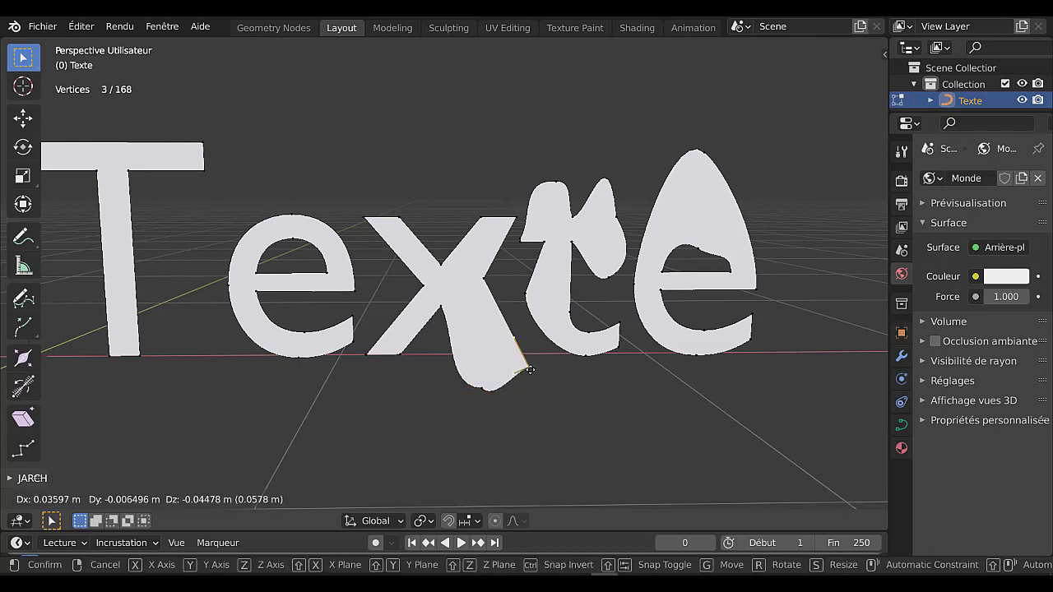
right_click_drag(530, 369, 529, 389)
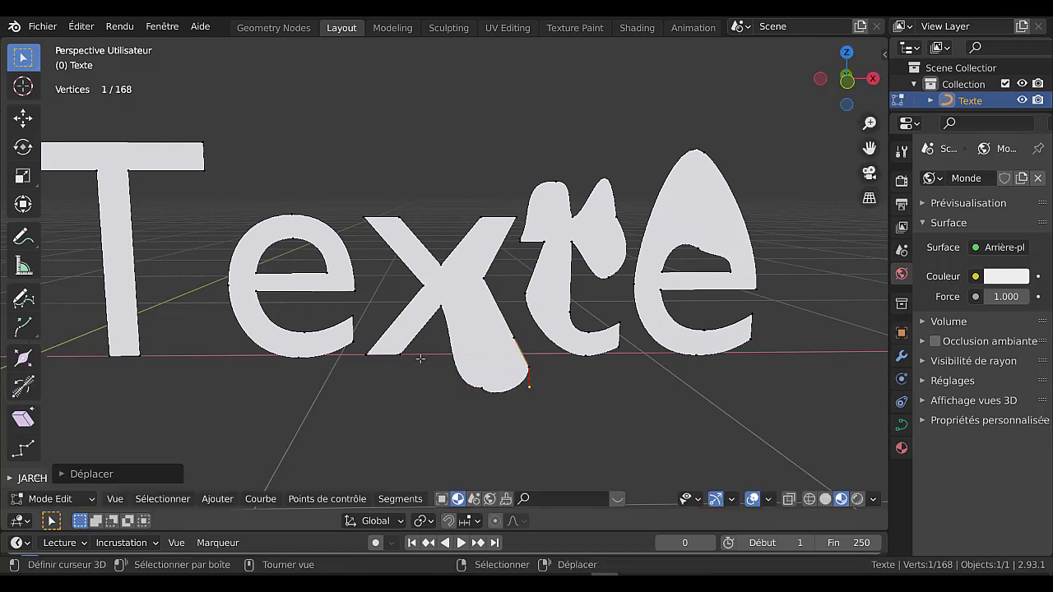
Round the bottom of the x's left leg with its corner points and handles, and raise the tip of its upper-left arm
right_click_drag(403, 357, 431, 375)
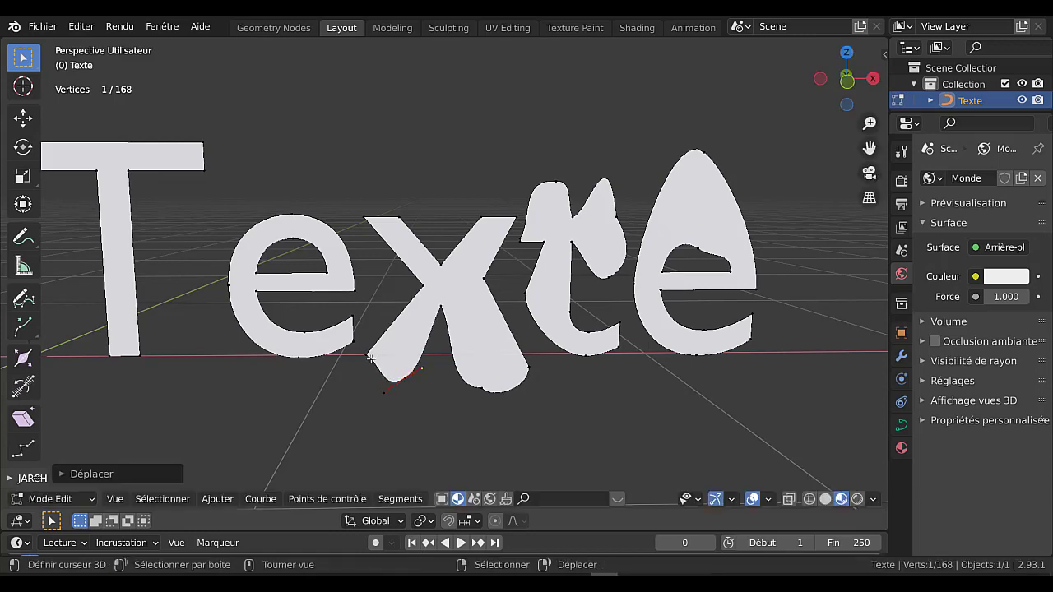
right_click_drag(371, 358, 365, 331)
right_click_drag(393, 213, 408, 187)
Raise the top point of the first e into a tall arch and shift its bottom point toward the T
right_click_drag(292, 208, 287, 166)
right_click_drag(302, 358, 263, 362)
middle_click_drag(263, 362, 296, 368)
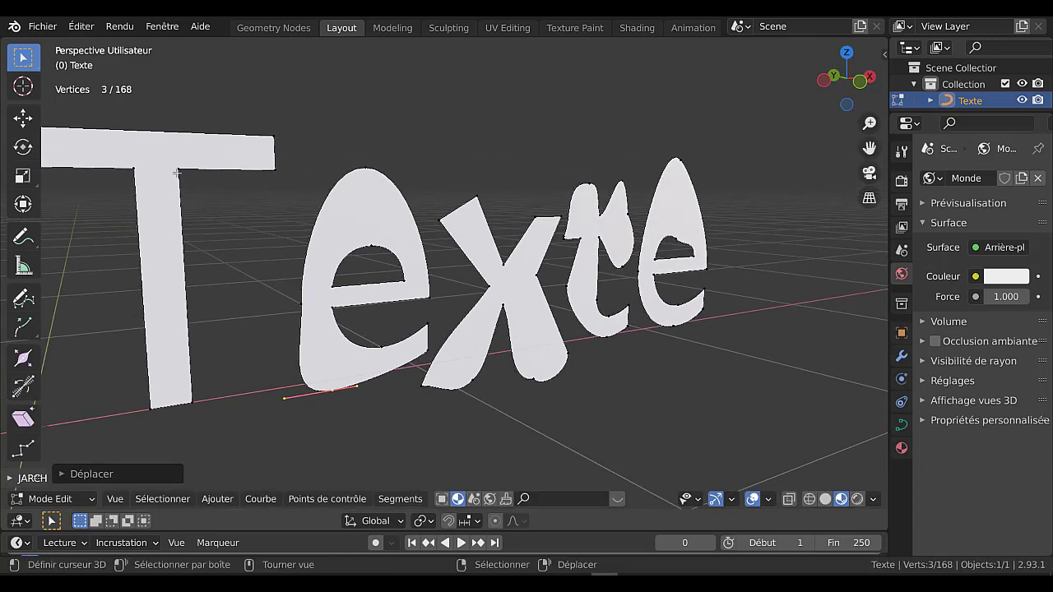
Pull the T's corner under the right arm outward and reshape the arm's end point and handles into a rounded lobe
right_click_drag(177, 172, 290, 159)
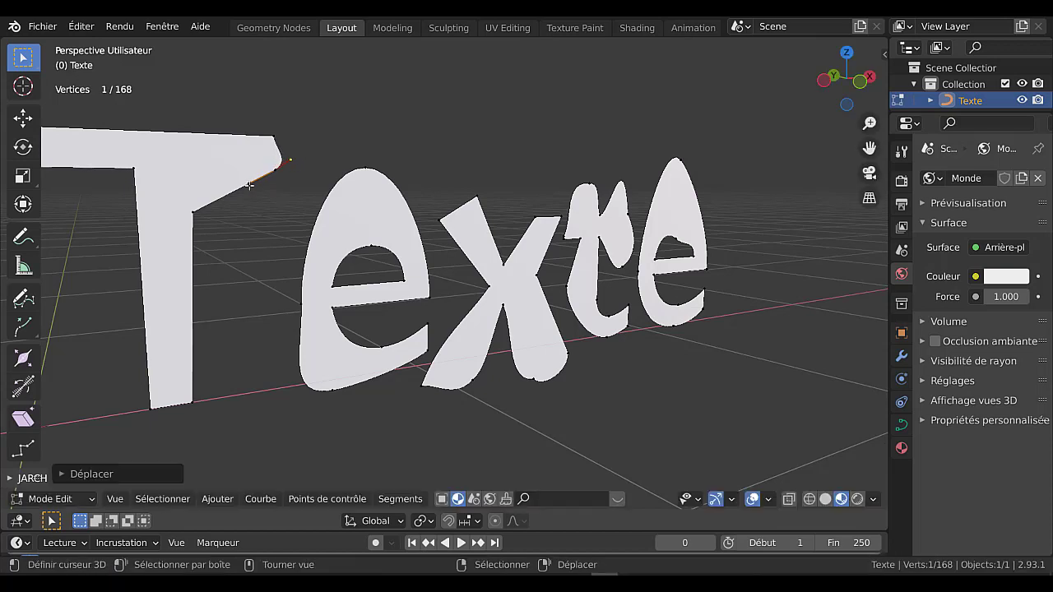
right_click_drag(251, 188, 264, 225)
right_click_drag(276, 176, 289, 153)
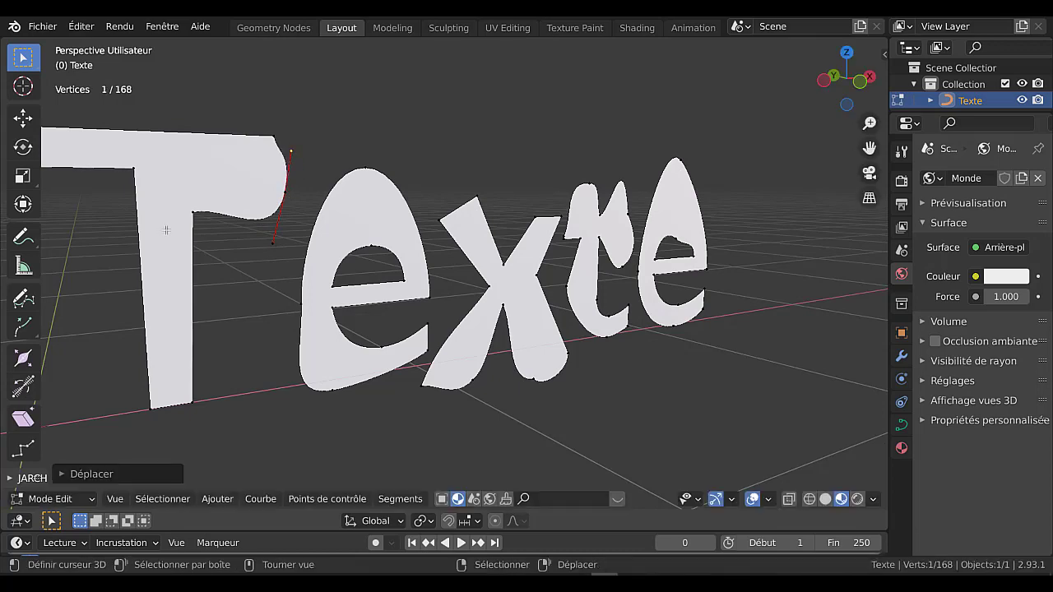
From the front view, reshape the points and handles of the T's left arm into a curved, drooping hook
scroll(213, 199, "down", 4)
key("KP_1")
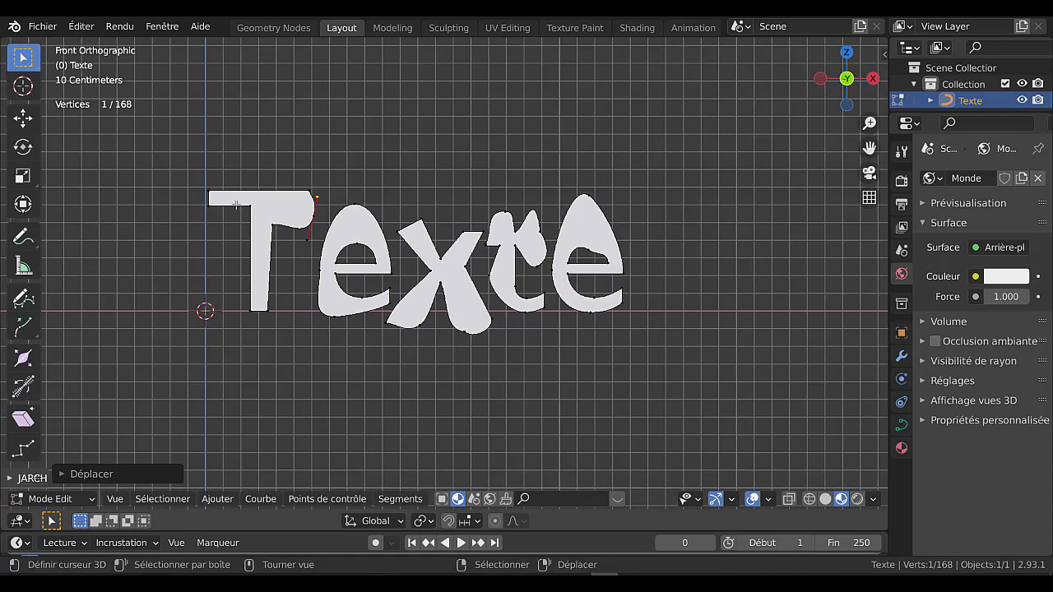
scroll(183, 152, "up", 1)
mouse_move(167, 197)
right_mouse_down()
mouse_move(186, 213)
mouse_move(157, 221)
mouse_move(211, 204)
mouse_move(182, 165)
mouse_move(221, 152)
mouse_move(159, 186)
right_mouse_up()
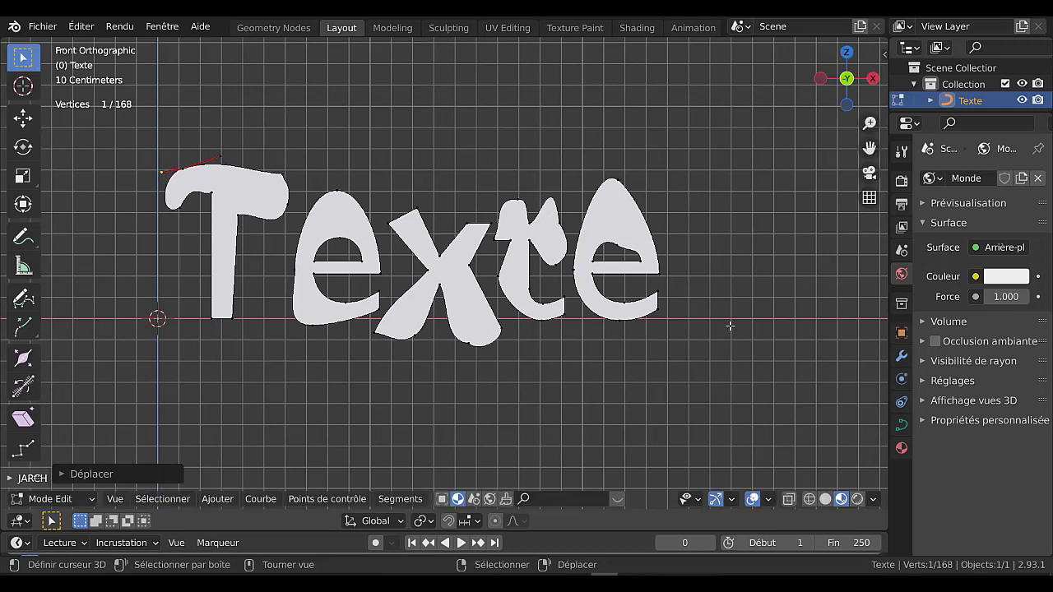
Widen the properties area and set the text curve's geometry extrusion to 0.06 m
middle_click_drag(774, 326, 704, 368)
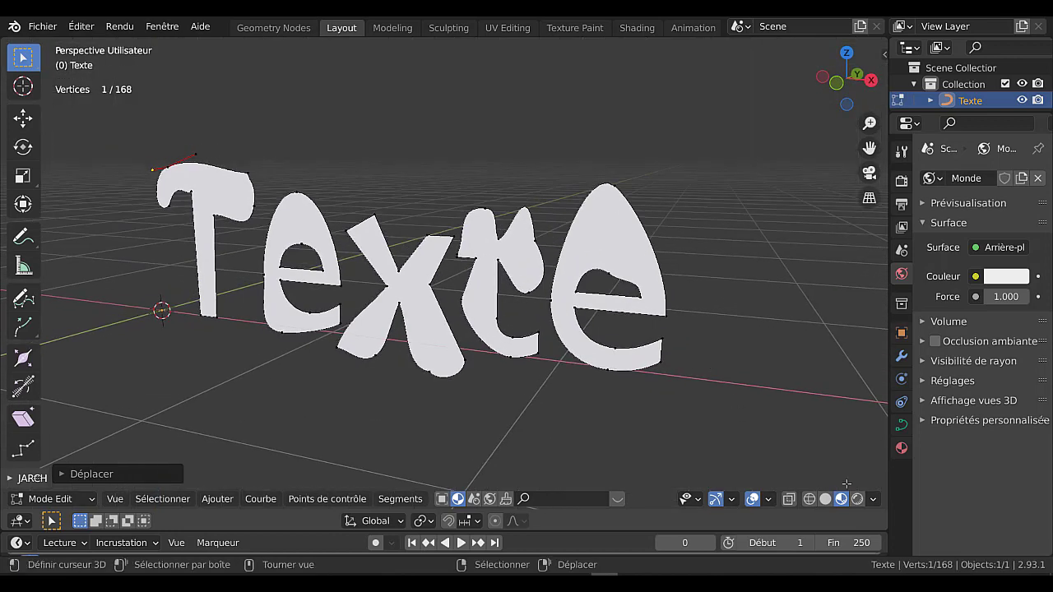
left_click(903, 426)
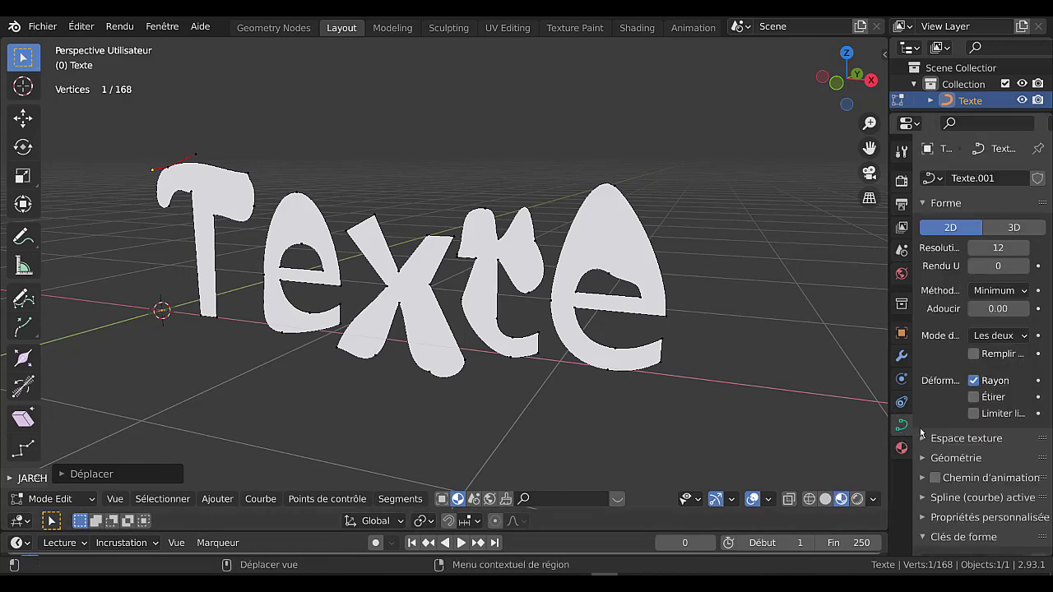
left_click_drag(890, 370, 813, 371)
scroll(882, 394, "down", 2)
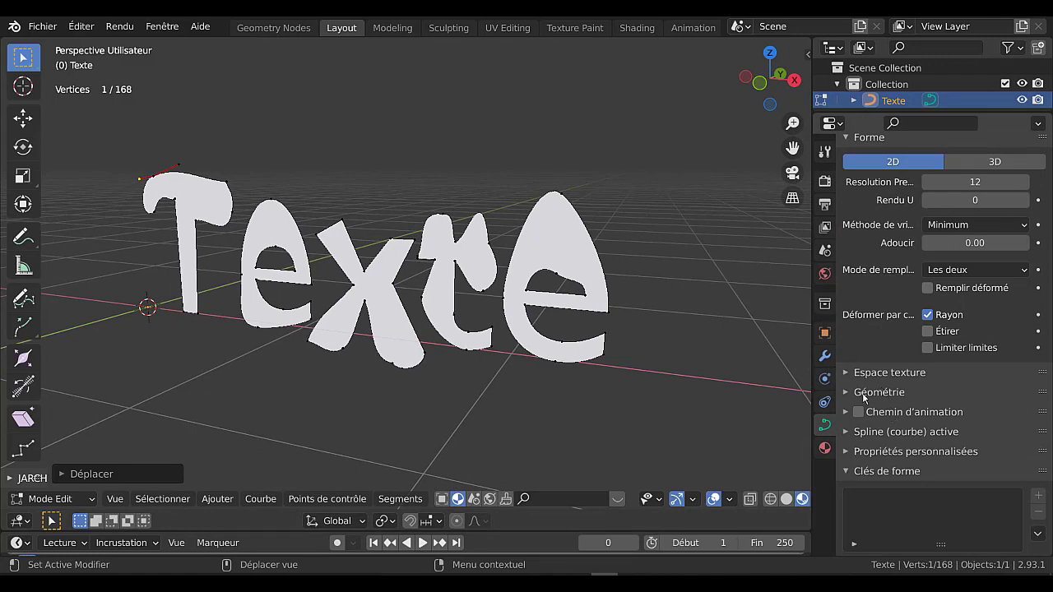
left_click(863, 393)
scroll(872, 386, "down", 4)
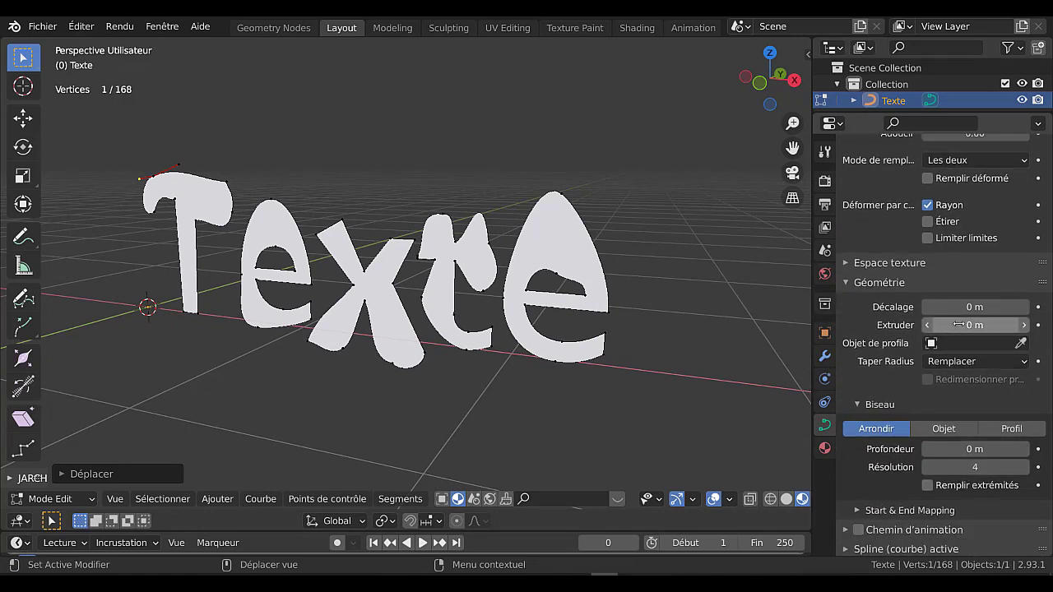
mouse_move(958, 325)
left_mouse_down()
mouse_move(983, 324)
mouse_move(967, 324)
left_mouse_up()
middle_click_drag(735, 359, 681, 371)
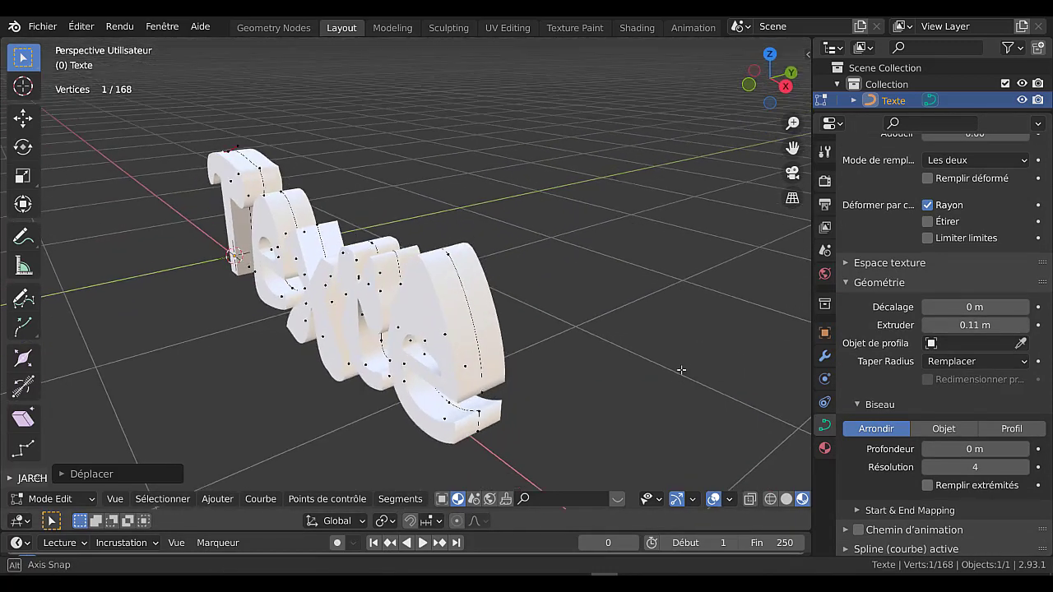
left_click_drag(975, 325, 954, 325)
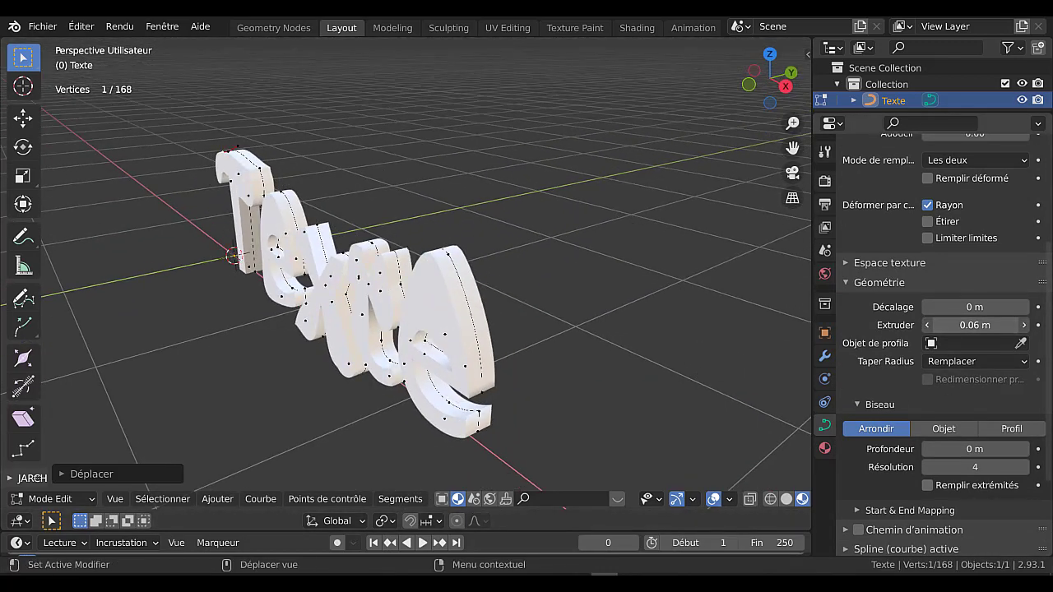
middle_click_drag(715, 362, 709, 342)
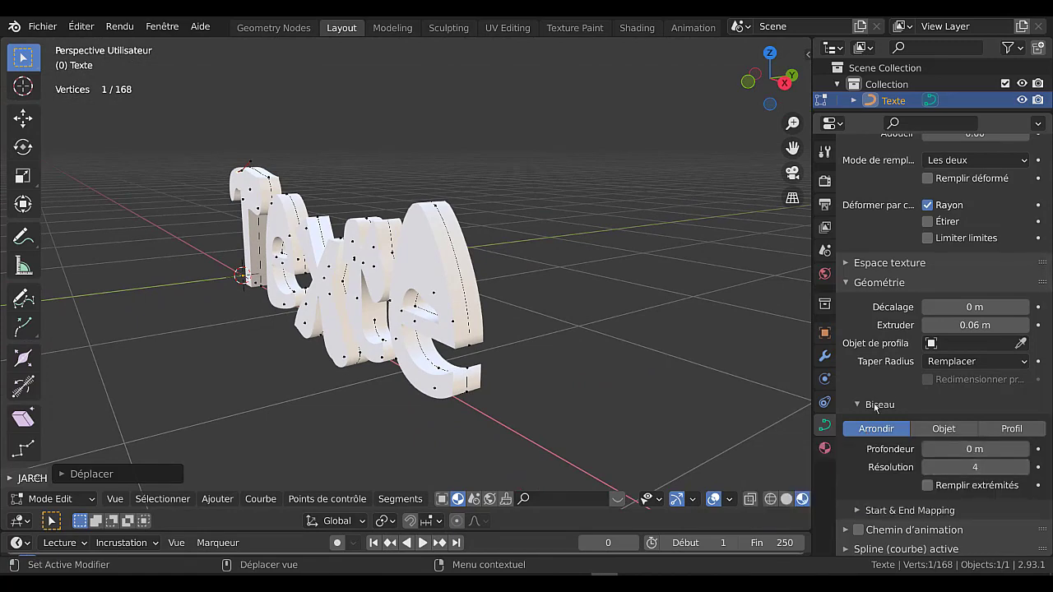
Switch the bevel to a custom profile and add a control point on its curve at about 0.51, 0.87
middle_click_drag(598, 365, 616, 355)
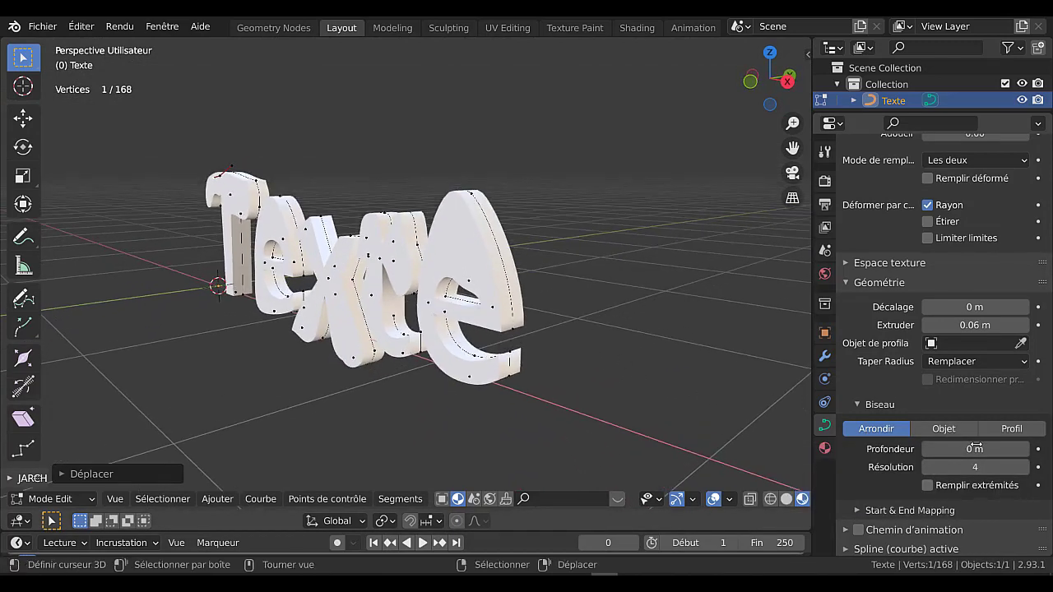
left_click(1011, 429)
scroll(958, 484, "down", 5)
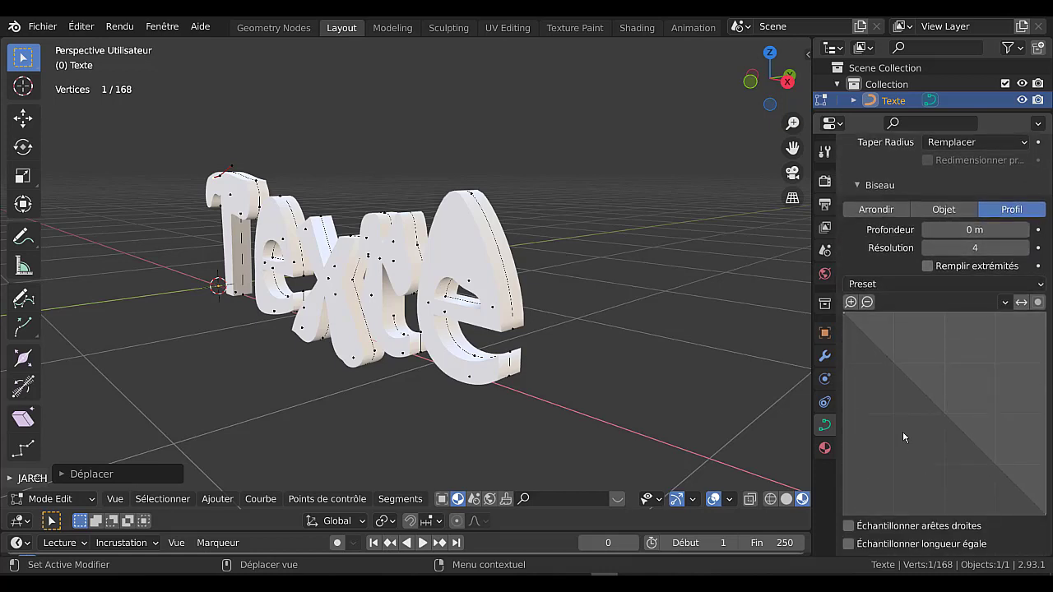
left_click(982, 286)
right_click(902, 372)
left_click(894, 366)
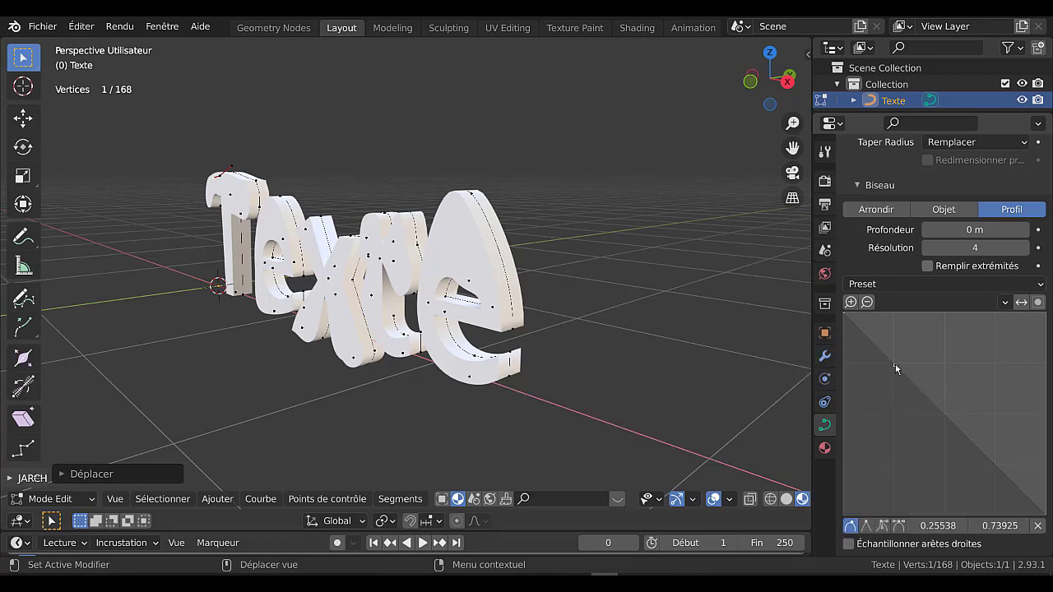
left_click_drag(896, 367, 947, 339)
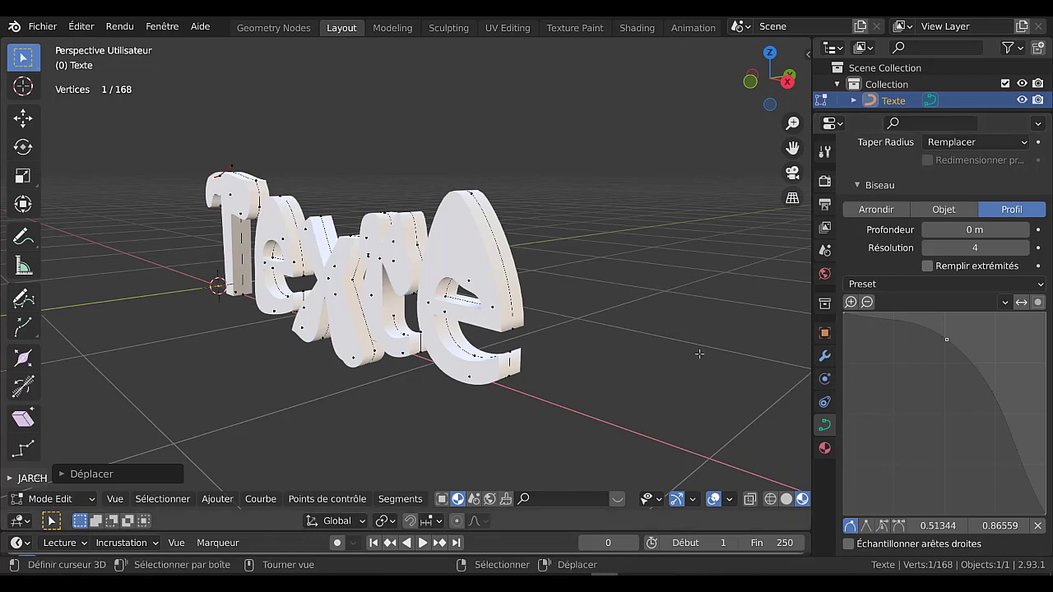
Move the bevel profile's control point to about 0.19, 0.68 and set the bevel depth to 0.02 m
scroll(699, 354, "up", 4)
middle_click_drag(700, 353, 846, 383)
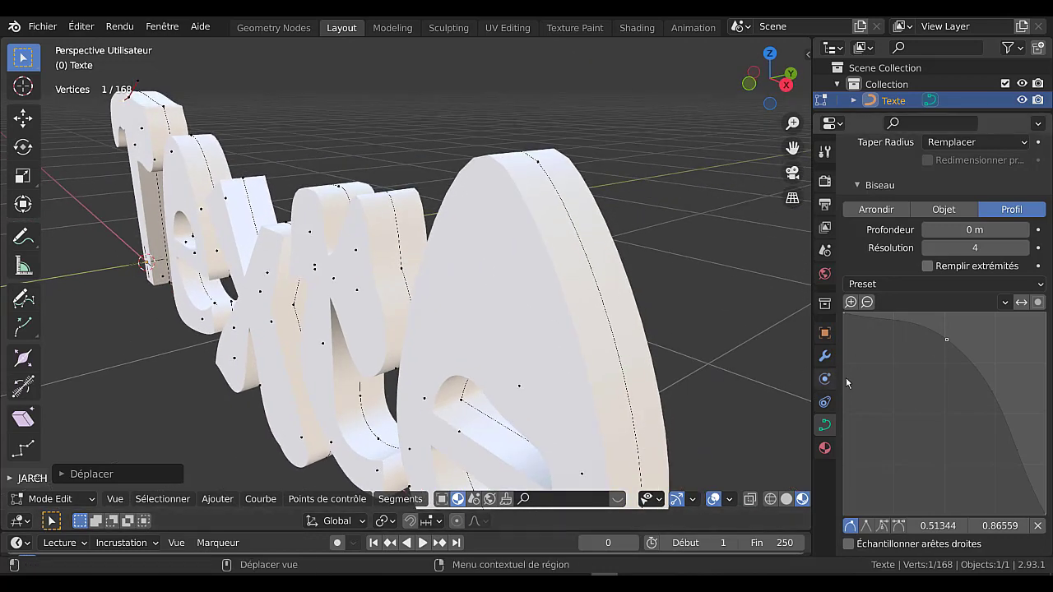
left_click_drag(944, 346, 886, 384)
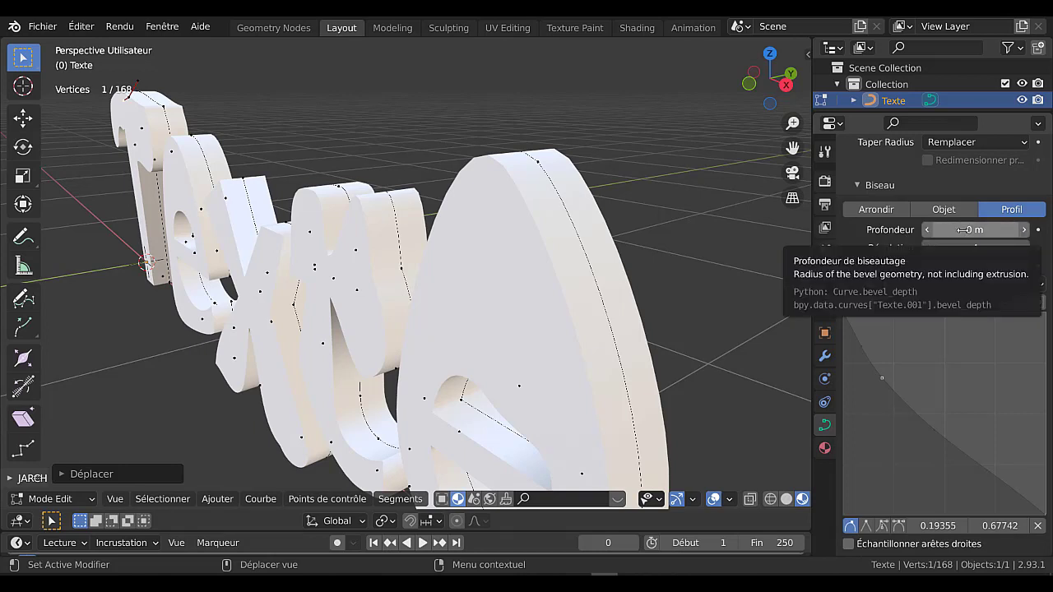
left_click_drag(962, 230, 984, 229)
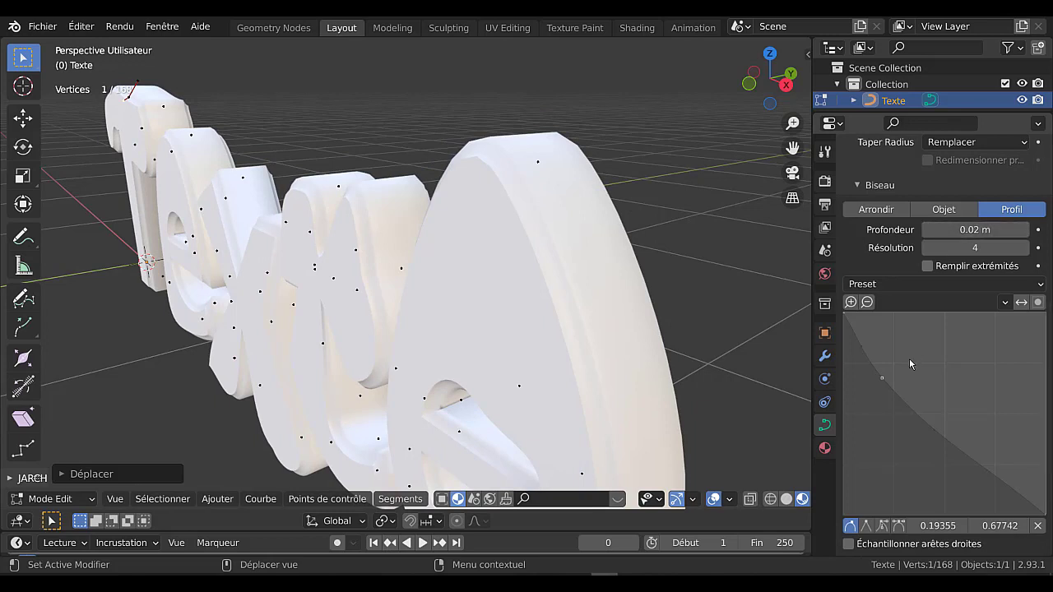
Add two more control points to the bevel profile, at about 0.67, 0.65 and 0.48, 0.23
right_click(935, 431)
left_click(944, 438)
left_click_drag(944, 439, 980, 384)
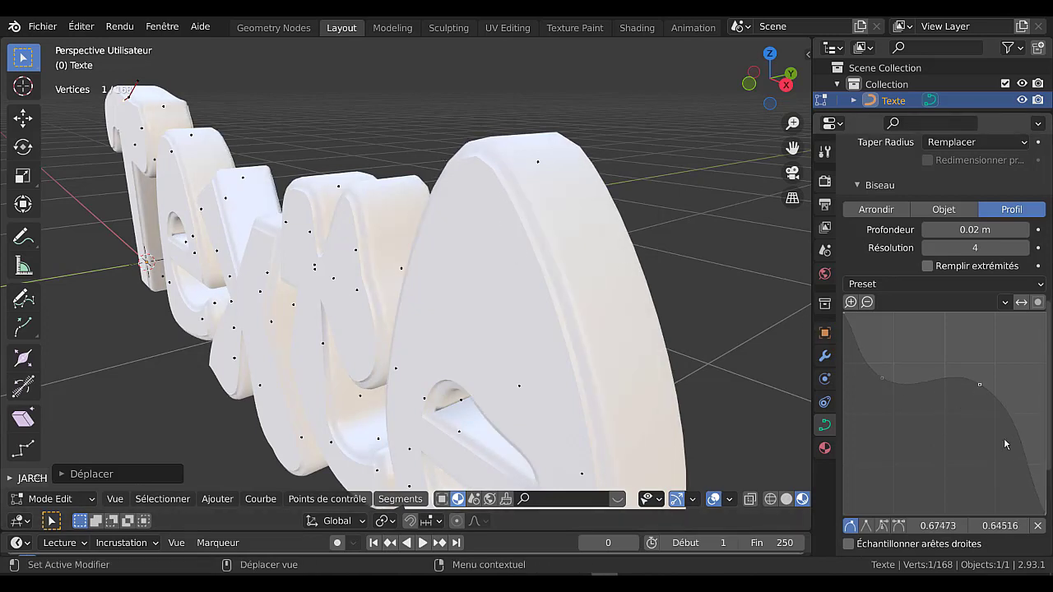
scroll(998, 443, "down", 2)
left_click(1018, 403)
left_click_drag(1018, 402, 941, 424)
middle_click_drag(571, 315, 616, 326)
scroll(605, 305, "up", 3)
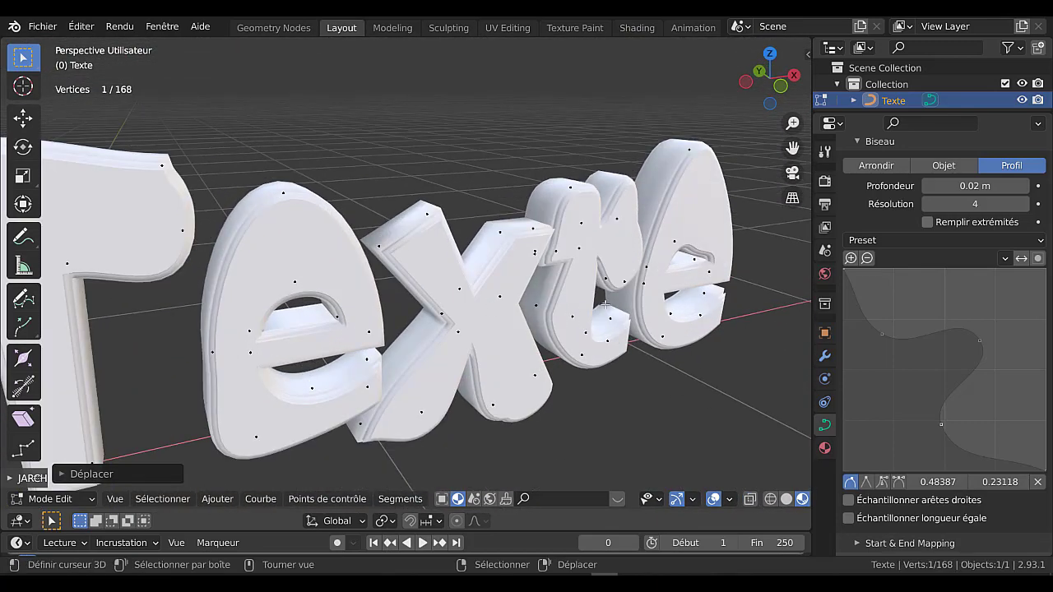
Add bevel profile points at about 0.28, 0.44 and 0.35, 0.07, and move the first added point to about 0.15, 0.76
left_click_drag(926, 332, 899, 381)
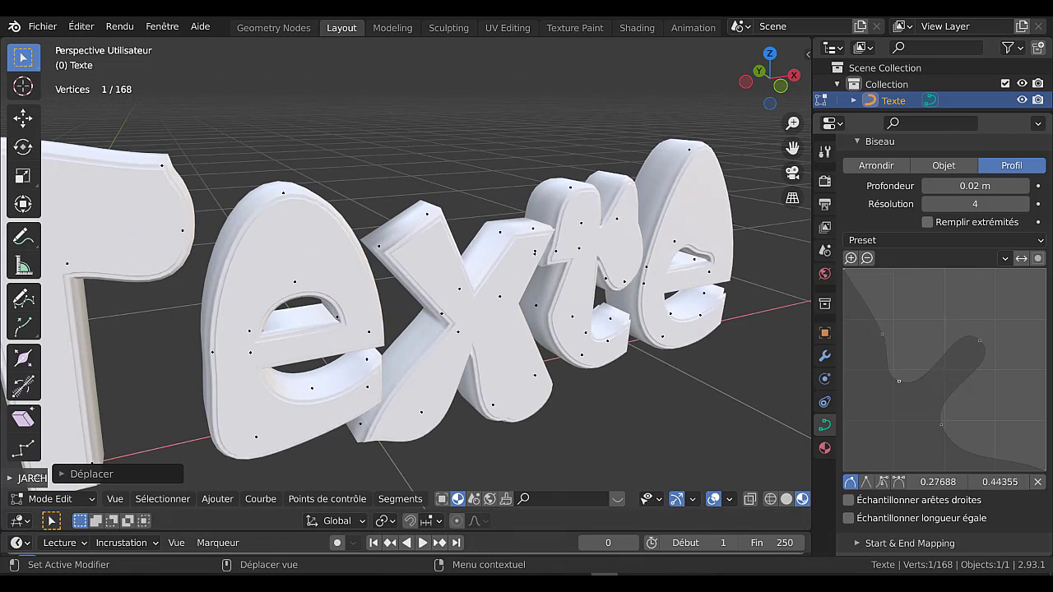
left_click_drag(884, 333, 866, 315)
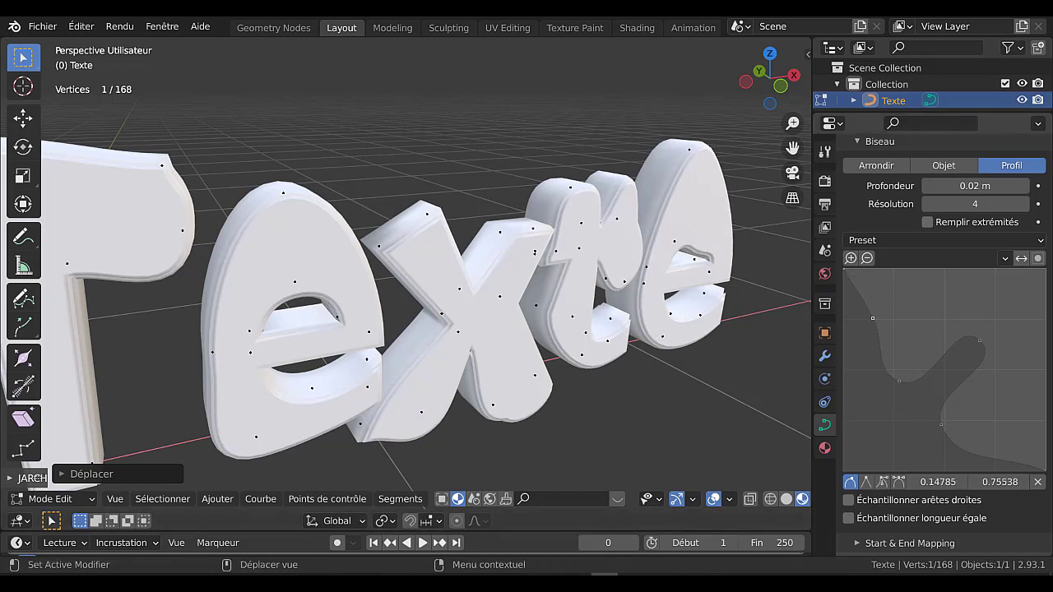
left_click(979, 454)
left_click_drag(979, 454, 914, 457)
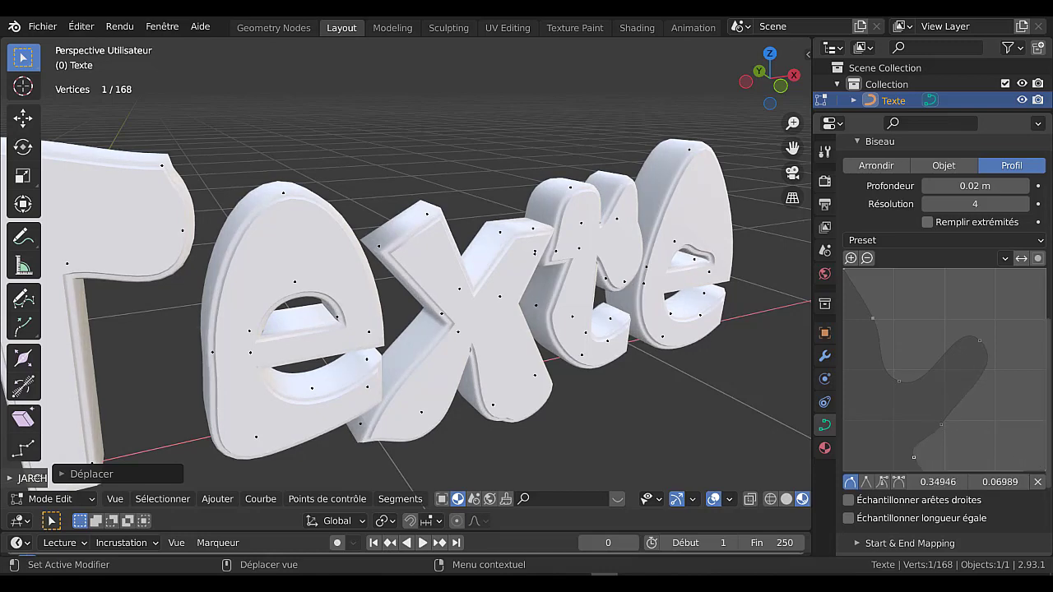
middle_click_drag(629, 323, 529, 330)
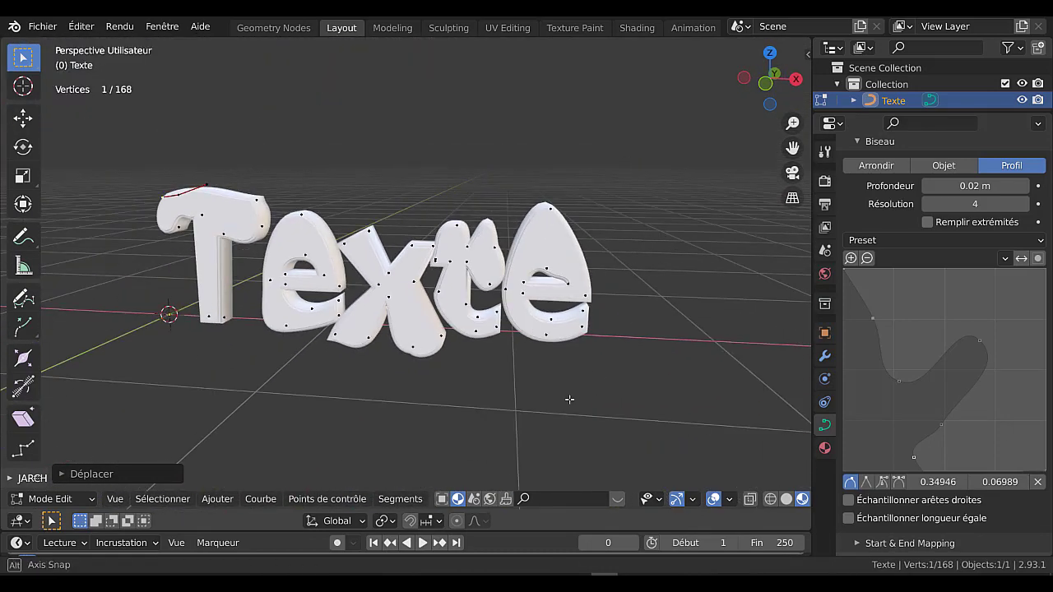
middle_click_drag(587, 364, 514, 403)
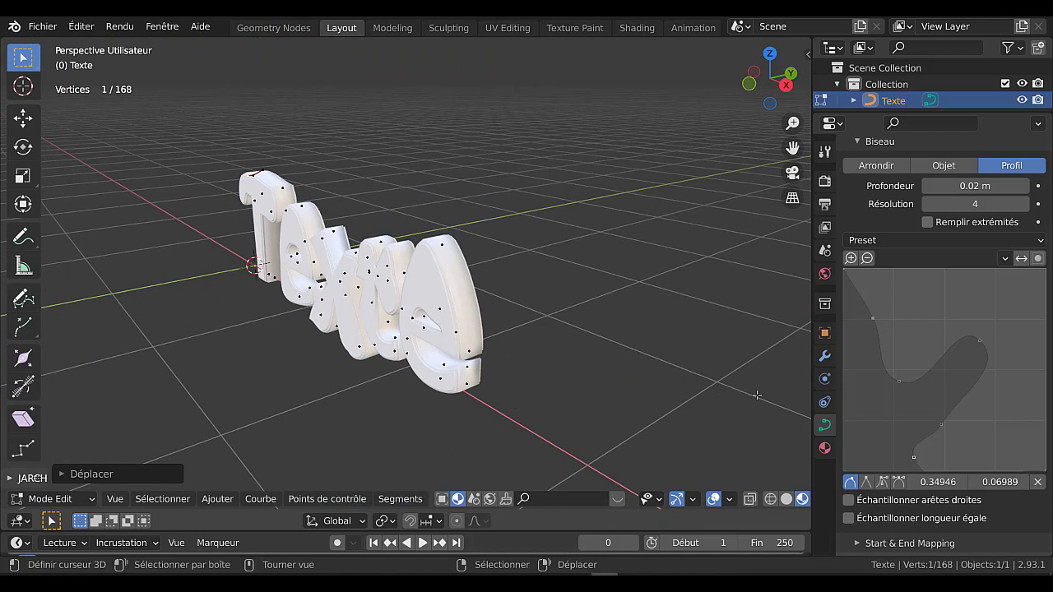
scroll(939, 392, "down", 5)
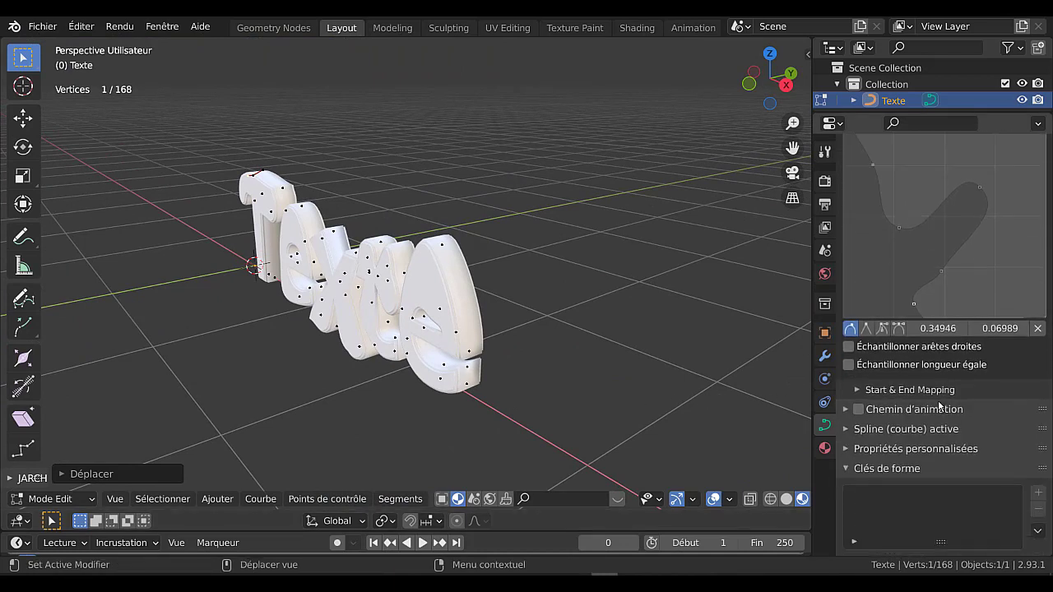
scroll(866, 427, "up", 14)
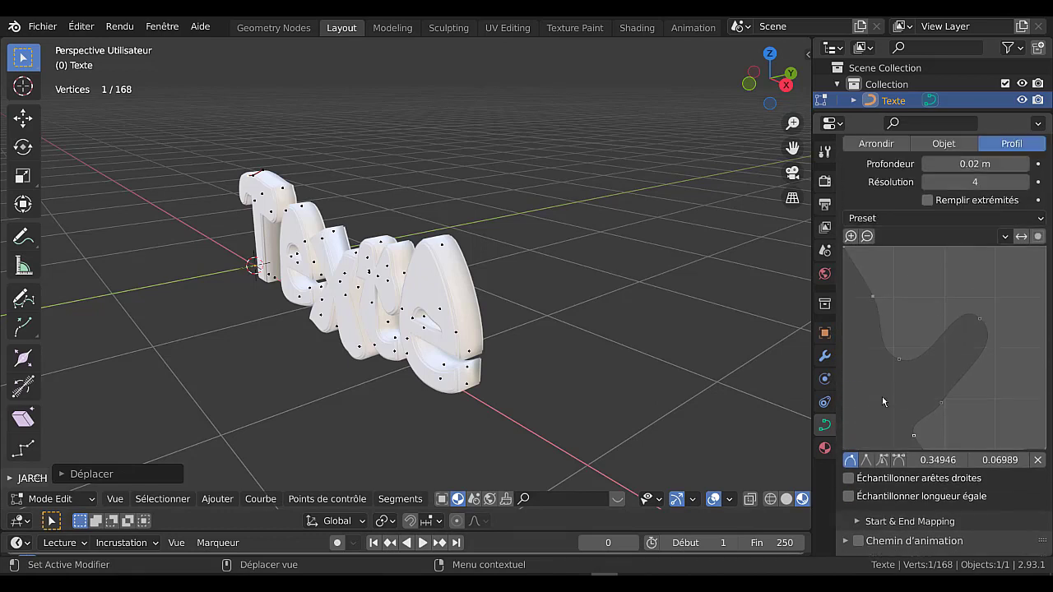
Look through the text curve's shape, texture space, geometry and bevel settings
scroll(905, 298, "up", 5)
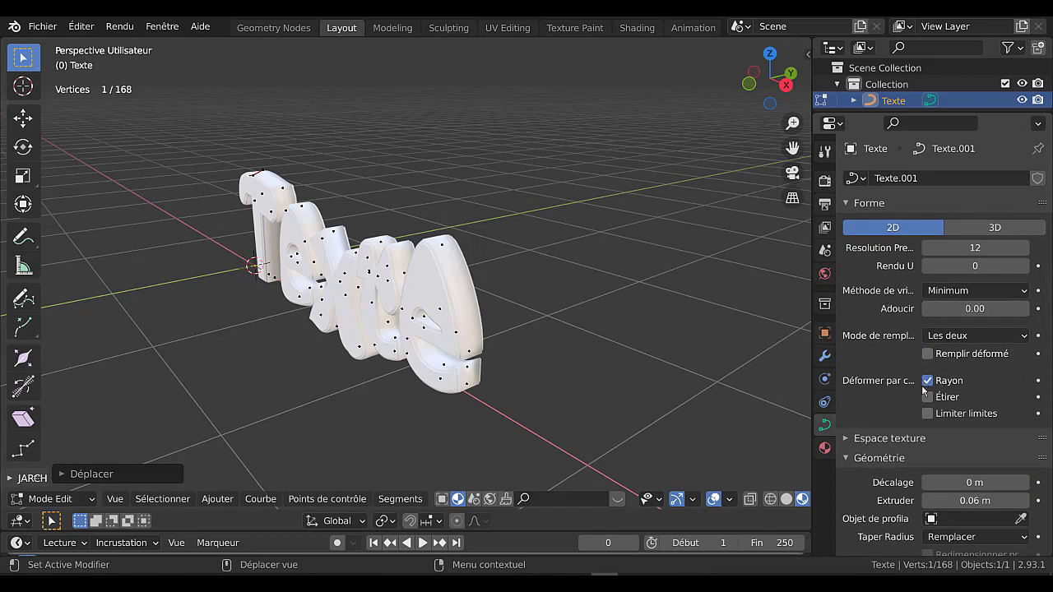
scroll(884, 346, "down", 1)
scroll(883, 335, "down", 2)
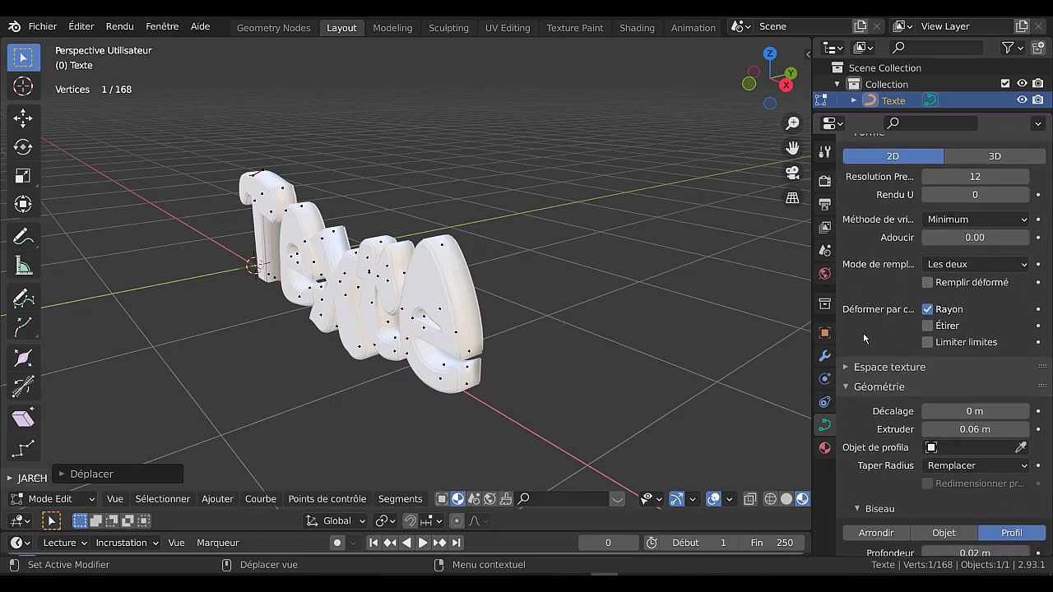
left_click(854, 372)
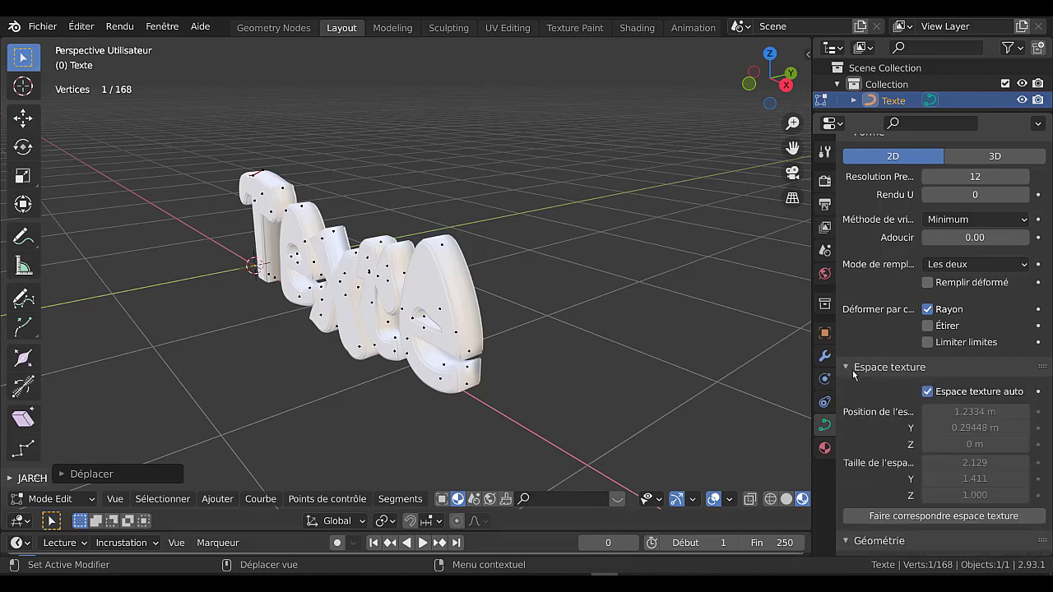
left_click(854, 371)
scroll(880, 395, "down", 4)
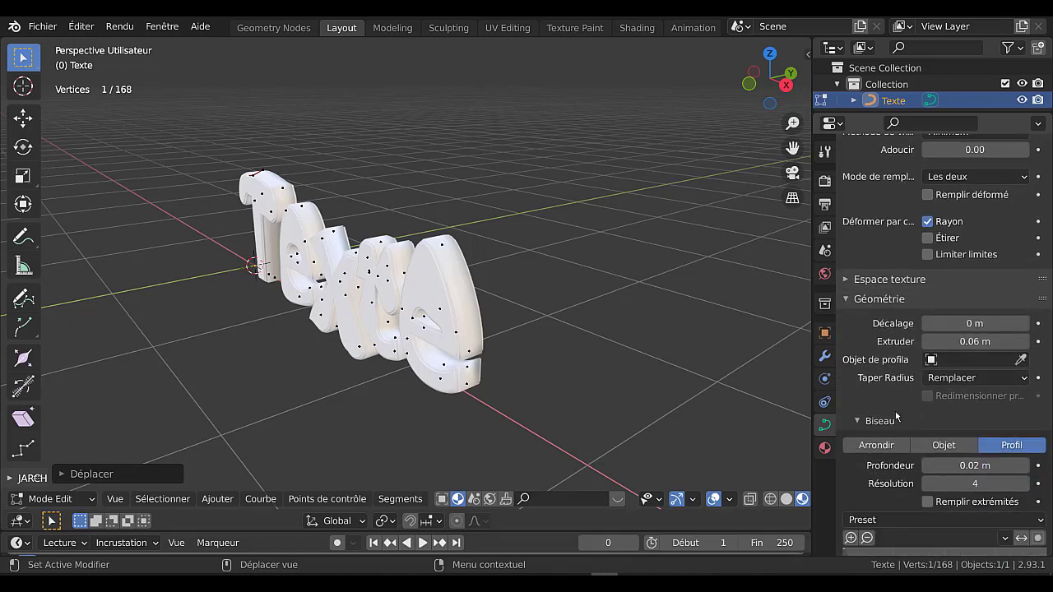
scroll(895, 371, "down", 4)
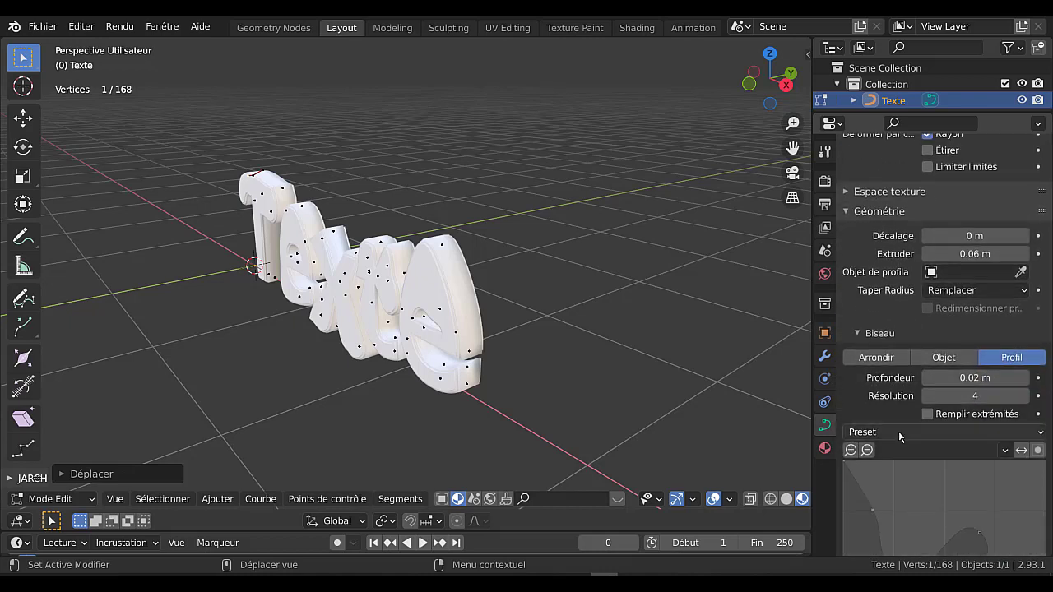
Try the object and round bevel types on the text, and return to the custom profile
left_click(948, 358)
left_click(898, 359)
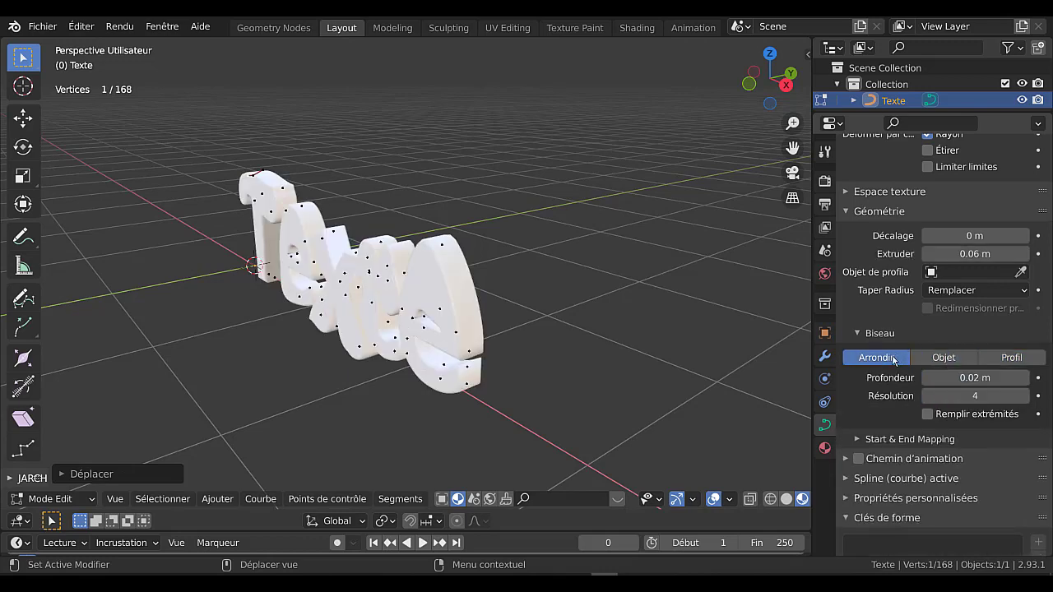
scroll(640, 361, "up", 3)
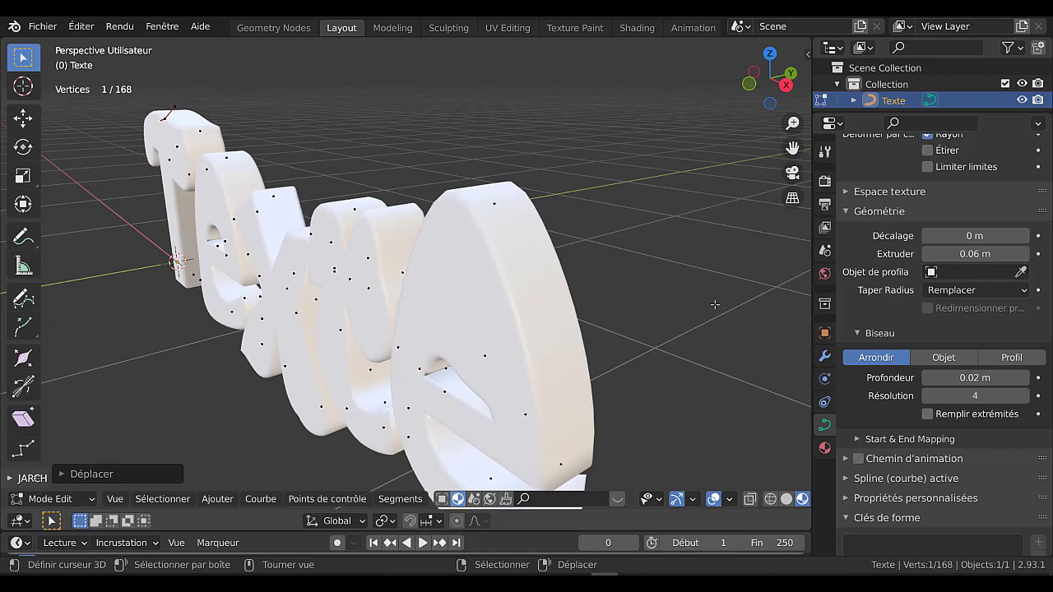
left_click(1012, 357)
scroll(502, 349, "down", 3)
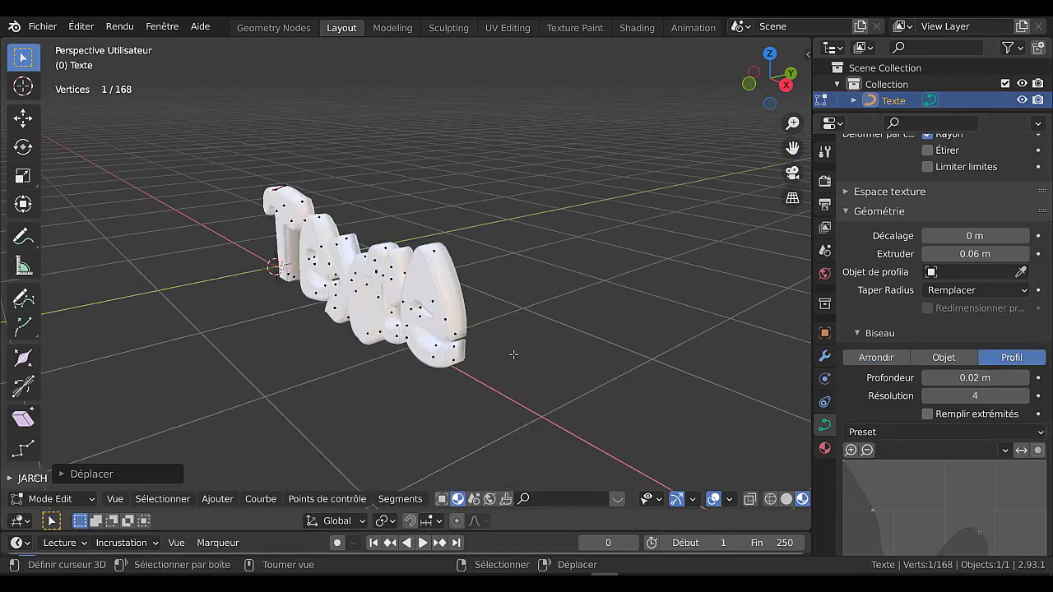
Examine the profile-bevelled text up close and from the front in Object Mode and Edit Mode
middle_click_drag(512, 353, 575, 354)
key("Tab")
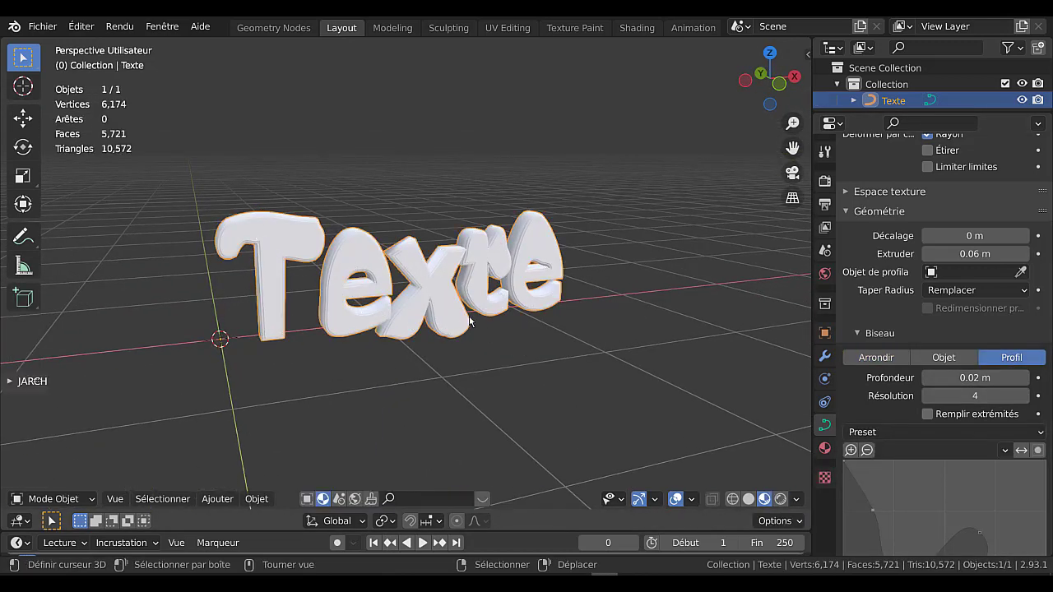
scroll(535, 351, "up", 3)
scroll(533, 350, "down", 3)
key("Tab")
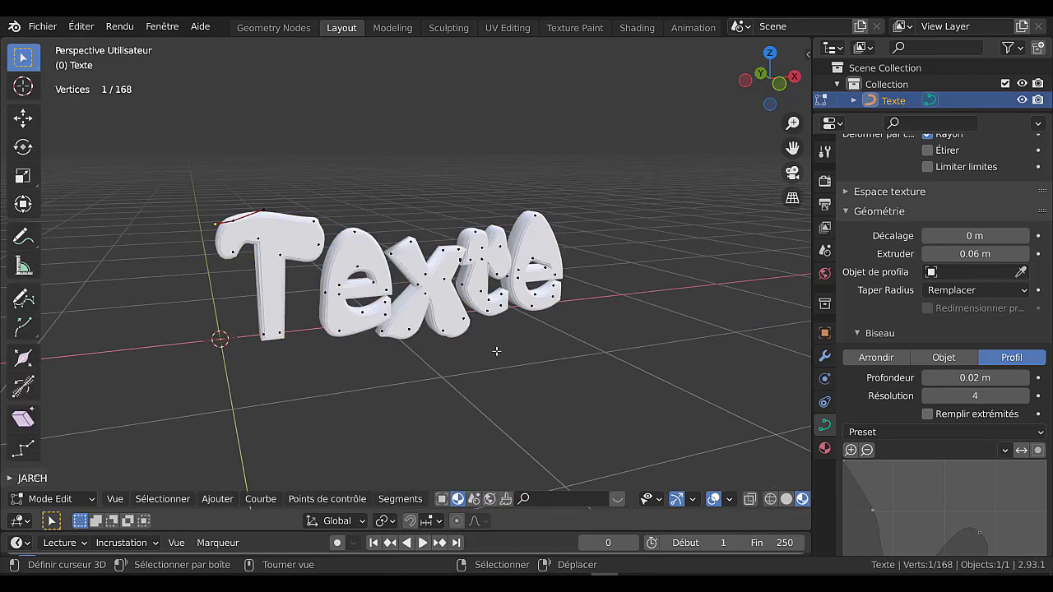
middle_click_drag(493, 350, 541, 345)
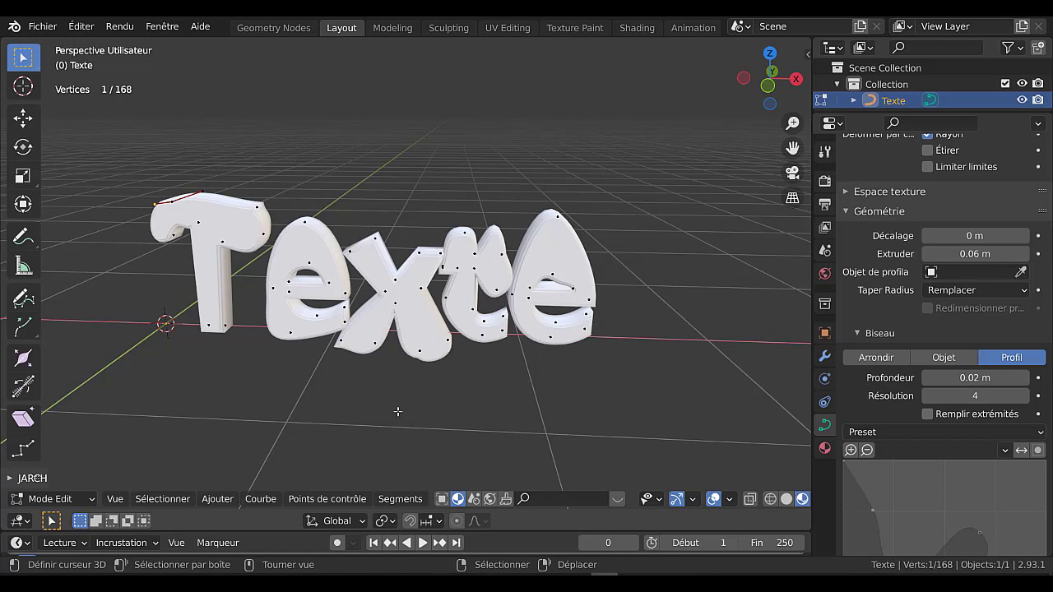
Leave Edit Mode and convert the text curve object to a mesh
right_click(393, 375)
mouse_move(356, 372)
key("Tab")
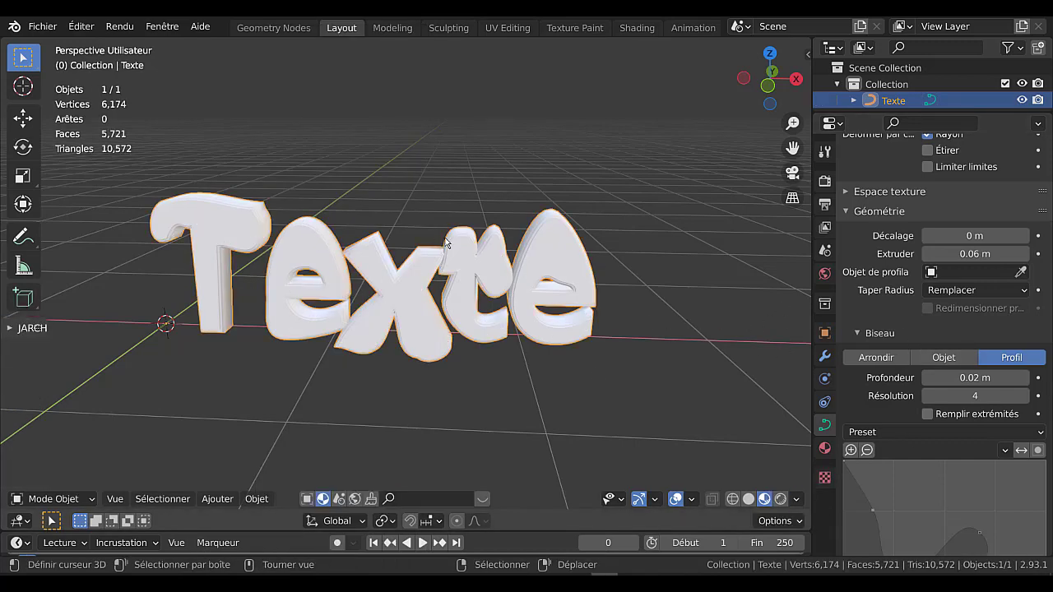
right_click(429, 205)
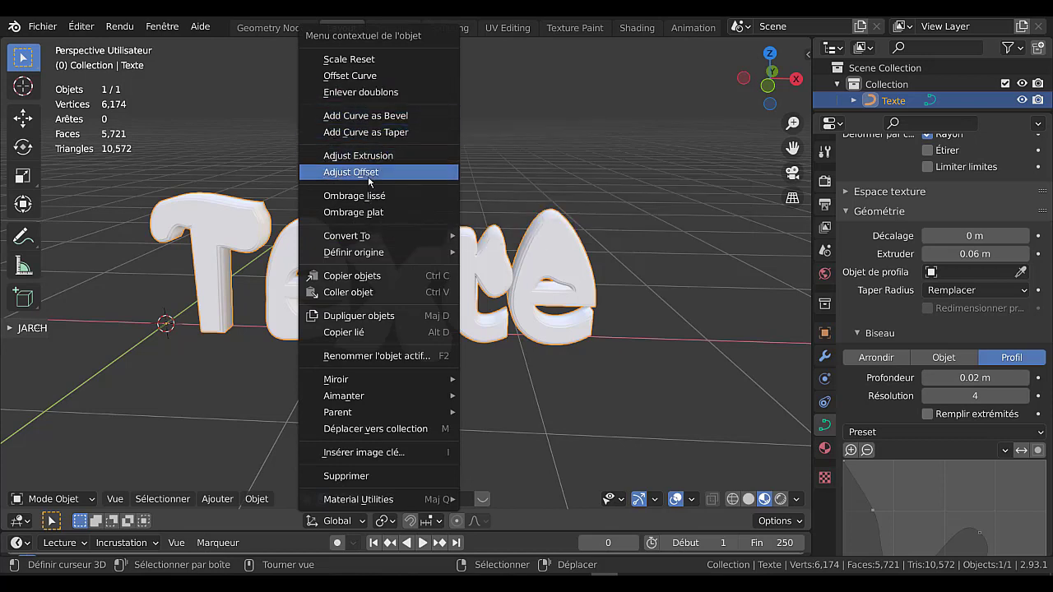
mouse_move(373, 241)
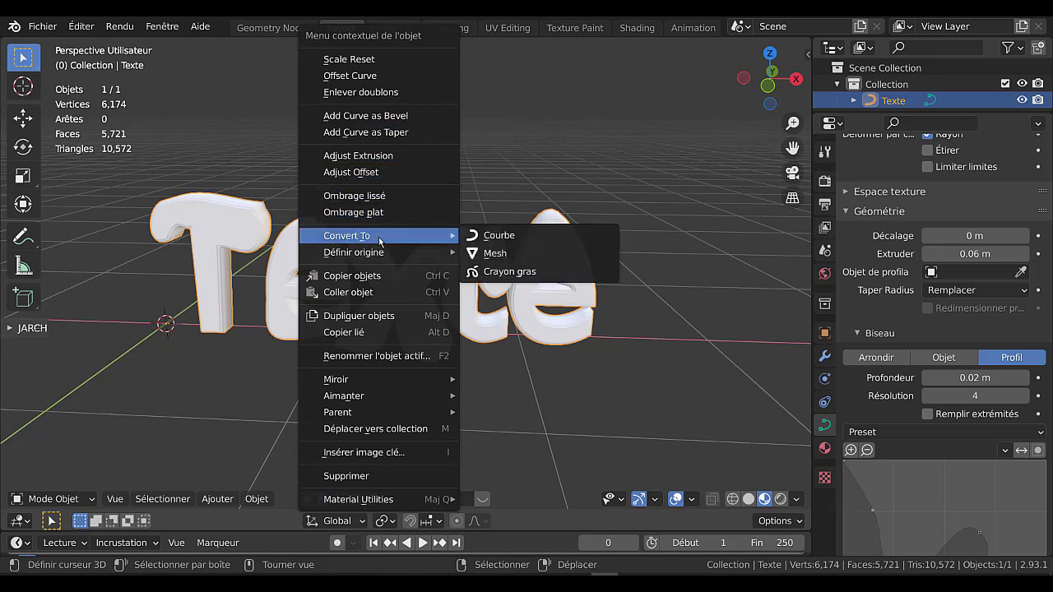
left_click(496, 255)
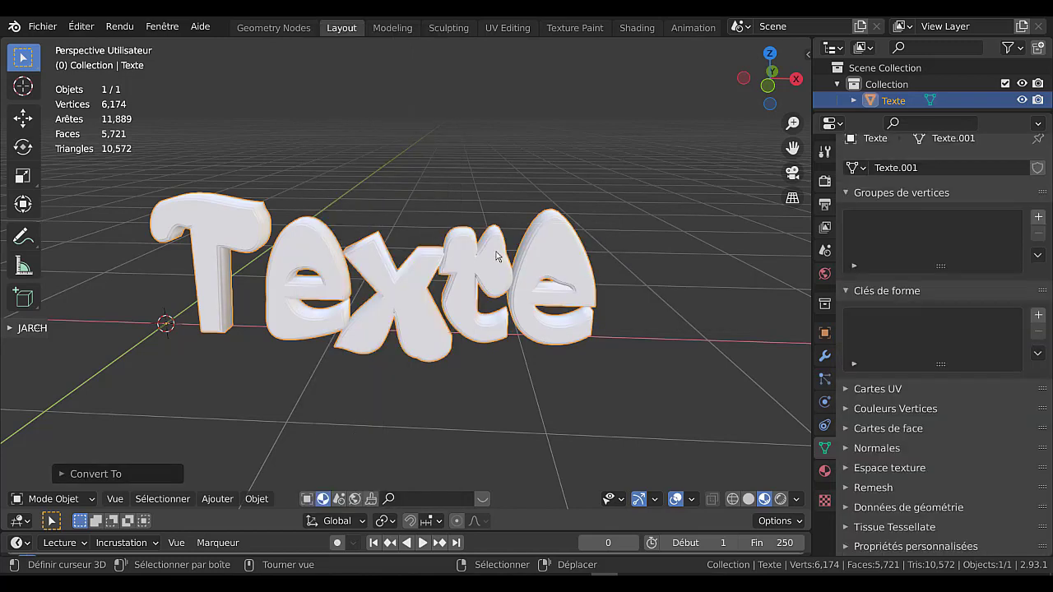
Select all of the converted text's geometry in Edit Mode and simplify it with a limited dissolve
middle_click_drag(675, 339, 490, 294)
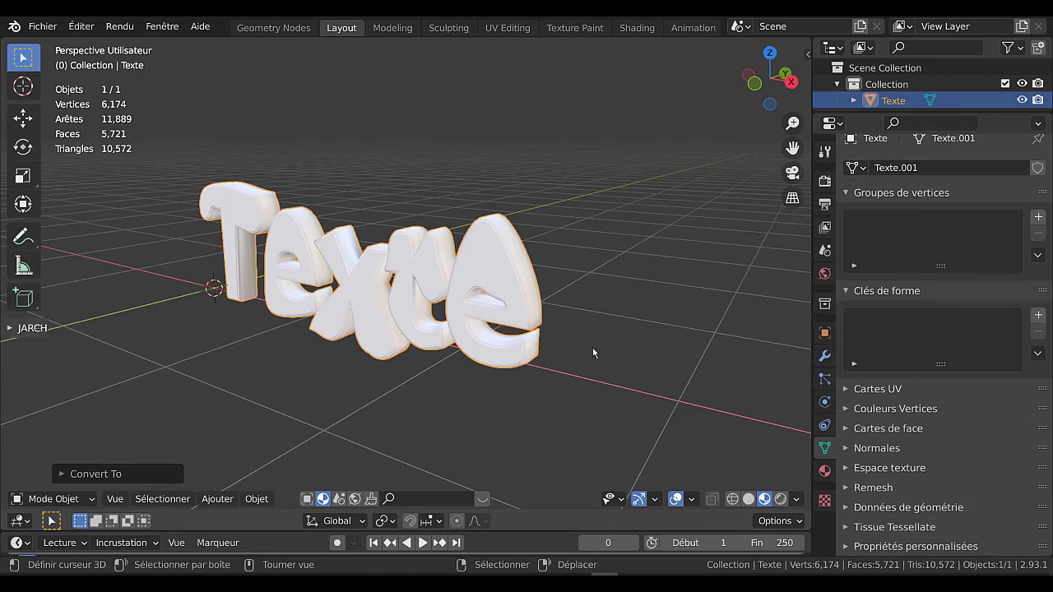
key("Tab")
scroll(625, 351, "up", 6)
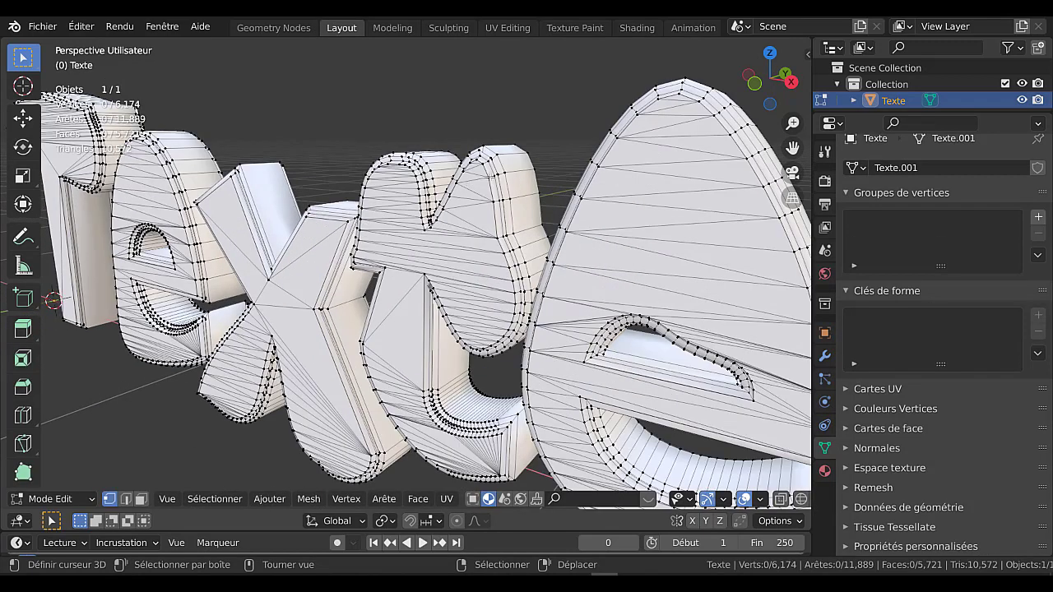
scroll(468, 324, "down", 5)
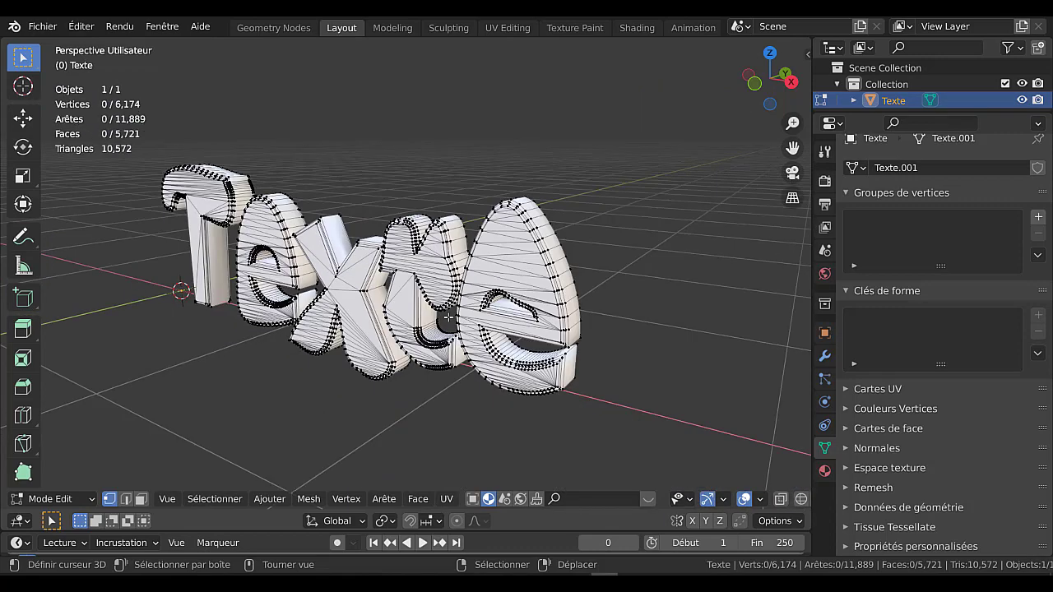
middle_click_drag(466, 315, 561, 245)
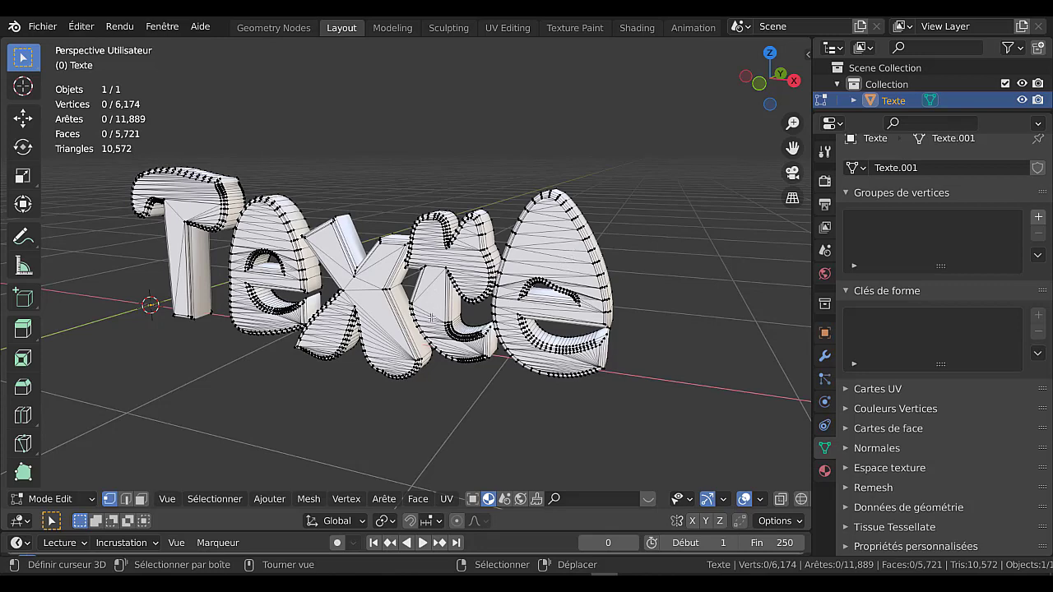
key("a")
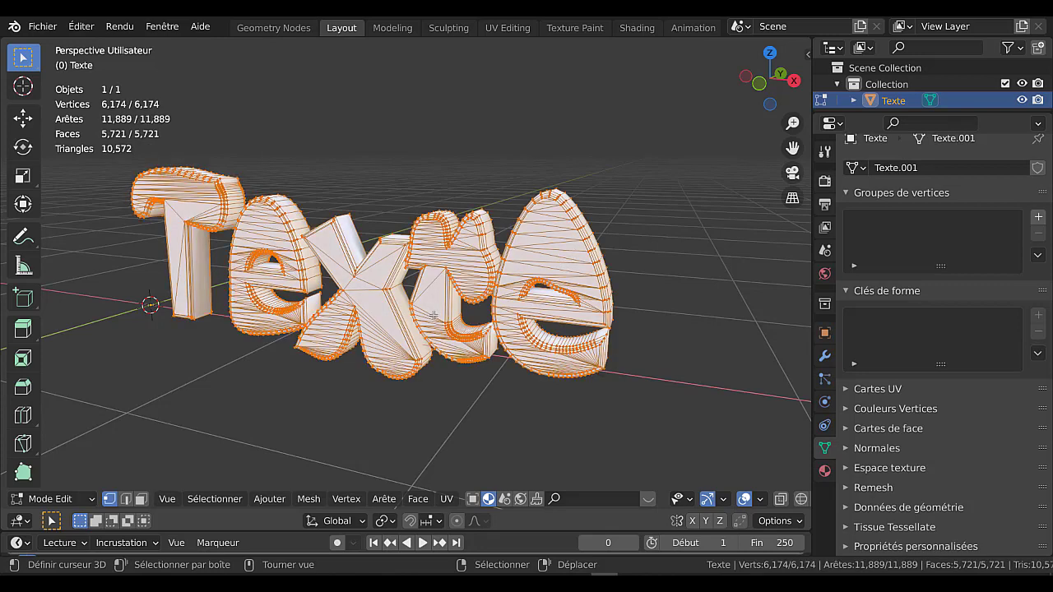
key("x")
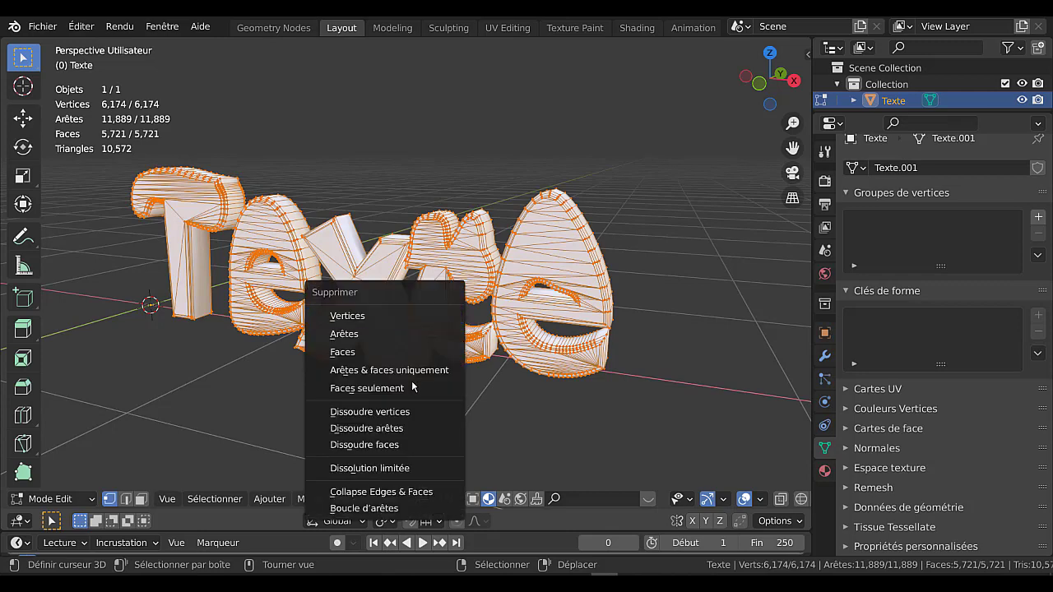
left_click(373, 474)
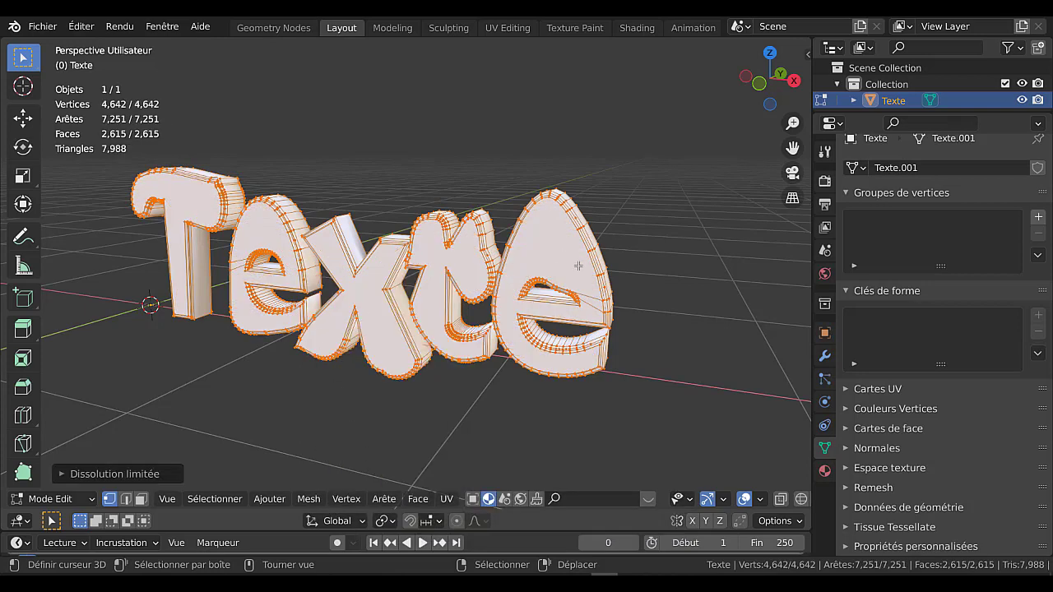
middle_click_drag(362, 333, 411, 346)
key("Tab")
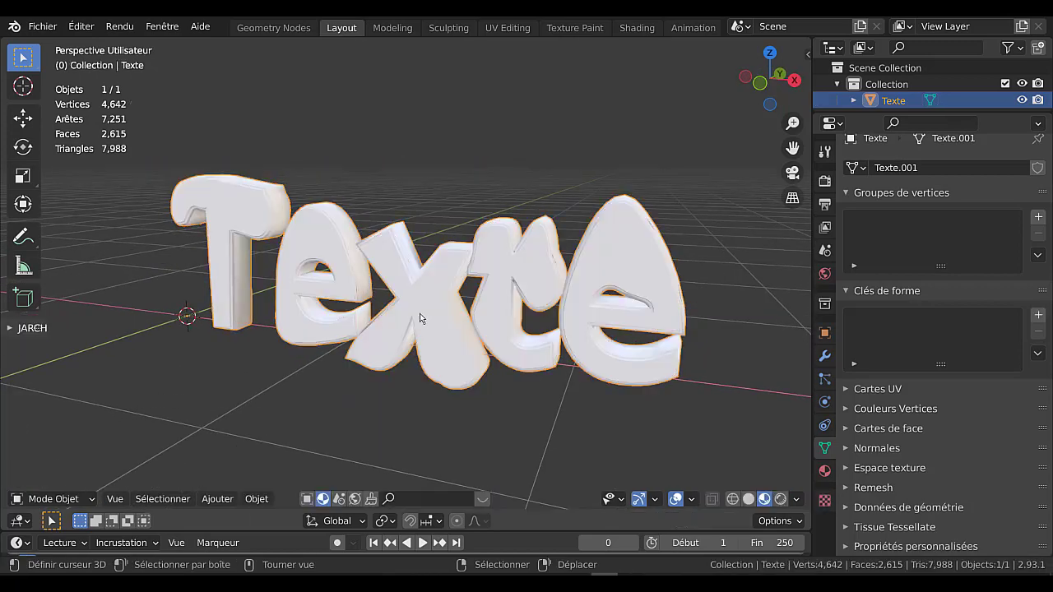
Deselect everything, switch to face selection and select the front faces of all five letters
key("Tab")
key("alt+a")
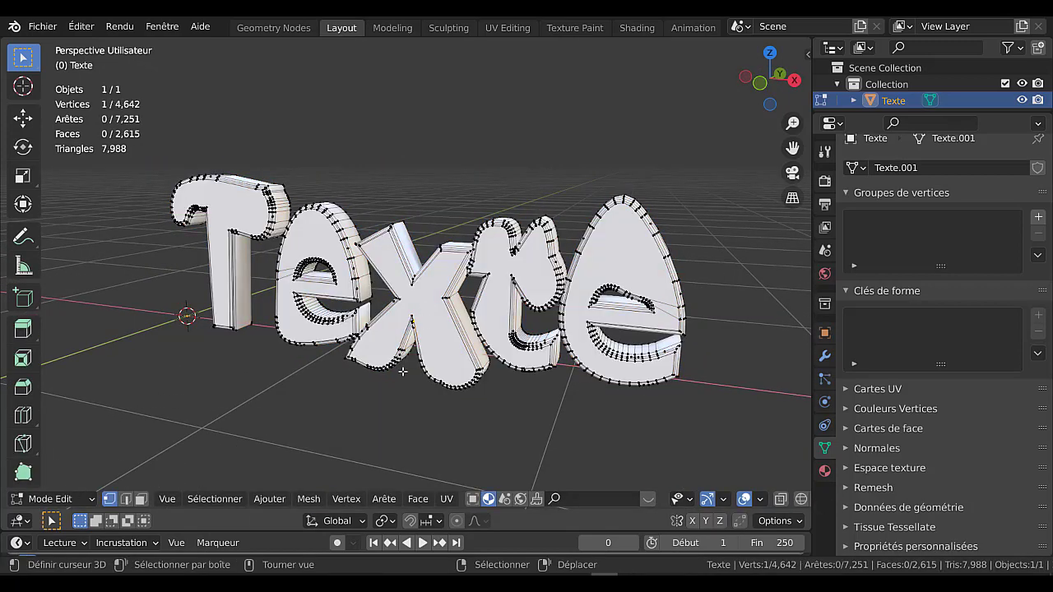
left_click(141, 498)
left_click(421, 315)
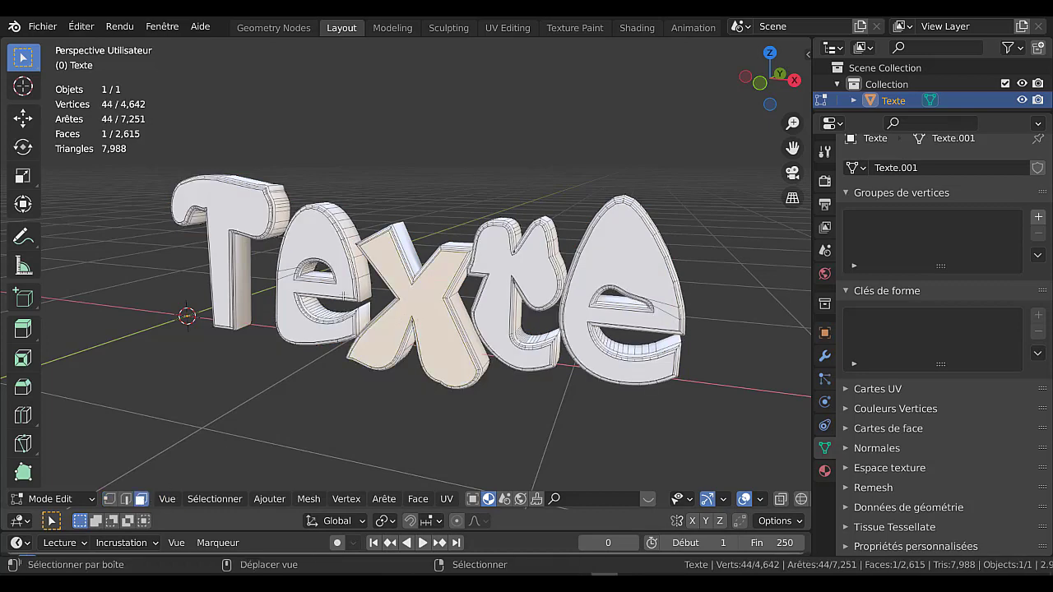
left_click(322, 246, "shift")
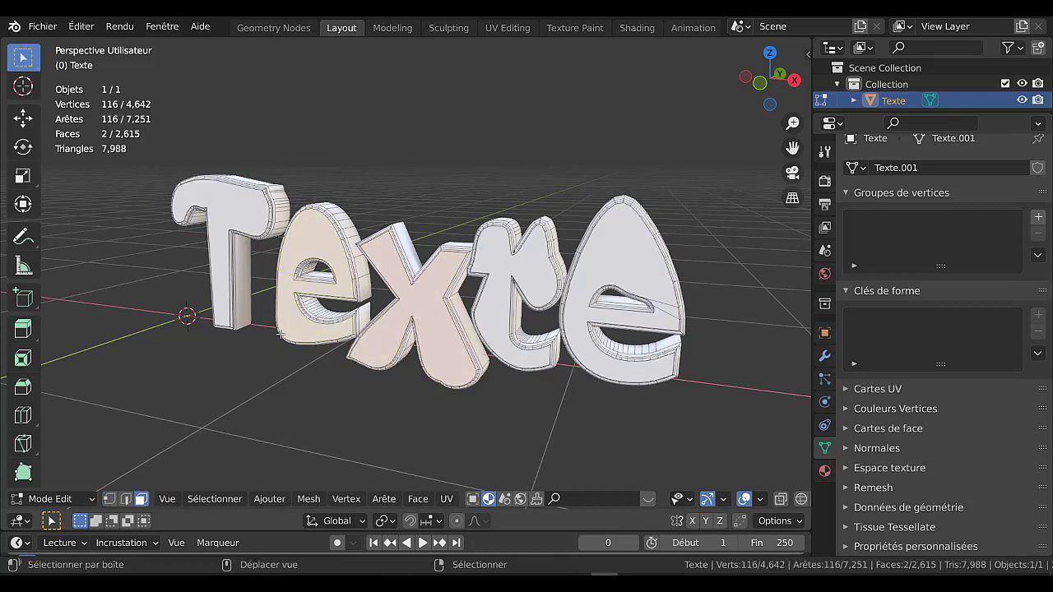
left_click(239, 222, "shift")
left_click(608, 277, "shift")
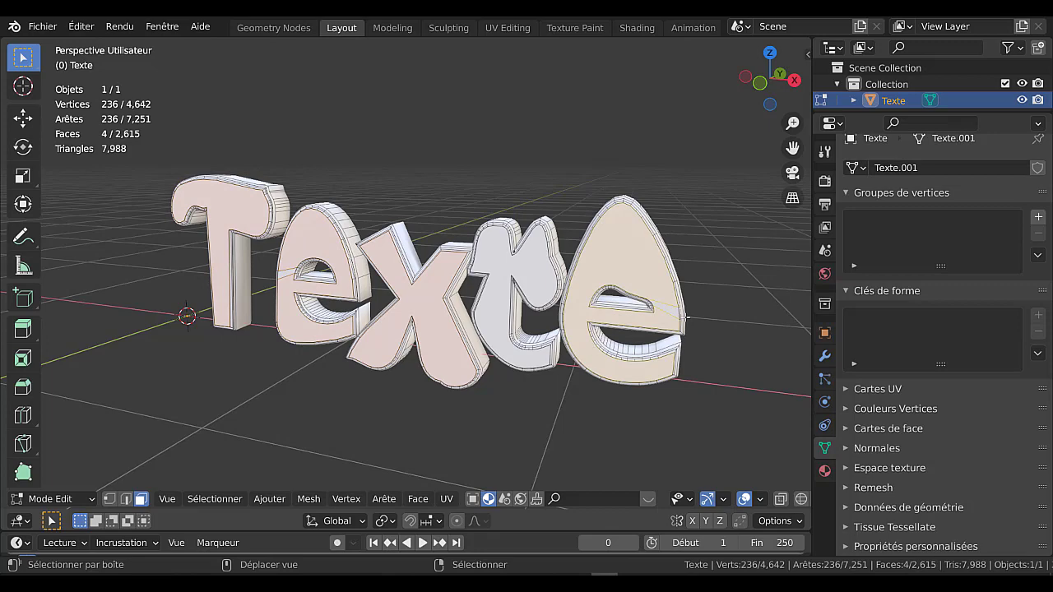
left_click(573, 345, "shift")
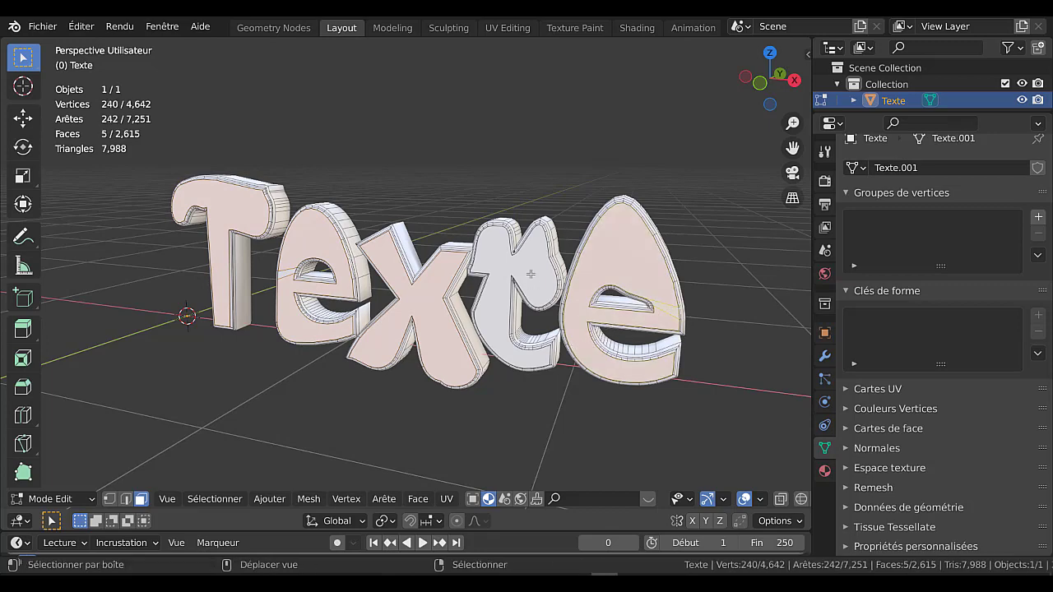
right_click(495, 347, "shift")
middle_click_drag(542, 341, 498, 342)
scroll(497, 343, "up", 2)
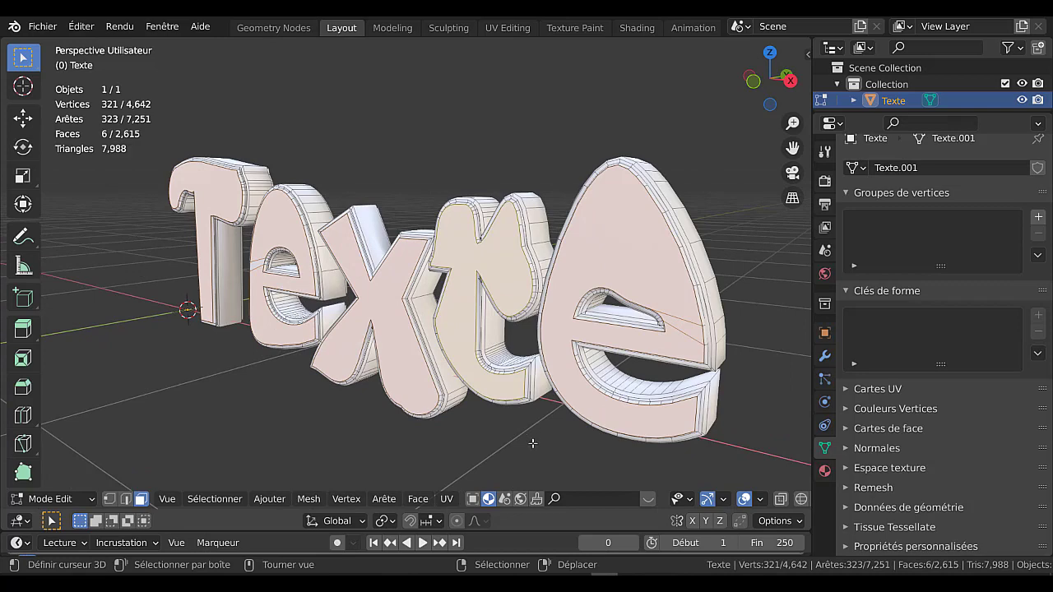
Inset the selected front faces of the letters by about 0.011 m
key("i")
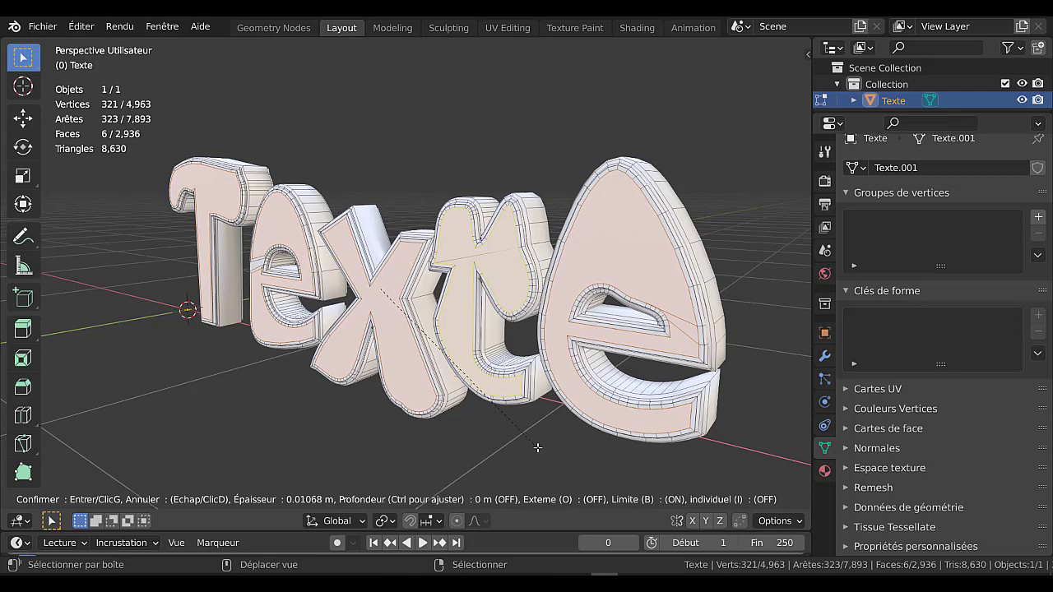
left_click(538, 447)
middle_click_drag(538, 448, 622, 407)
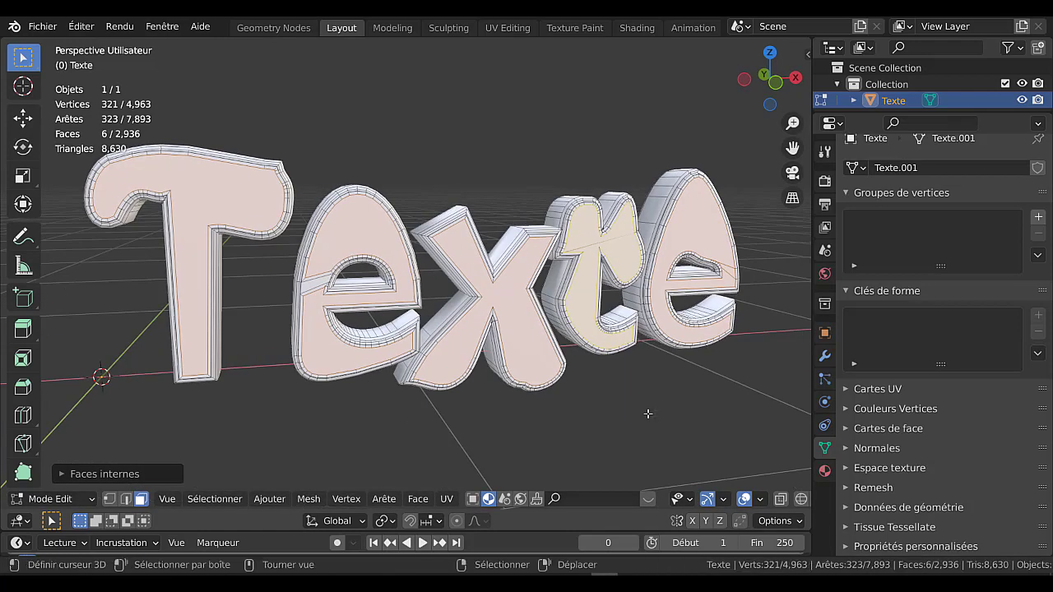
Extrude the inset front faces along their normals, inward into the letters, to hollow them out
key("alt+e")
left_click(638, 430)
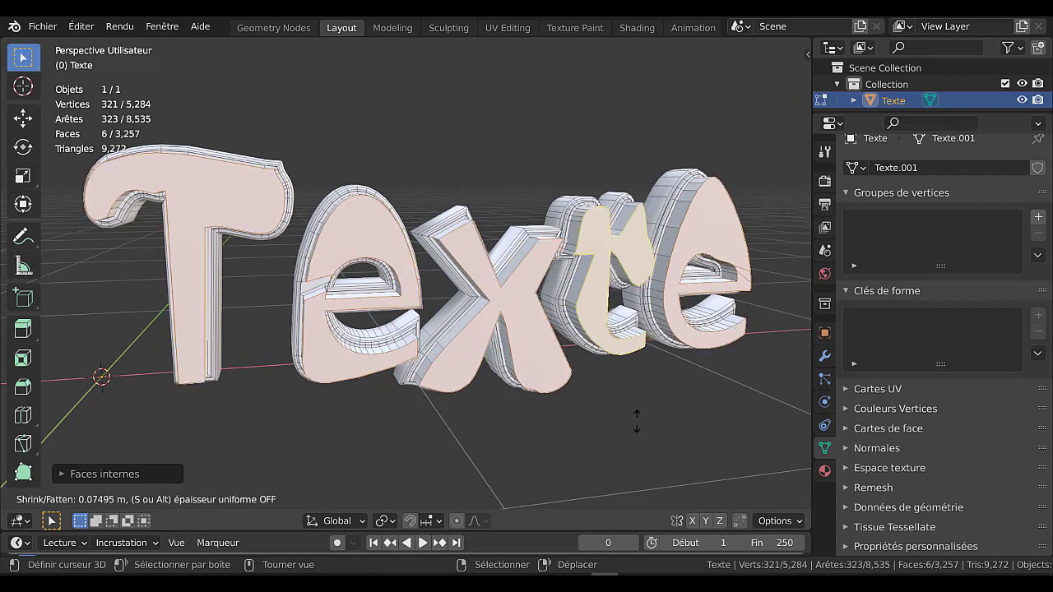
left_click(645, 439)
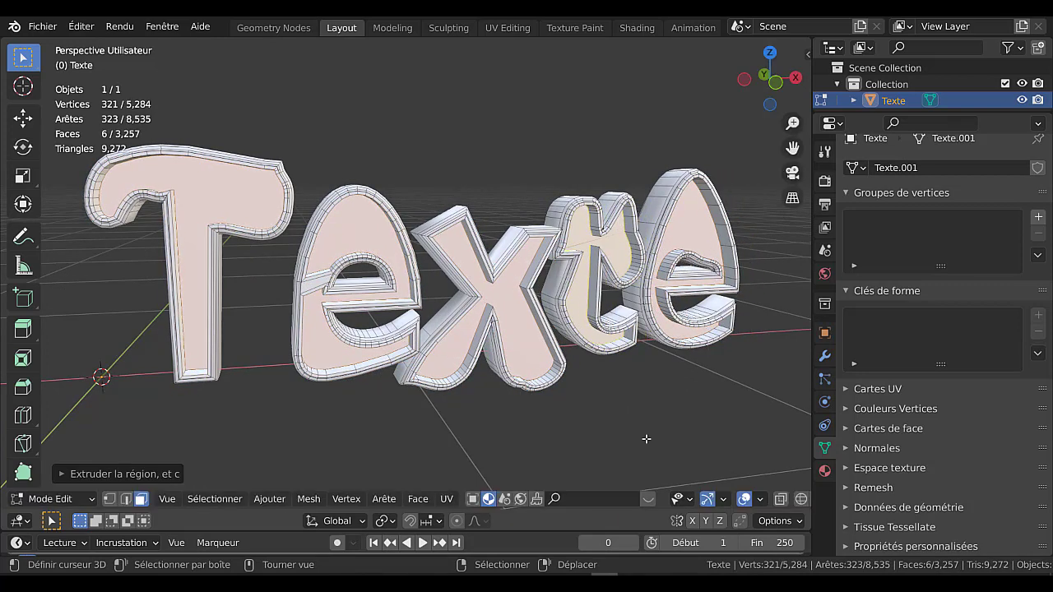
key("Tab")
mouse_move(646, 440)
middle_mouse_down()
mouse_move(643, 377)
mouse_move(657, 425)
mouse_move(522, 437)
mouse_move(469, 426)
mouse_move(535, 418)
mouse_move(653, 434)
mouse_move(640, 429)
middle_mouse_up()
key("Tab")
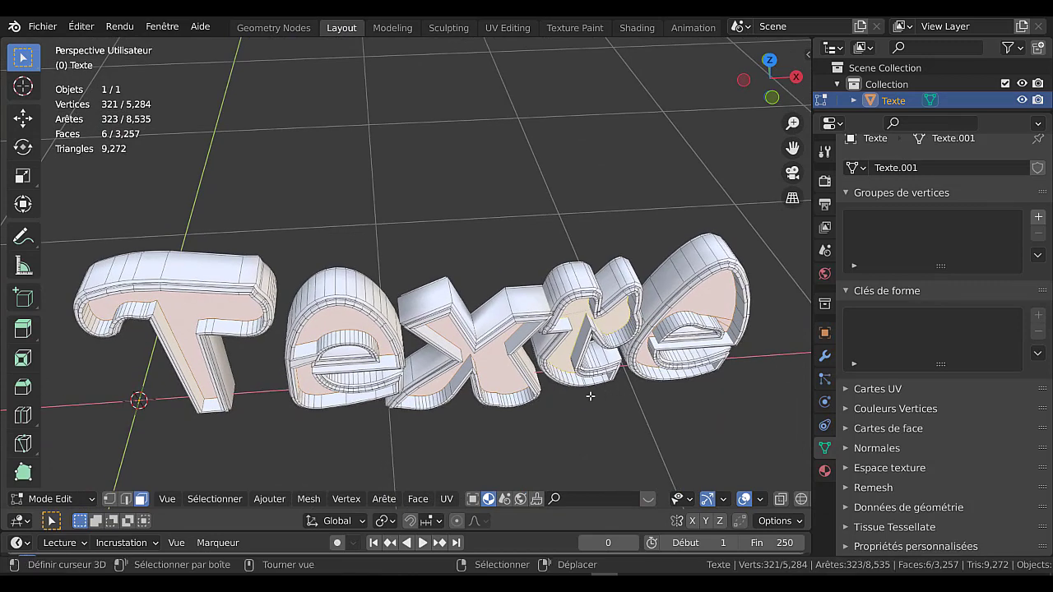
key("KP_7")
middle_click_drag(563, 412, 574, 359, "shift")
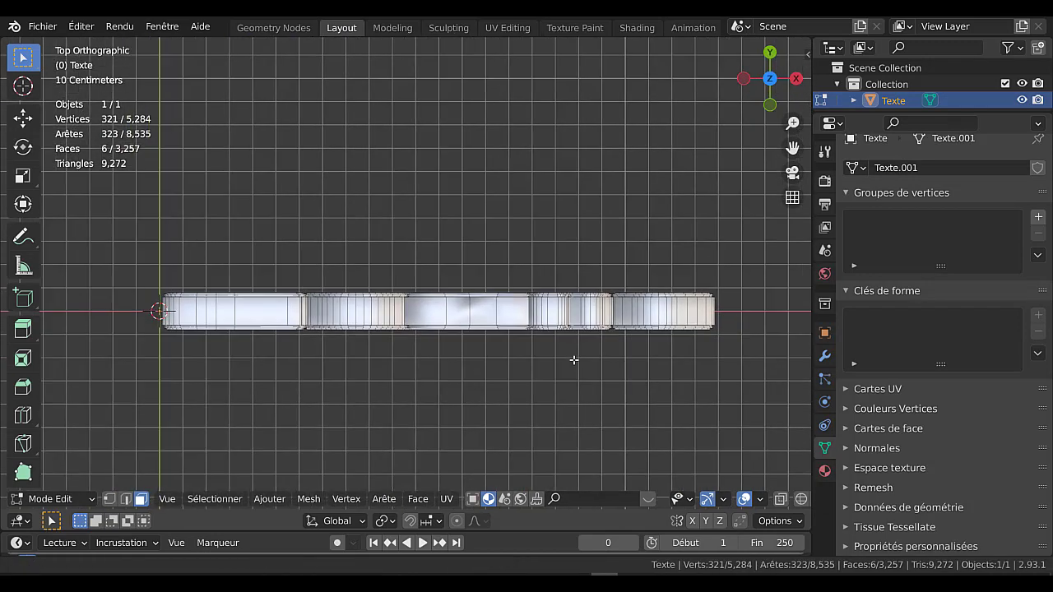
key("alt+e")
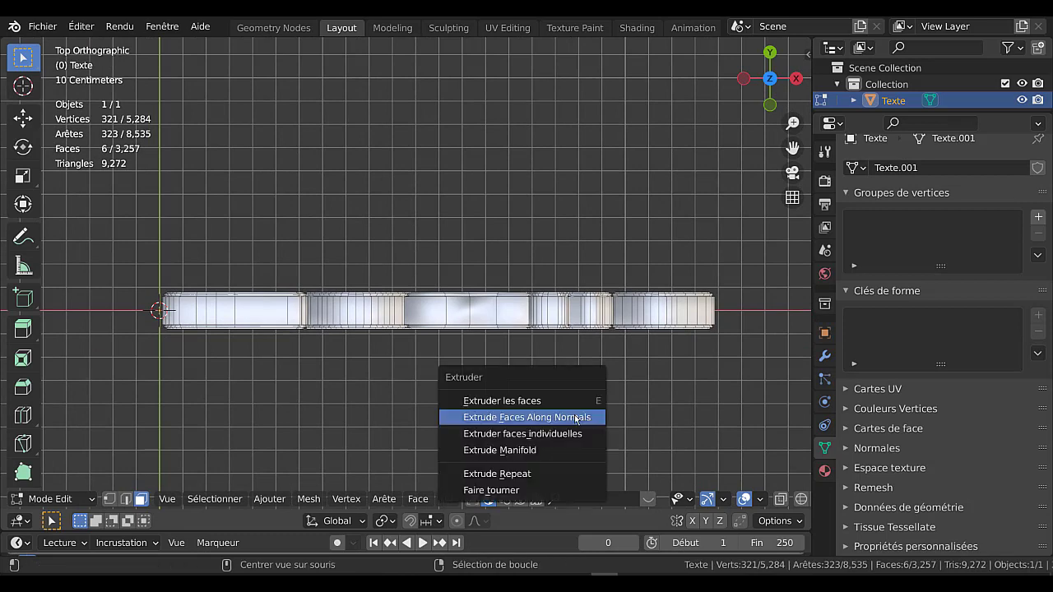
key("Escape")
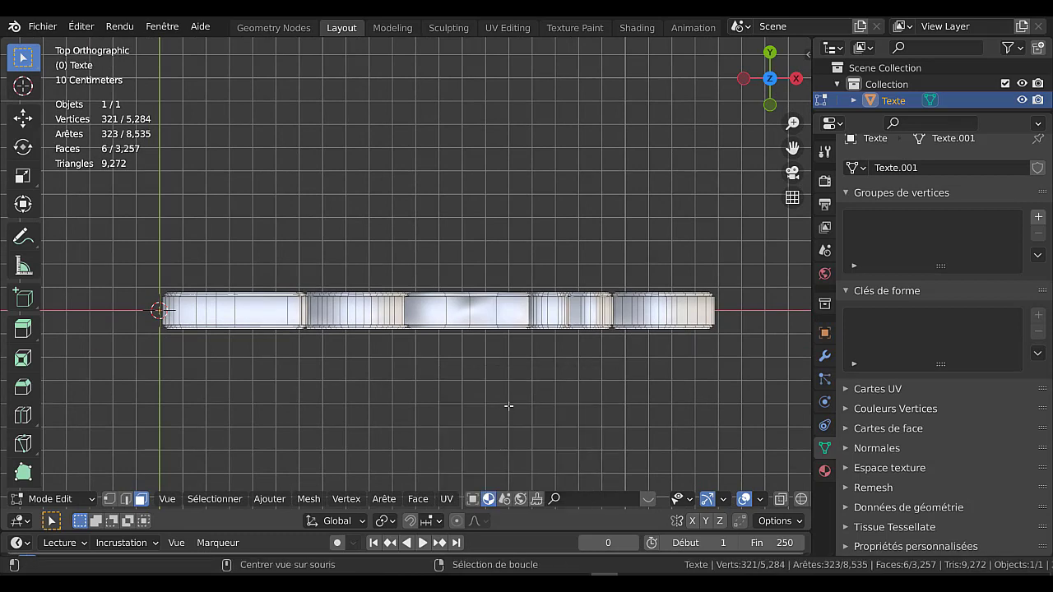
Deselect everything in X-ray display and try to bisect the text lengthwise along the X axis from the top view
key("alt+z")
key("alt+a")
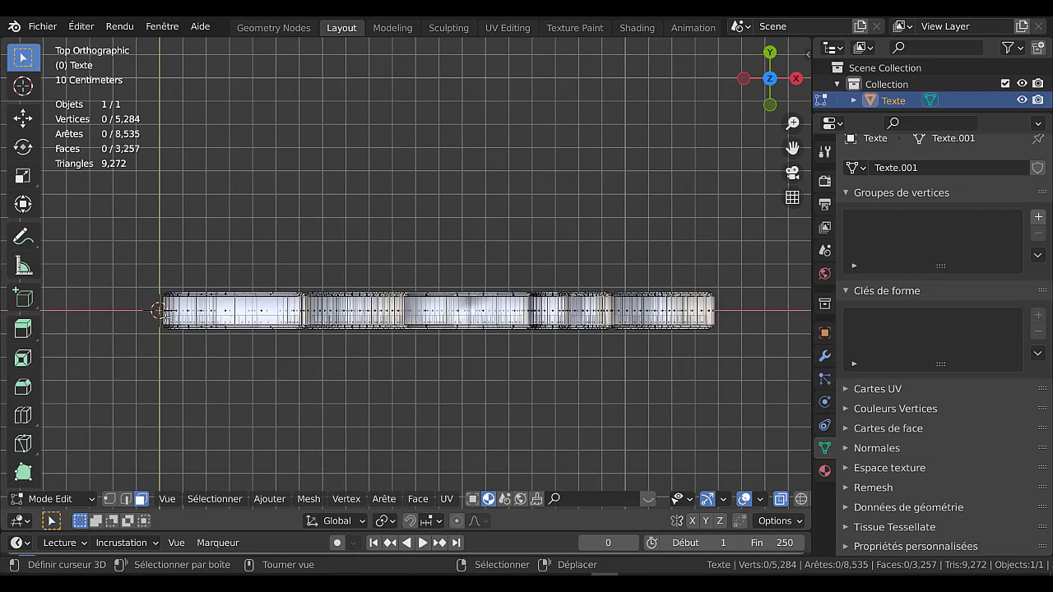
right_click(156, 325)
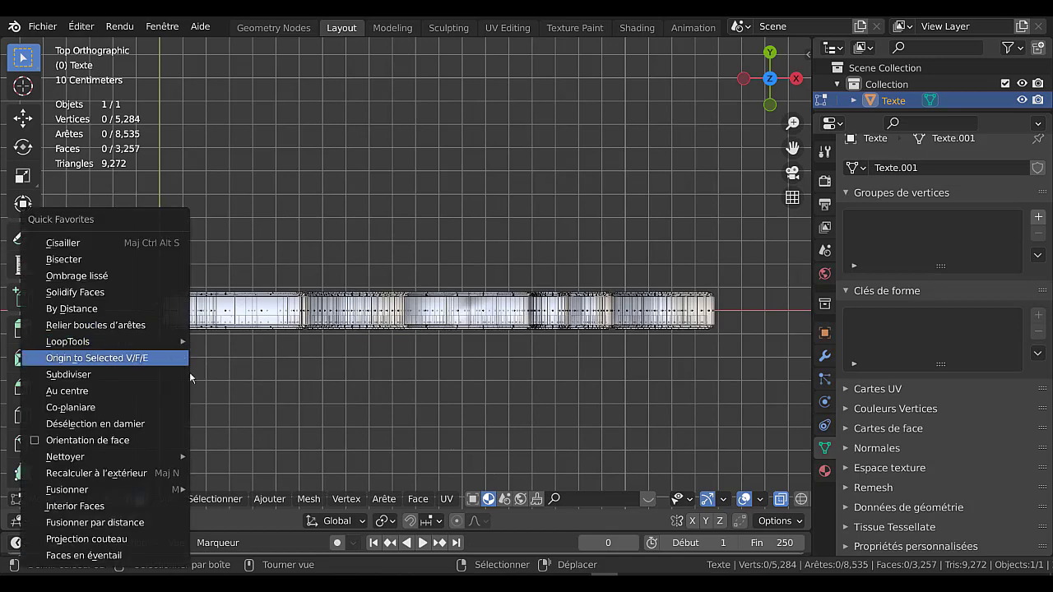
left_click(82, 262)
left_click_drag(136, 311, 792, 311)
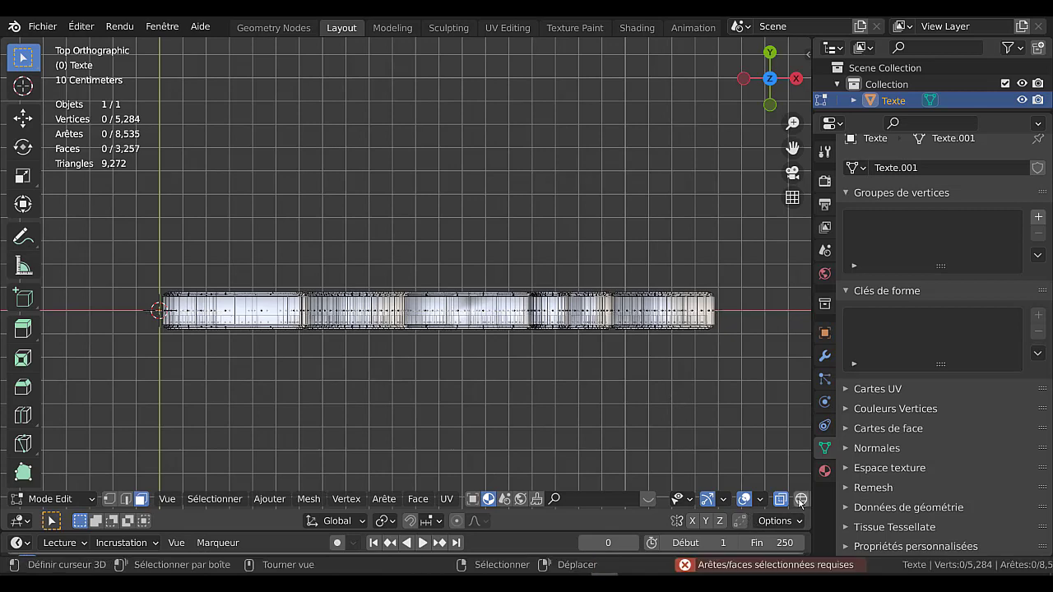
Change the viewport shading from material preview to wireframe
scroll(762, 504, "down", 2)
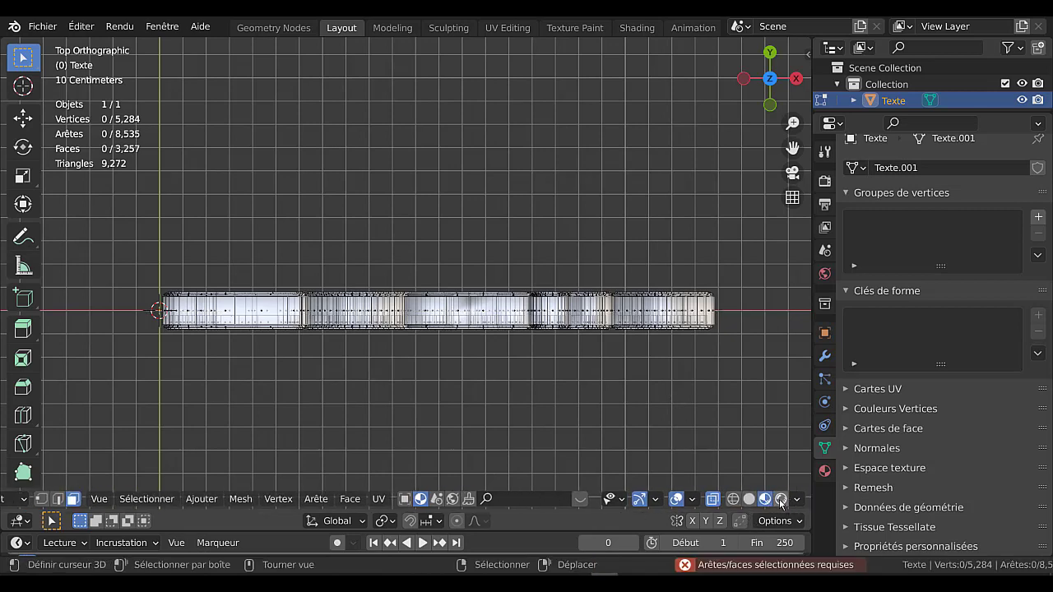
left_click(750, 500)
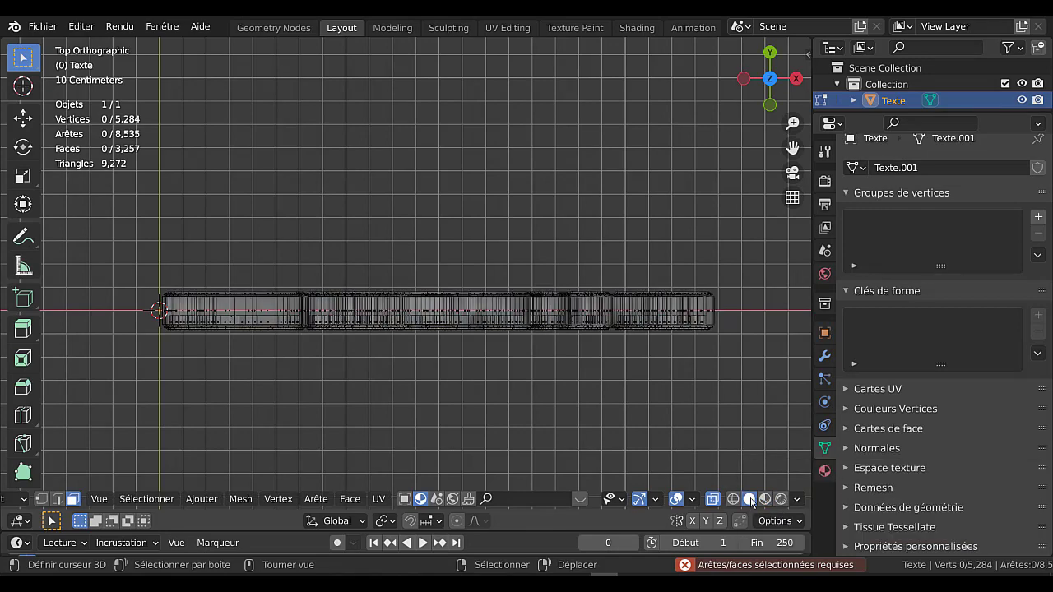
key("alt+z")
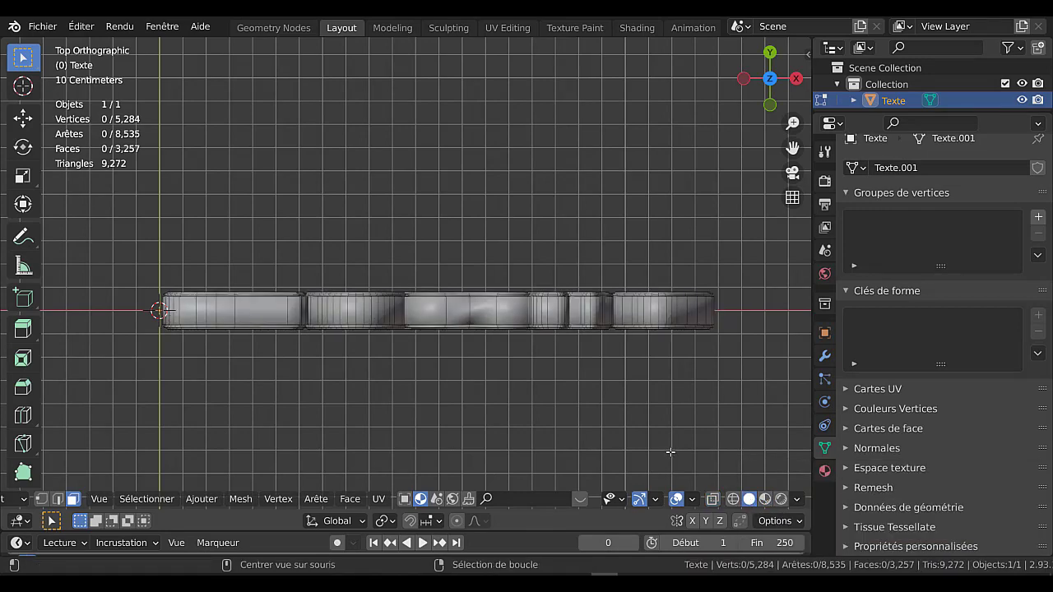
scroll(479, 407, "up", 3)
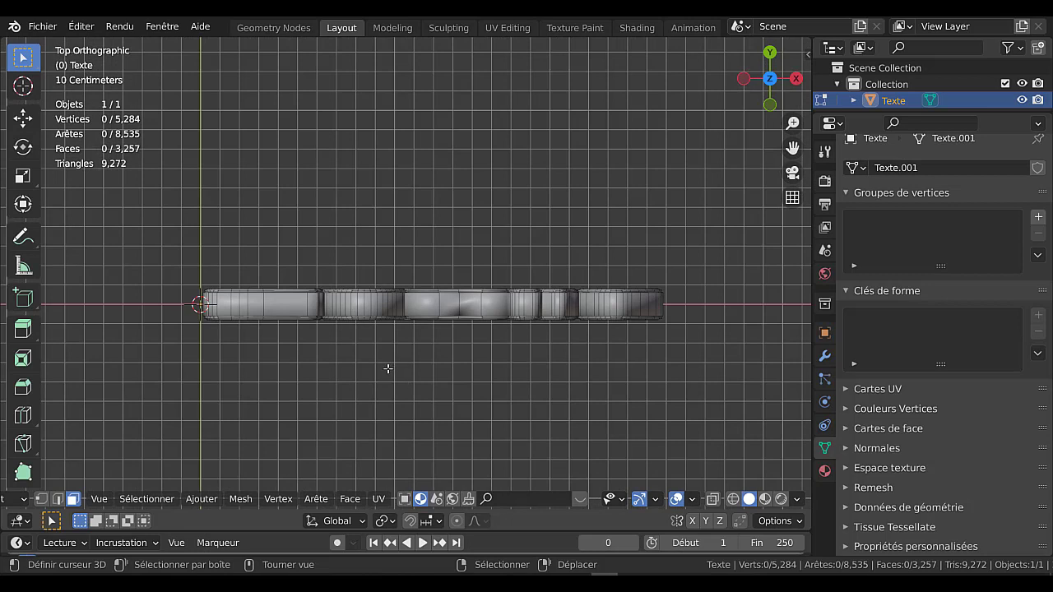
key("z")
left_click(319, 368)
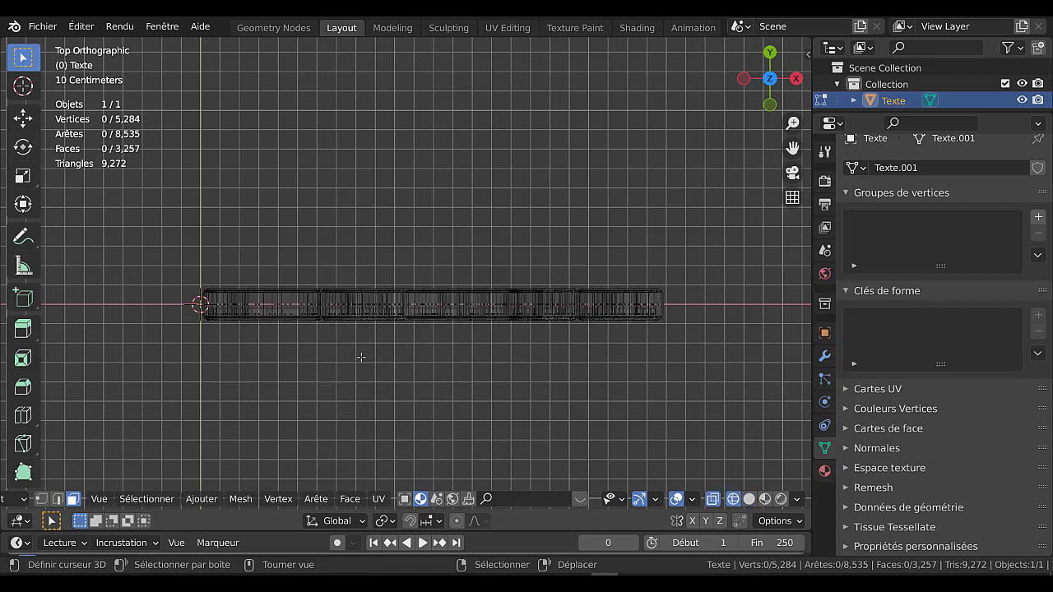
Select all of the text's geometry and, from the top view, bisect it lengthwise along the X axis through the middle of its thickness
key("a")
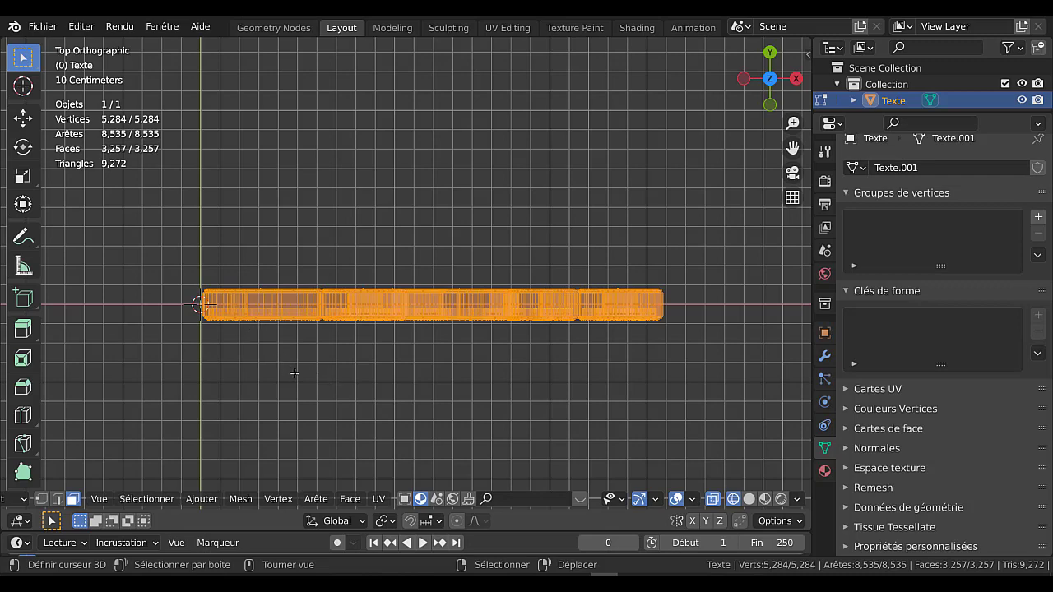
mouse_move(295, 373)
middle_mouse_down()
mouse_move(453, 223)
mouse_move(497, 269)
middle_mouse_up()
key("alt+z")
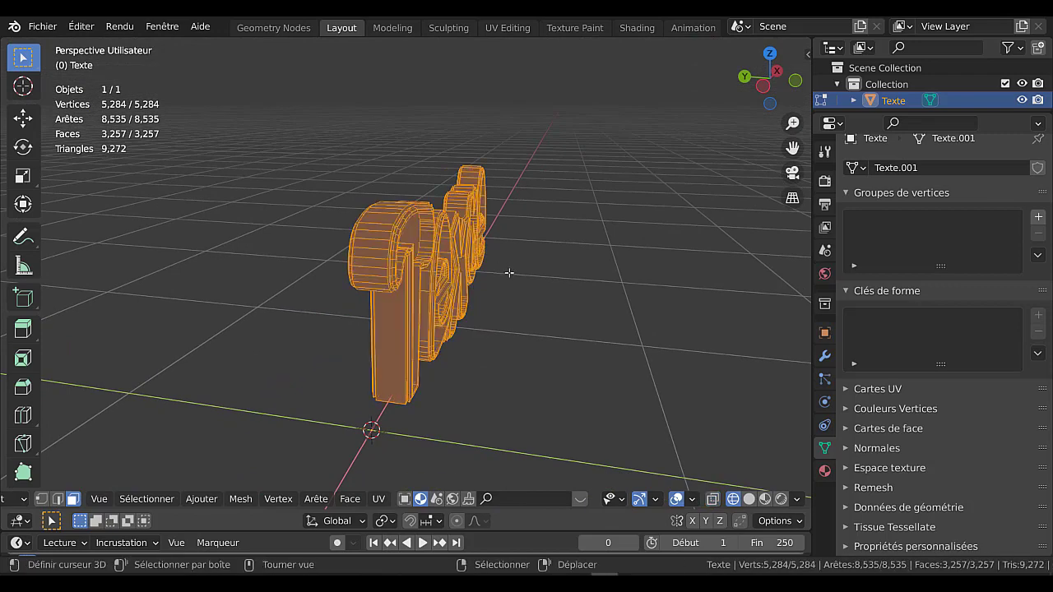
middle_click_drag(497, 310, 367, 401)
key("KP_7")
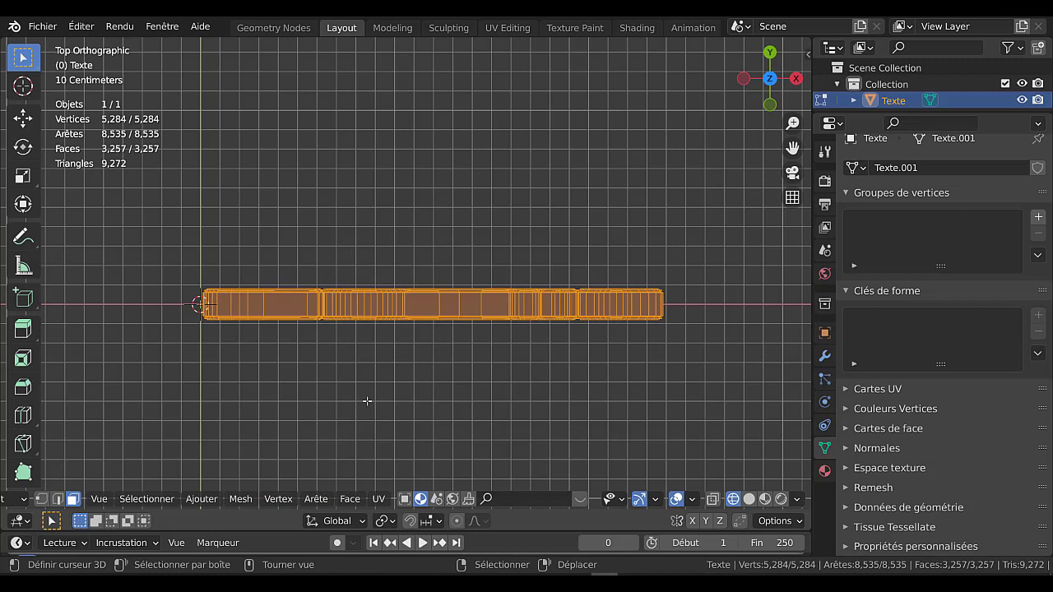
key("q")
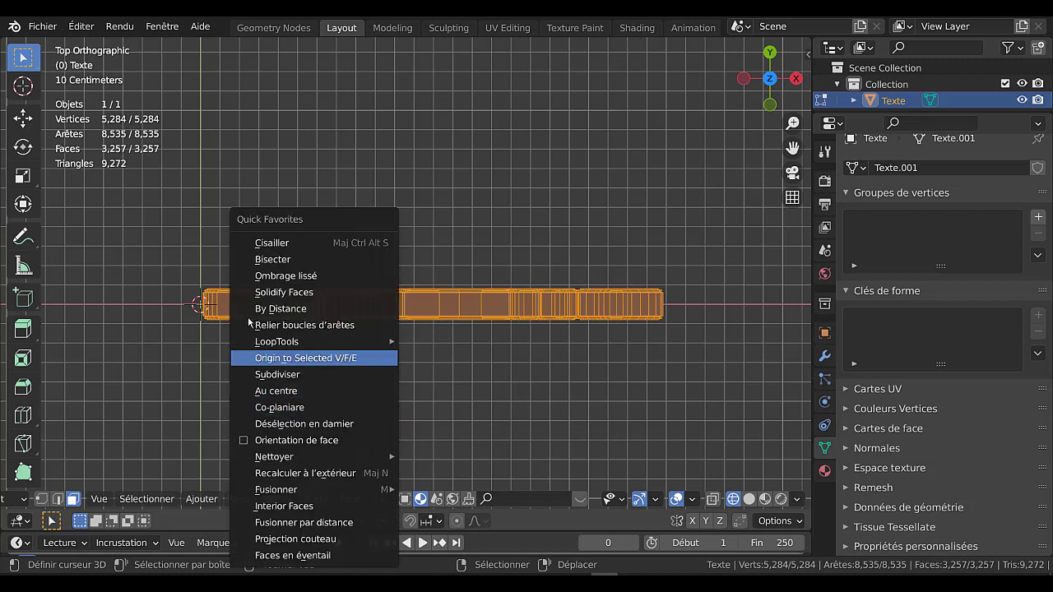
left_click(268, 262)
left_click_drag(191, 304, 712, 304)
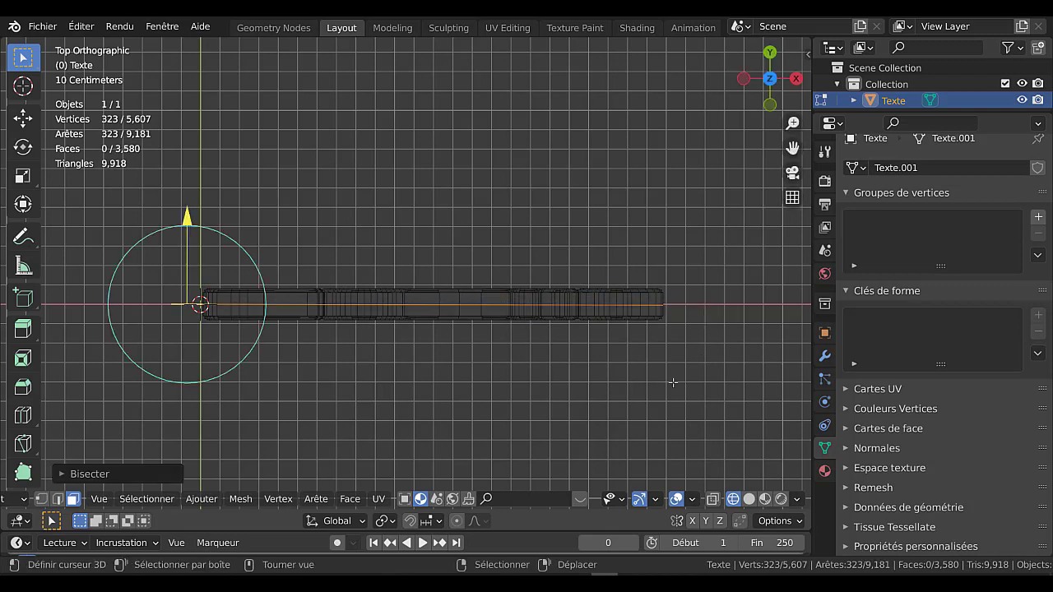
Bevel the bisected edge loop around the letters' sides to a width of about 0.041 m
middle_click_drag(673, 383, 716, 330)
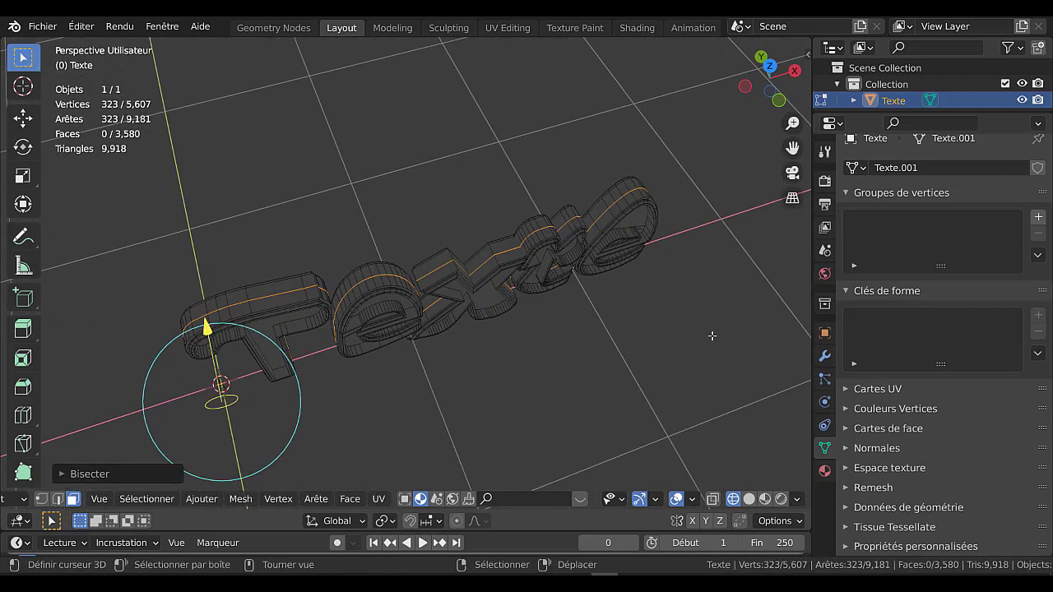
key("ctrl+b")
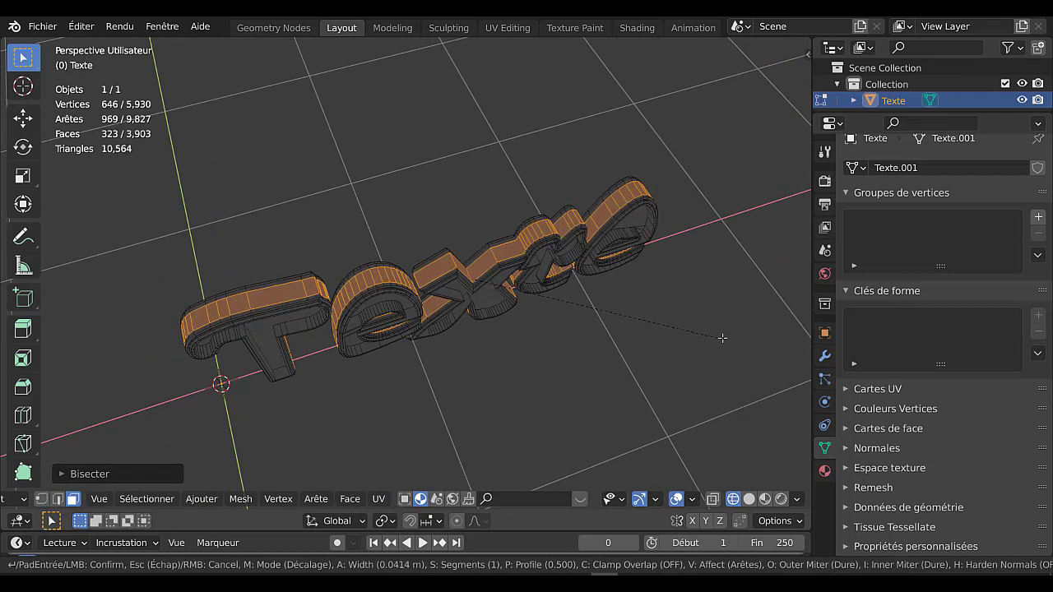
left_click(722, 339)
Extrude the bevelled side faces along their normals about 0.05 m inward into the letters
middle_click_drag(679, 321, 560, 268)
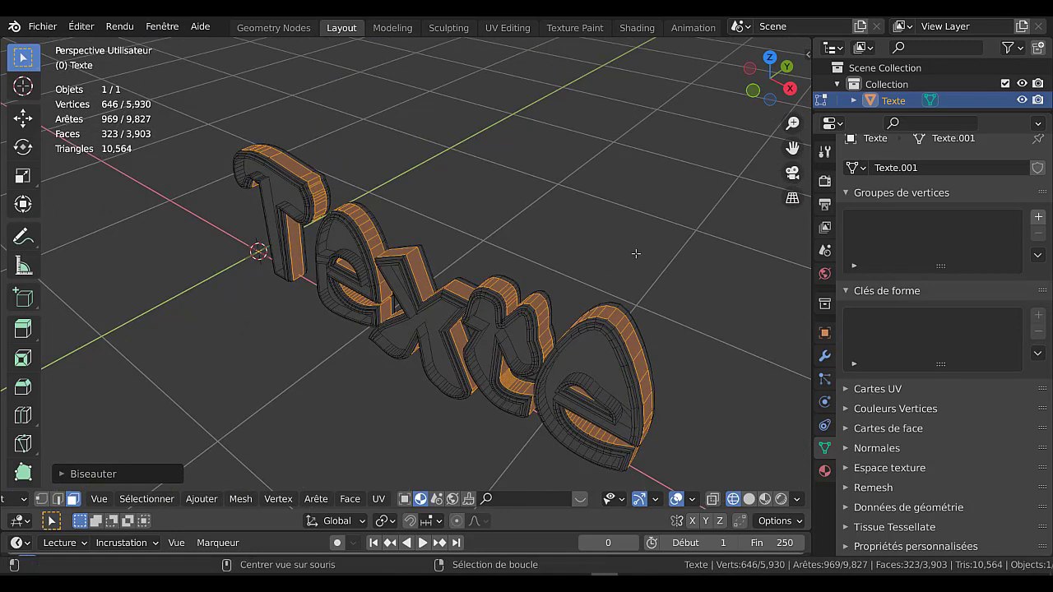
key("alt+e")
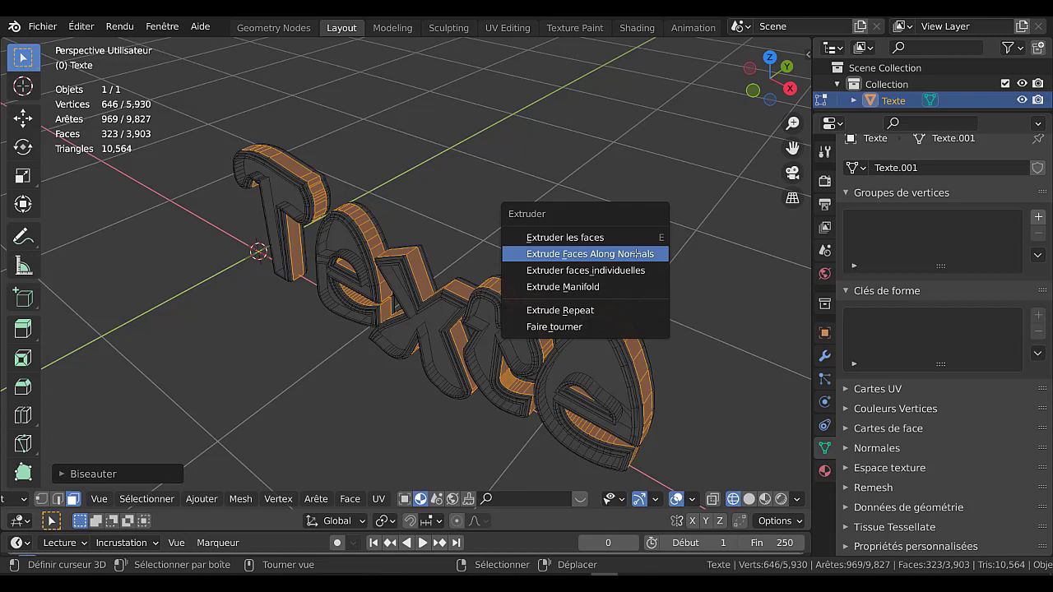
left_click(636, 254)
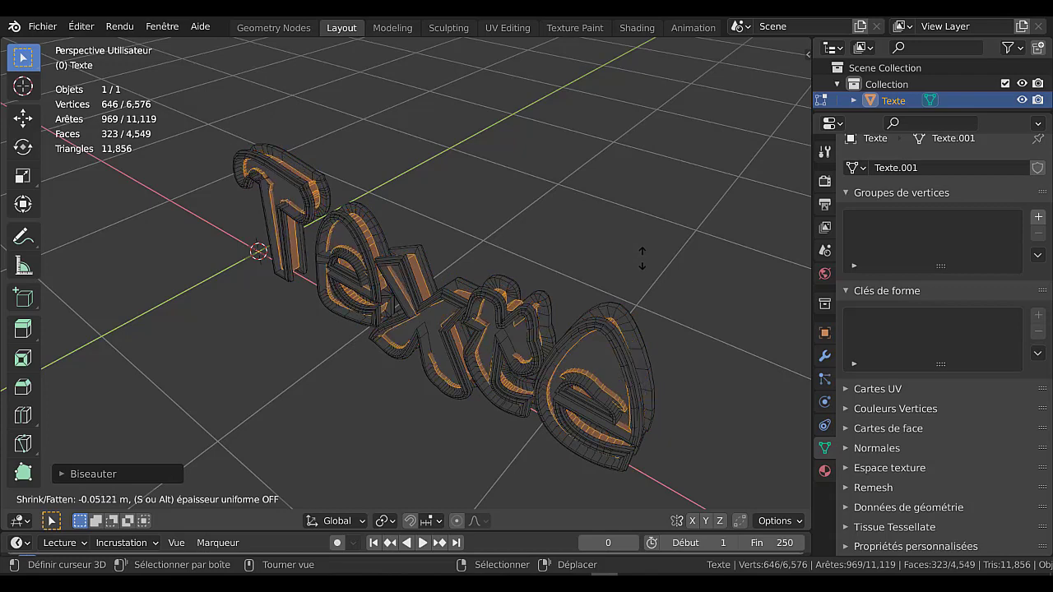
left_click(645, 254)
Inspect the grooved letters in solid shading in Object Mode and Edit Mode, and undo the inward extrusion of the side faces
left_click(749, 499)
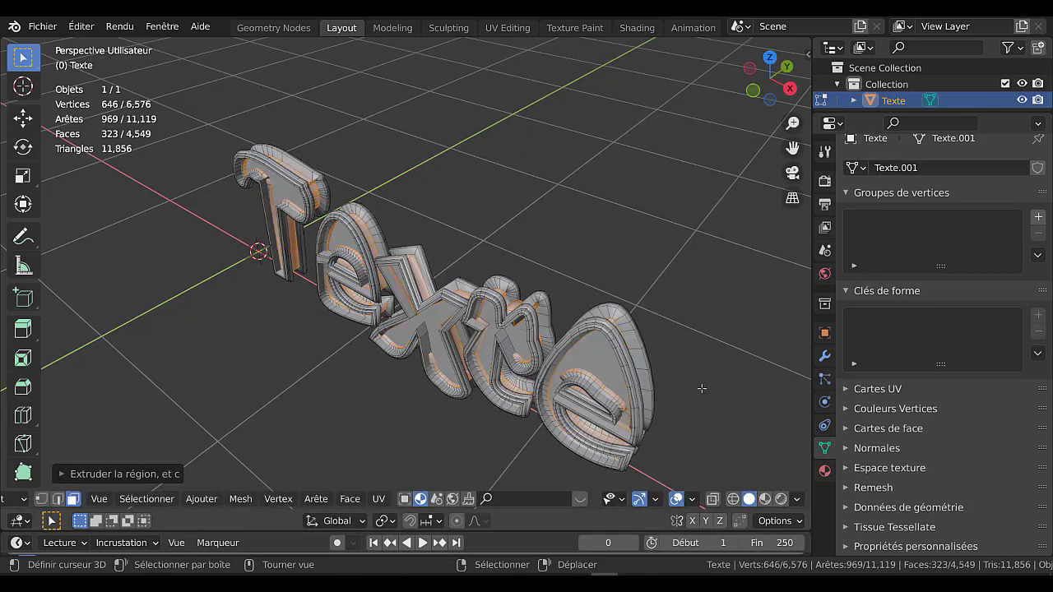
mouse_move(686, 383)
middle_mouse_down()
mouse_move(616, 364)
mouse_move(636, 375)
mouse_move(611, 399)
mouse_move(649, 421)
mouse_move(642, 385)
mouse_move(722, 383)
mouse_move(672, 375)
middle_mouse_up()
key("Tab")
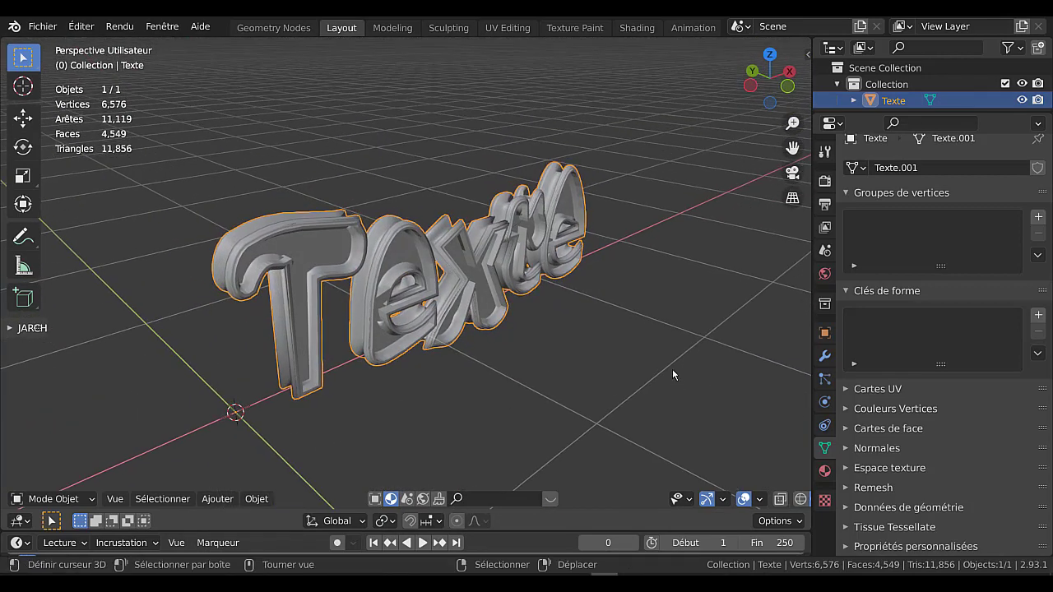
scroll(670, 400, "up", 3)
key("Tab")
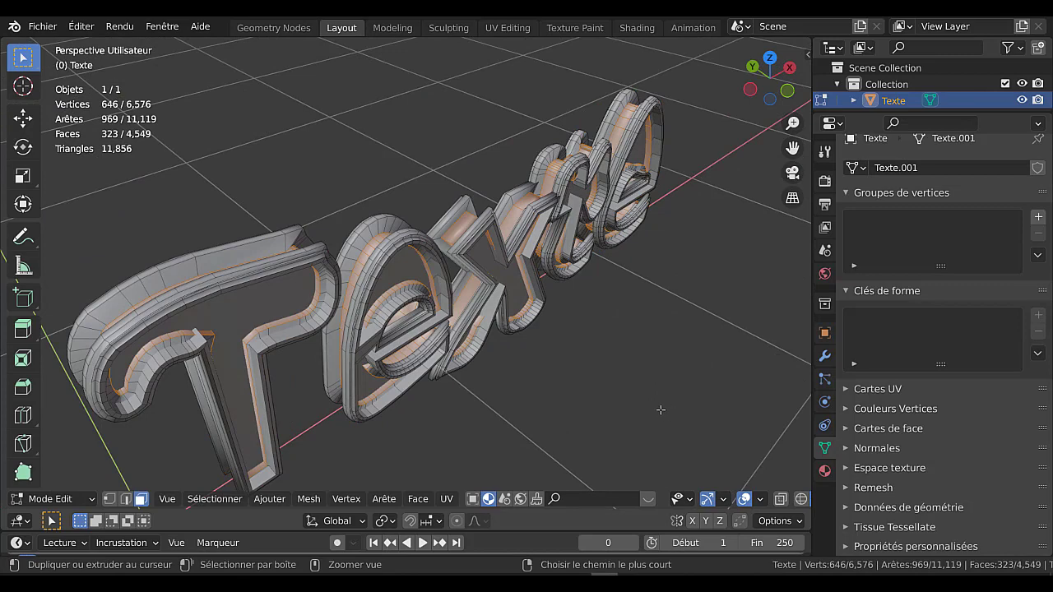
key("Tab")
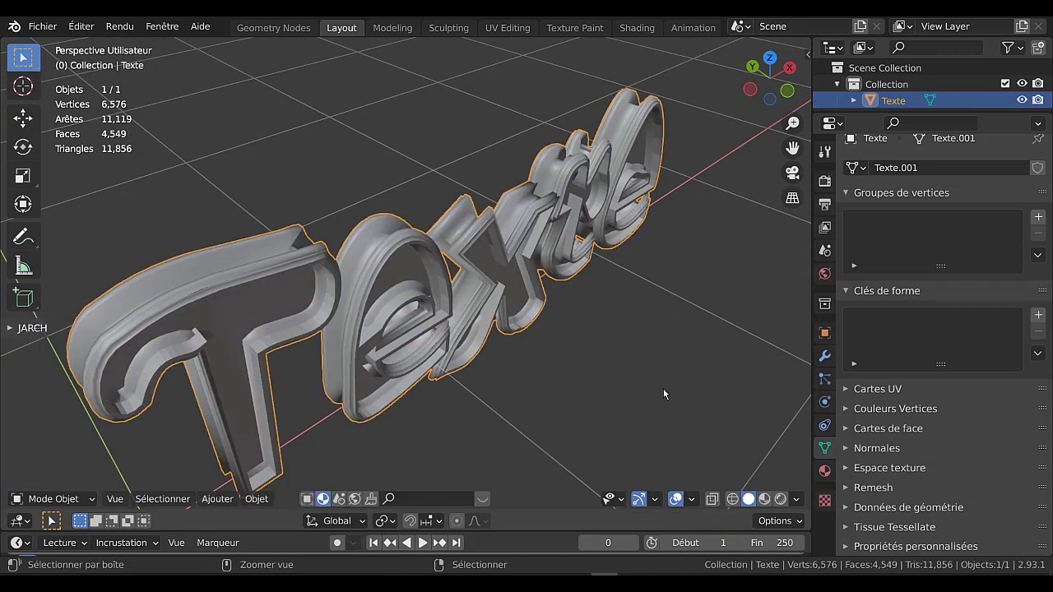
key("Tab")
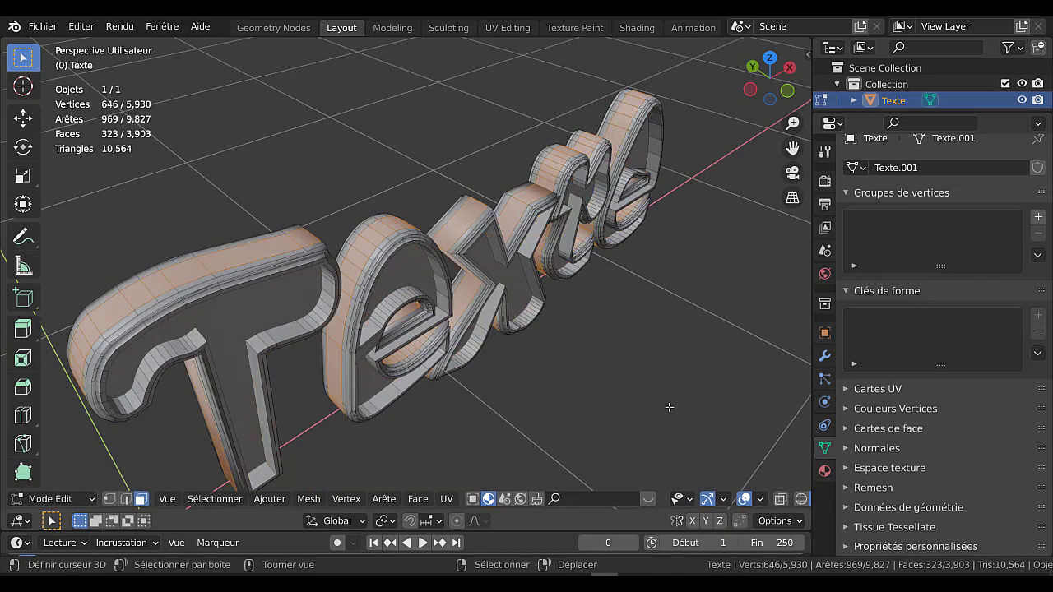
key("s")
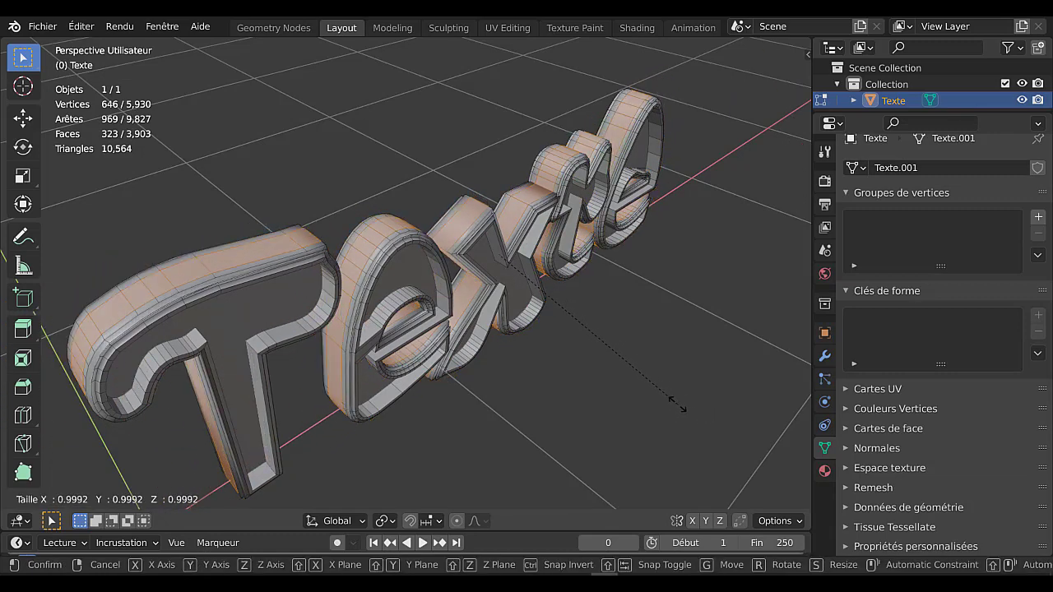
left_click(673, 407)
middle_click_drag(567, 420, 446, 416)
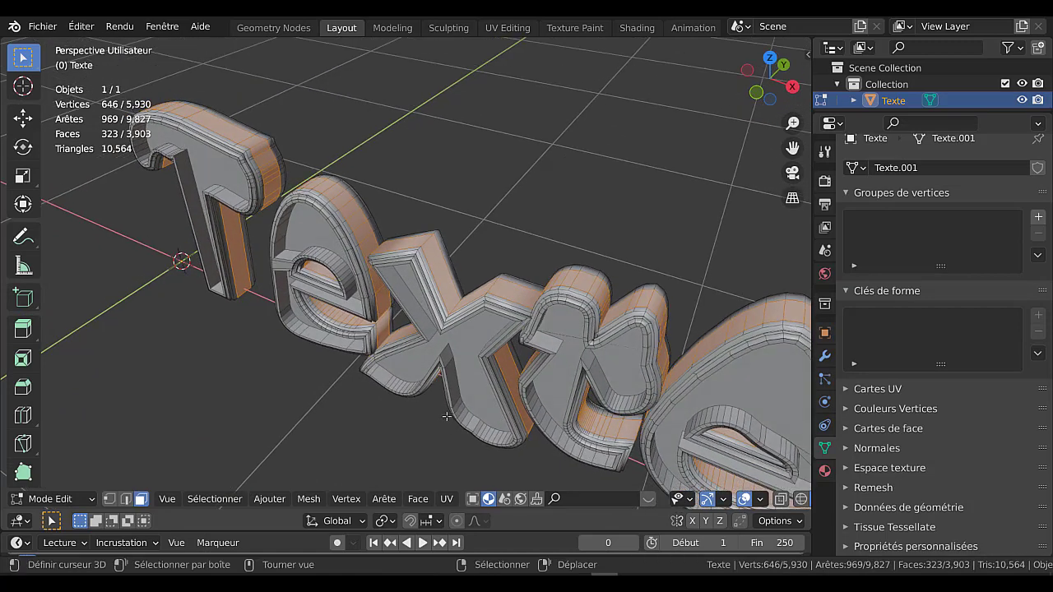
Try extruding only the edges of the selected side faces, undo that extrusion, and leave X-ray display off
left_click(384, 498)
left_click(403, 485)
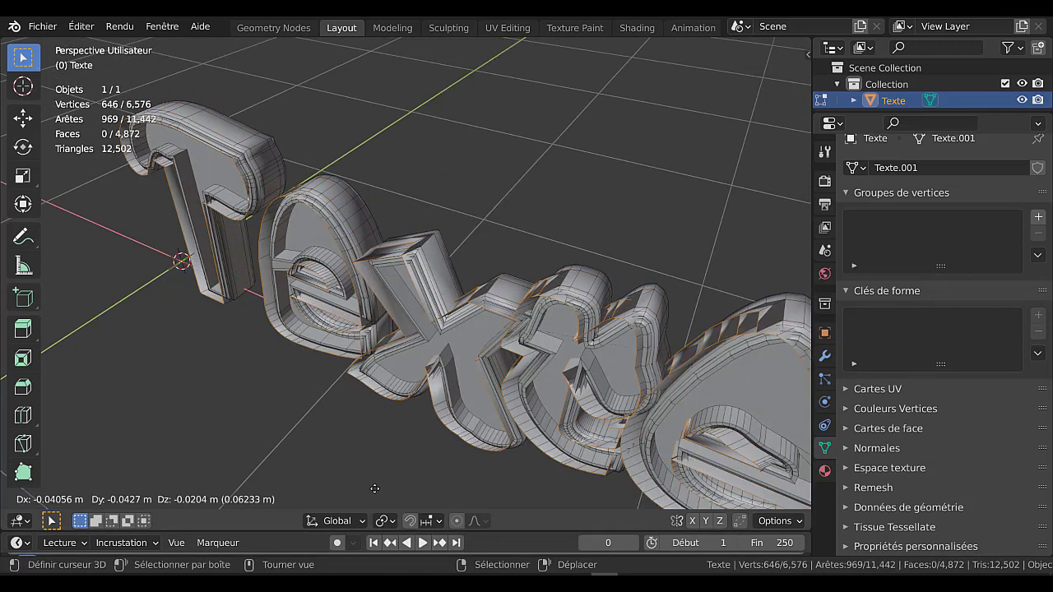
right_click(402, 487)
key("alt+e")
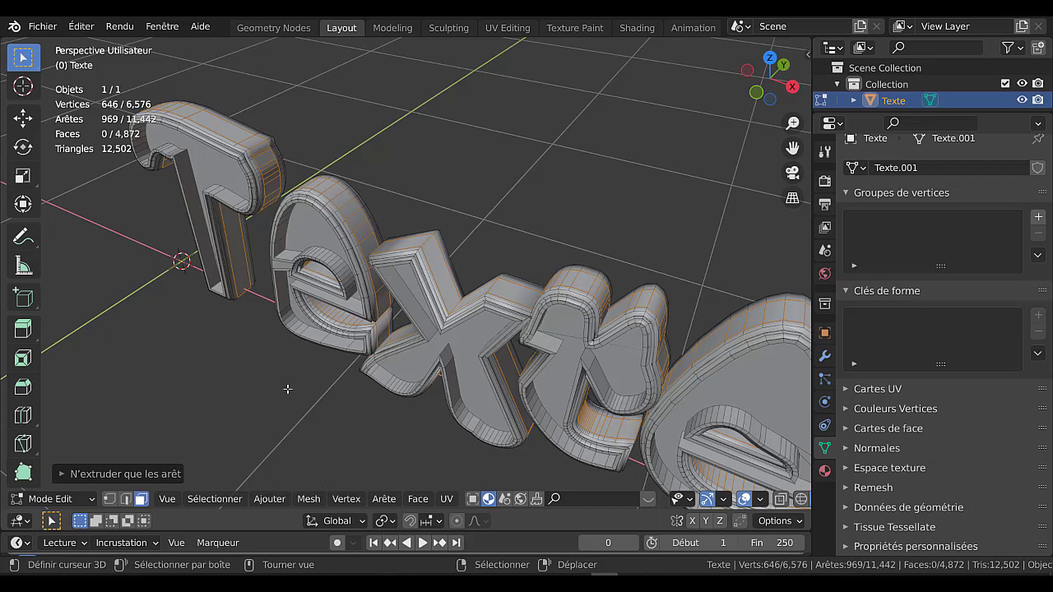
key("alt+e")
key("alt+z")
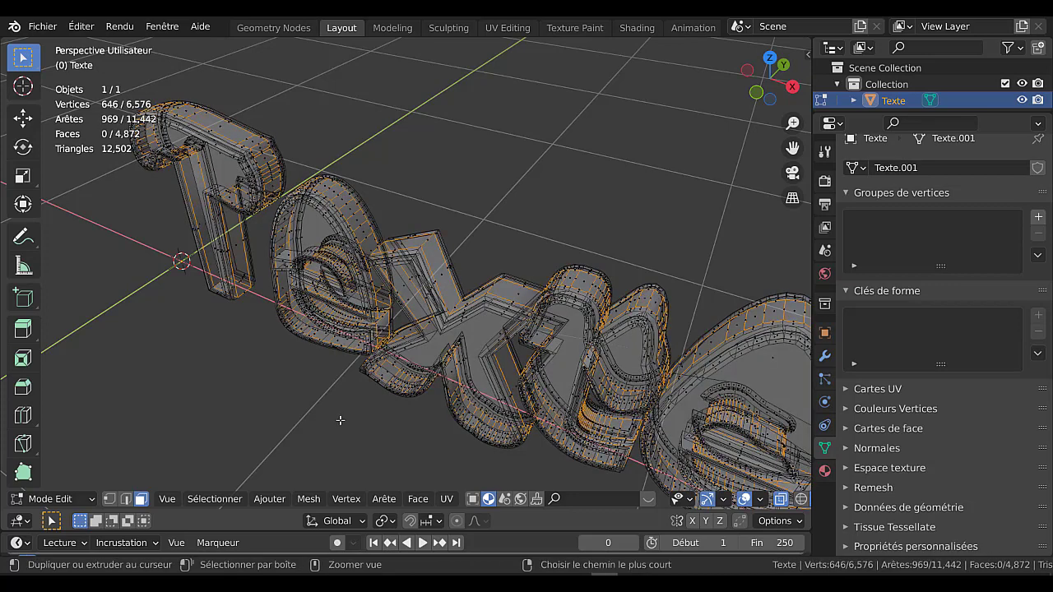
key("ctrl+z")
middle_click_drag(350, 425, 377, 427)
key("alt+e")
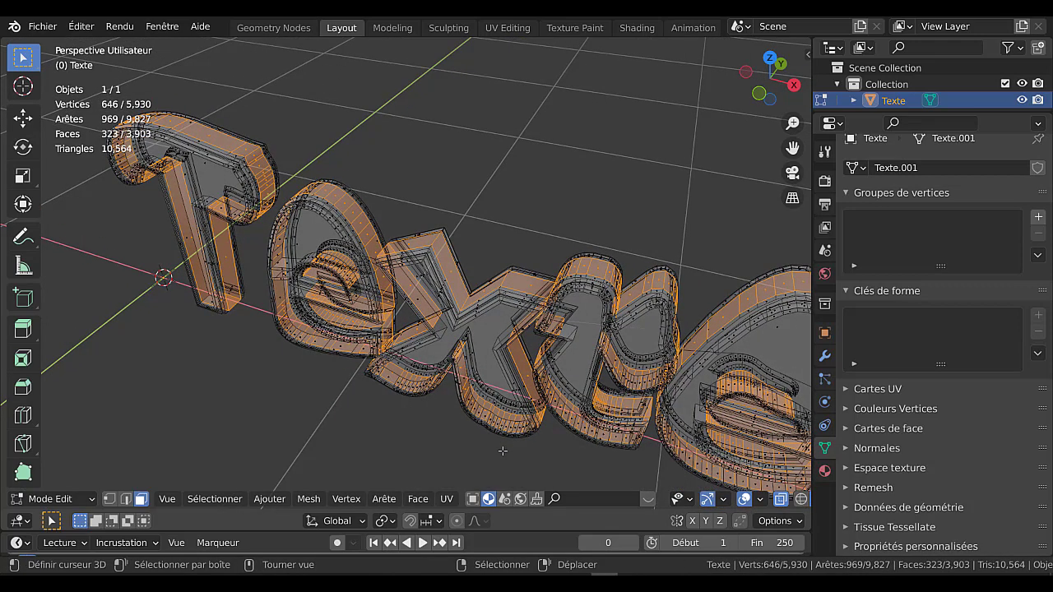
scroll(737, 506, "down", 2)
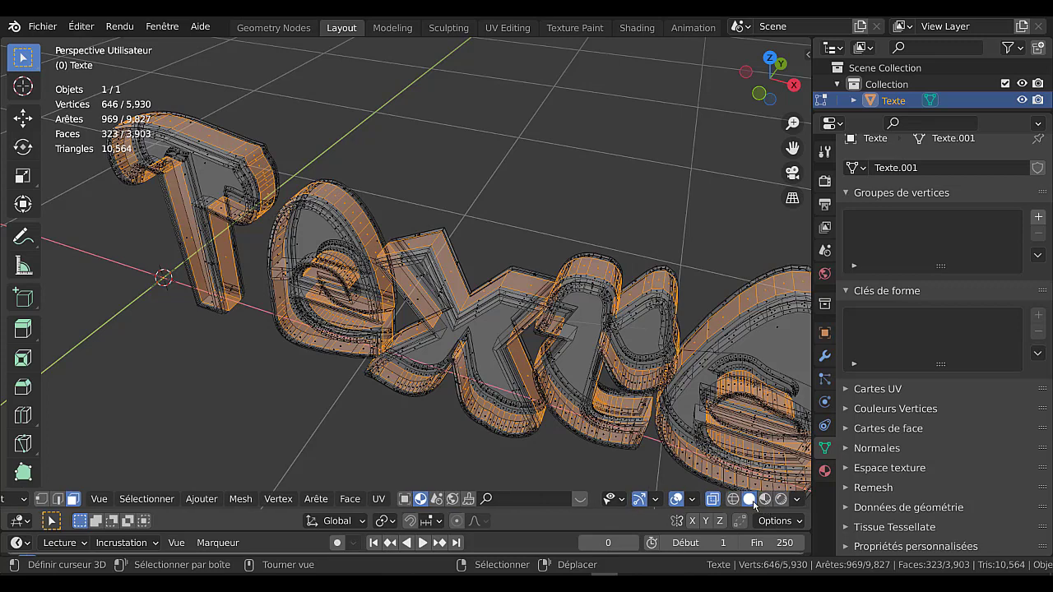
key("alt+z")
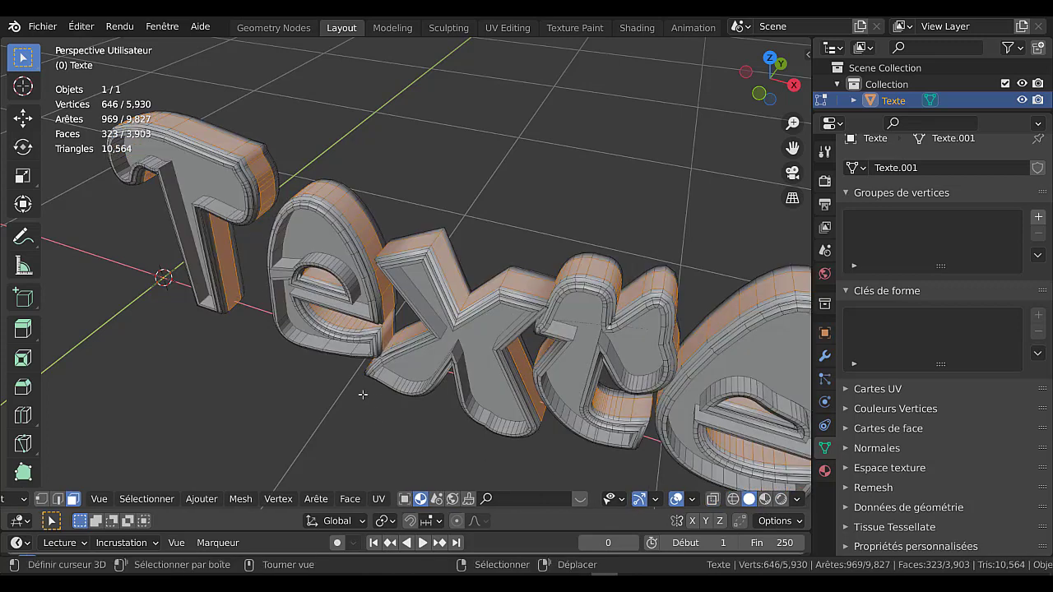
Extrude the selected side faces of the letters outward along their normals by about 0.052 m
key("alt+e")
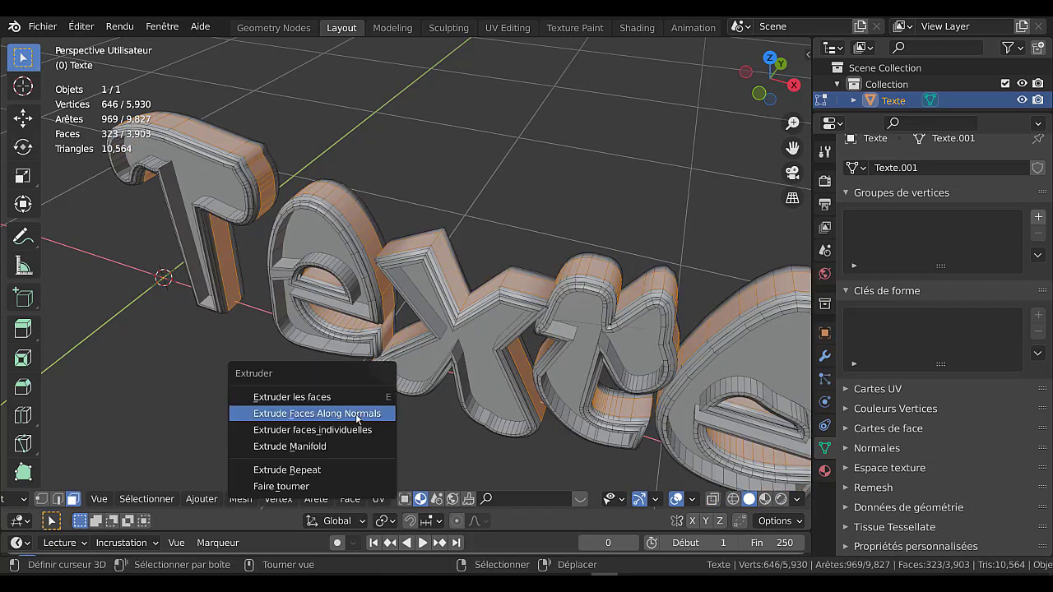
left_click(356, 415)
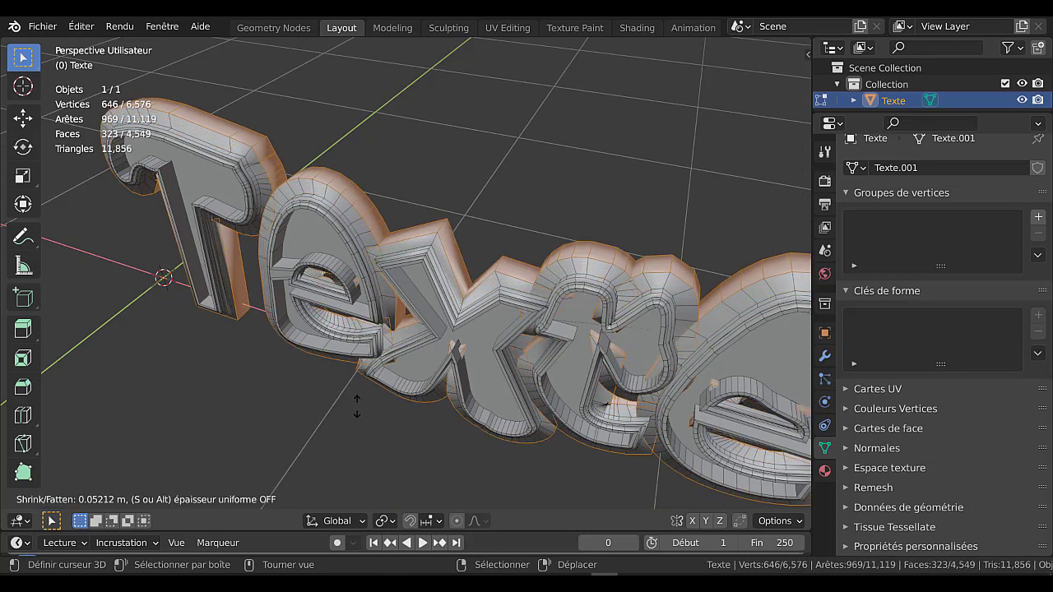
left_click(358, 411)
mouse_move(358, 411)
middle_mouse_down()
mouse_move(311, 415)
mouse_move(345, 423)
middle_mouse_up()
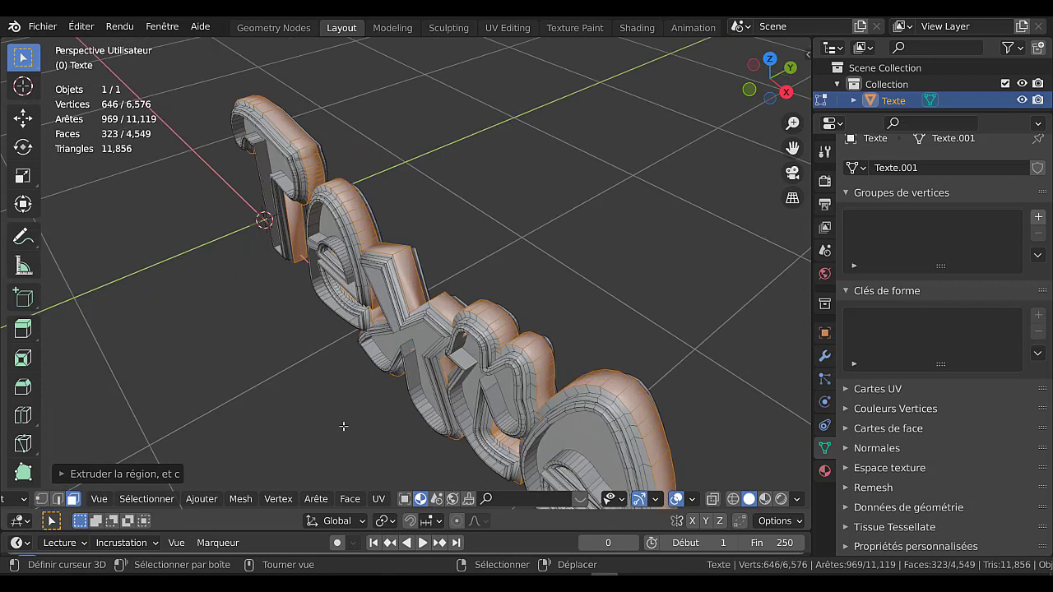
Scale the extruded faces along the global Y axis to about 0.25 and check the result in Object Mode
key("s")
key("y")
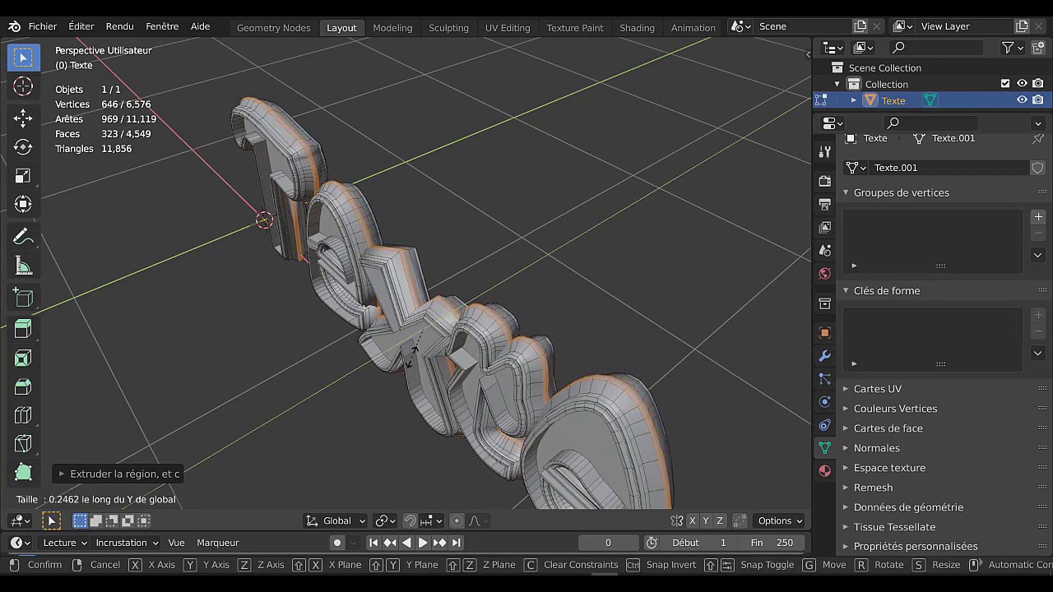
left_click(393, 381)
key("Tab")
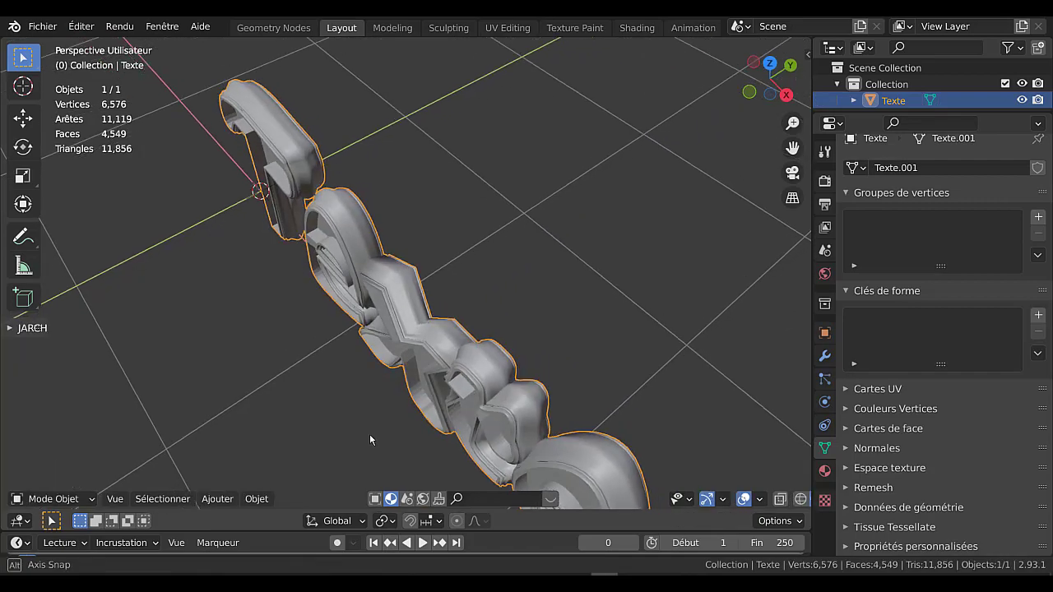
middle_click_drag(370, 434, 537, 354)
Scale the extruded faces uniformly to about 1.22 in Edit Mode and check the whole text in Object Mode
scroll(548, 387, "up", 2)
key("Tab")
key("s")
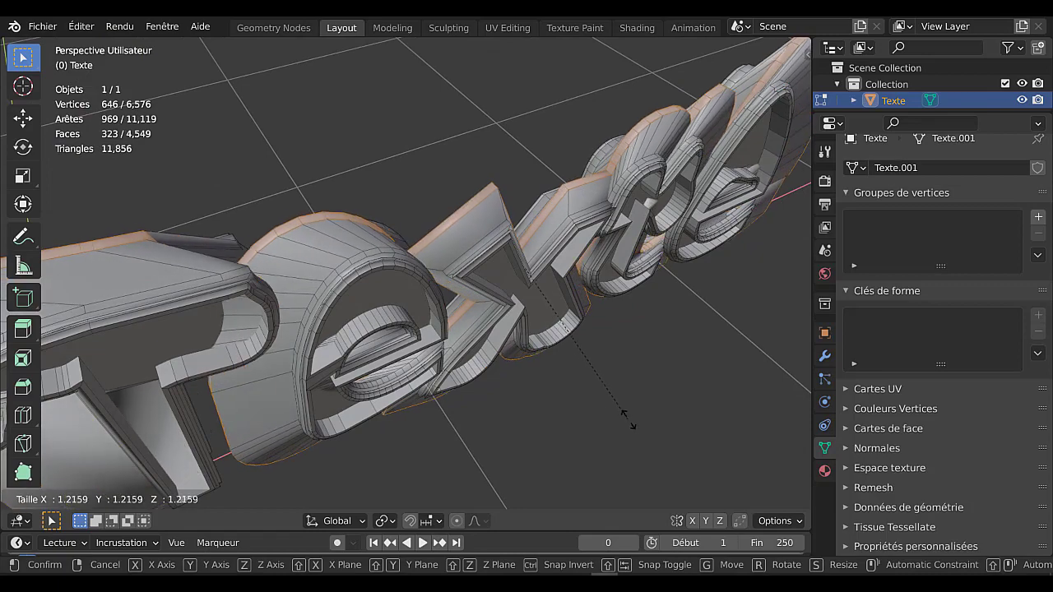
left_click(635, 420)
key("Tab")
scroll(609, 415, "down", 4)
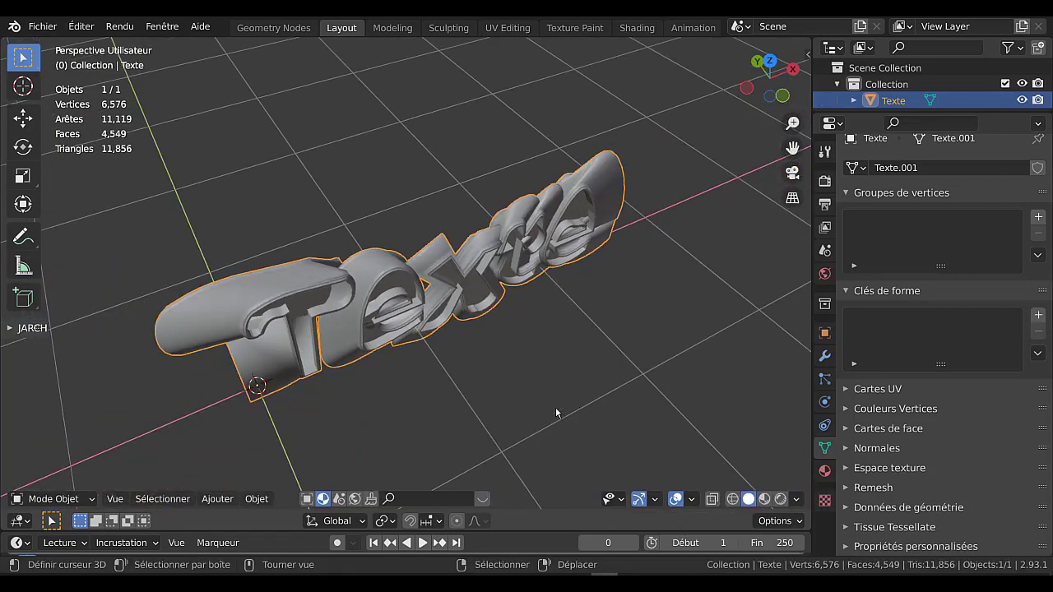
Scale the selected extruded faces down uniformly to about 0.54 in Edit Mode
middle_click_drag(557, 414, 535, 431)
key("Tab")
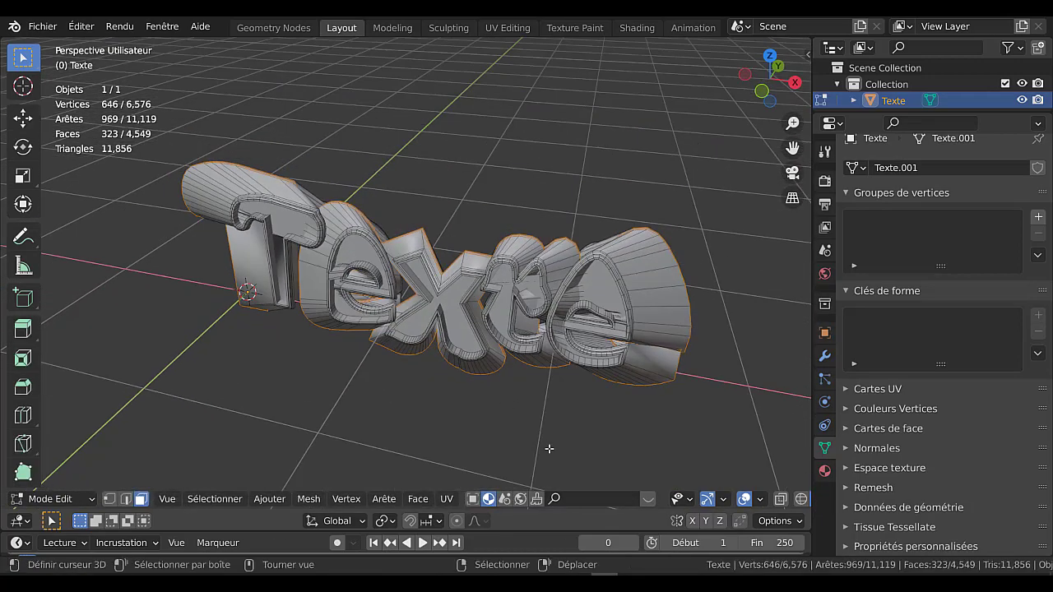
key("s")
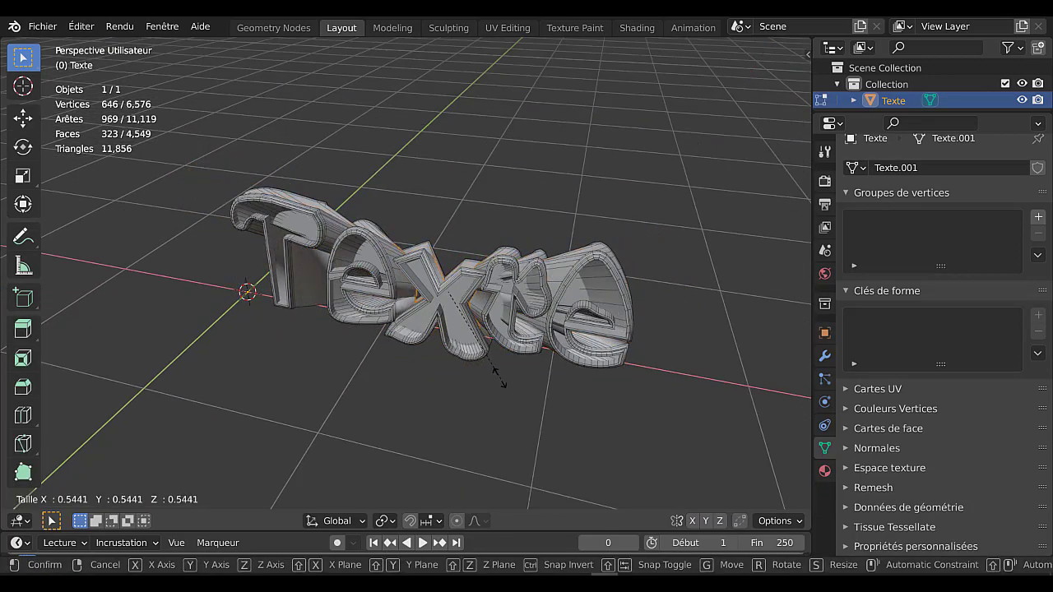
left_click(492, 384)
Move the selected faces far back behind the letters along the global Y axis and check the shape in Object Mode
middle_click_drag(491, 383, 391, 397)
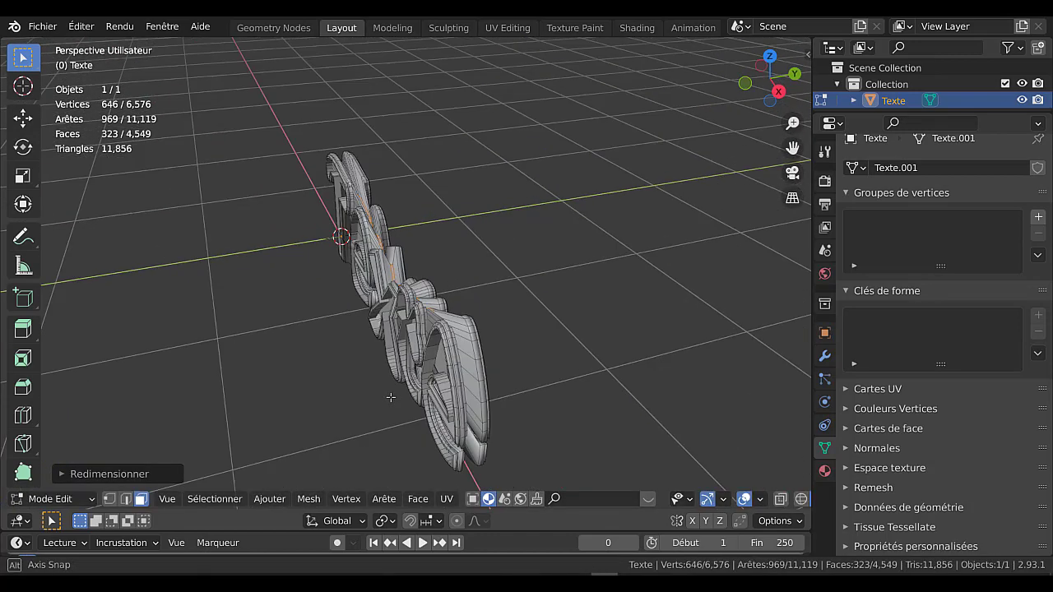
key("e")
key("y")
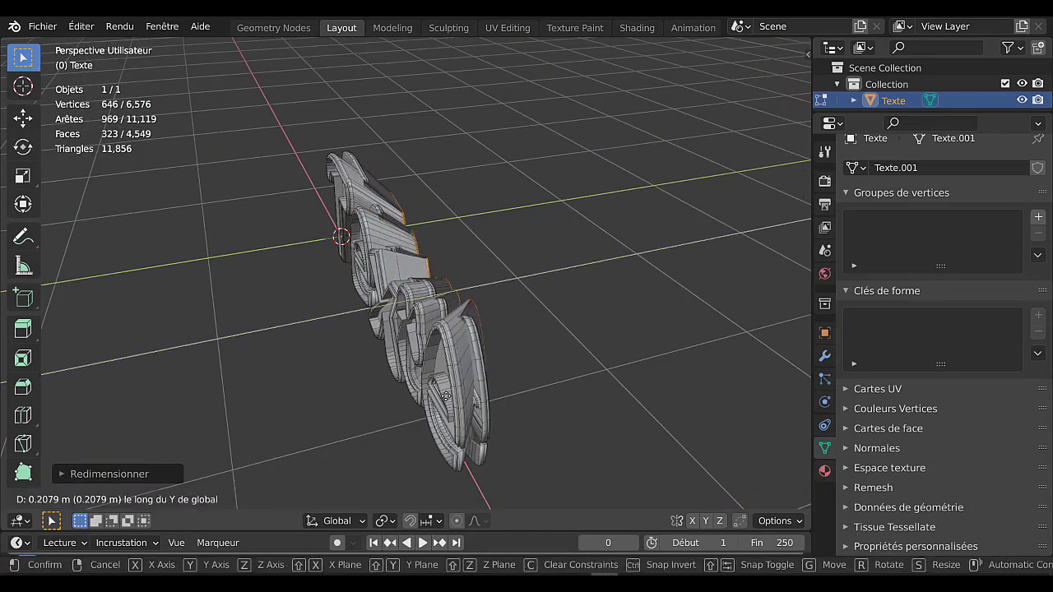
left_click(518, 404)
key("Tab")
middle_click_drag(382, 404, 493, 383)
key("Tab")
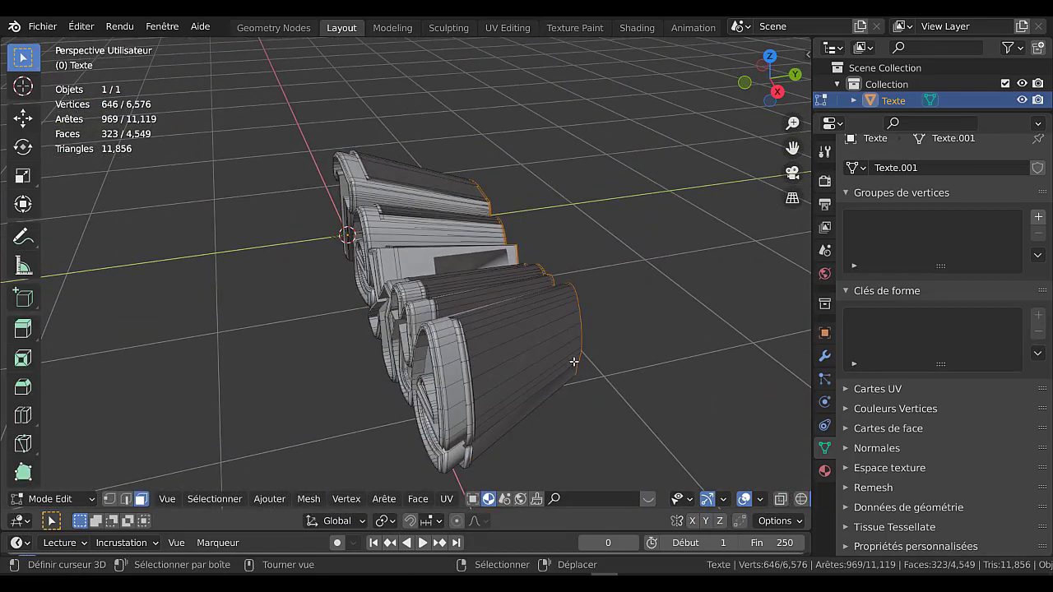
Try scaling the rear faces up about 2.6 times and inspect the flared text in Object Mode
middle_click_drag(574, 362, 576, 383)
key("s")
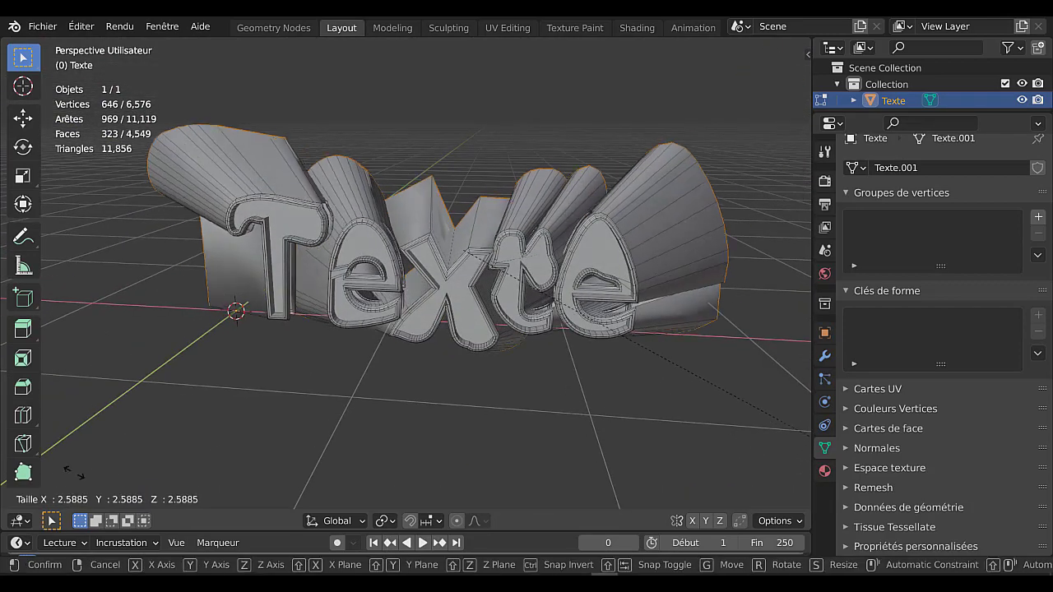
left_click(195, 471)
key("Tab")
middle_click_drag(379, 471, 395, 356)
scroll(394, 356, "up", 3)
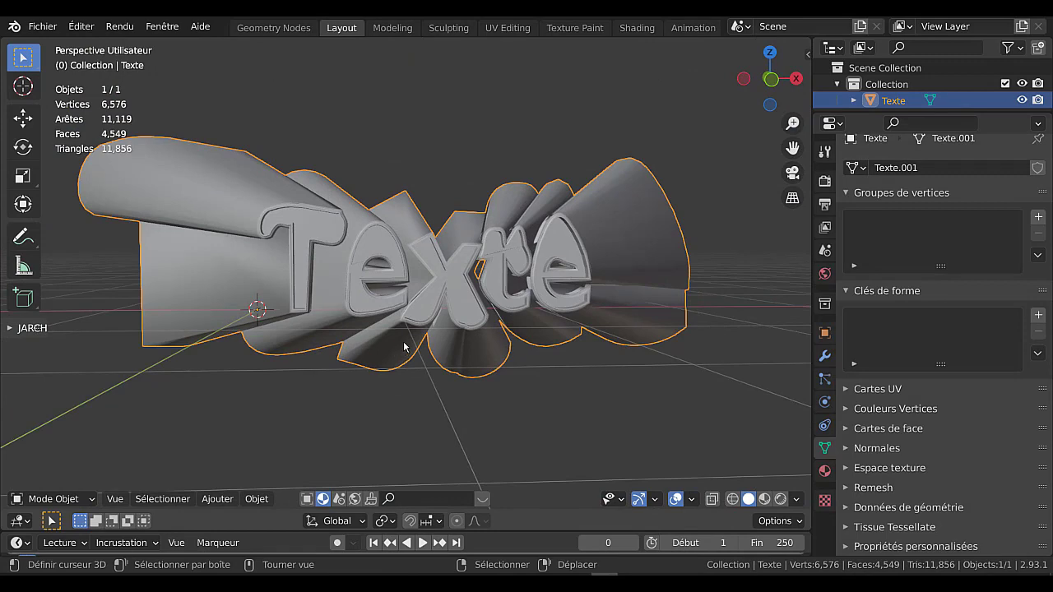
middle_click_drag(571, 419, 516, 397)
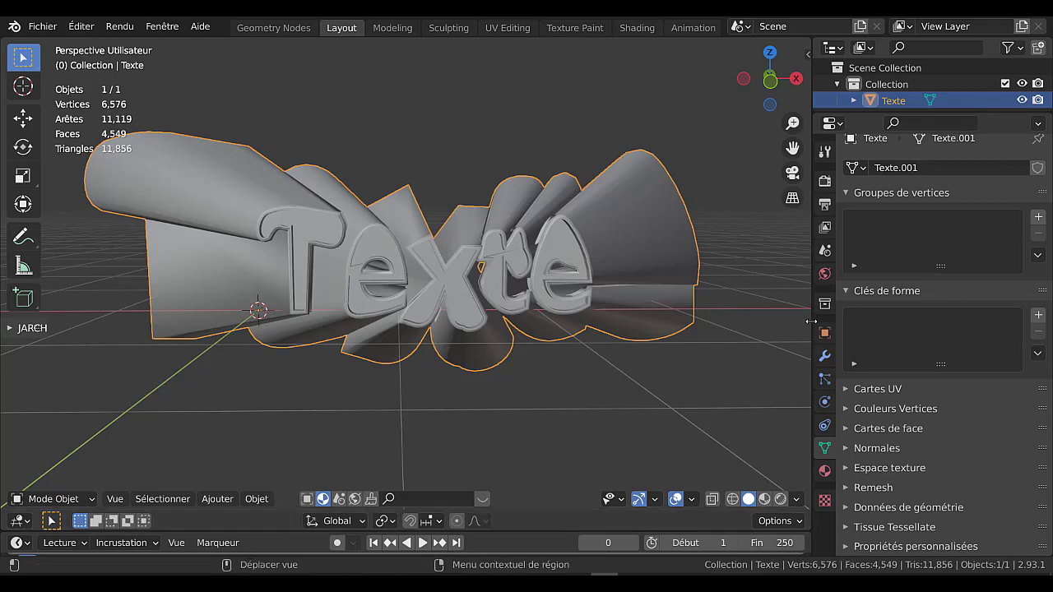
left_click_drag(813, 356, 819, 356)
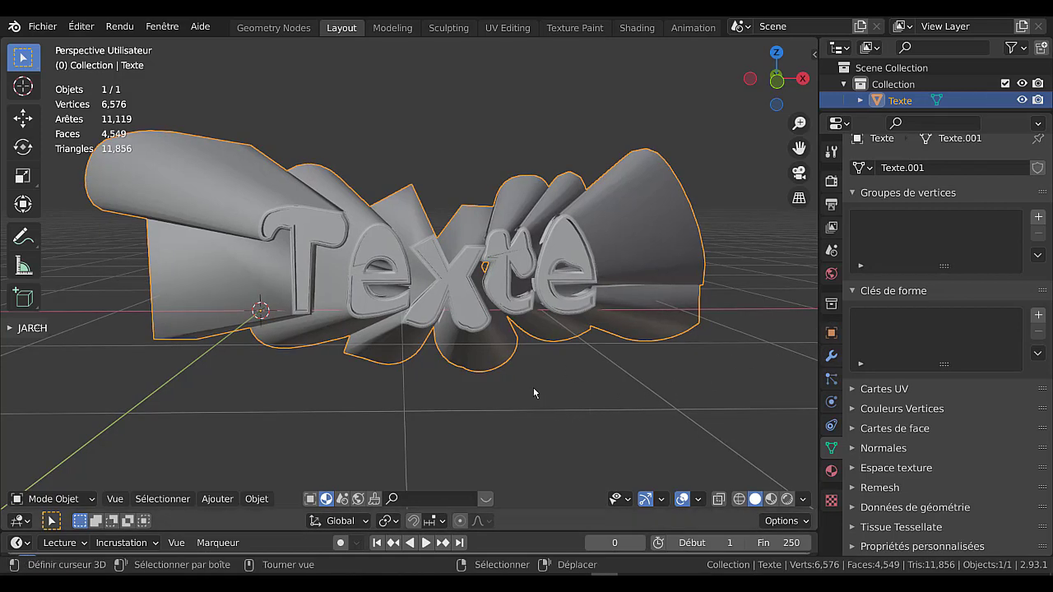
Undo the enlargement of the rear faces, look over the narrowed text and return to Object Mode
key("Tab")
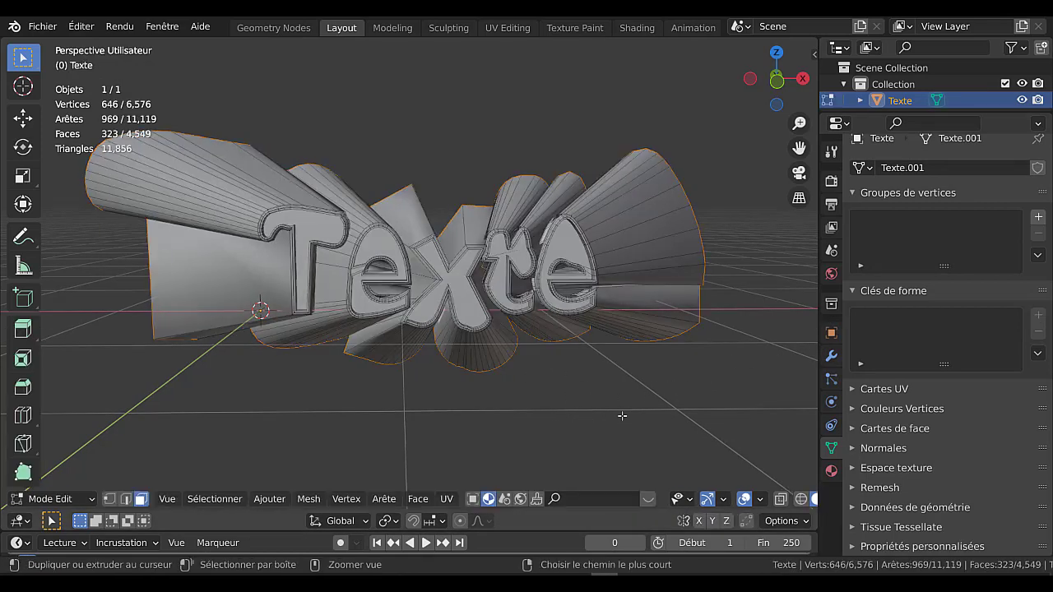
middle_click_drag(631, 407, 728, 477)
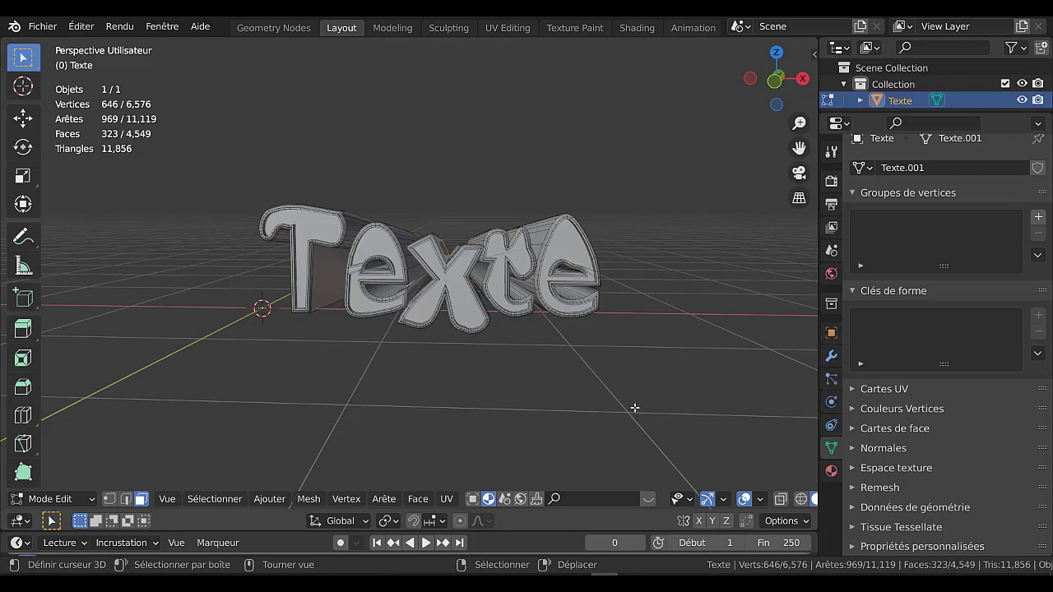
middle_click_drag(550, 351, 541, 289)
middle_click_drag(476, 391, 607, 367)
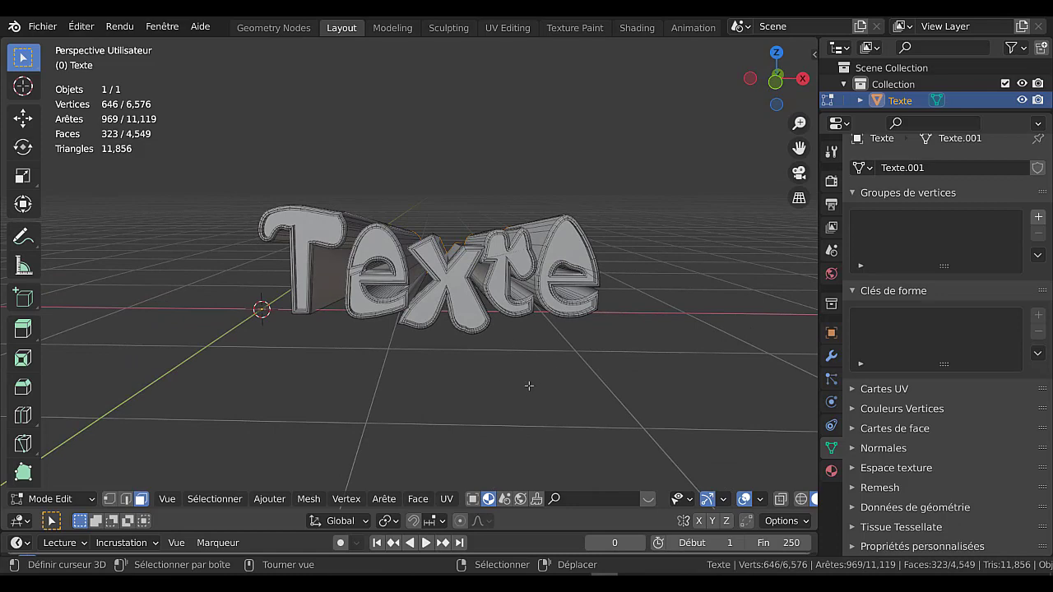
key("Tab")
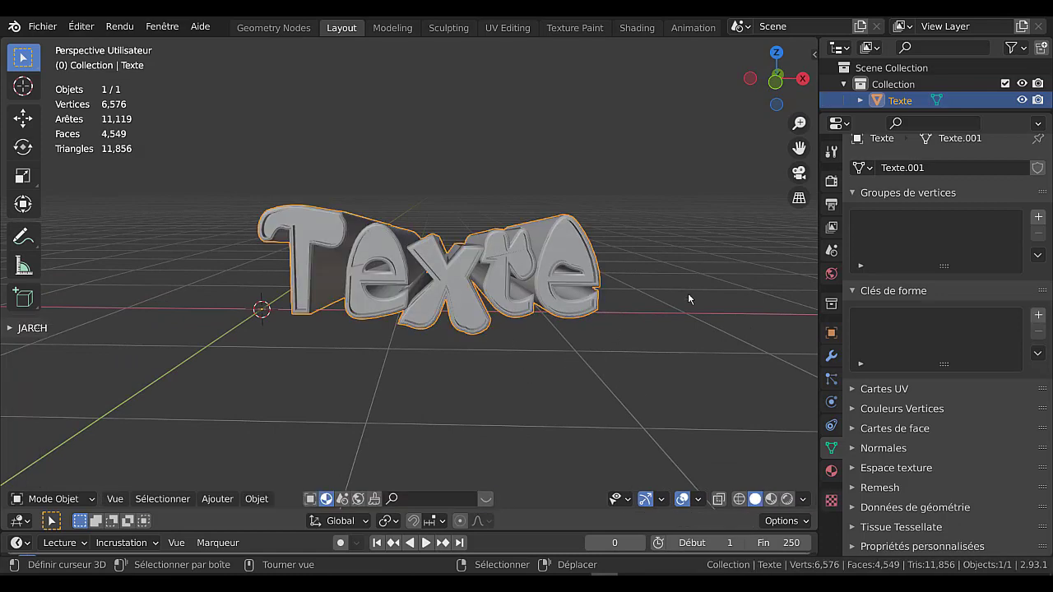
Widen the properties area and add a base shape key and a second shape key to the text
left_click_drag(818, 315, 771, 314)
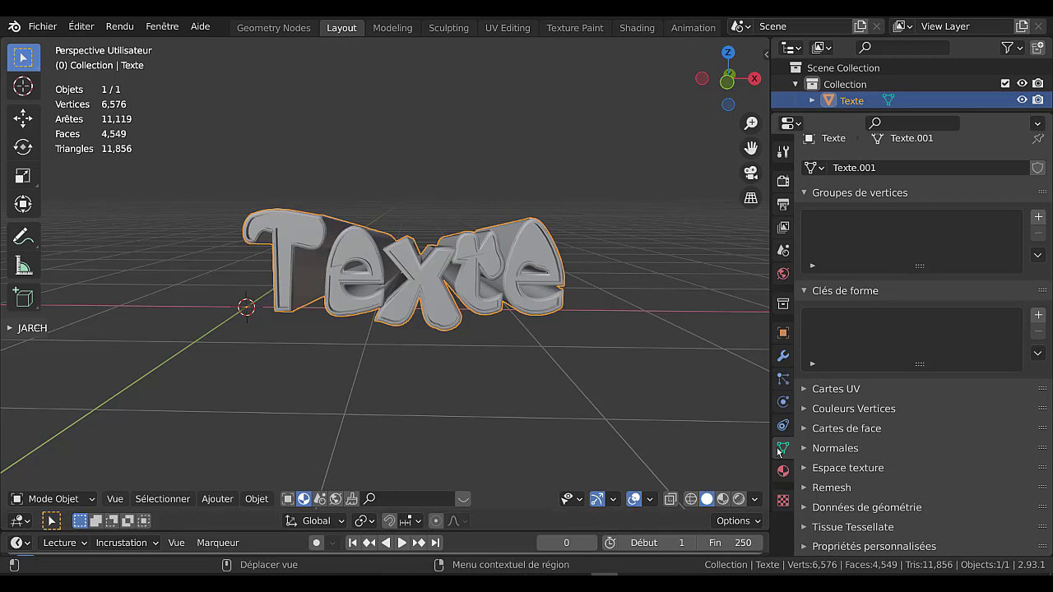
left_click(1038, 316)
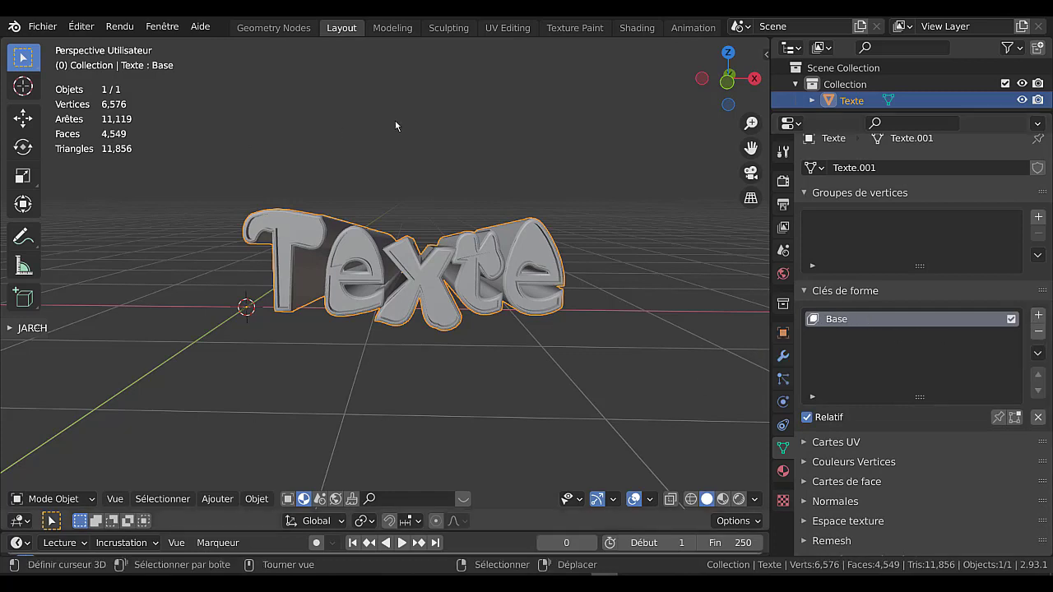
left_click(1039, 317)
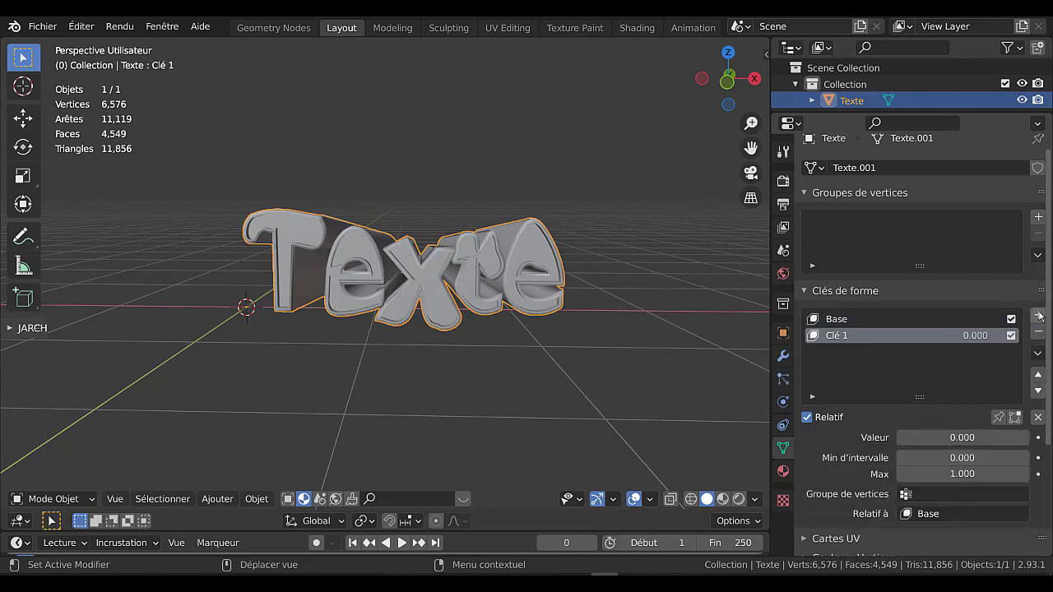
In the second shape key, scale the rear faces up uniformly to about 3.94 and return to Object Mode
key("Tab")
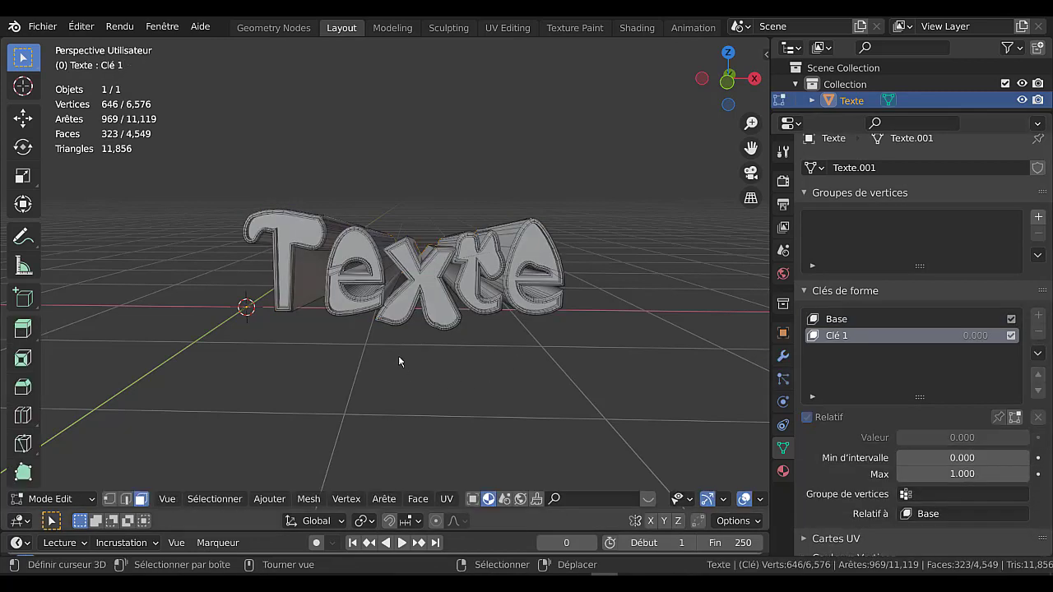
middle_click_drag(500, 375, 470, 377)
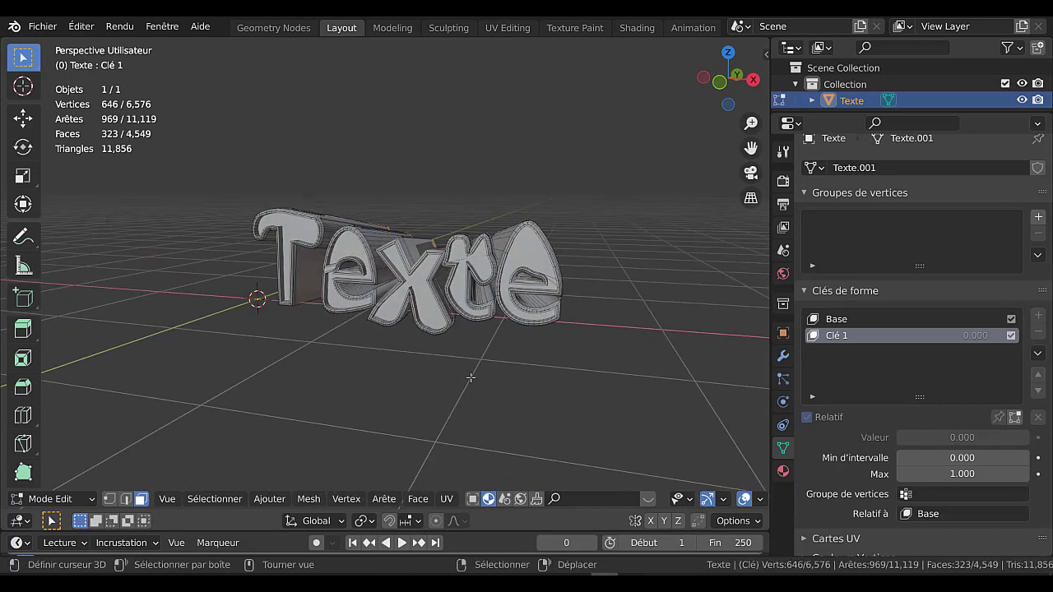
key("s")
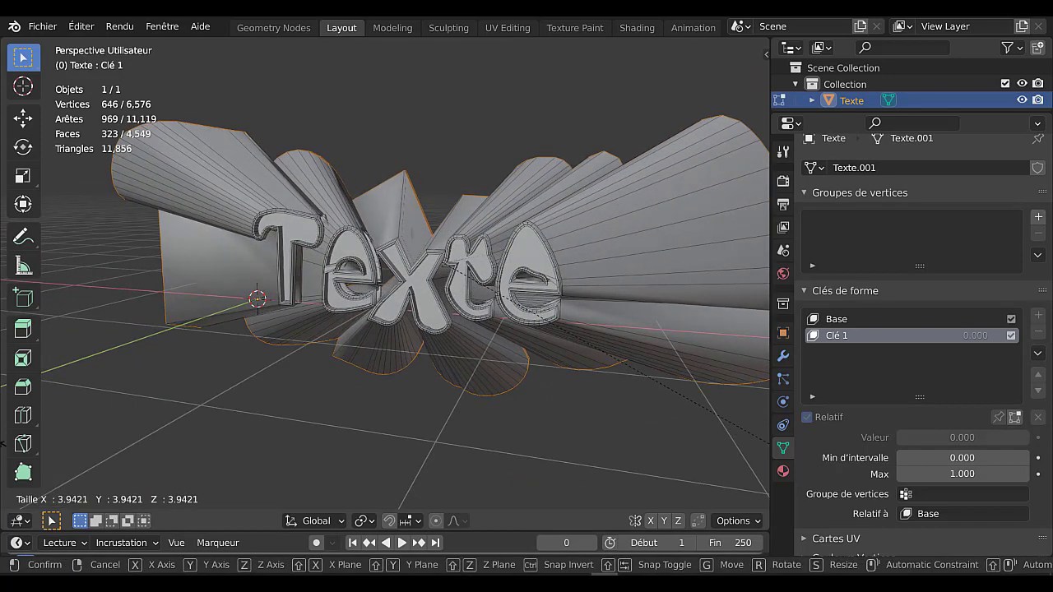
left_click(3, 443)
key("Tab")
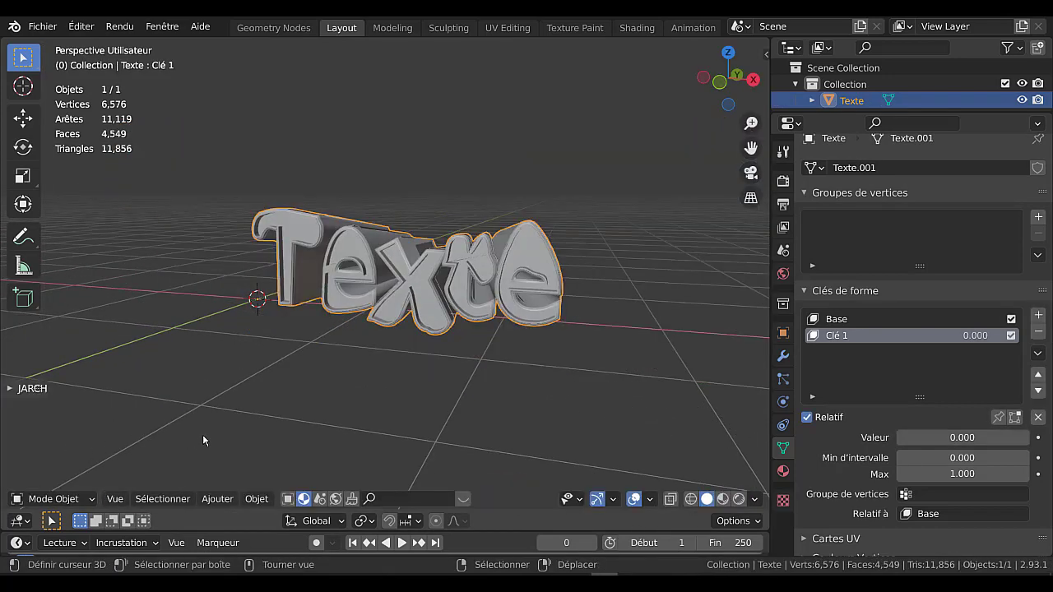
Preview the second shape key's deformation by varying its value, ending at 0.000
middle_click_drag(260, 438, 295, 440)
scroll(417, 431, "up", 1)
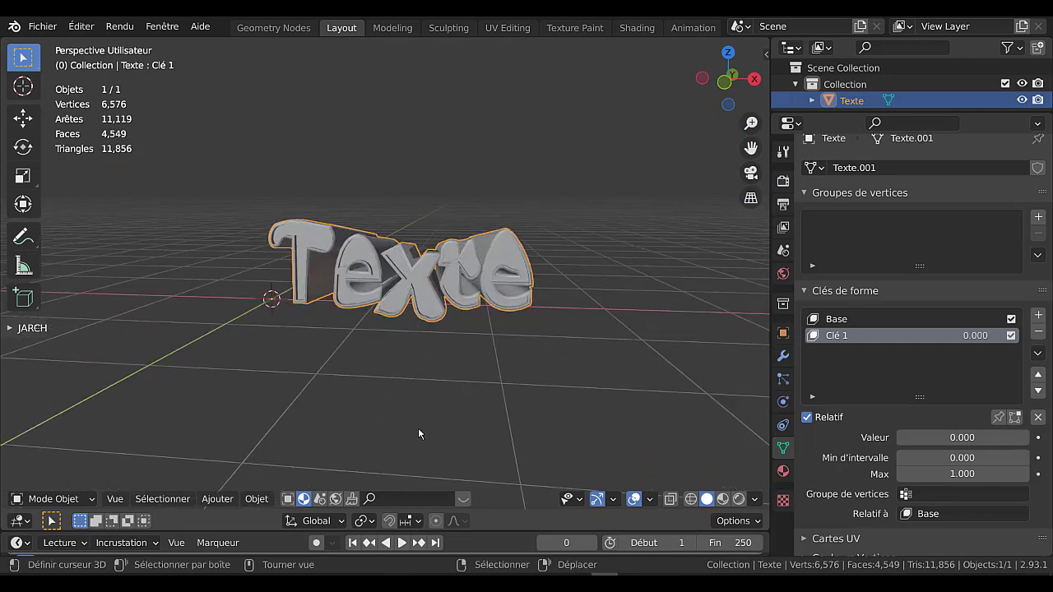
scroll(479, 430, "up", 3)
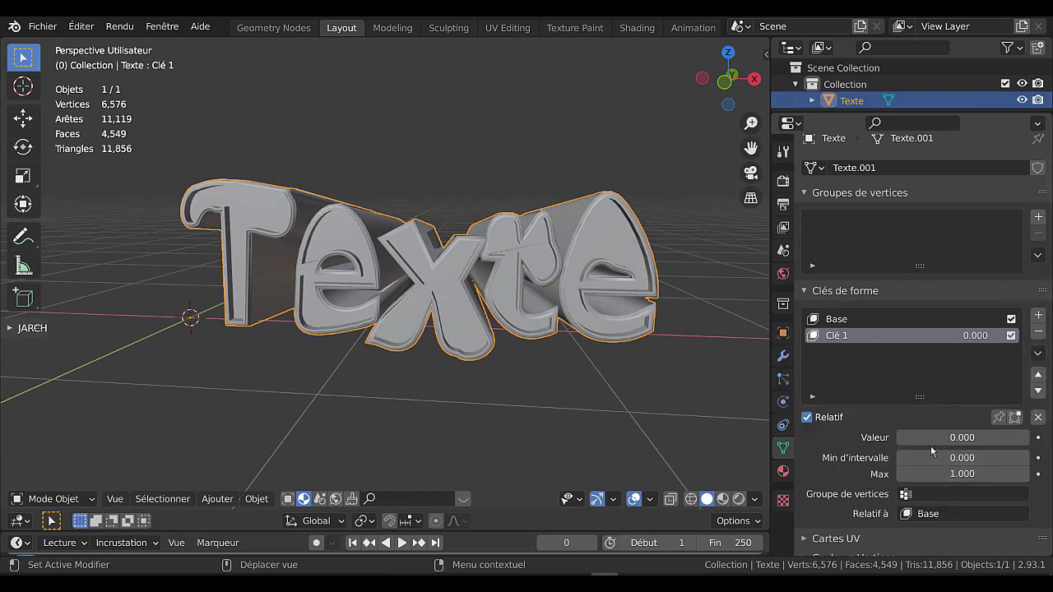
left_click_drag(942, 439, 898, 441)
Show the text in front view, enlarge the timeline area and turn on automatic keyframing
scroll(502, 418, "down", 4)
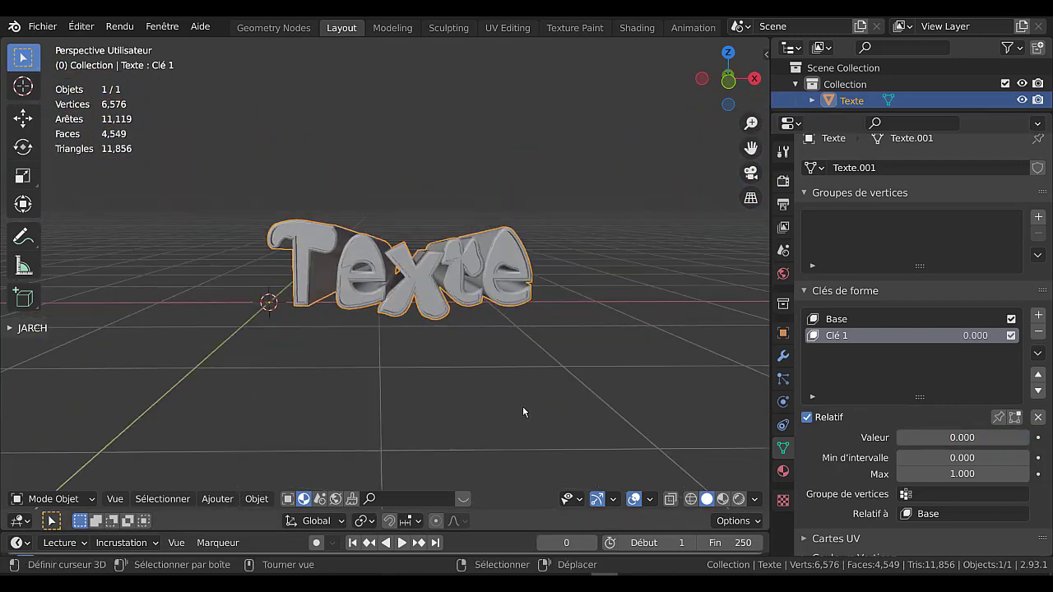
key("KP_1")
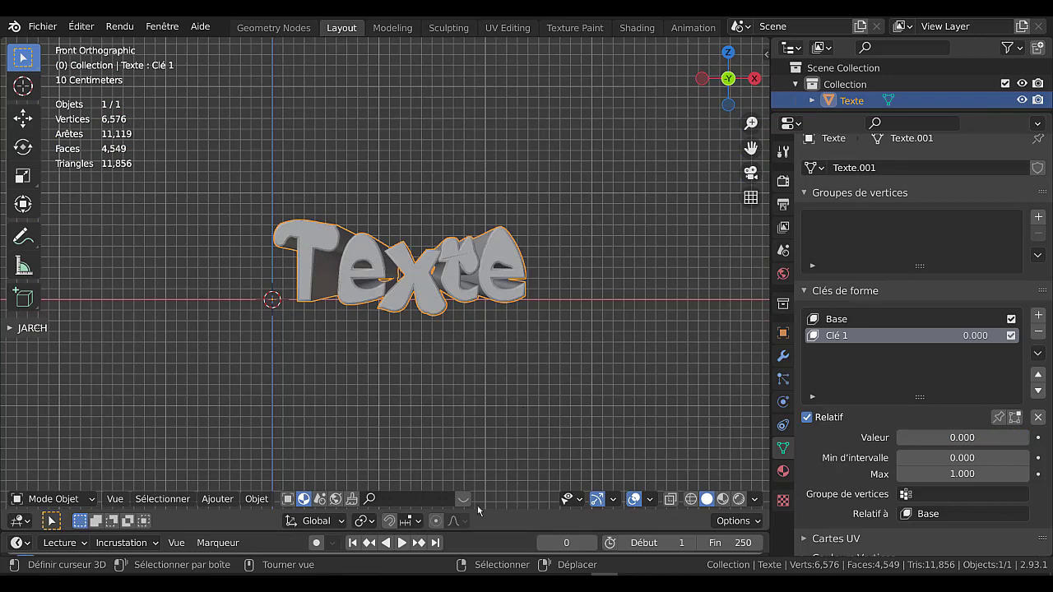
left_click_drag(513, 532, 512, 468)
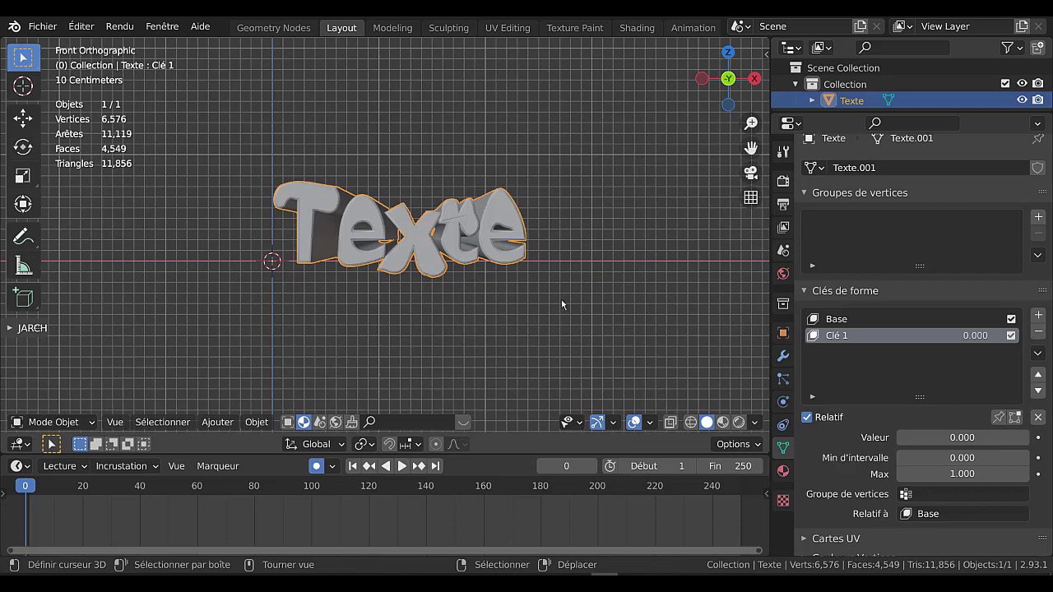
Select the Base shape key and shrink the text to a tiny size at frame 0, recording the scale keyframe
left_click(848, 319)
key("s")
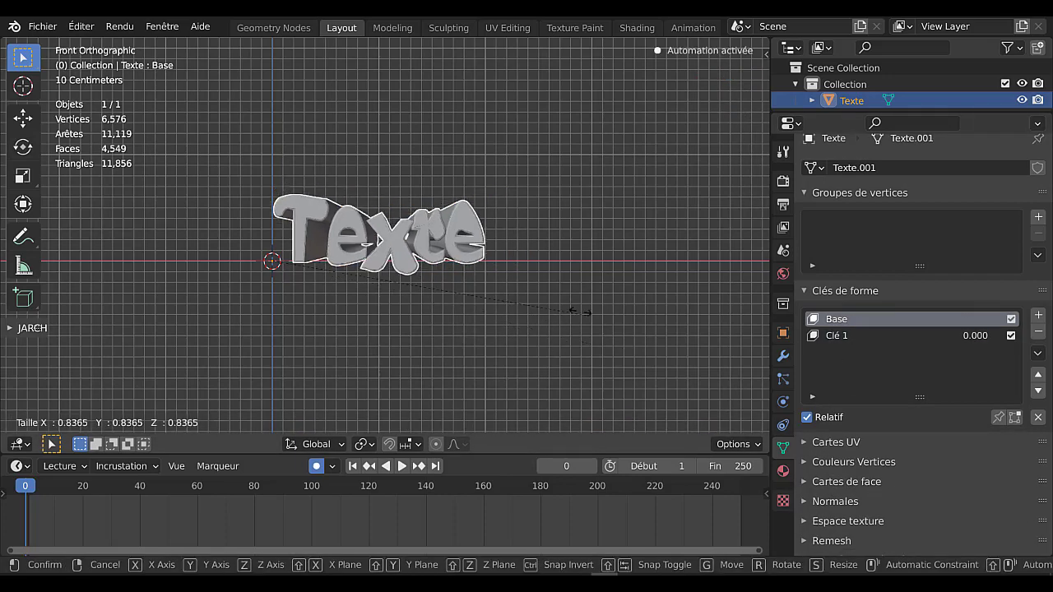
left_click(302, 275)
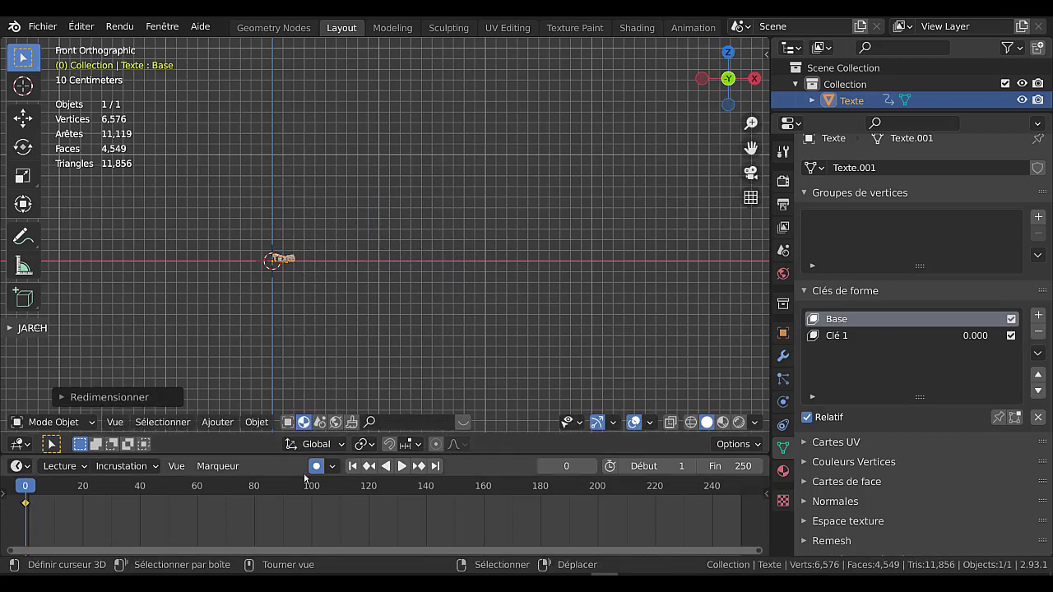
left_click(302, 448)
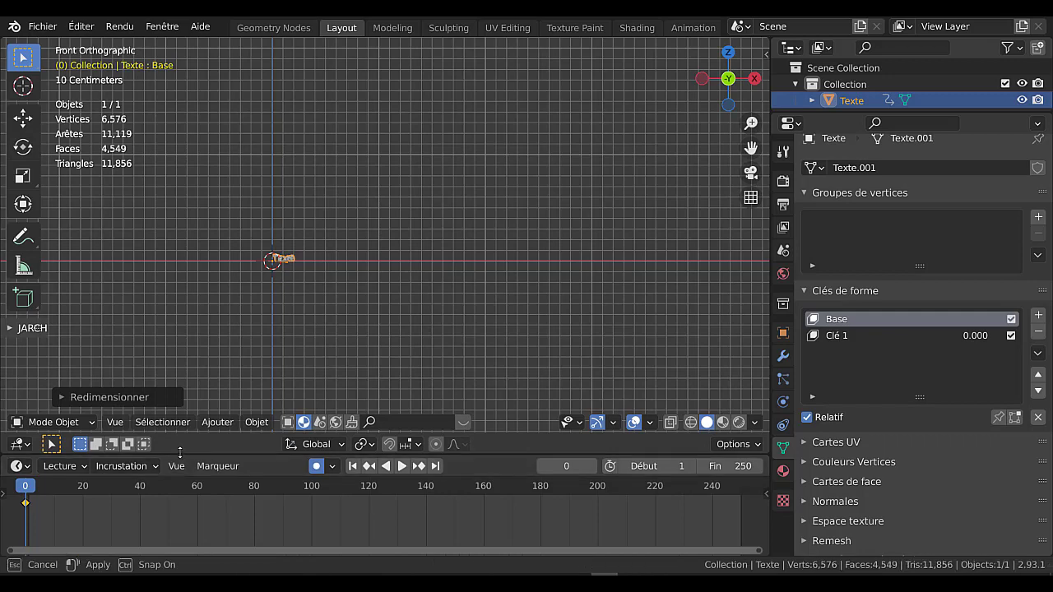
Enlarge the timeline area and scale the text back up at frame 40, recording the scale keyframe
left_click_drag(176, 455, 176, 378)
left_click_drag(25, 411, 140, 412)
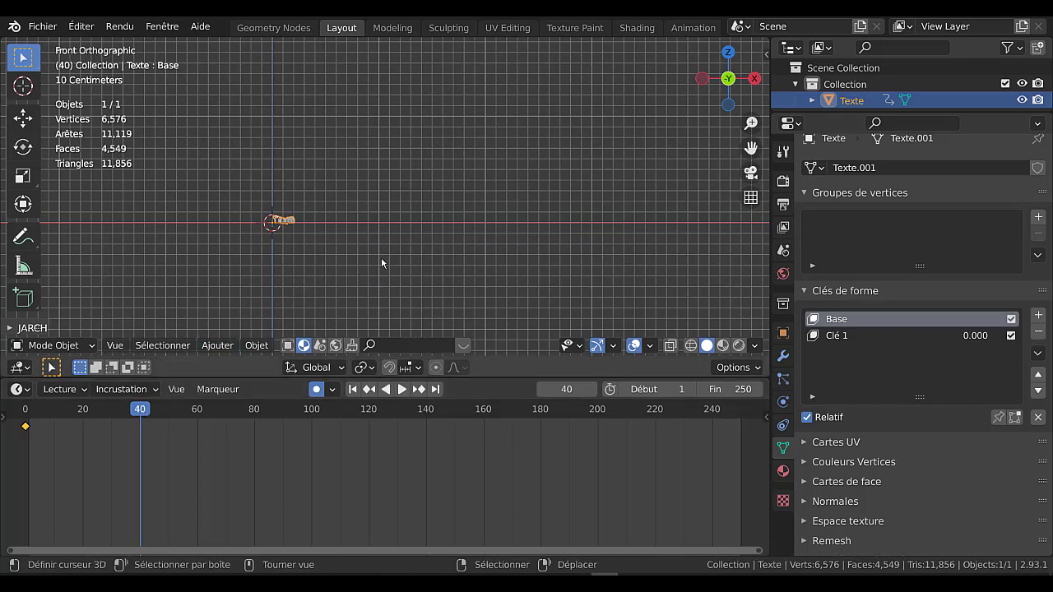
key("s")
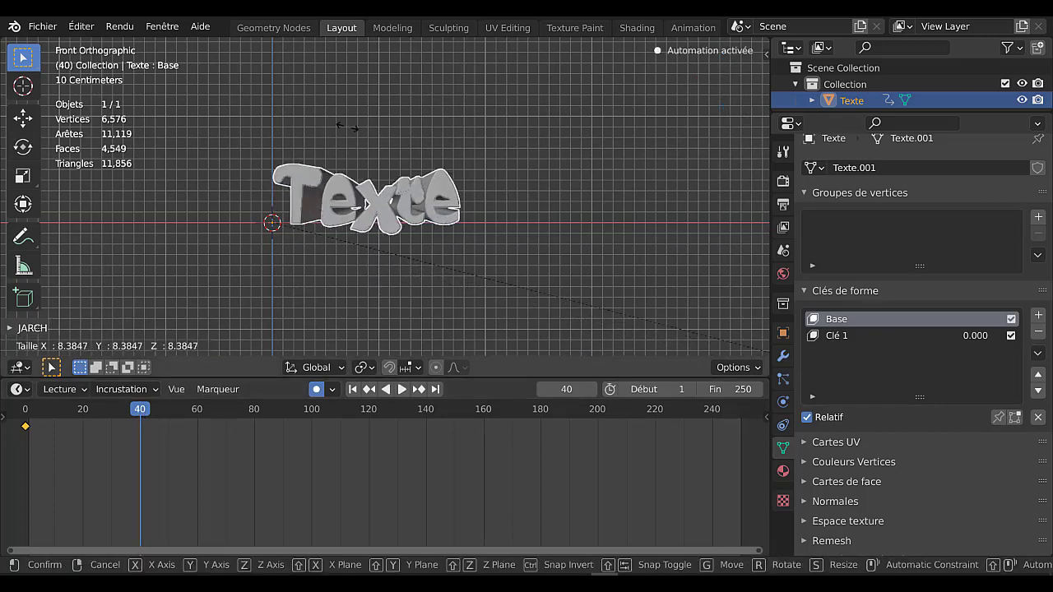
left_click(626, 164)
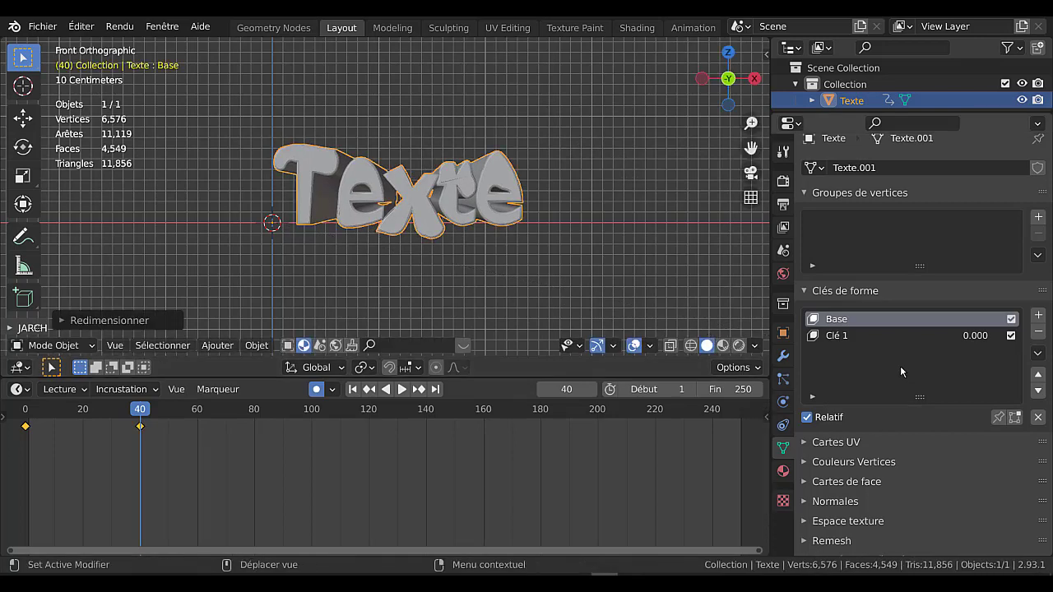
Insert a keyframe on the Clé 1 shape key's value of 0.000 at frame 40
left_click(856, 336)
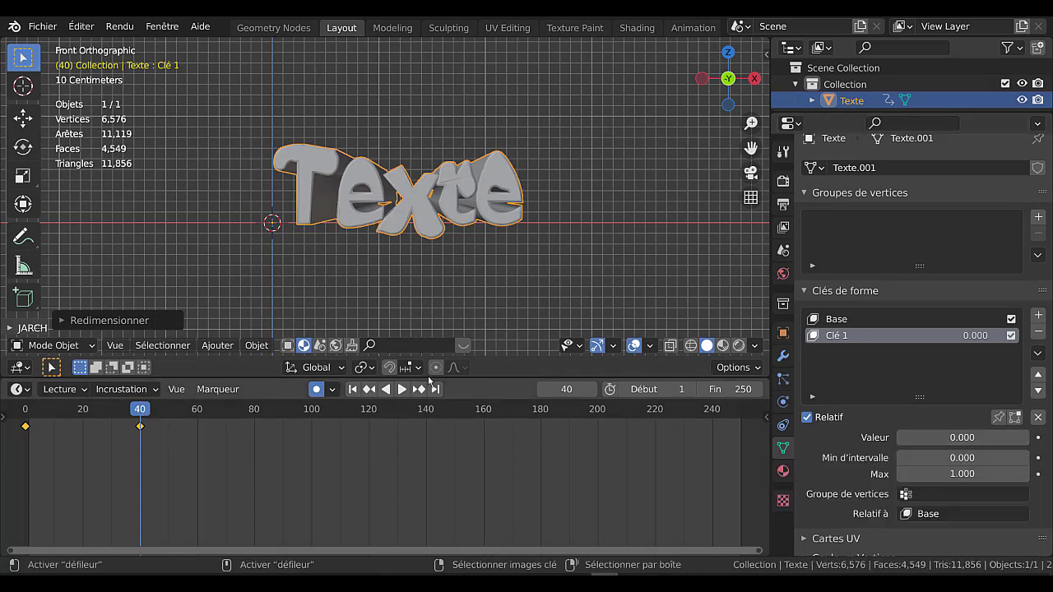
right_click(928, 438)
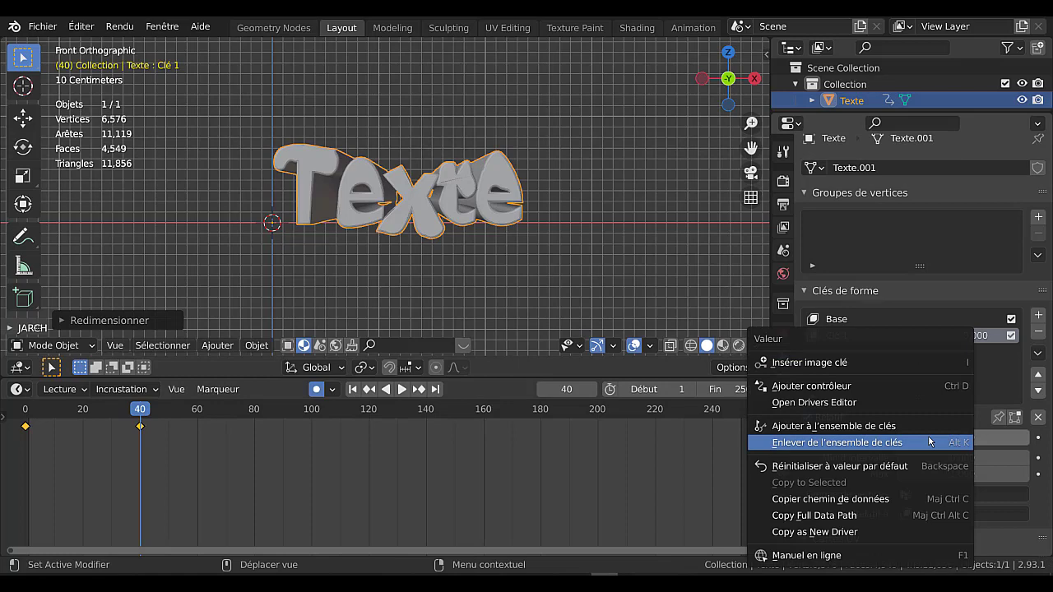
right_click(944, 438)
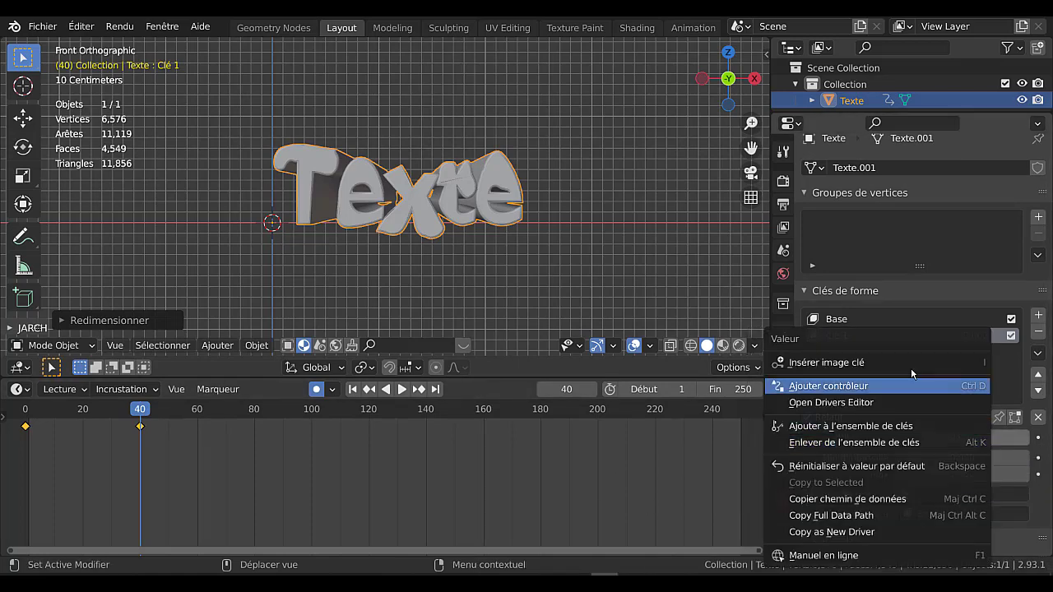
left_click(827, 363)
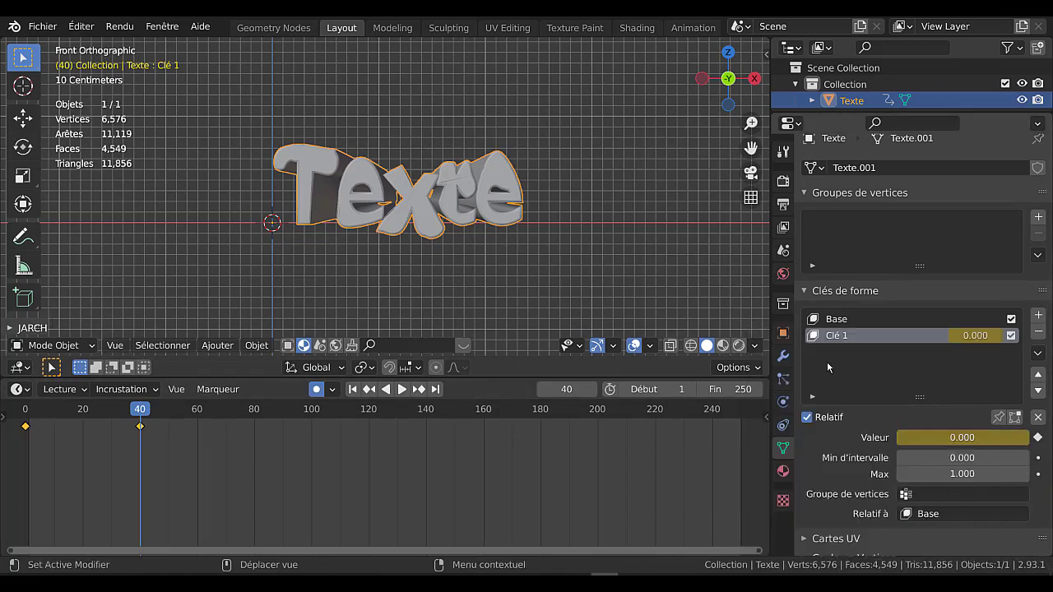
At frame 60, raise the Clé 1 shape key's value to 1.000 and record it as a keyframe
left_click_drag(143, 411, 199, 411)
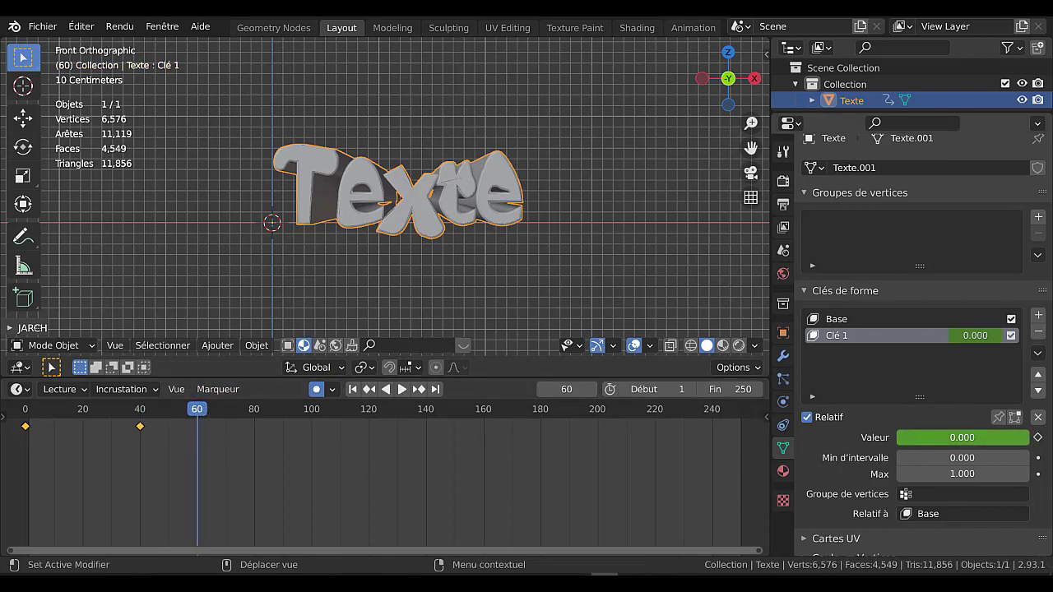
left_click_drag(913, 438, 1045, 437)
left_click(1038, 438)
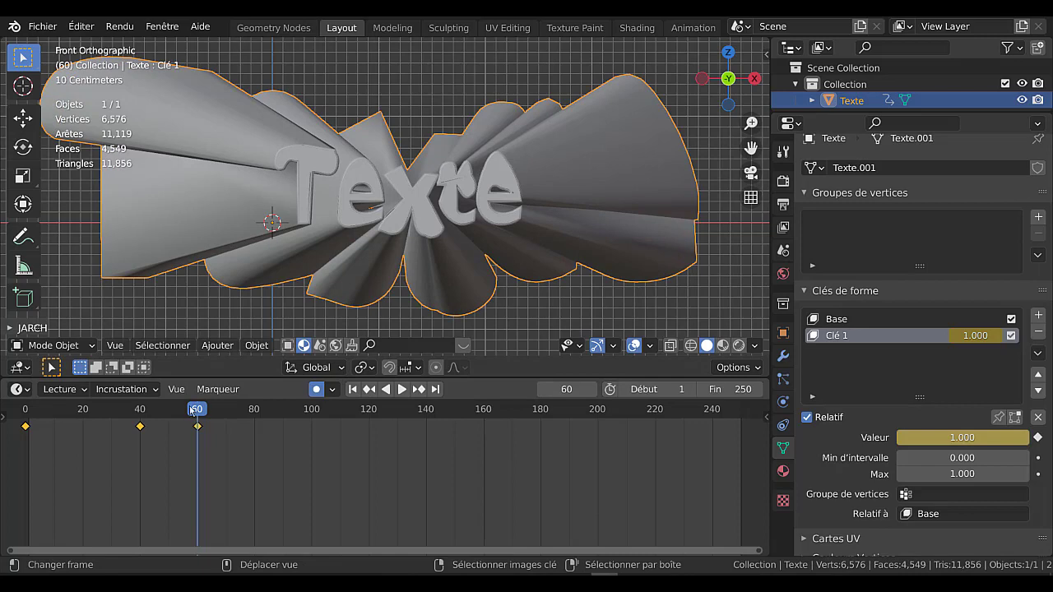
Play the animation from the start in a reduced timeline, checking the growth and deformation of the text, and stop playback
left_click_drag(194, 412, 30, 418)
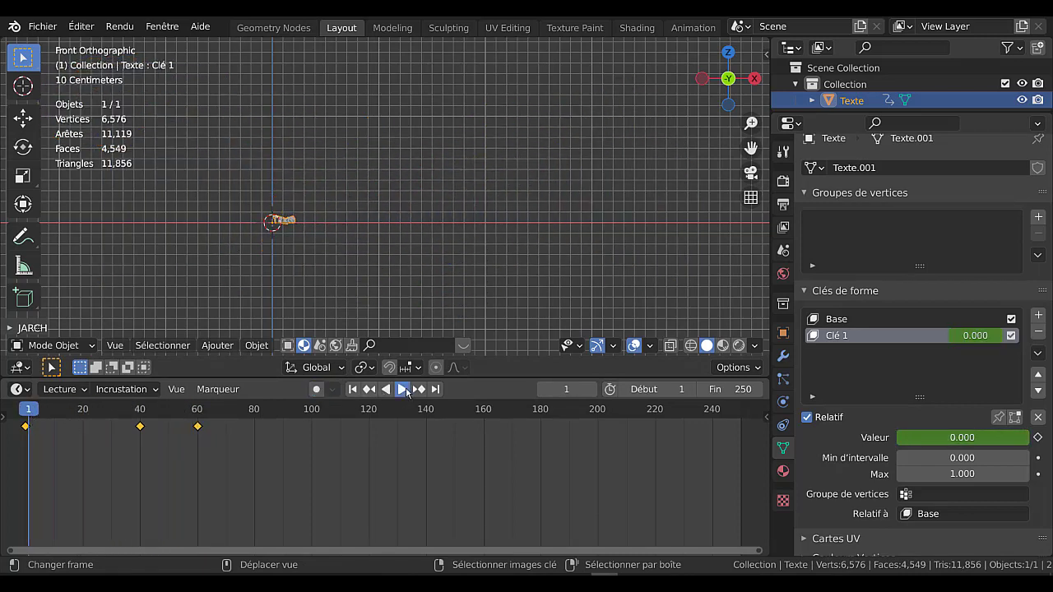
left_click(404, 390)
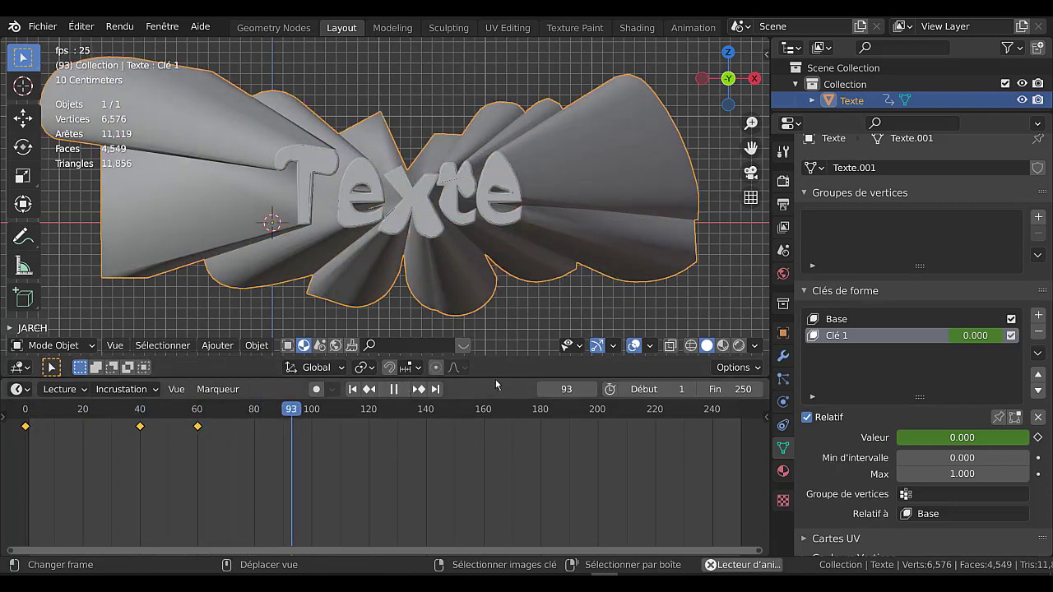
left_click_drag(496, 378, 504, 447)
scroll(504, 375, "down", 4)
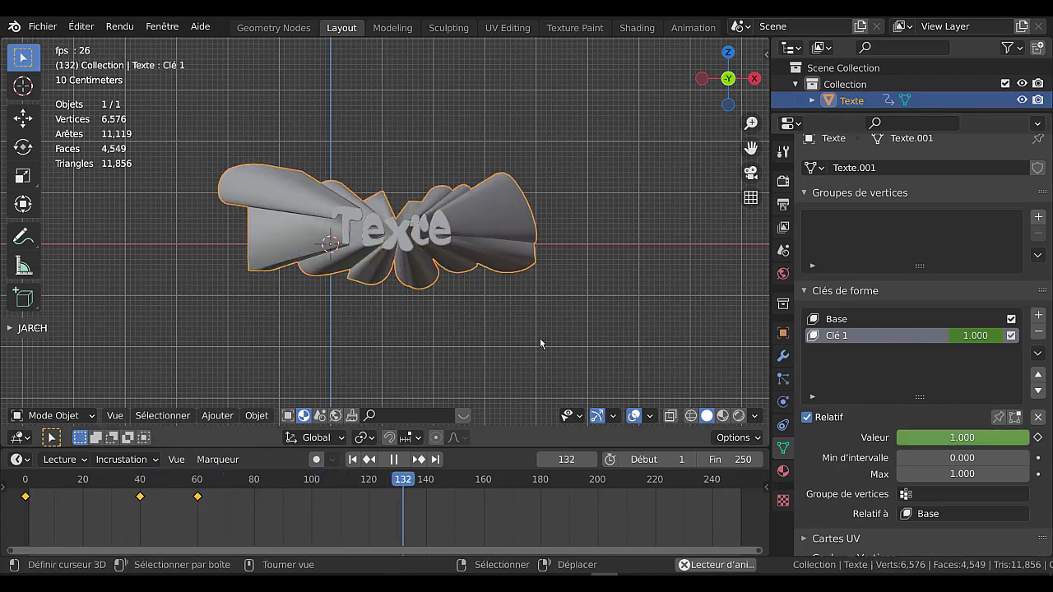
left_click(587, 330)
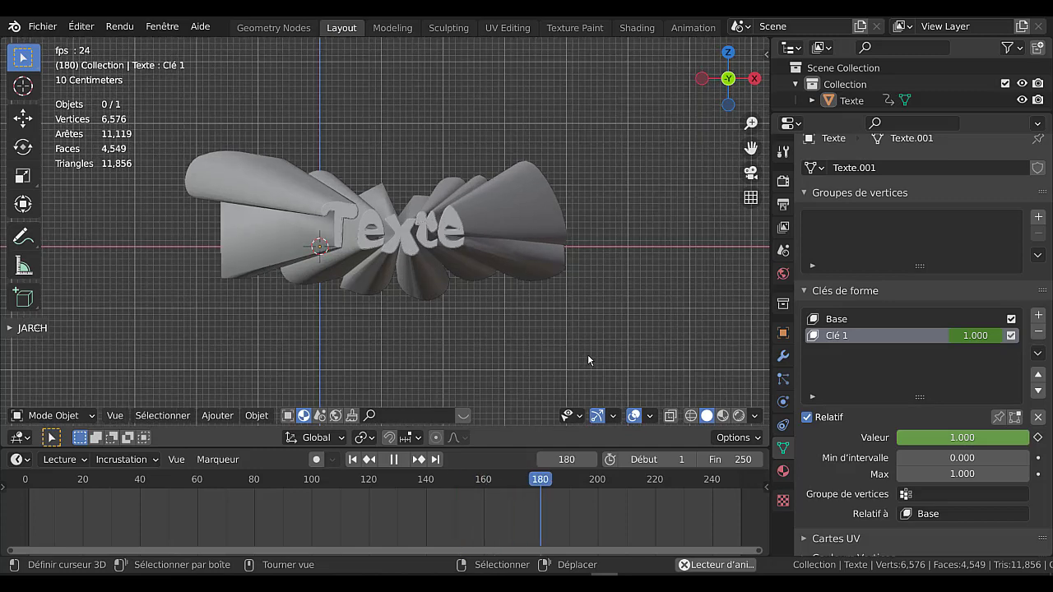
left_click(392, 463)
Insert a keyframe on the Clé 1 shape key's value of 0.844 at frame 55
left_click_drag(709, 479, 102, 491)
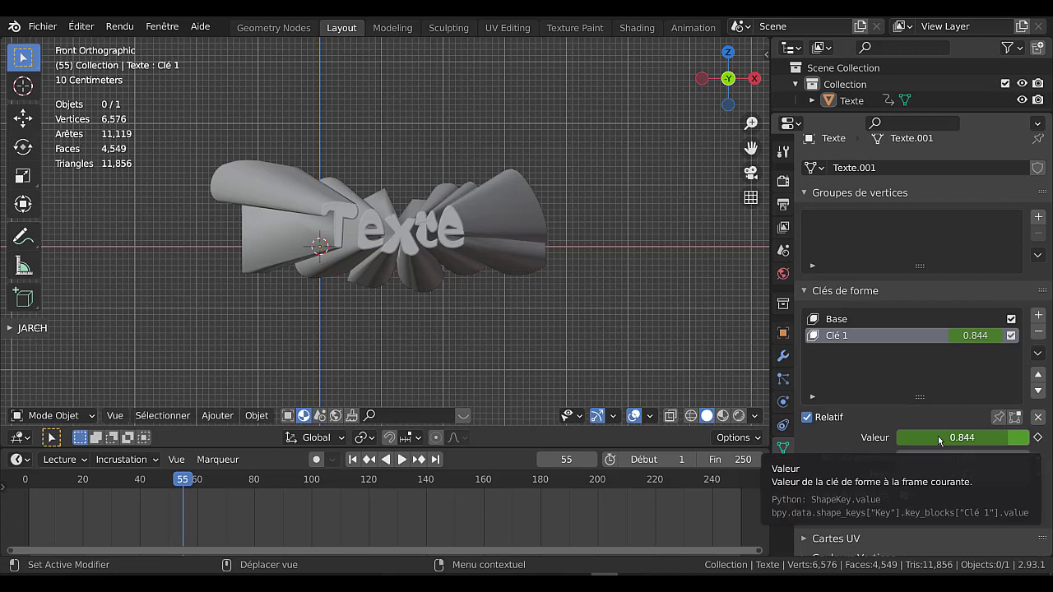
right_click(948, 442)
left_click(879, 393)
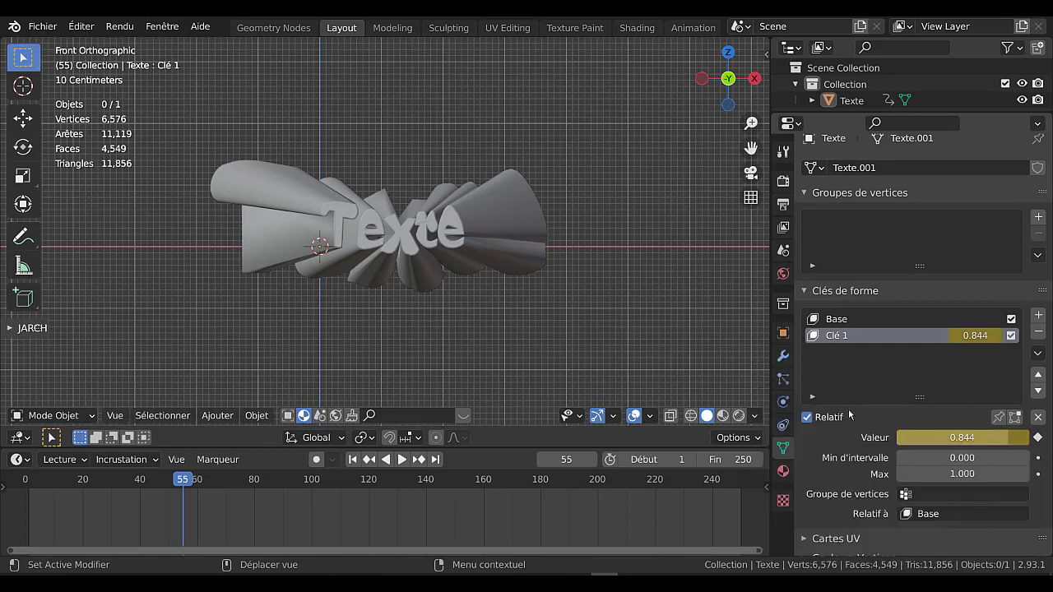
Insert a keyframe on the Clé 1 shape key's value of 1.000 at frame 93
left_click_drag(194, 492, 221, 484)
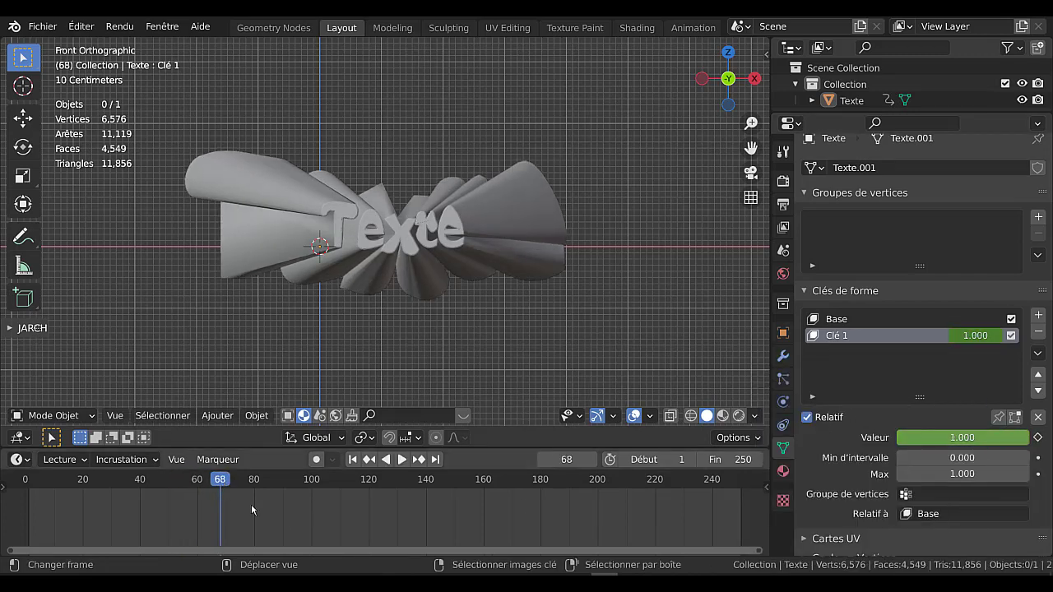
left_click_drag(988, 441, 855, 441)
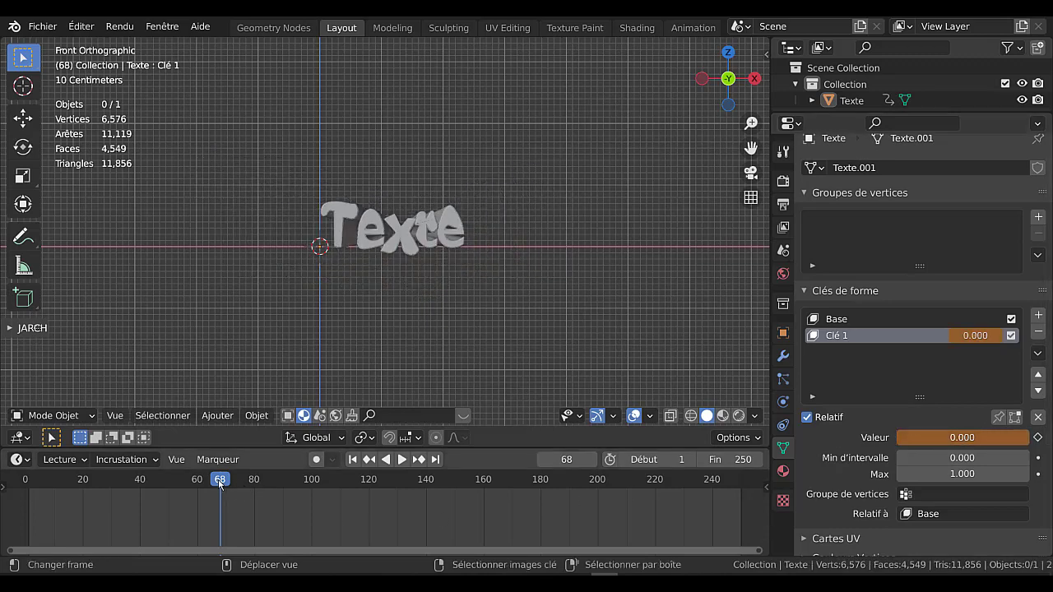
left_click_drag(220, 483, 292, 516)
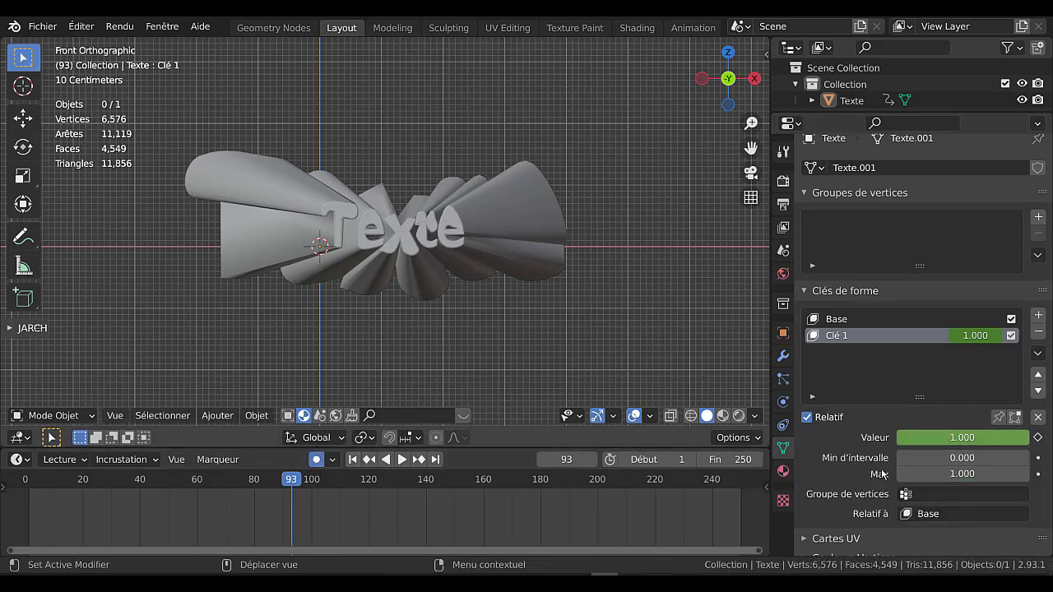
right_click(950, 442)
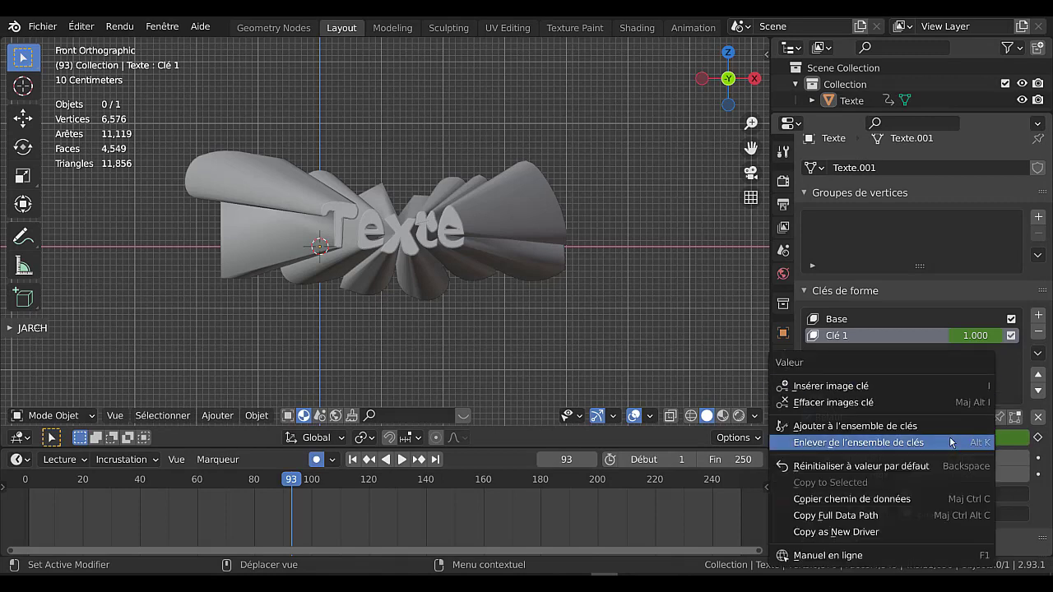
left_click(892, 388)
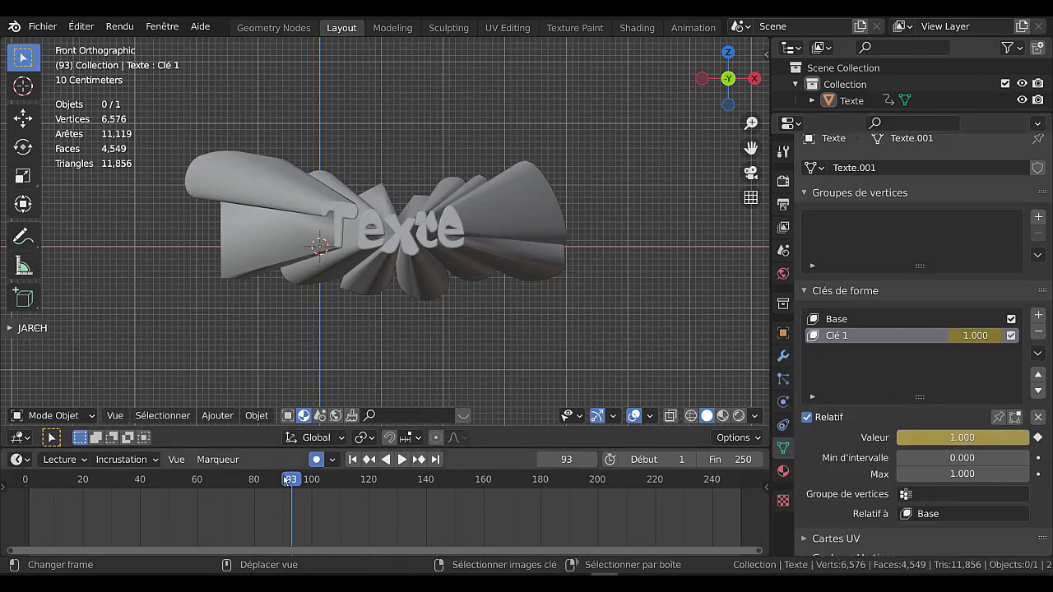
At frame 127, lower the Clé 1 shape key's value to 0.000 and record it as a keyframe
left_click_drag(287, 480, 389, 480)
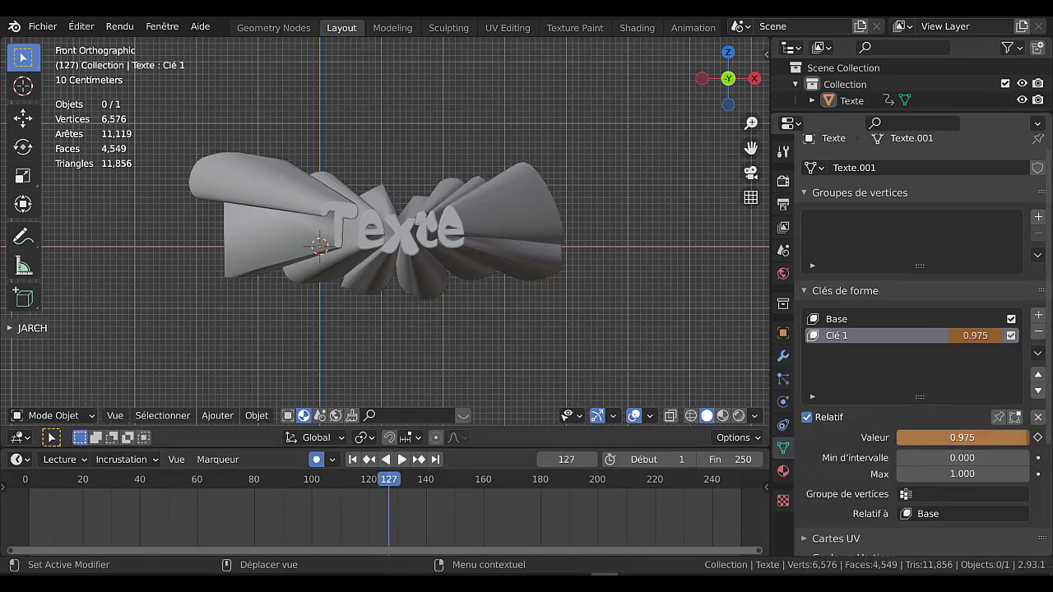
left_click_drag(1023, 438, 898, 437)
key("i")
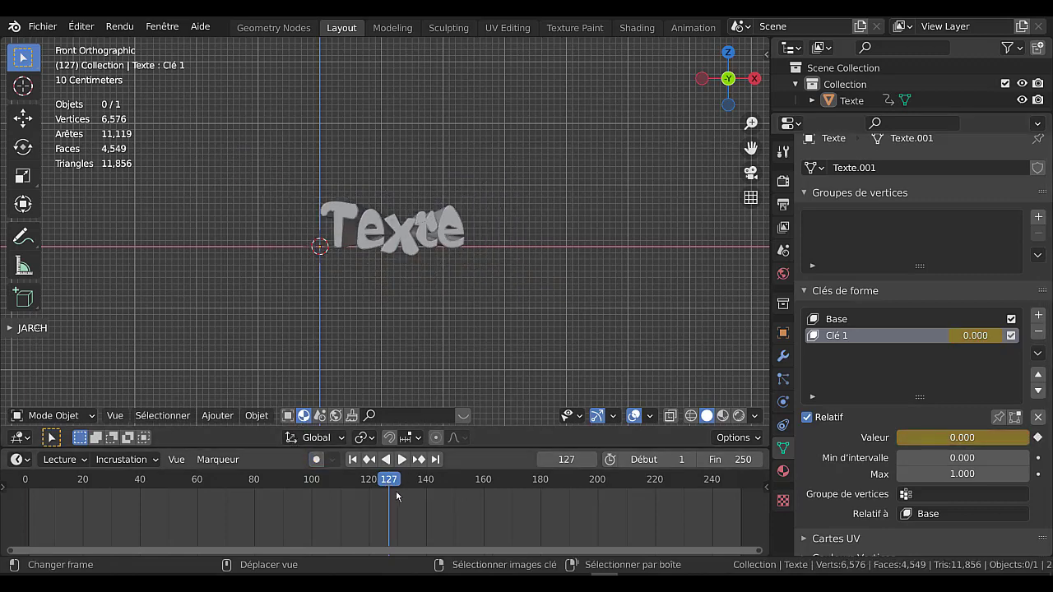
Replay the whole animation from its beginning, checking that the text deforms and returns to its shape, and stop it
left_click_drag(319, 480, 31, 482)
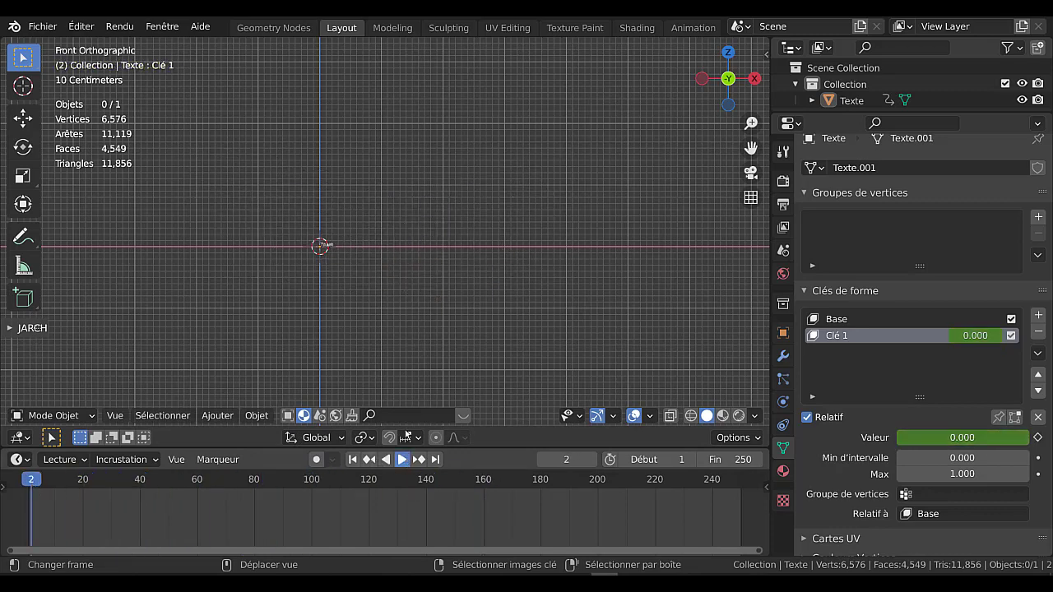
key("space")
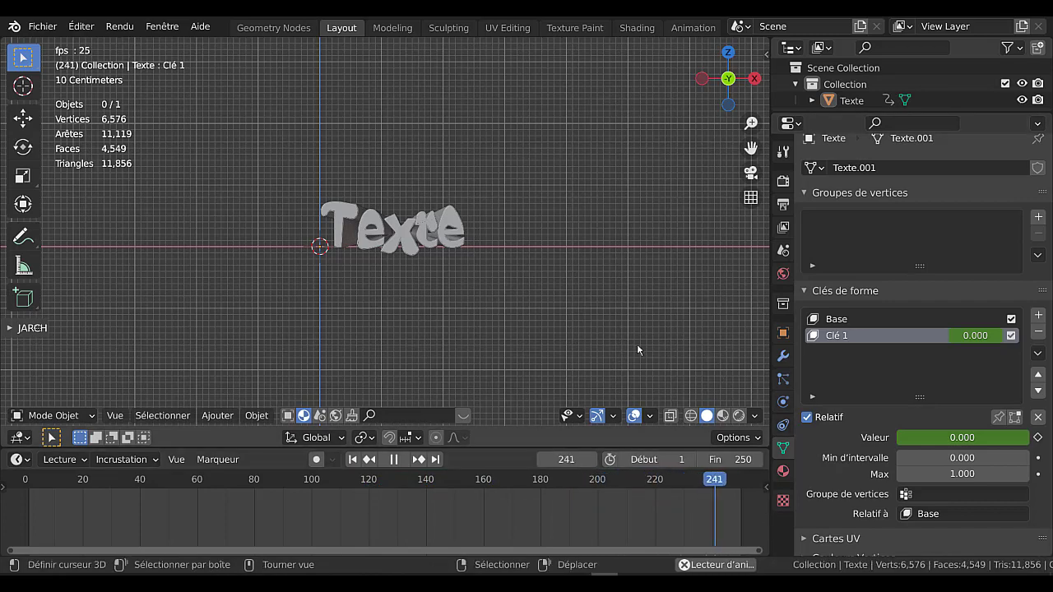
scroll(568, 315, "up", 5)
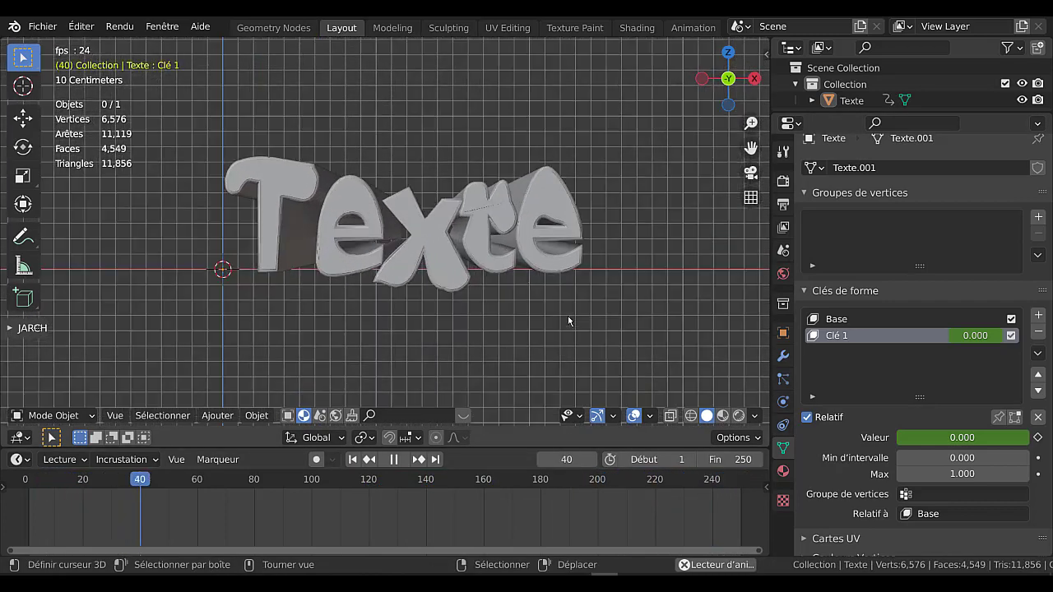
scroll(633, 327, "down", 3)
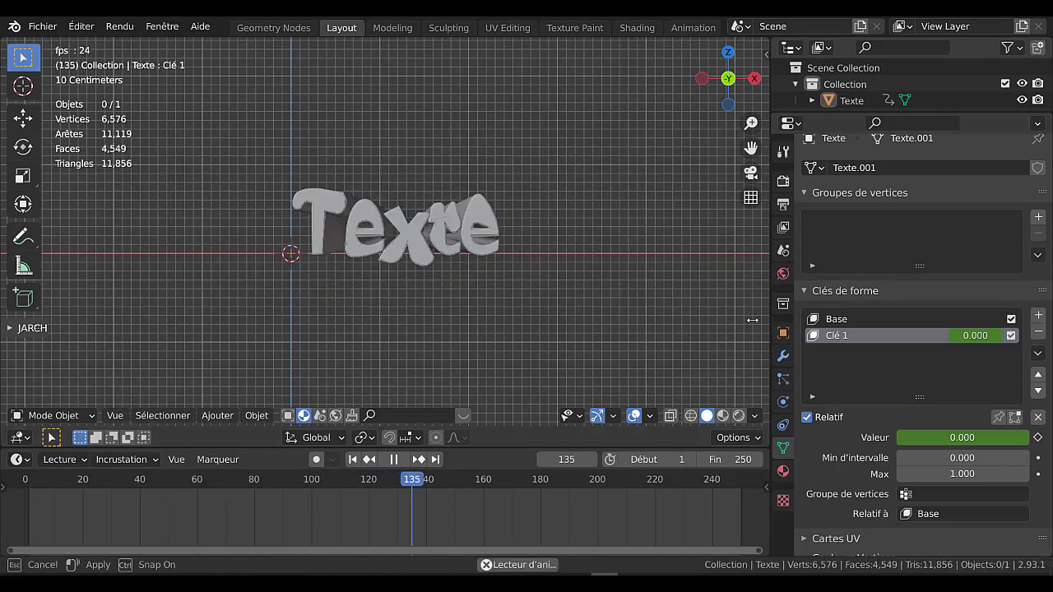
left_click_drag(770, 329, 720, 333)
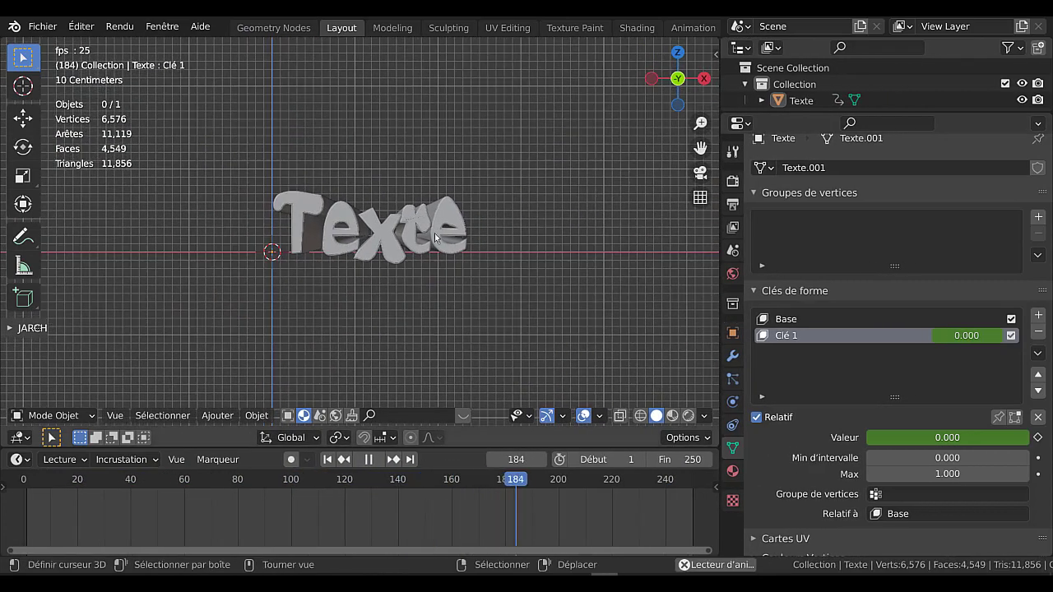
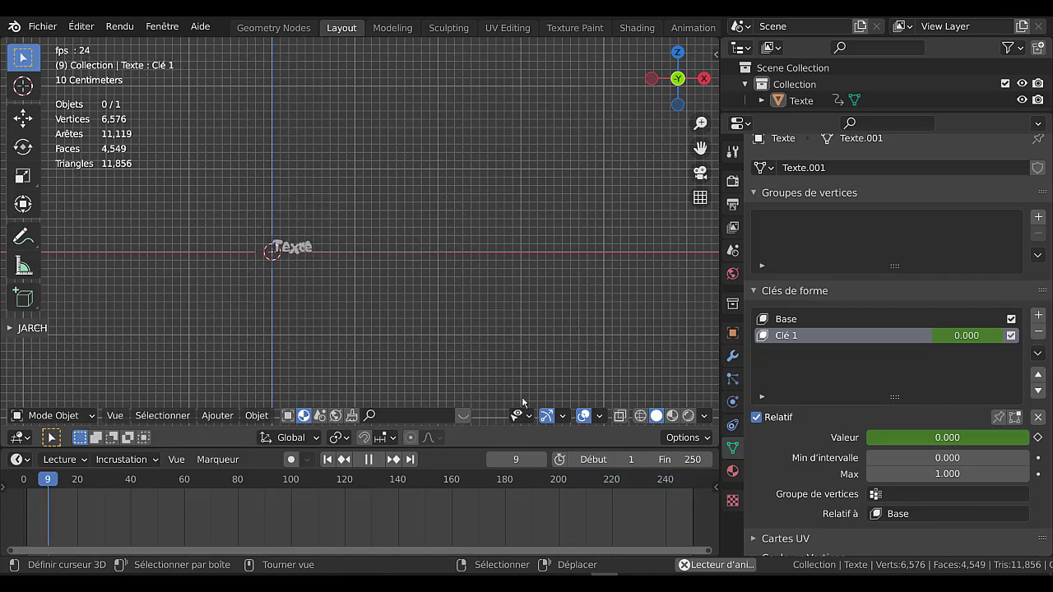
left_click(370, 459)
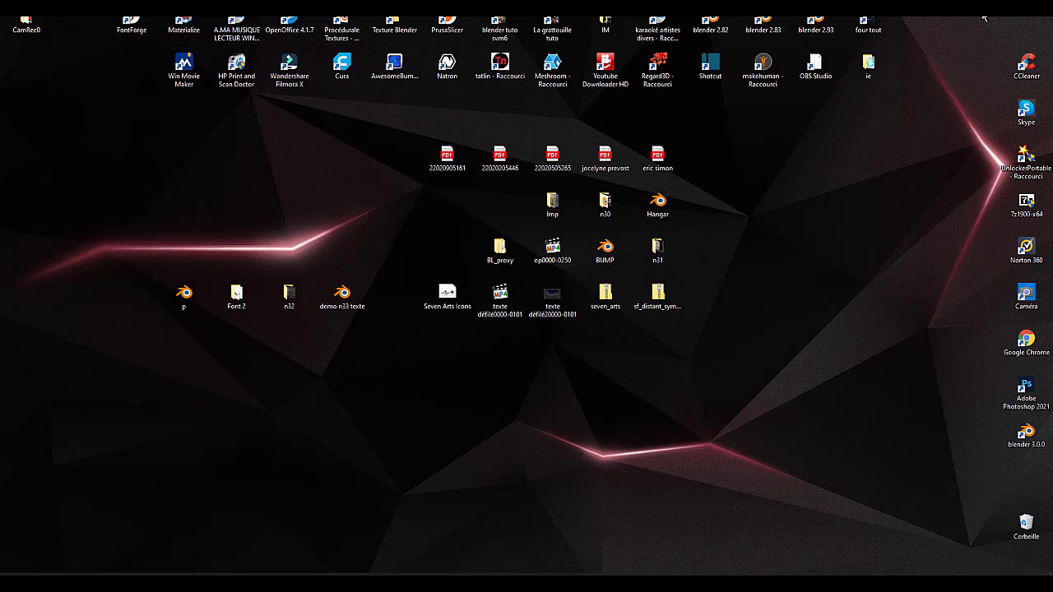
Open a fresh Blender 2.93 session from the desktop and add a text object to the empty scene
double_click(816, 25)
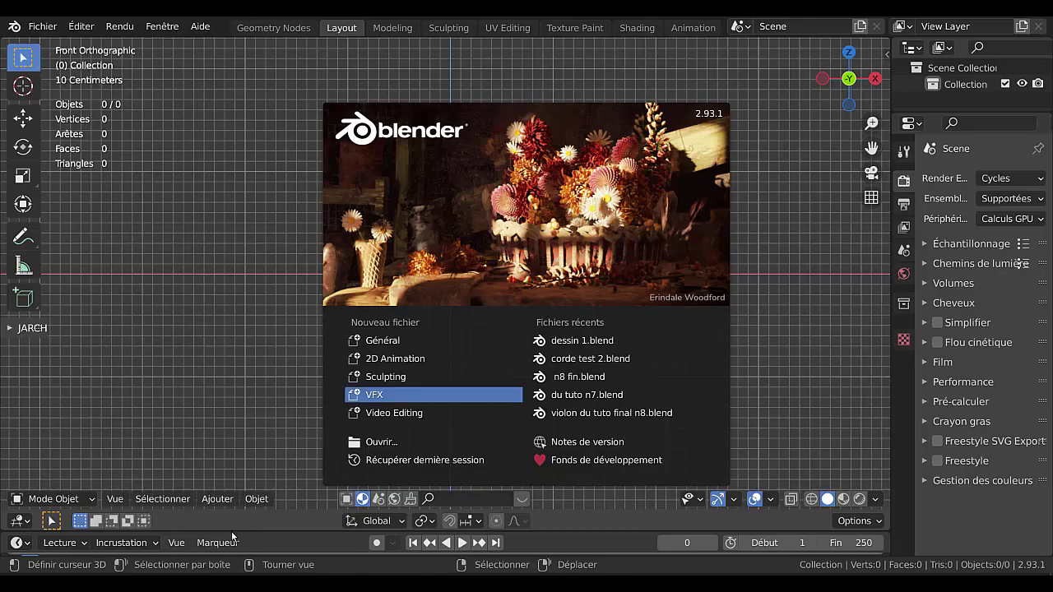
left_click(217, 504)
left_click(256, 504)
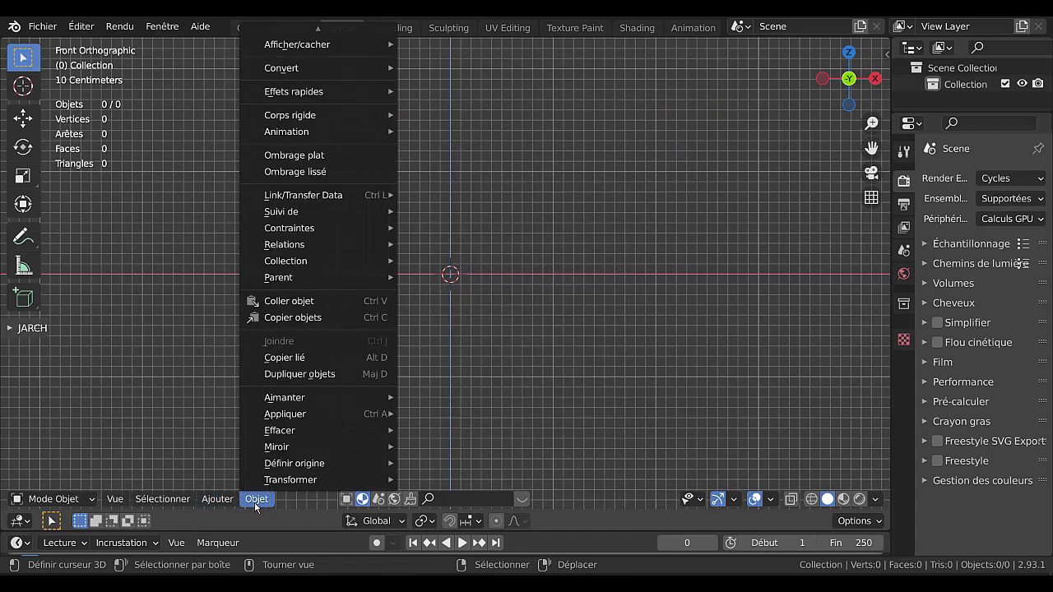
mouse_move(227, 506)
mouse_move(227, 487)
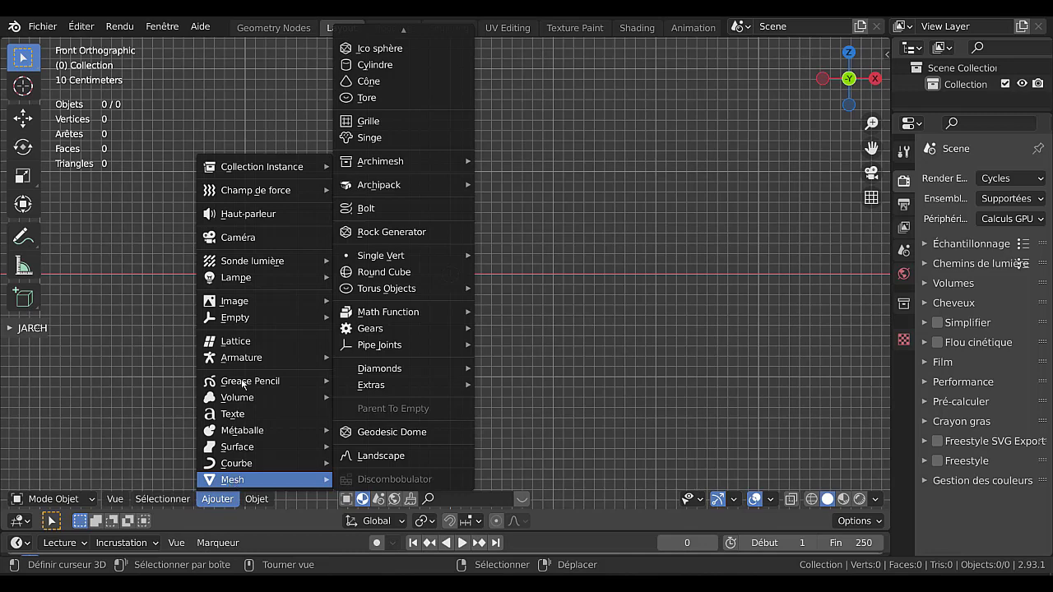
left_click(271, 415)
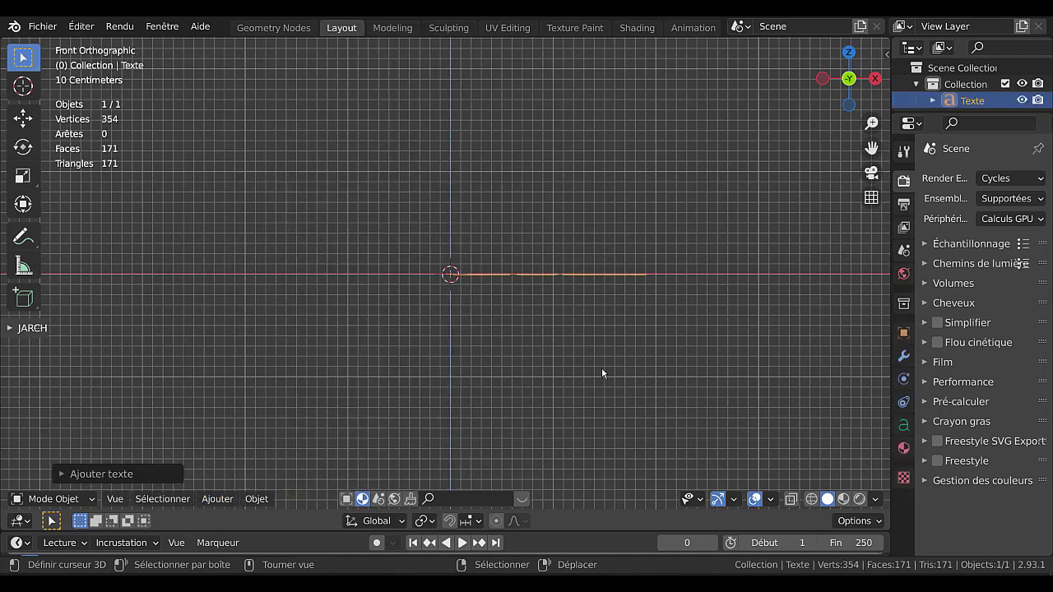
Rotate the new text object 90° about the global X axis to stand it upright
type("rx")
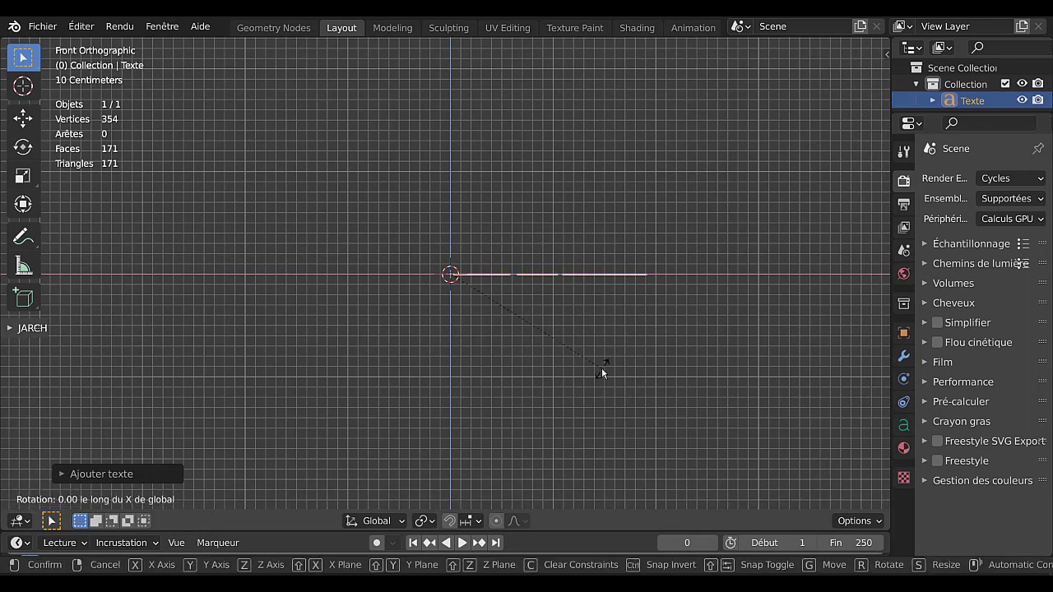
type("90")
key("Return")
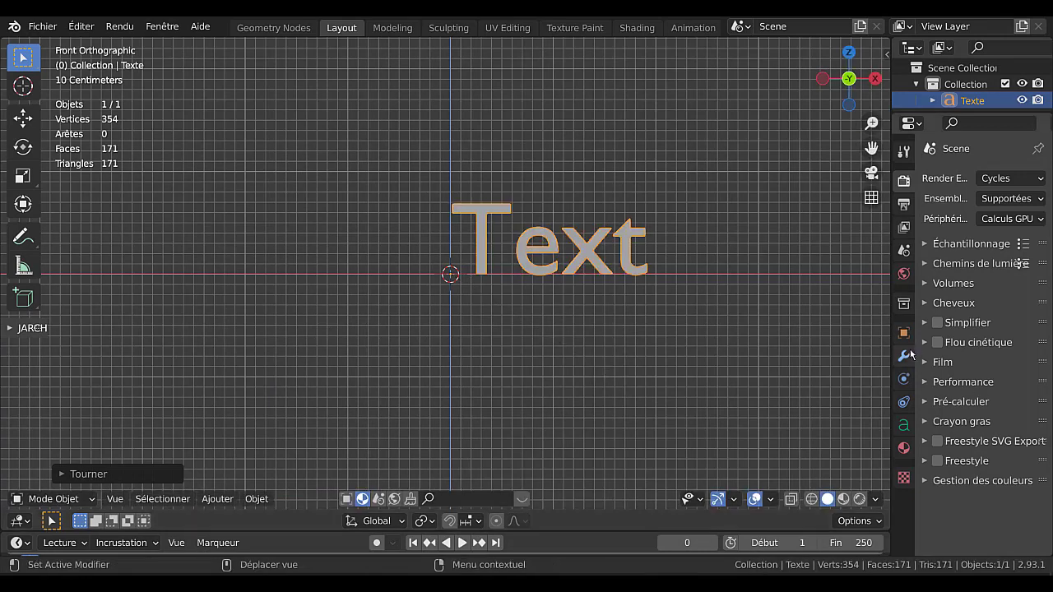
Widen the properties area and reveal the text object's font (Police) settings
left_click(903, 425)
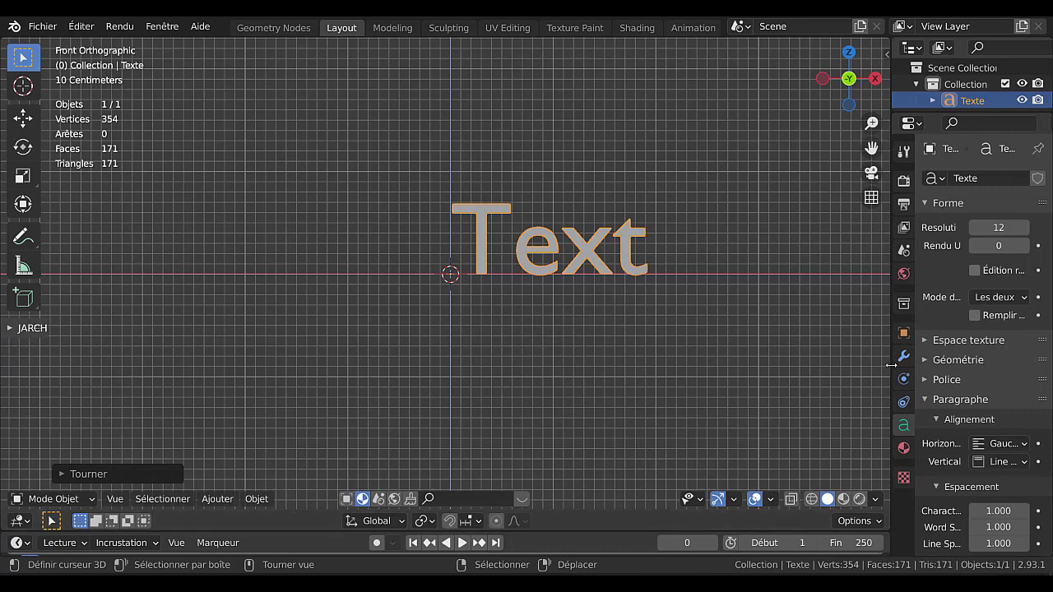
left_click_drag(891, 369, 686, 384)
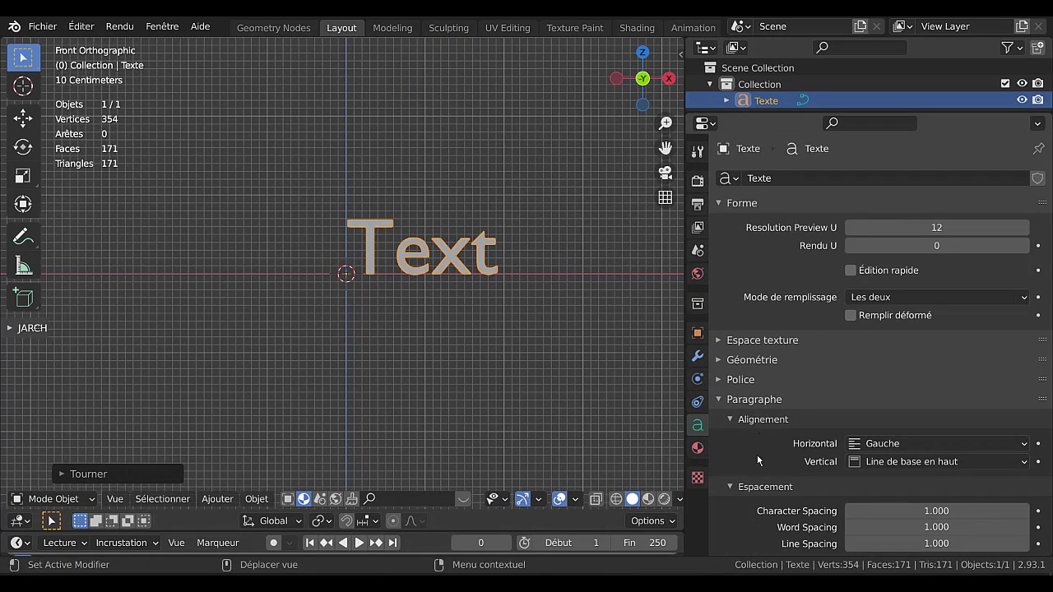
left_click(740, 379)
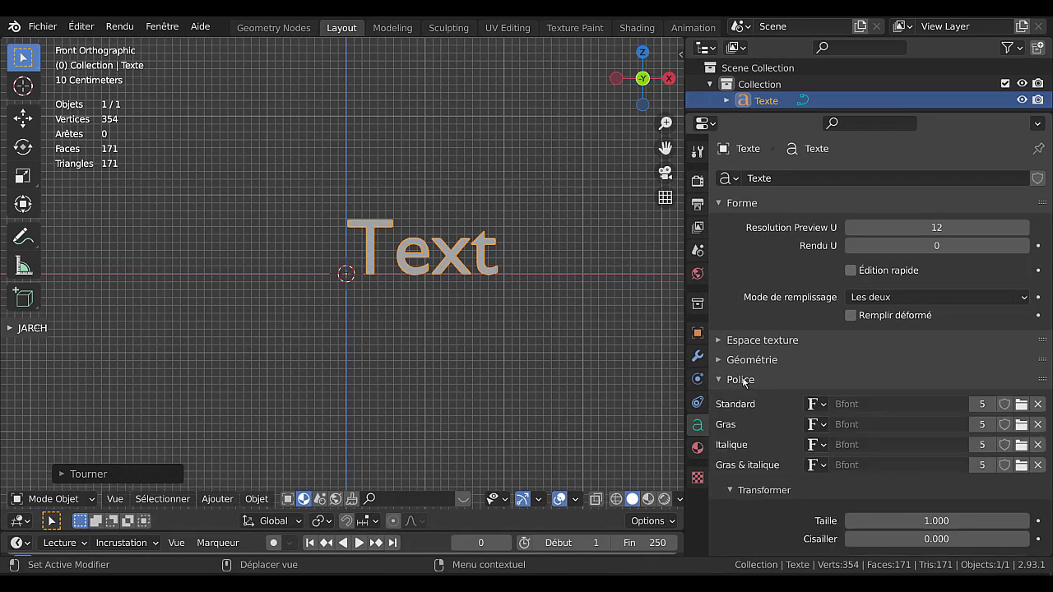
Load ALGER.TTF from the Font 2 folder as the text's standard font
left_click(1021, 404)
scroll(789, 321, "down", 10)
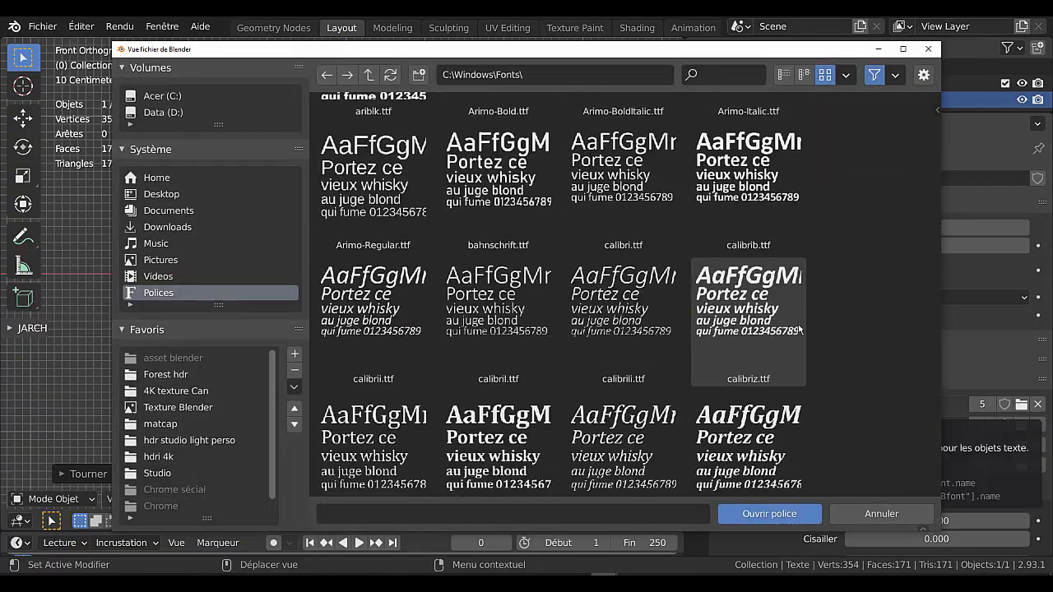
left_click_drag(936, 136, 840, 451)
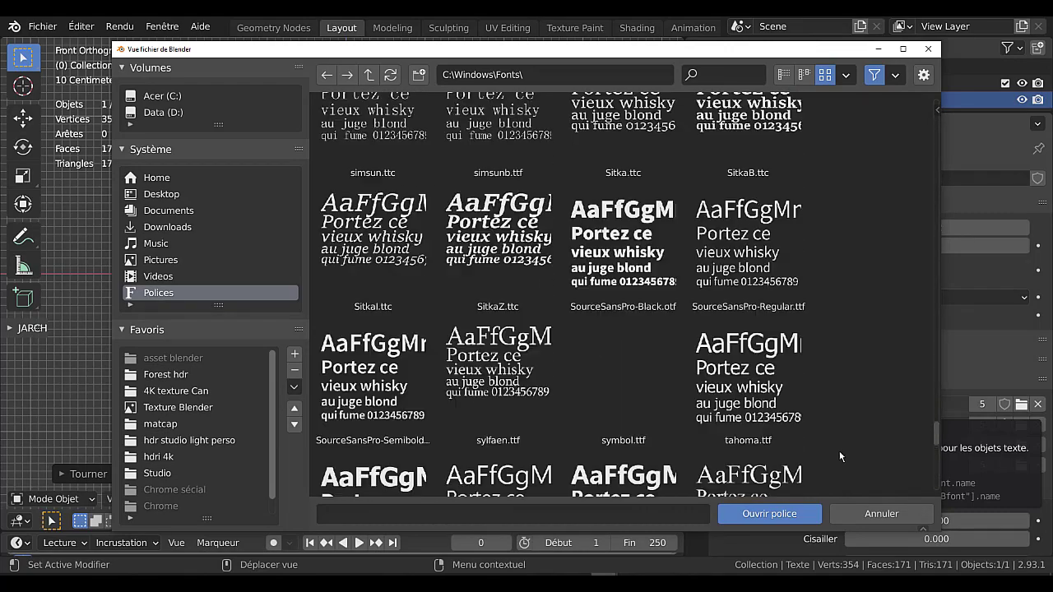
scroll(169, 506, "down", 1)
left_click(147, 508)
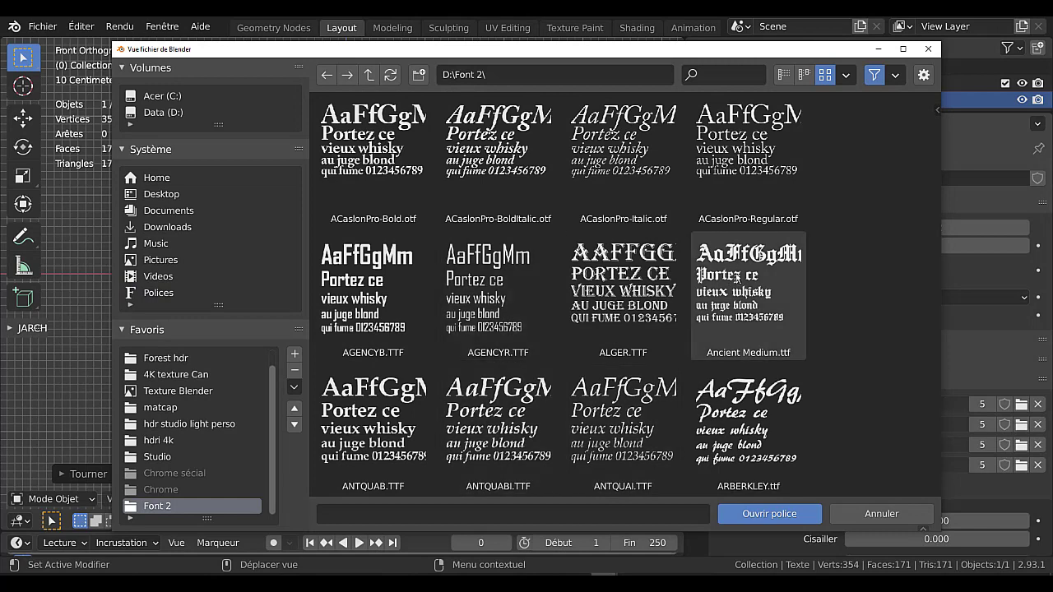
left_click(627, 275)
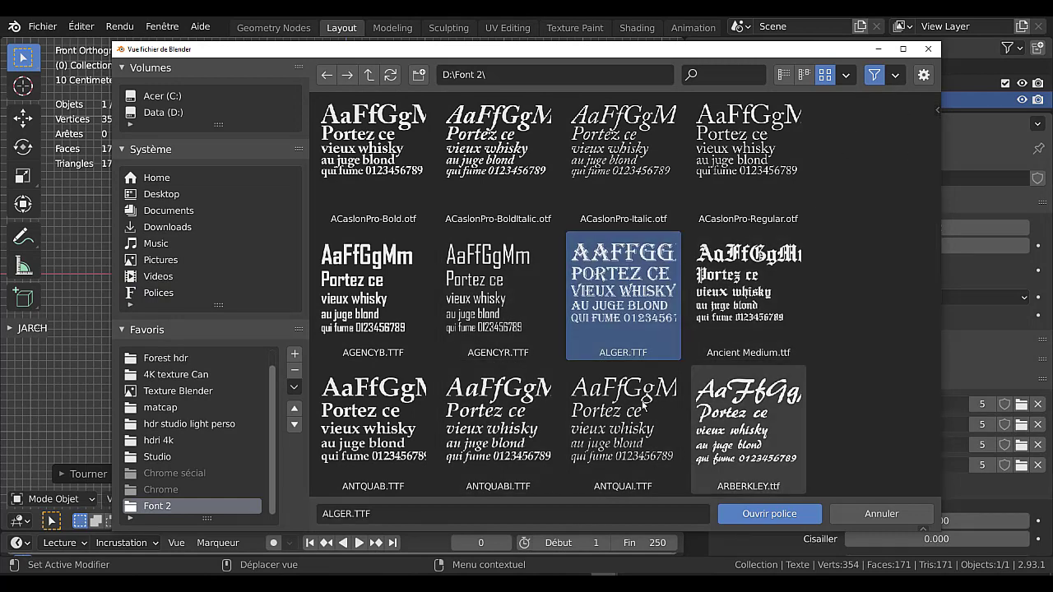
left_click(766, 515)
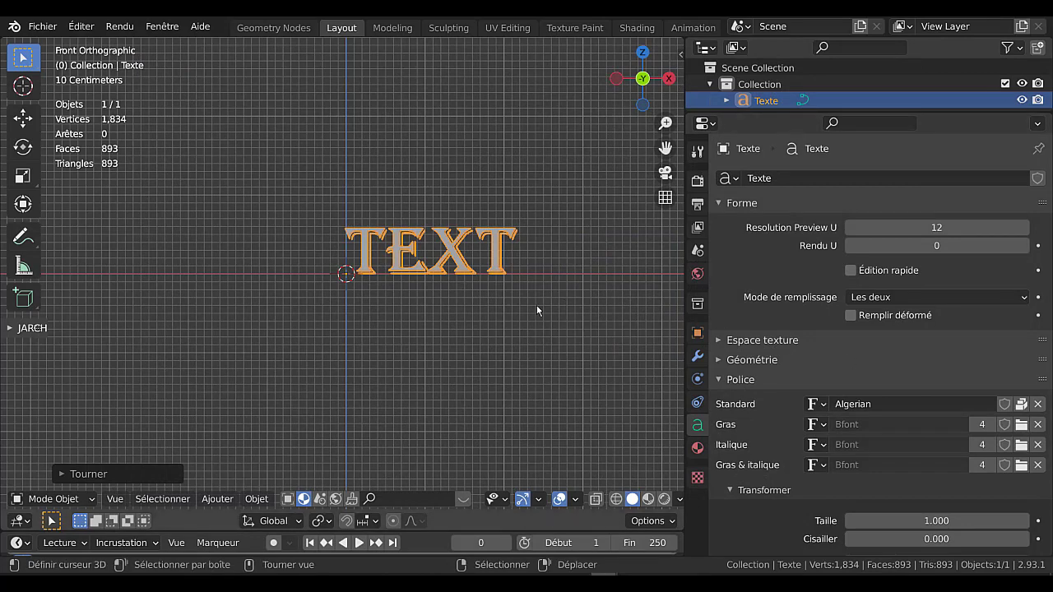
Edit the text object's content so that it reads TEXTE
key("Tab")
type("ER")
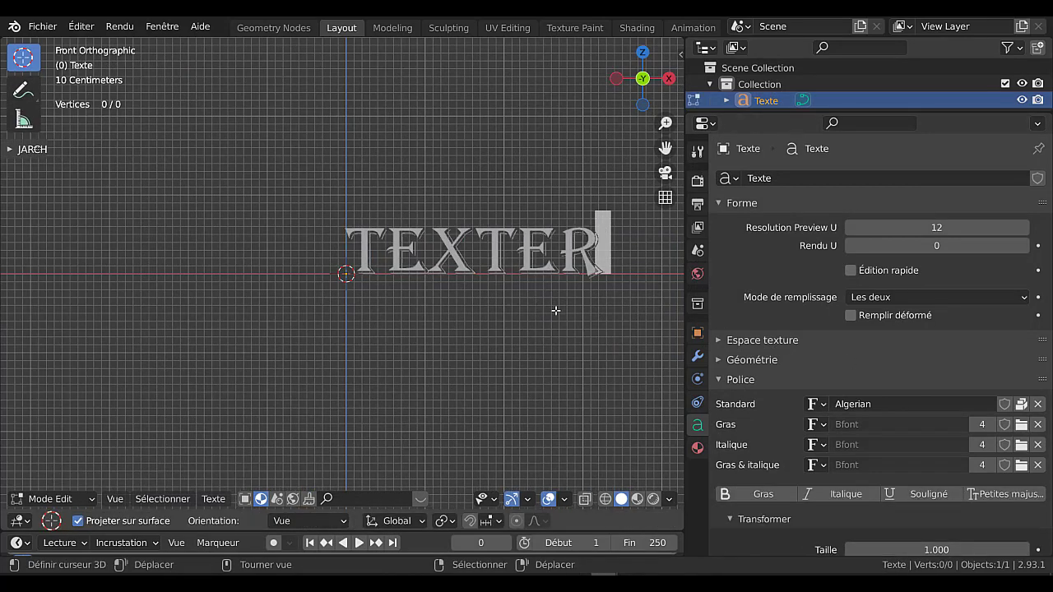
key("BackSpace")
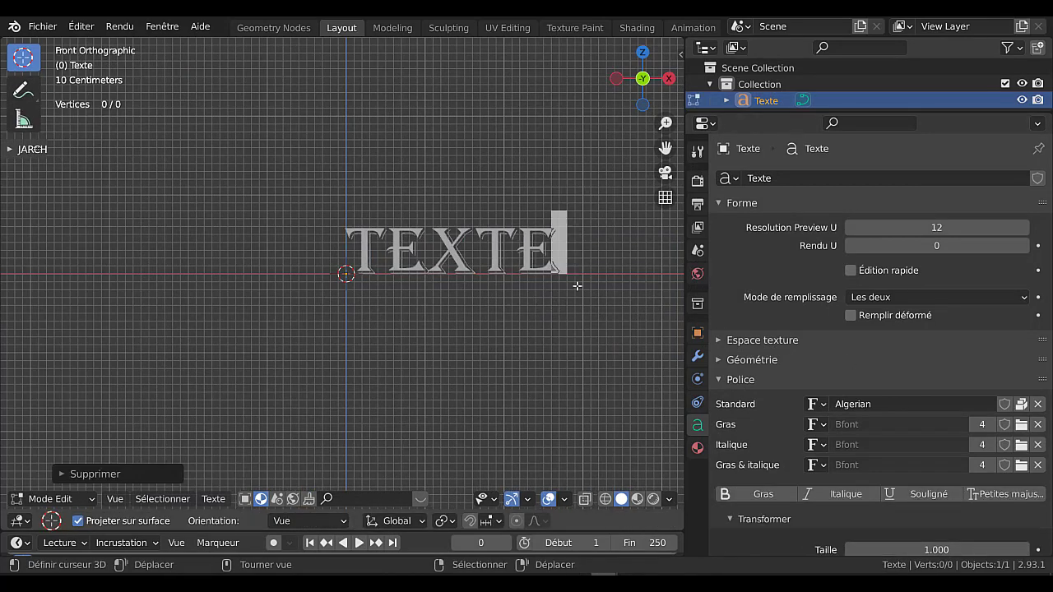
key("Tab")
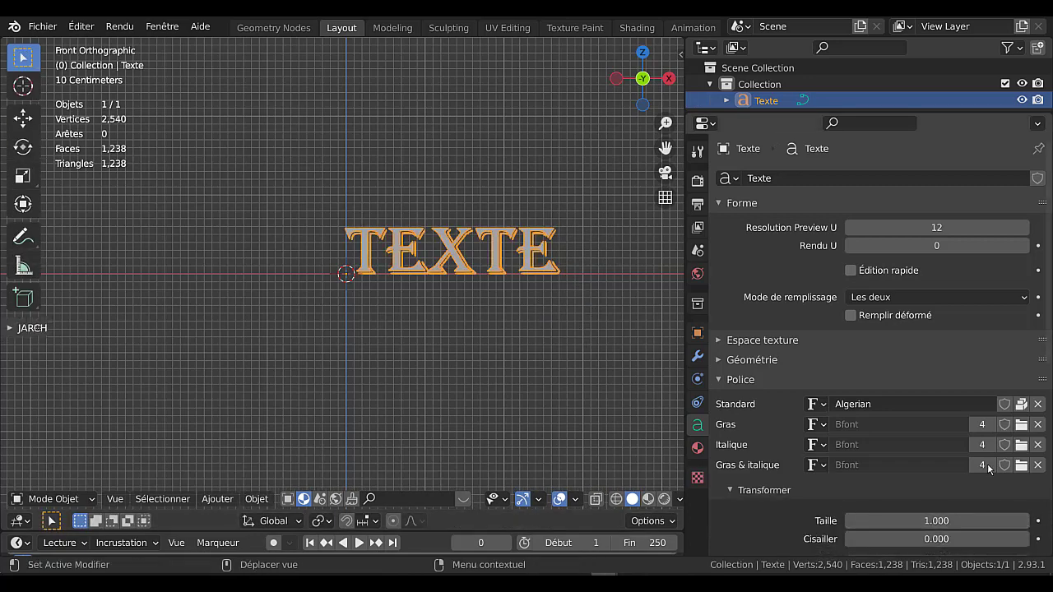
Try to unpack the Algerian font as a file in the current folder
left_click(1021, 404)
left_click(946, 426)
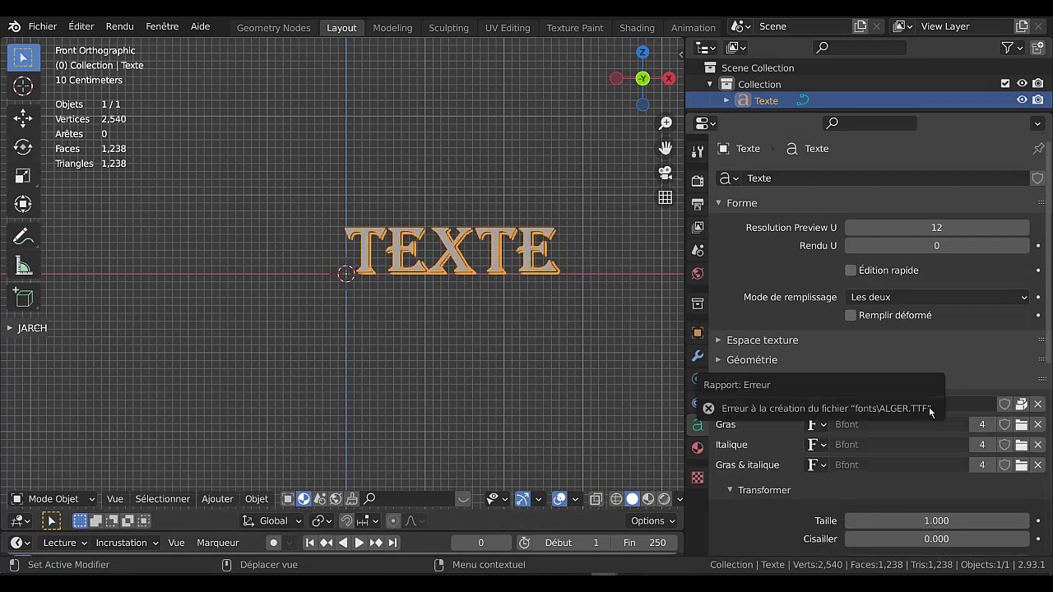
left_click(1021, 405)
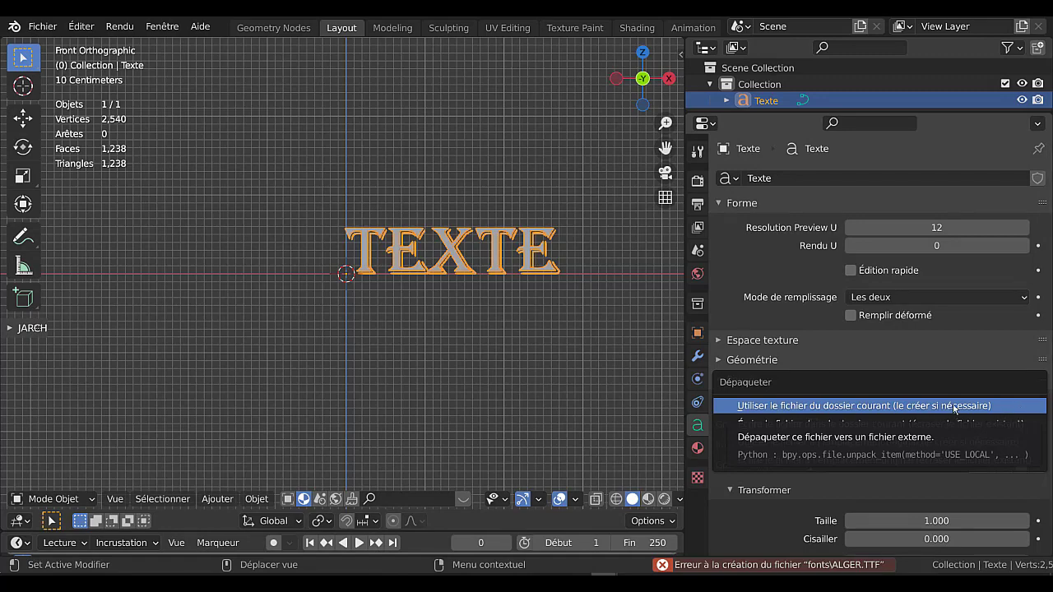
left_click(993, 407)
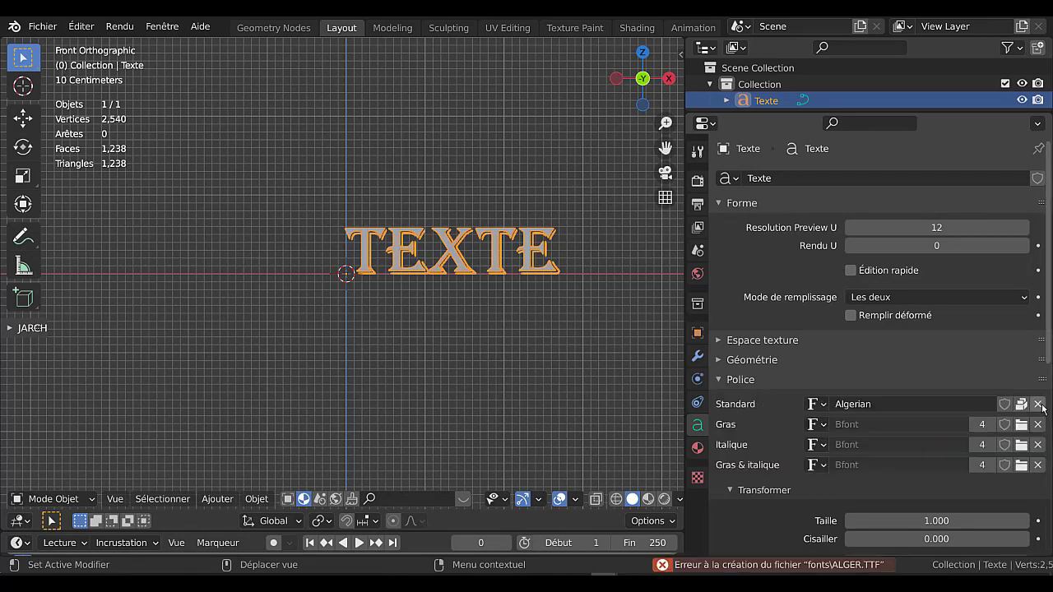
Remove the Algerian font and load Wingdings2 from the Font 2 folder as the text's standard font
left_click(1037, 404)
left_click(1027, 405)
scroll(622, 411, "down", 5)
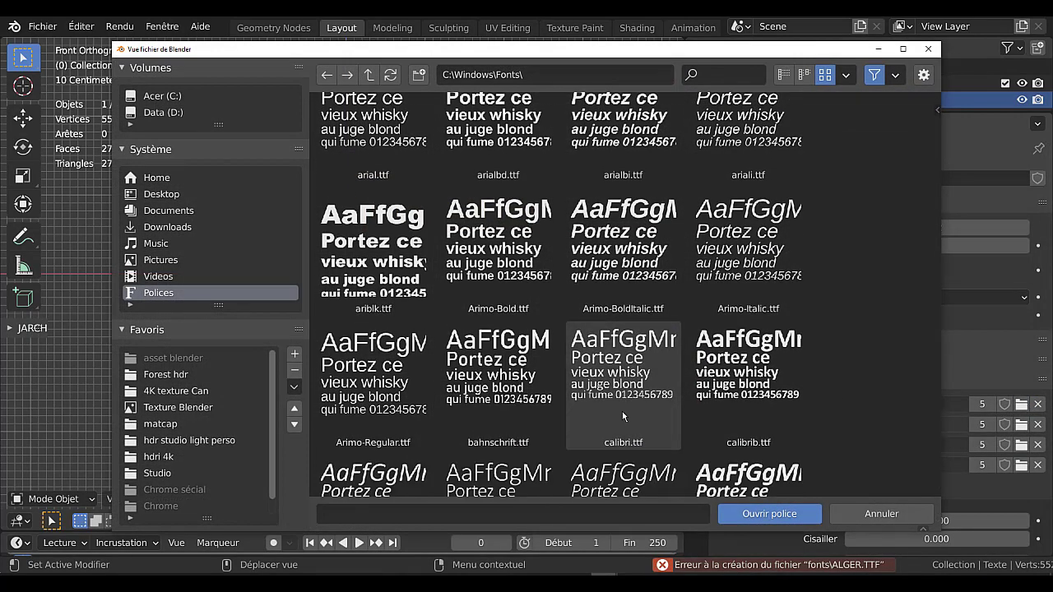
left_click_drag(936, 122, 931, 433)
scroll(173, 485, "down", 1)
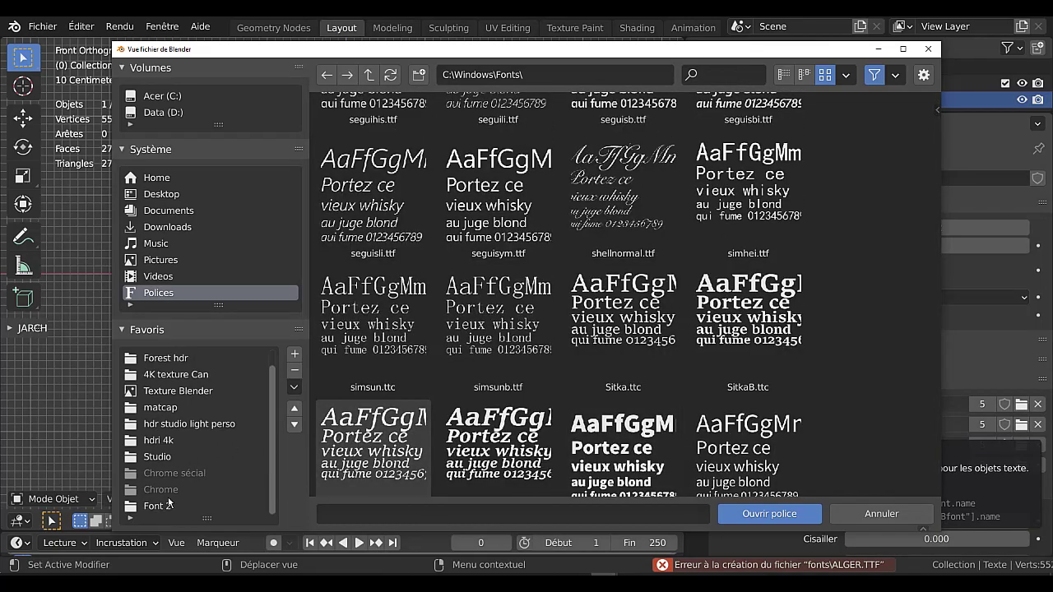
left_click(156, 506)
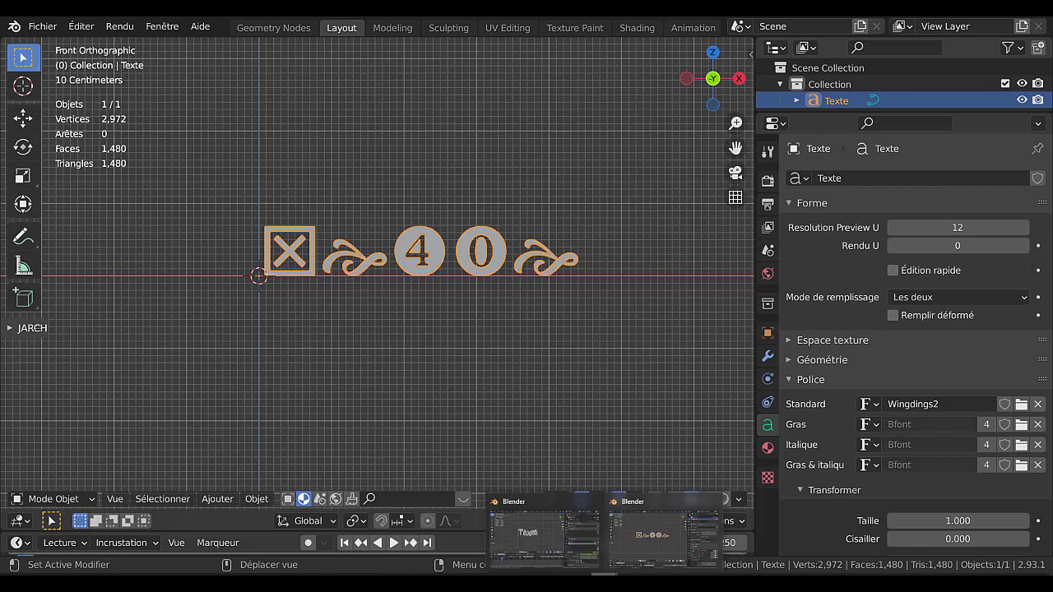
Visit the other Blender session, return to the Wingdings2 text scene, and paste the copied object into it
left_click(526, 549)
left_click(642, 550)
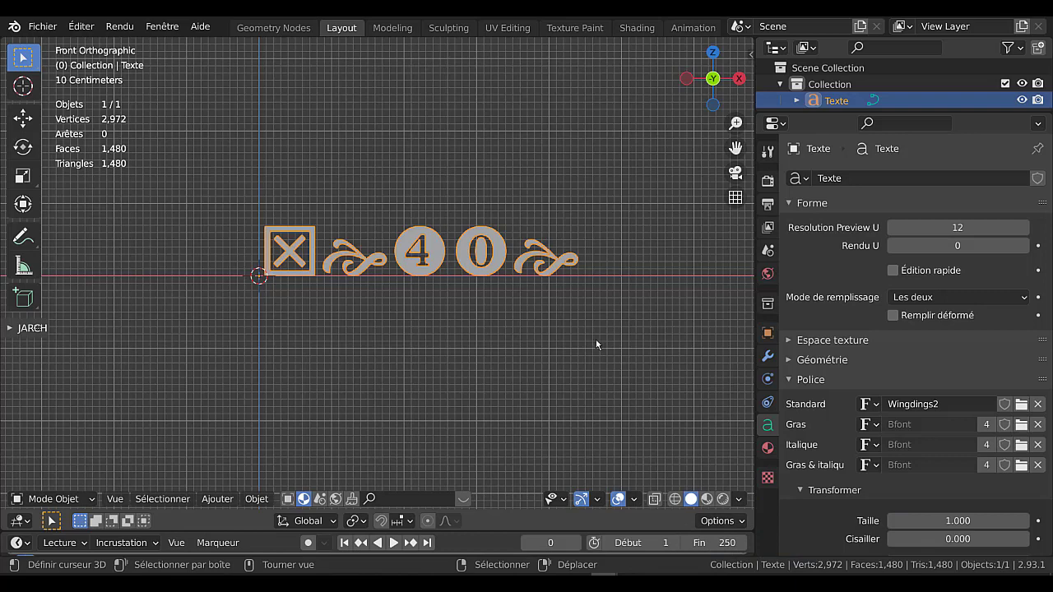
key("ctrl+v")
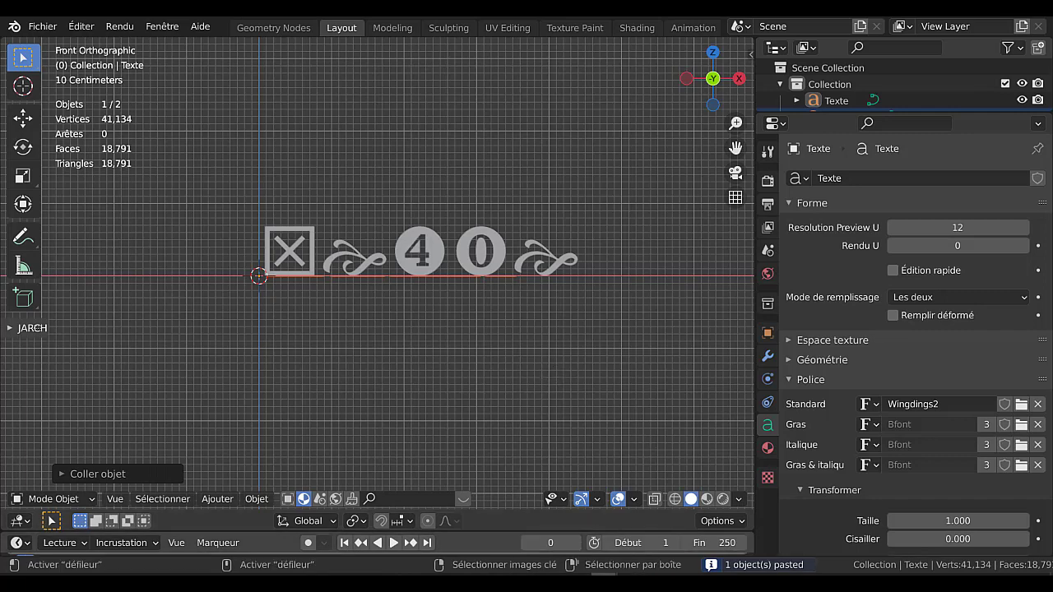
Try to copy objects from the Blender 3.0 session and return to the Blender 2.93 symbol text scene
left_click(578, 585)
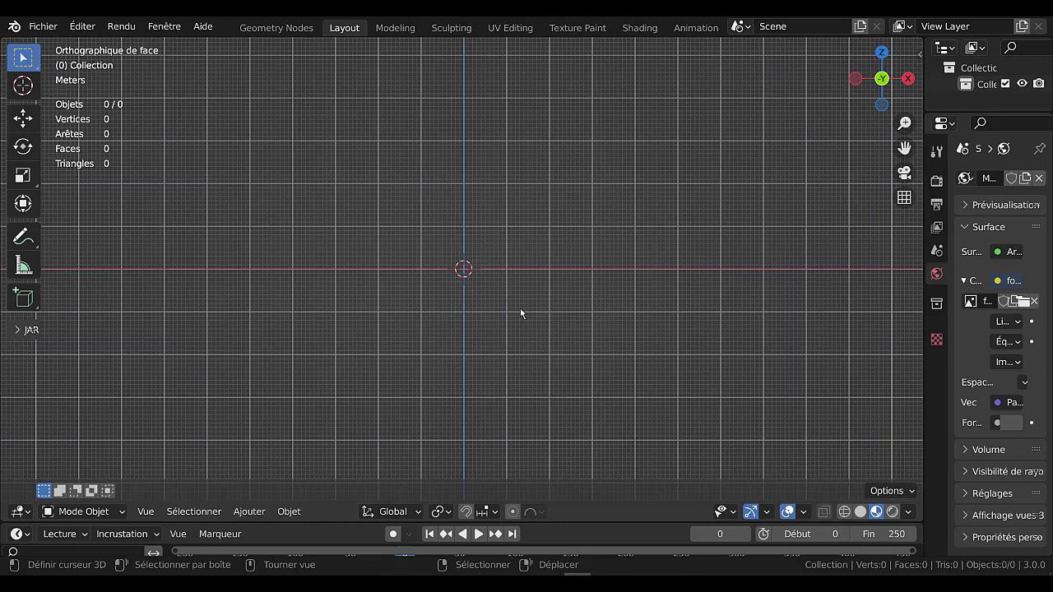
key("ctrl+c")
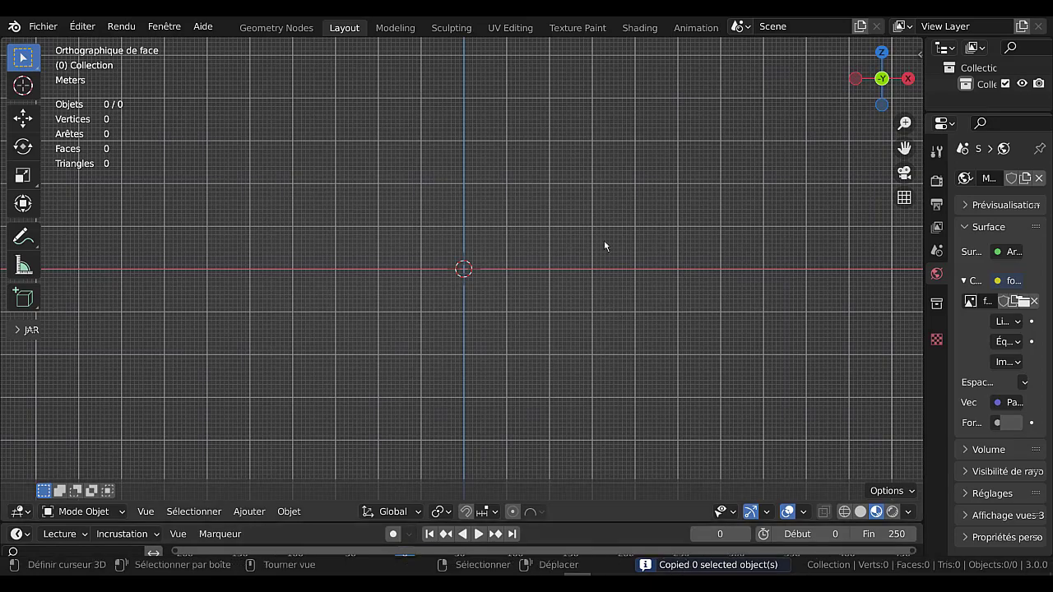
middle_click_drag(604, 240, 602, 321)
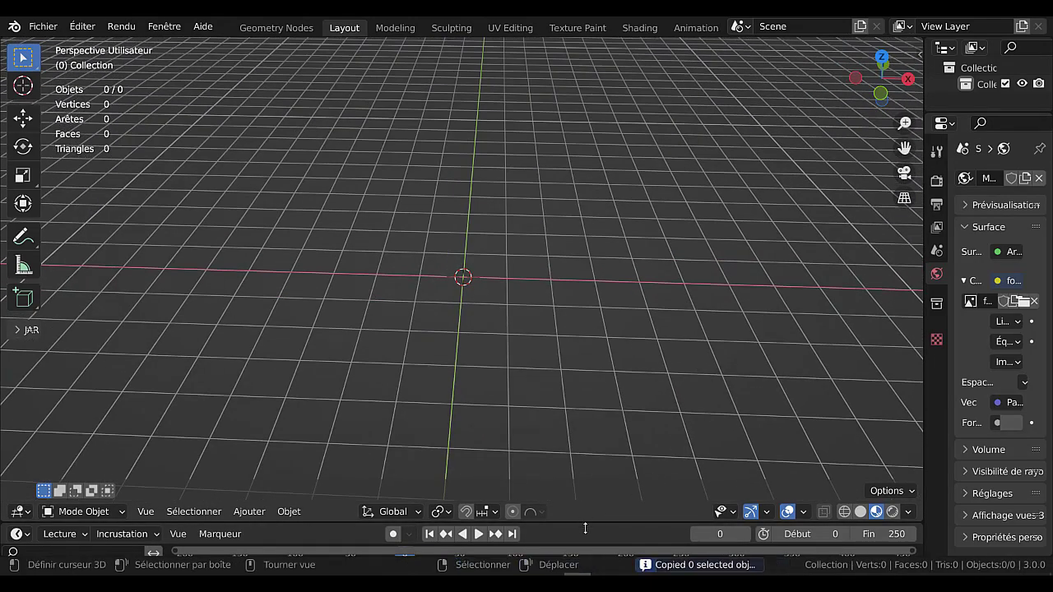
mouse_move(605, 574)
left_click(544, 535)
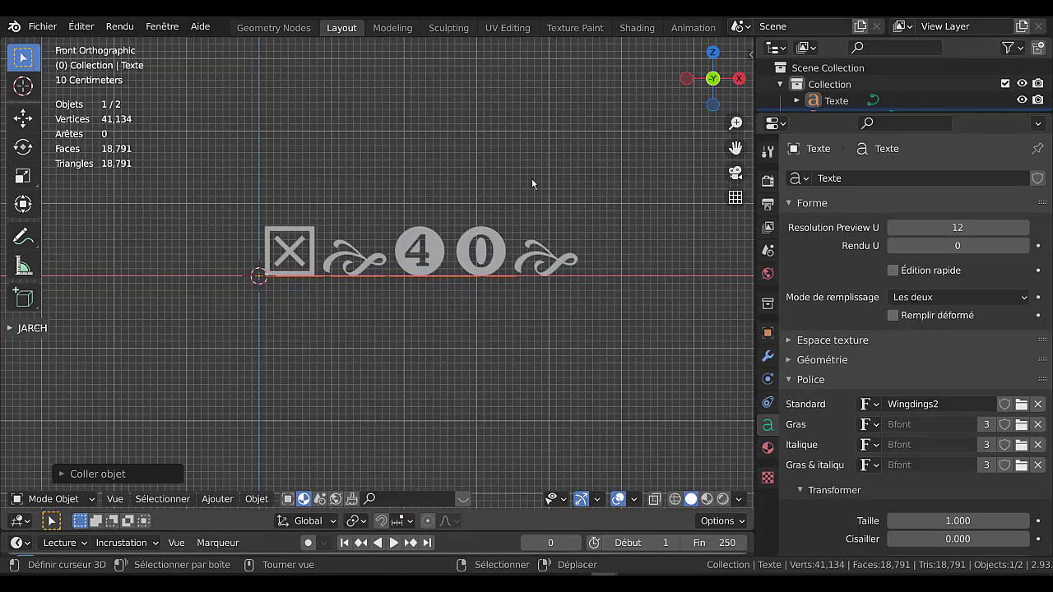
Append the character h to the Wingdings2 text as an additional symbol
key("Tab")
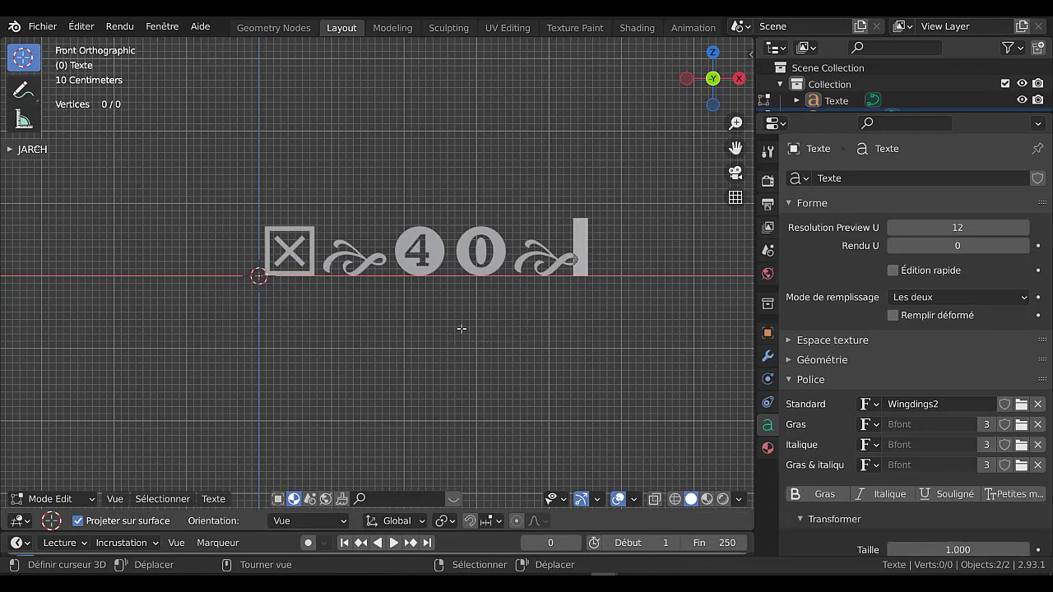
type("h")
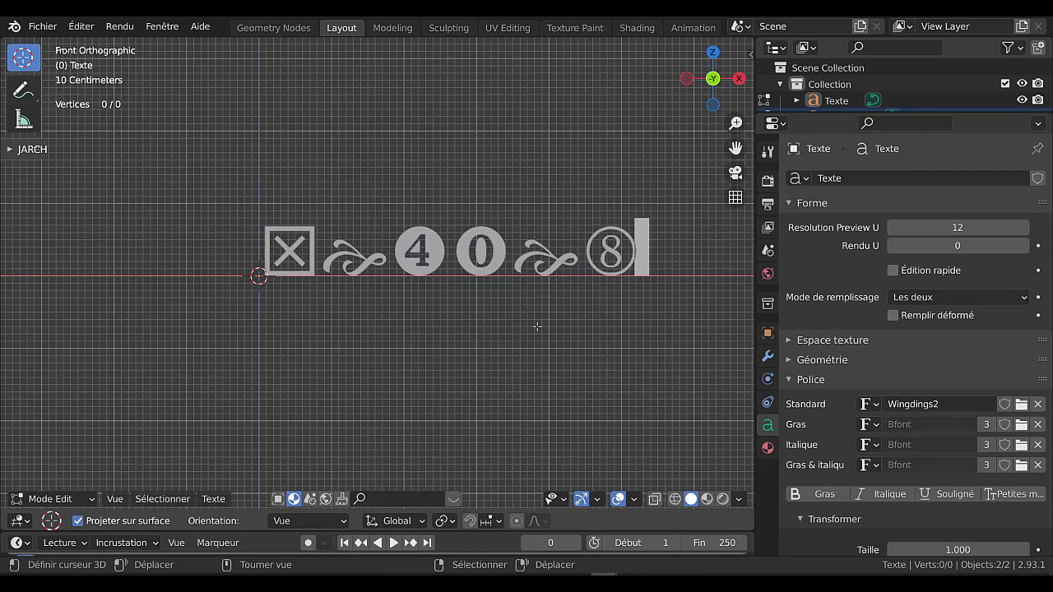
key("Tab")
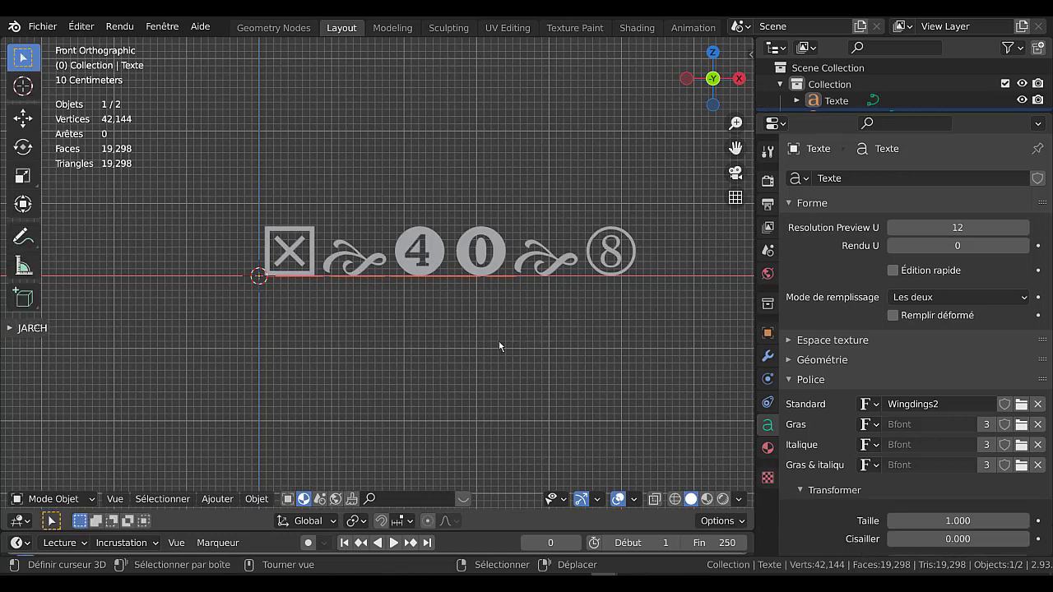
key("q")
key("Tab")
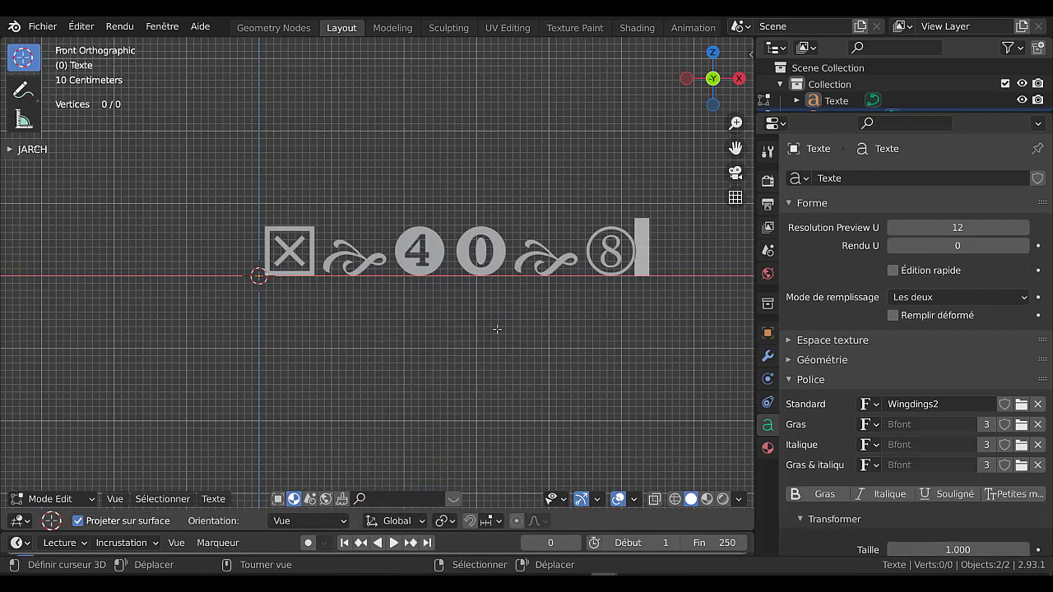
key("Tab")
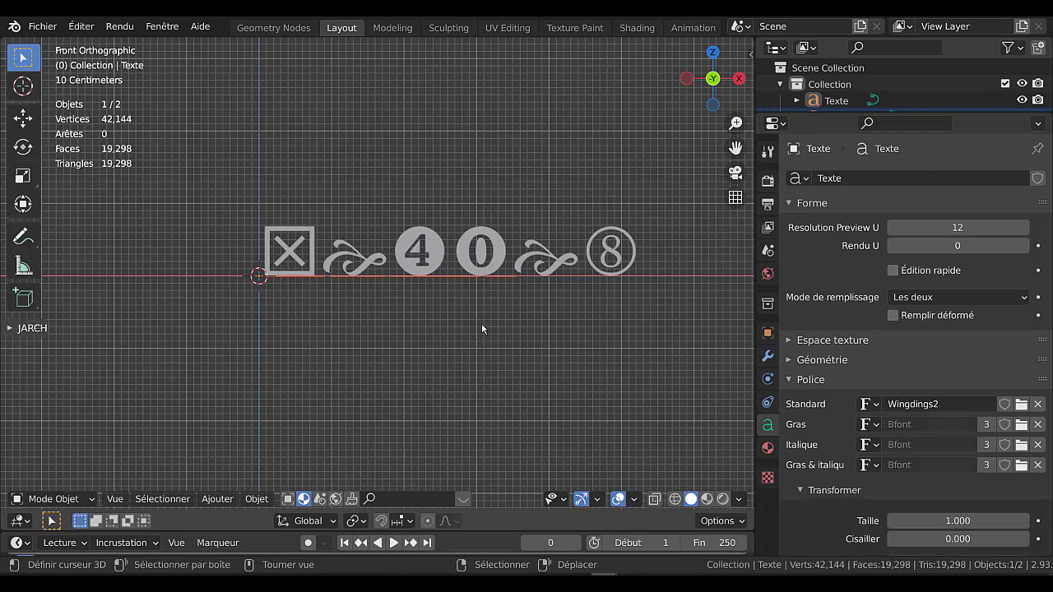
key("q")
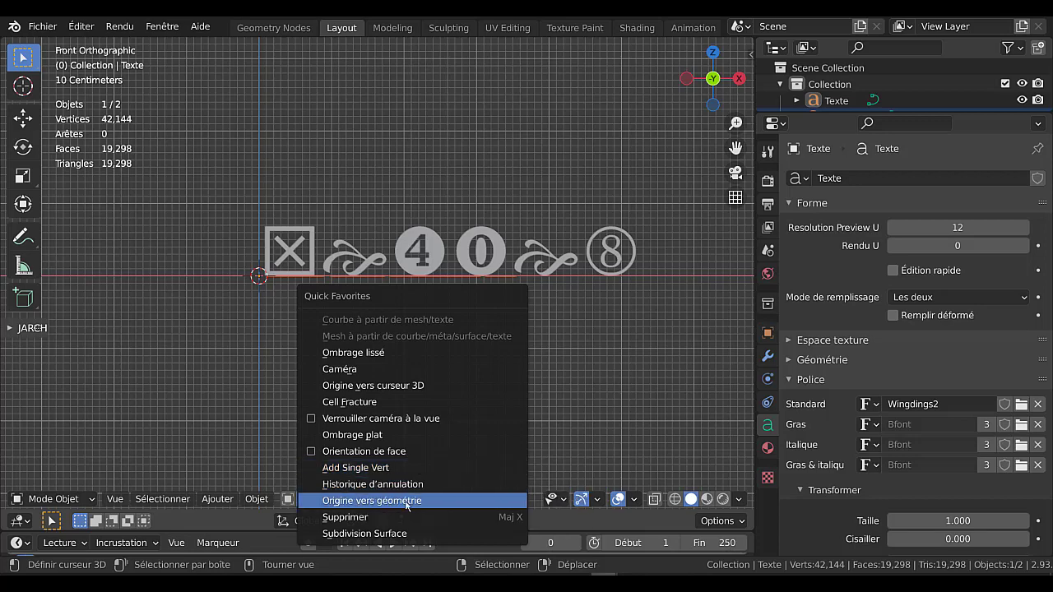
left_click(482, 380)
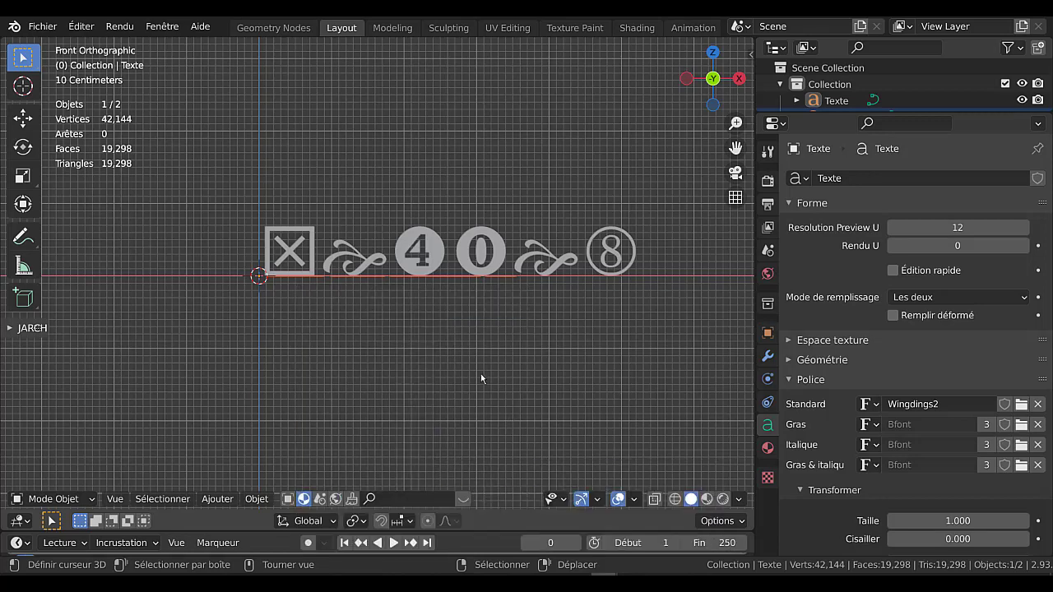
right_click(266, 374)
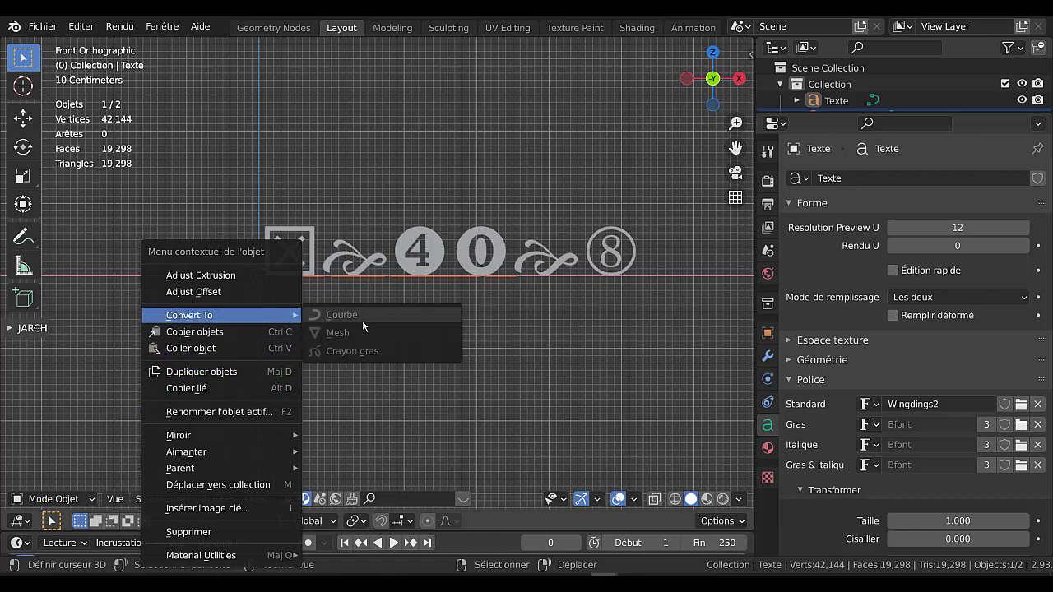
Select all objects in the scene and convert them to meshes
key("a")
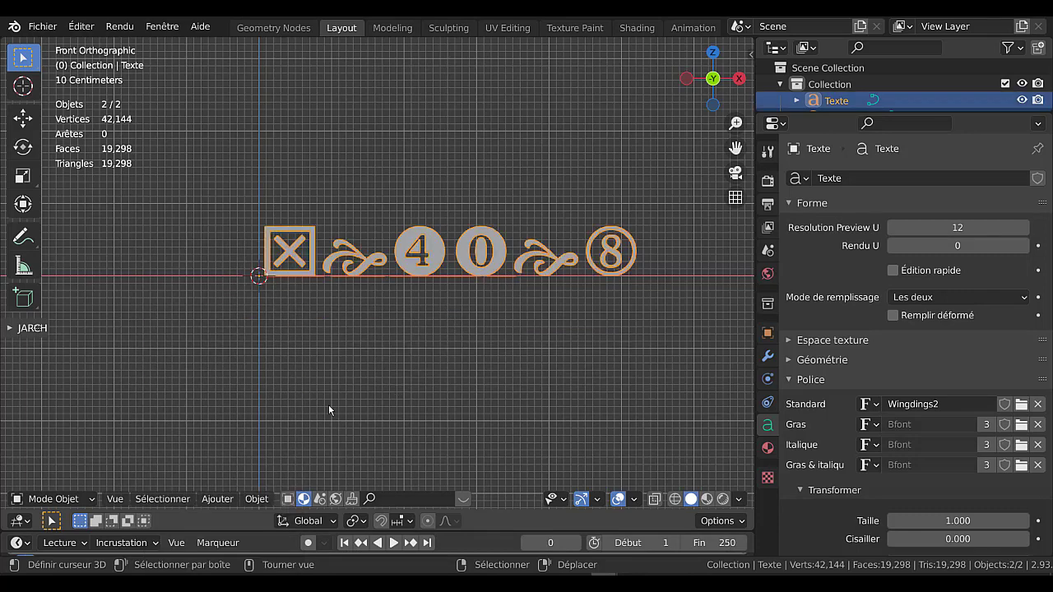
key("q")
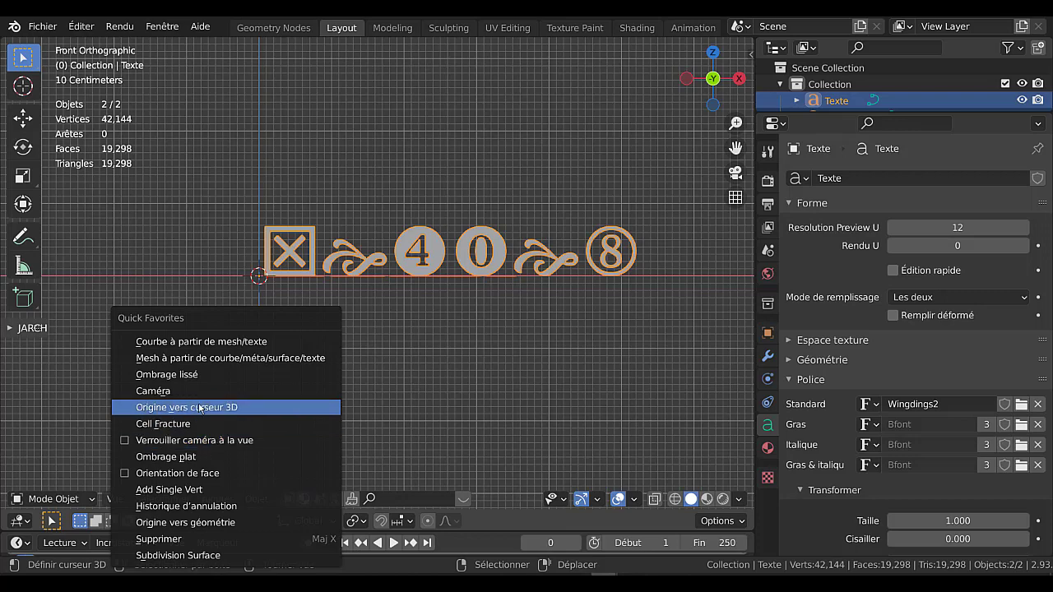
left_click(199, 360)
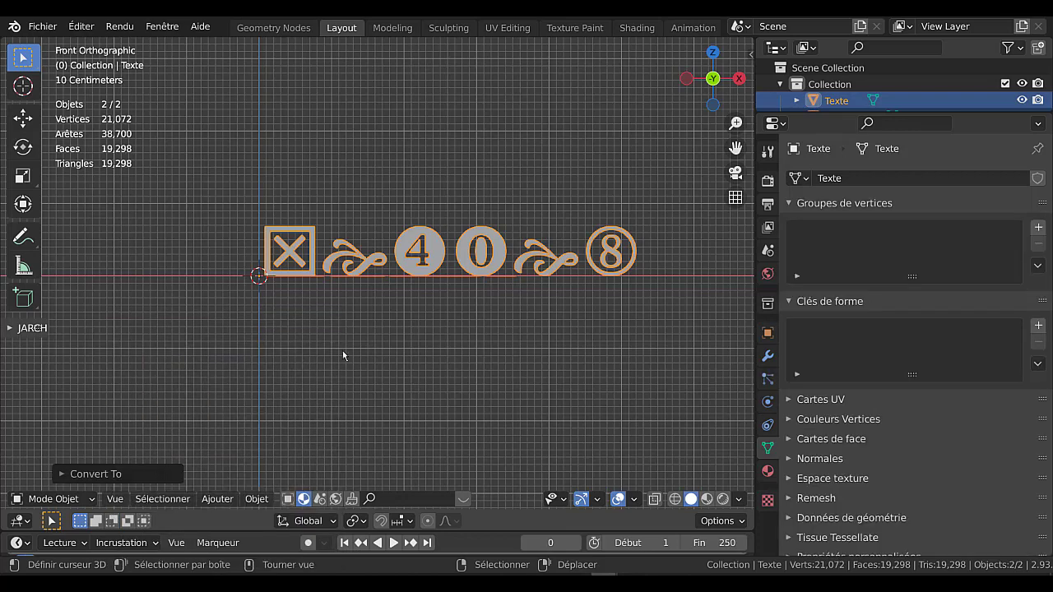
key("ctrl")
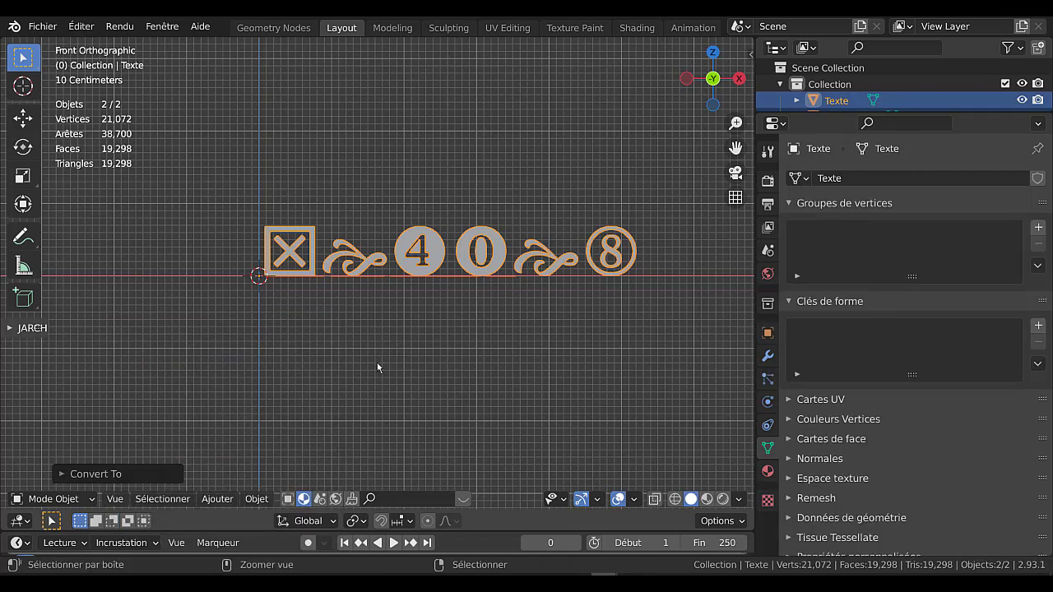
Copy the two converted symbol meshes, paste them into the empty Blender 3.0 scene, and deselect them
key("ctrl+c")
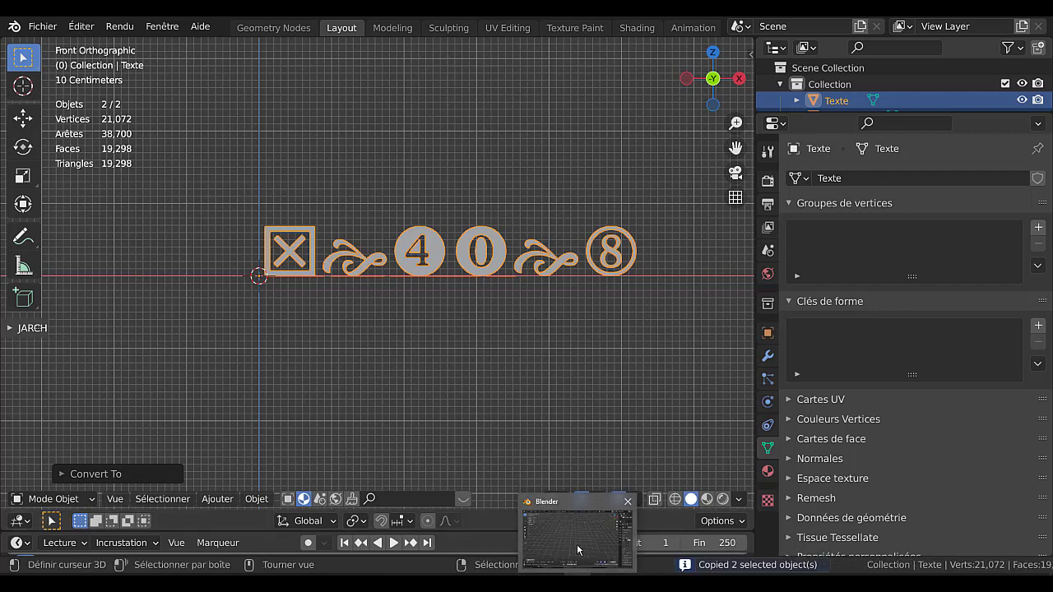
left_click(577, 544)
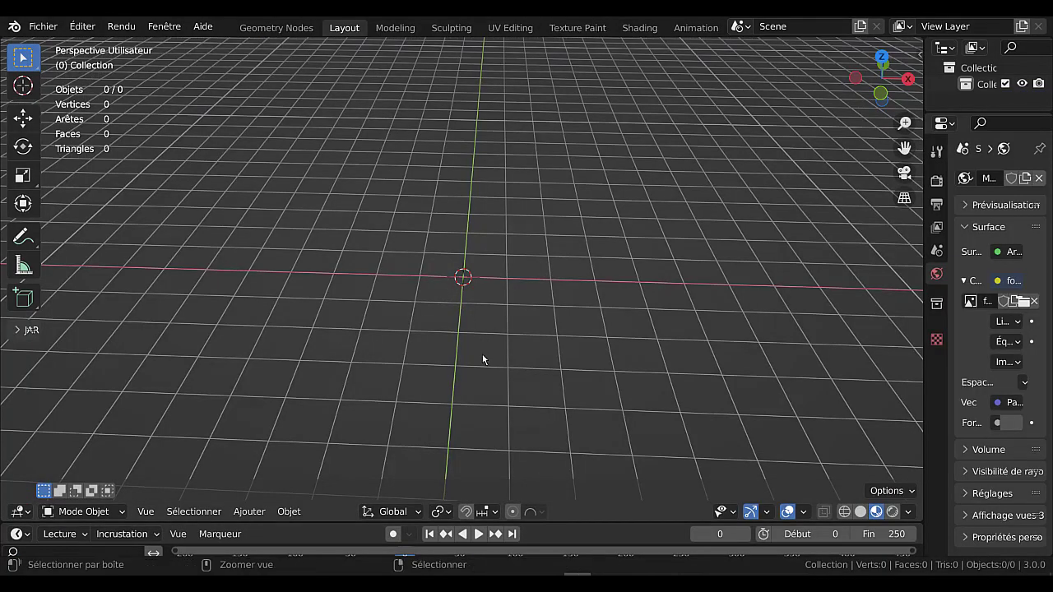
key("ctrl+v")
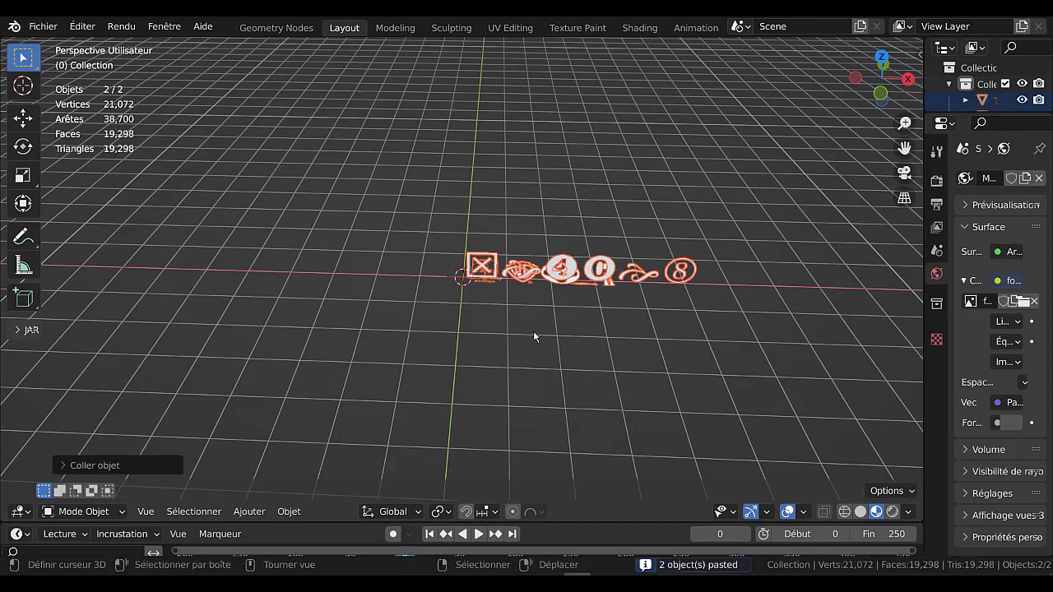
key("Caps_Lock")
middle_click_drag(559, 330, 563, 362)
left_click(563, 362)
Move the Wingdings2 symbol mesh toward the front of the grid, clear of the overlapping logo mesh
scroll(565, 360, "up", 3)
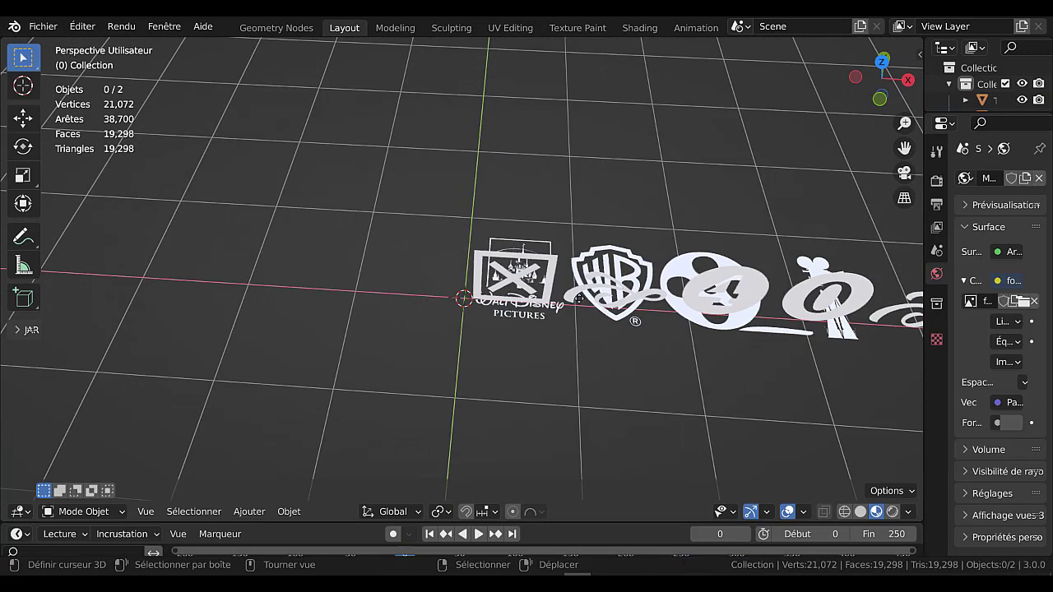
left_click(580, 300)
key("g")
left_click(357, 398)
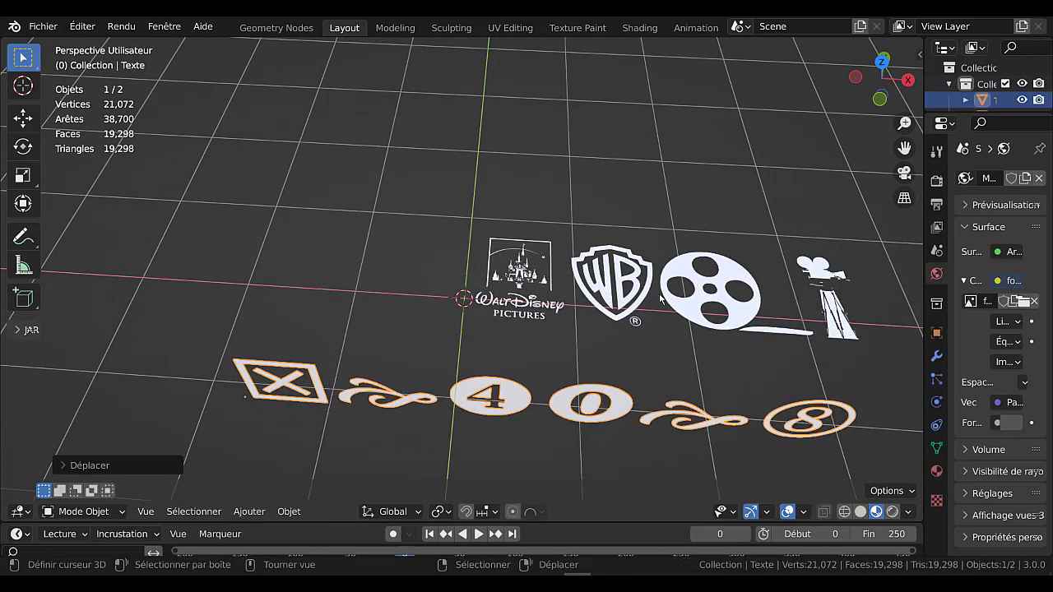
Move the logo mesh behind the Wingdings2 symbols and briefly check its geometry in Edit Mode
left_click(658, 297)
key("g")
left_click(497, 261)
key("Tab")
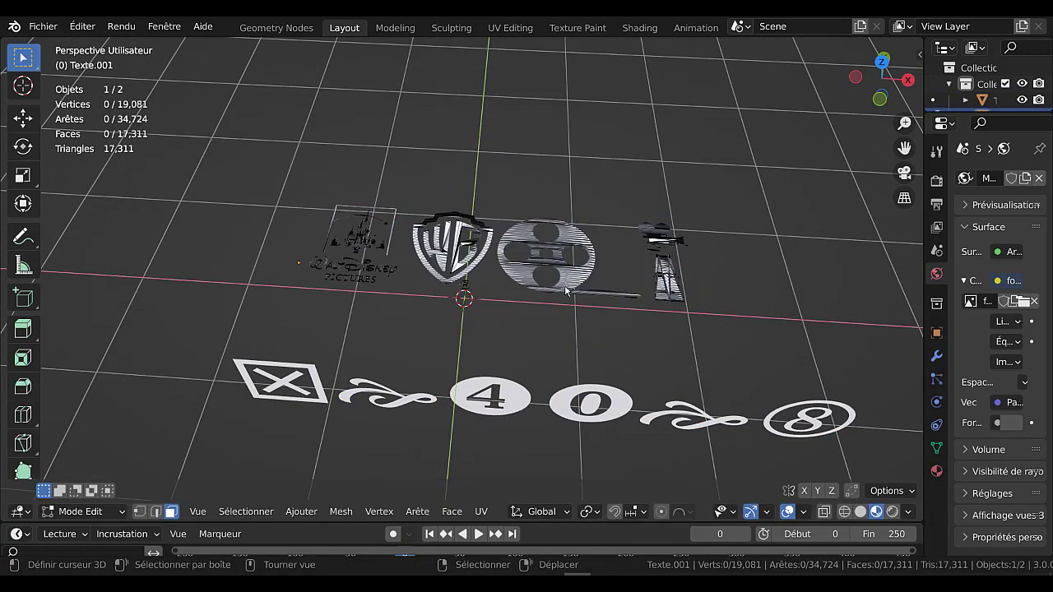
key("Tab")
Select the Wingdings2 symbol mesh and examine both rows of symbols from several angles, leaving their positions as they are
mouse_move(583, 325)
middle_mouse_down()
mouse_move(590, 277)
mouse_move(583, 323)
middle_mouse_up()
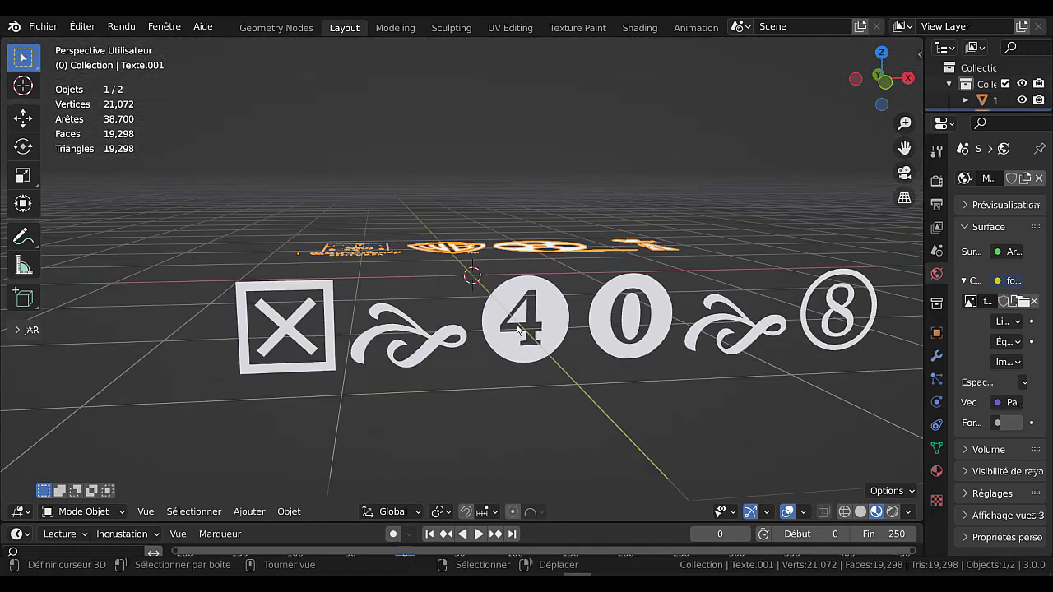
left_click(549, 323)
scroll(565, 338, "down", 4)
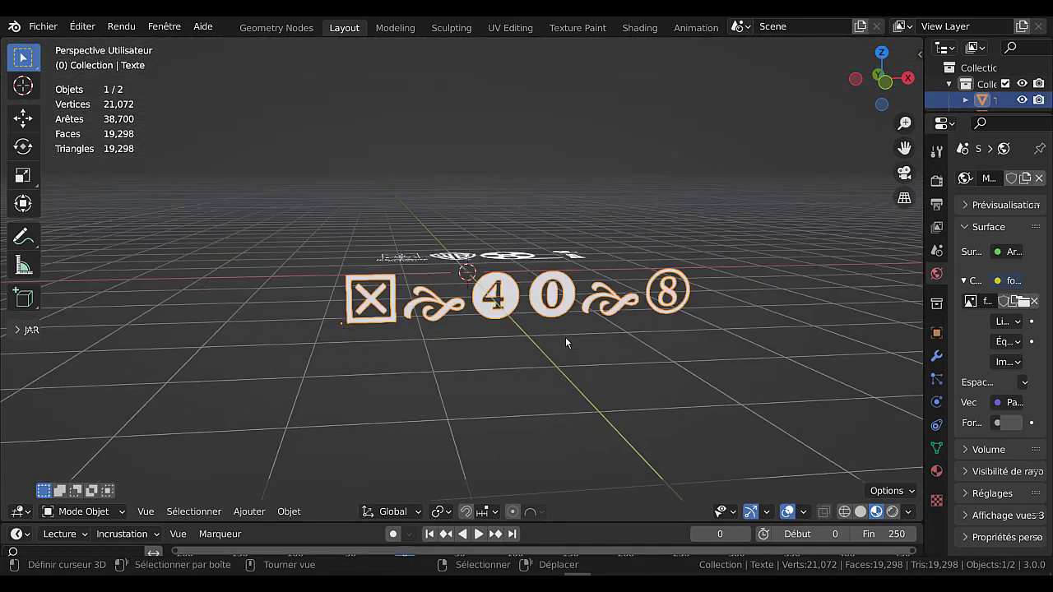
middle_click_drag(686, 357, 684, 352)
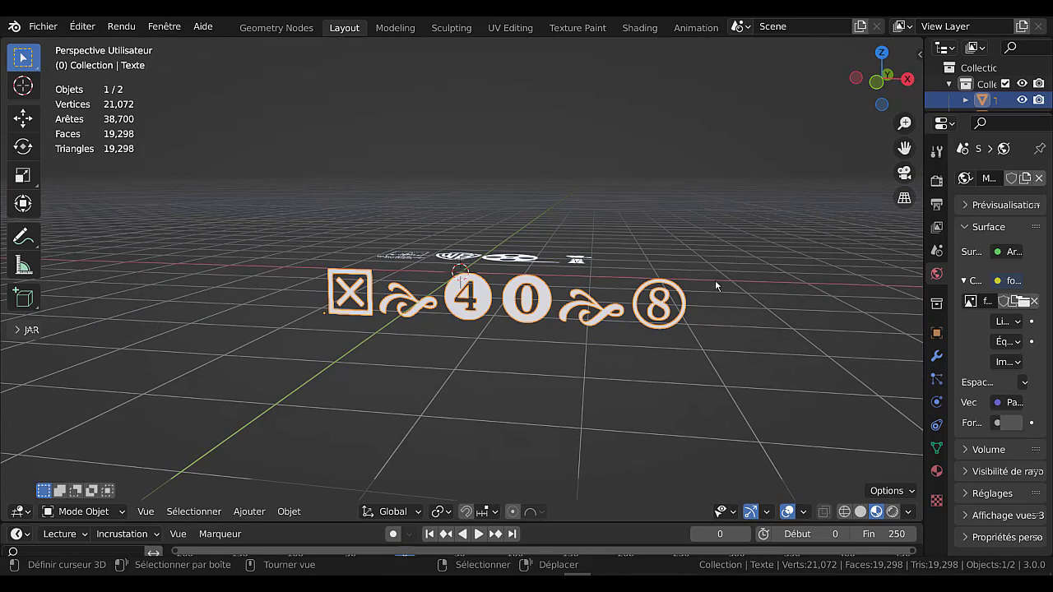
middle_click_drag(716, 286, 703, 310)
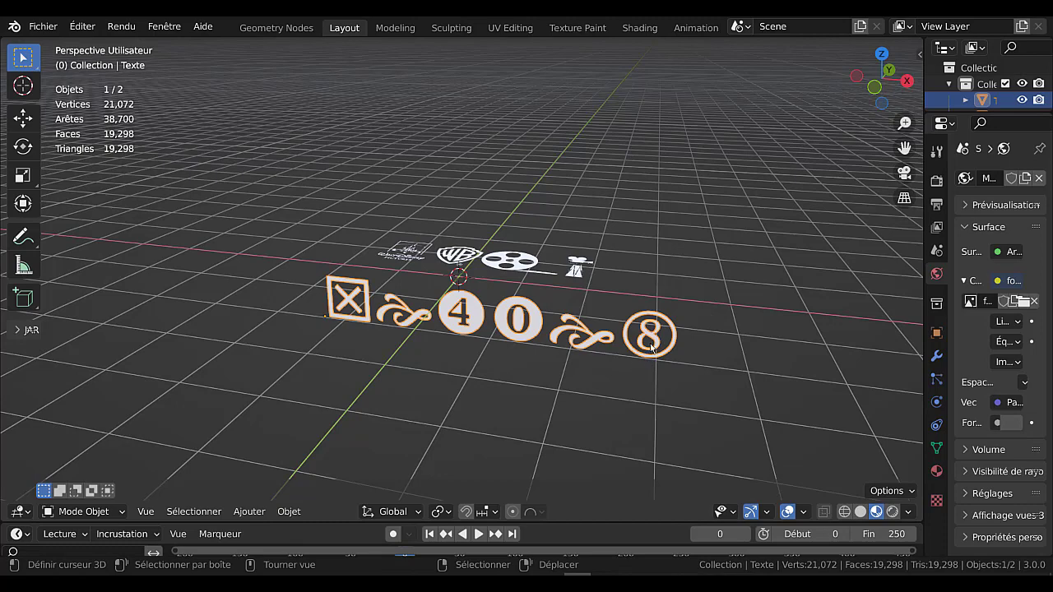
key("g")
right_click(640, 317)
middle_click_drag(660, 304, 677, 337)
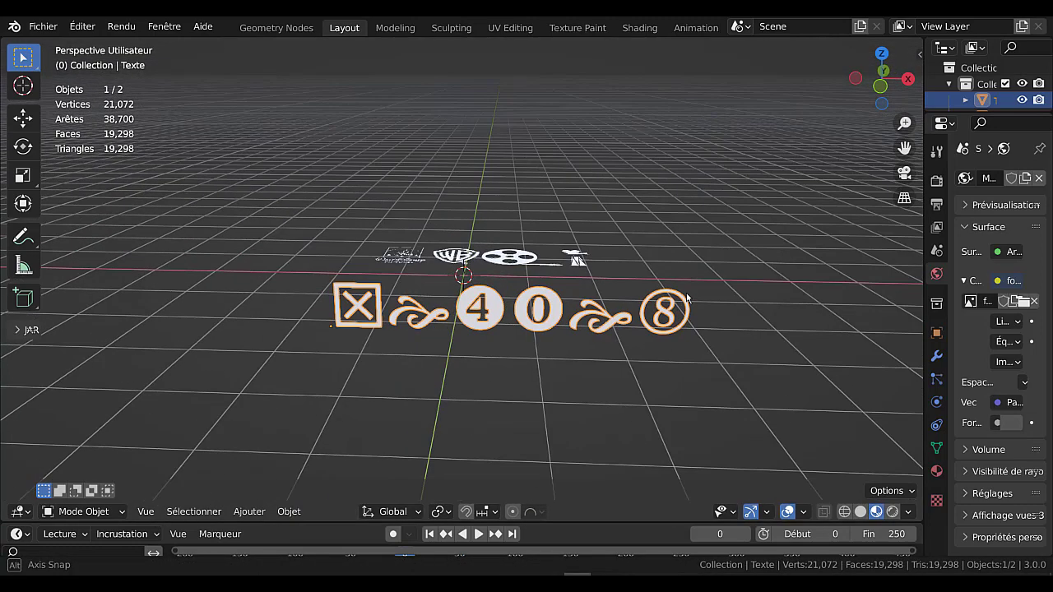